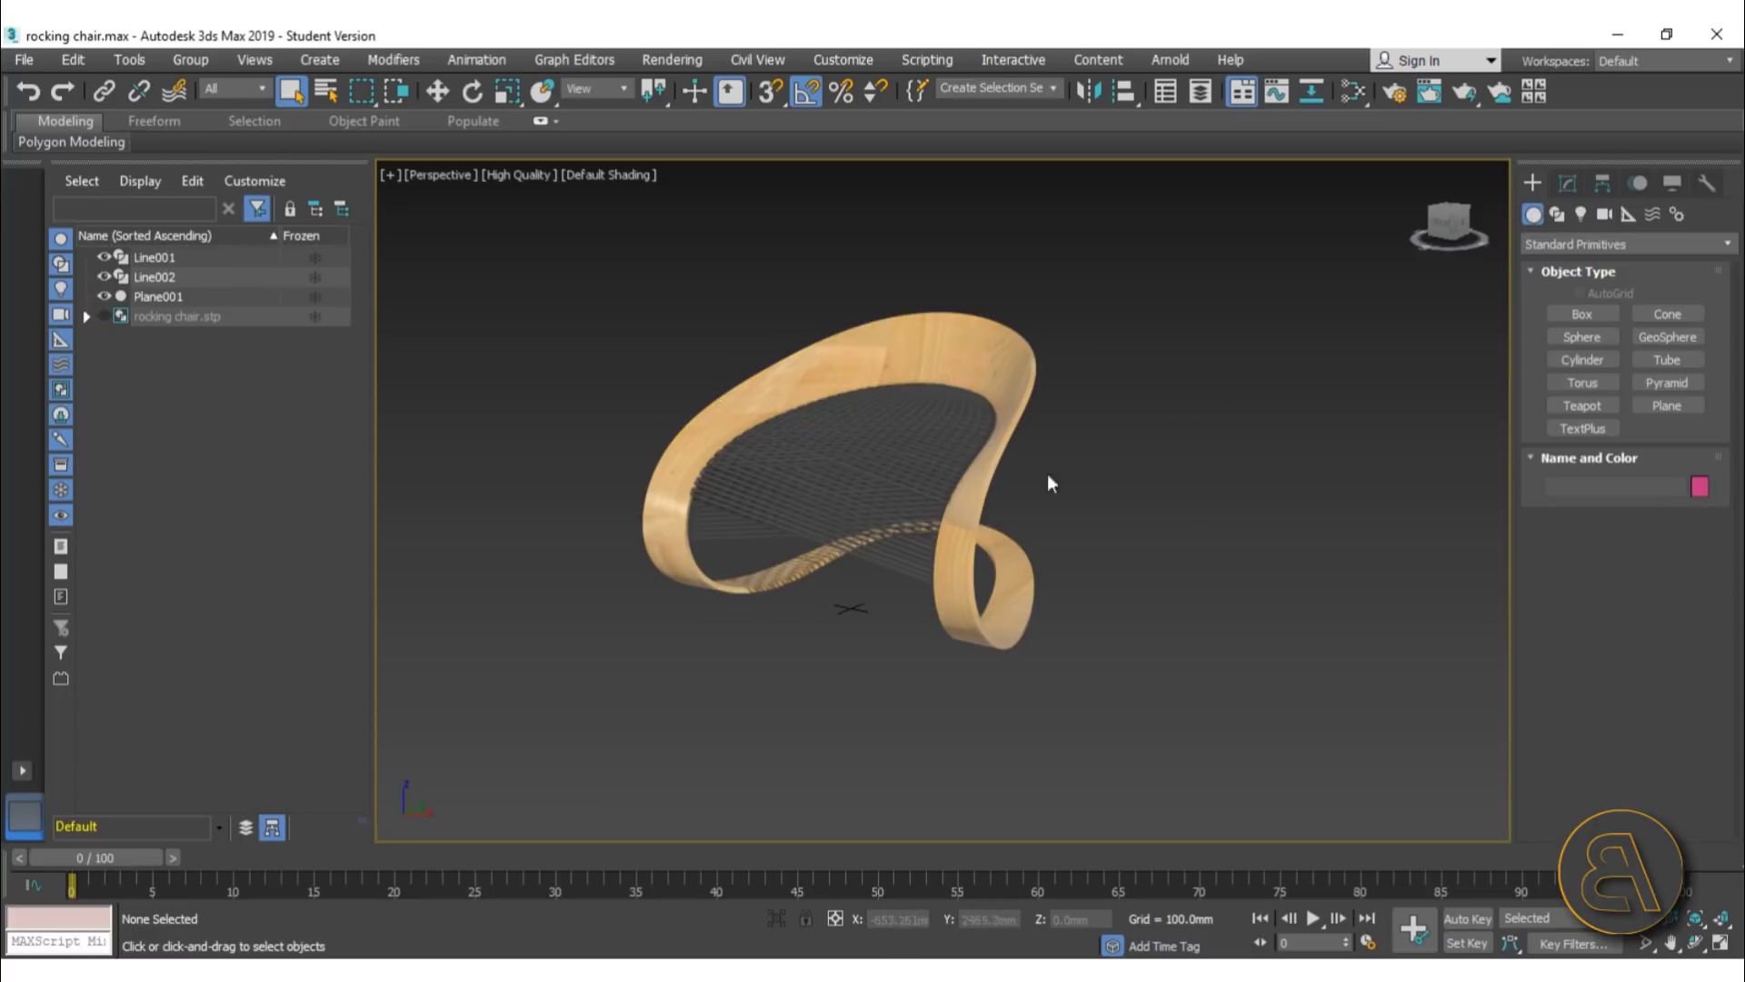
- Select the rocking chair's wooden frame and examine it and the woven seat from several angles and up close
middle_drag(1095, 497, 1134, 549)
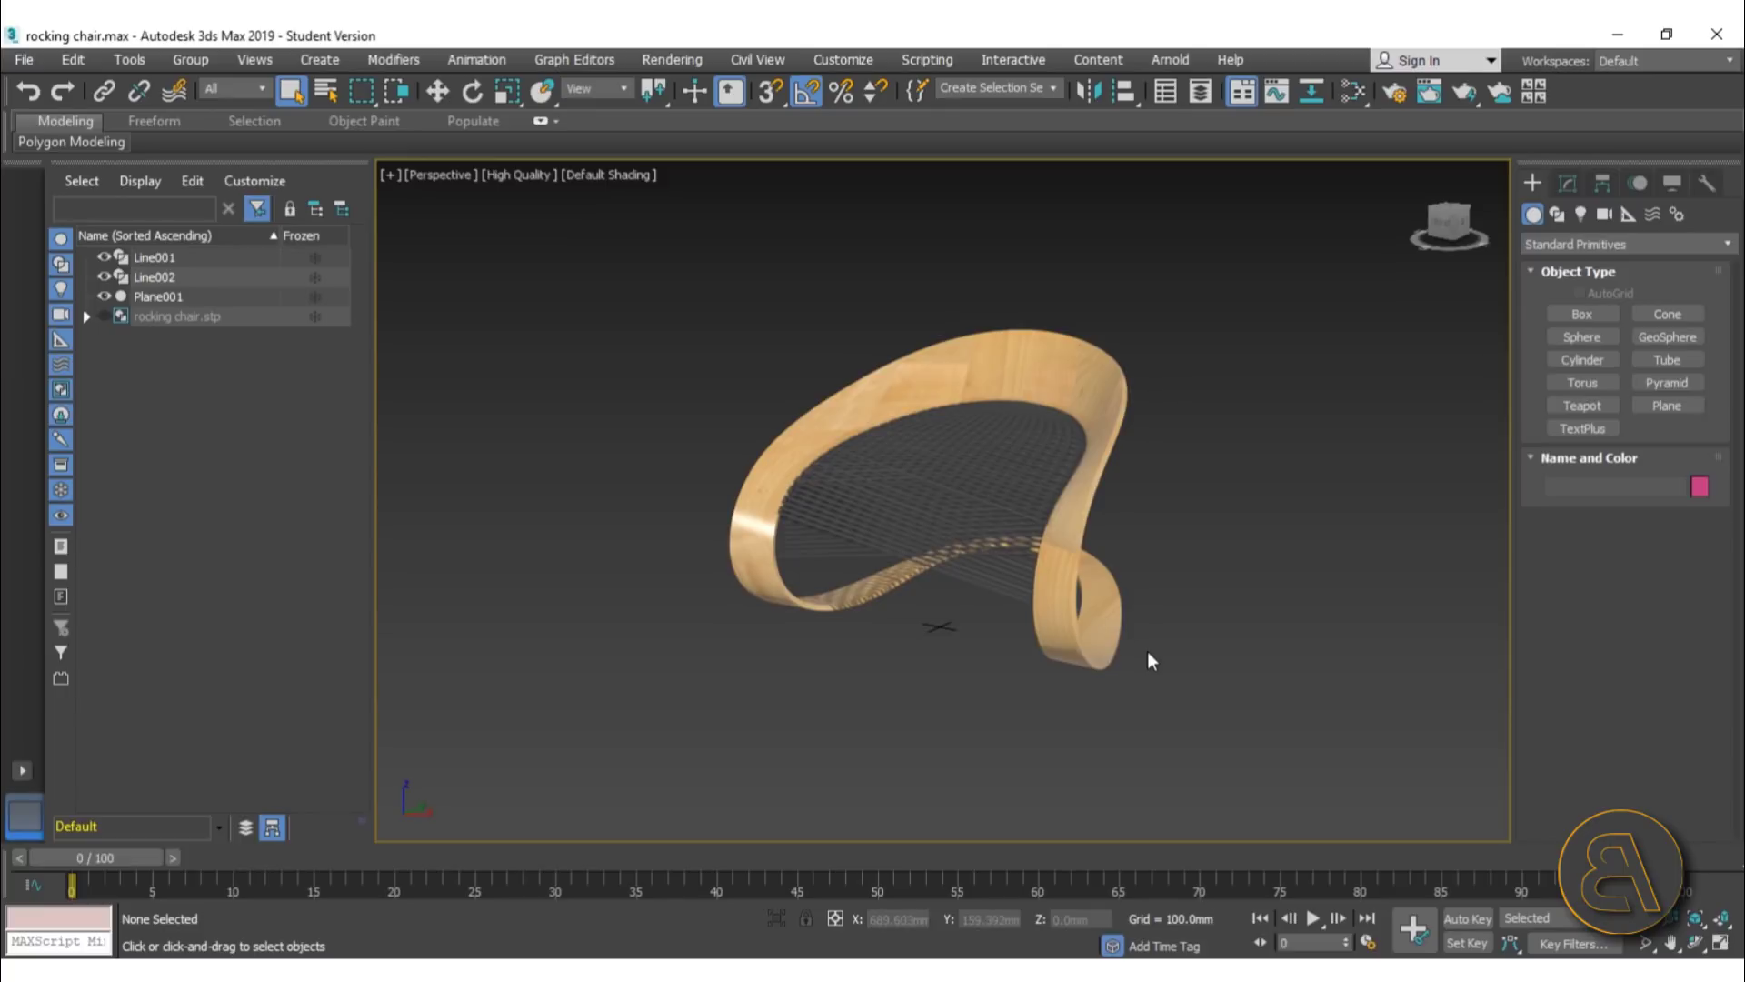
alt+middle_drag(1147, 651, 1209, 578)
middle_drag(1107, 420, 1142, 479)
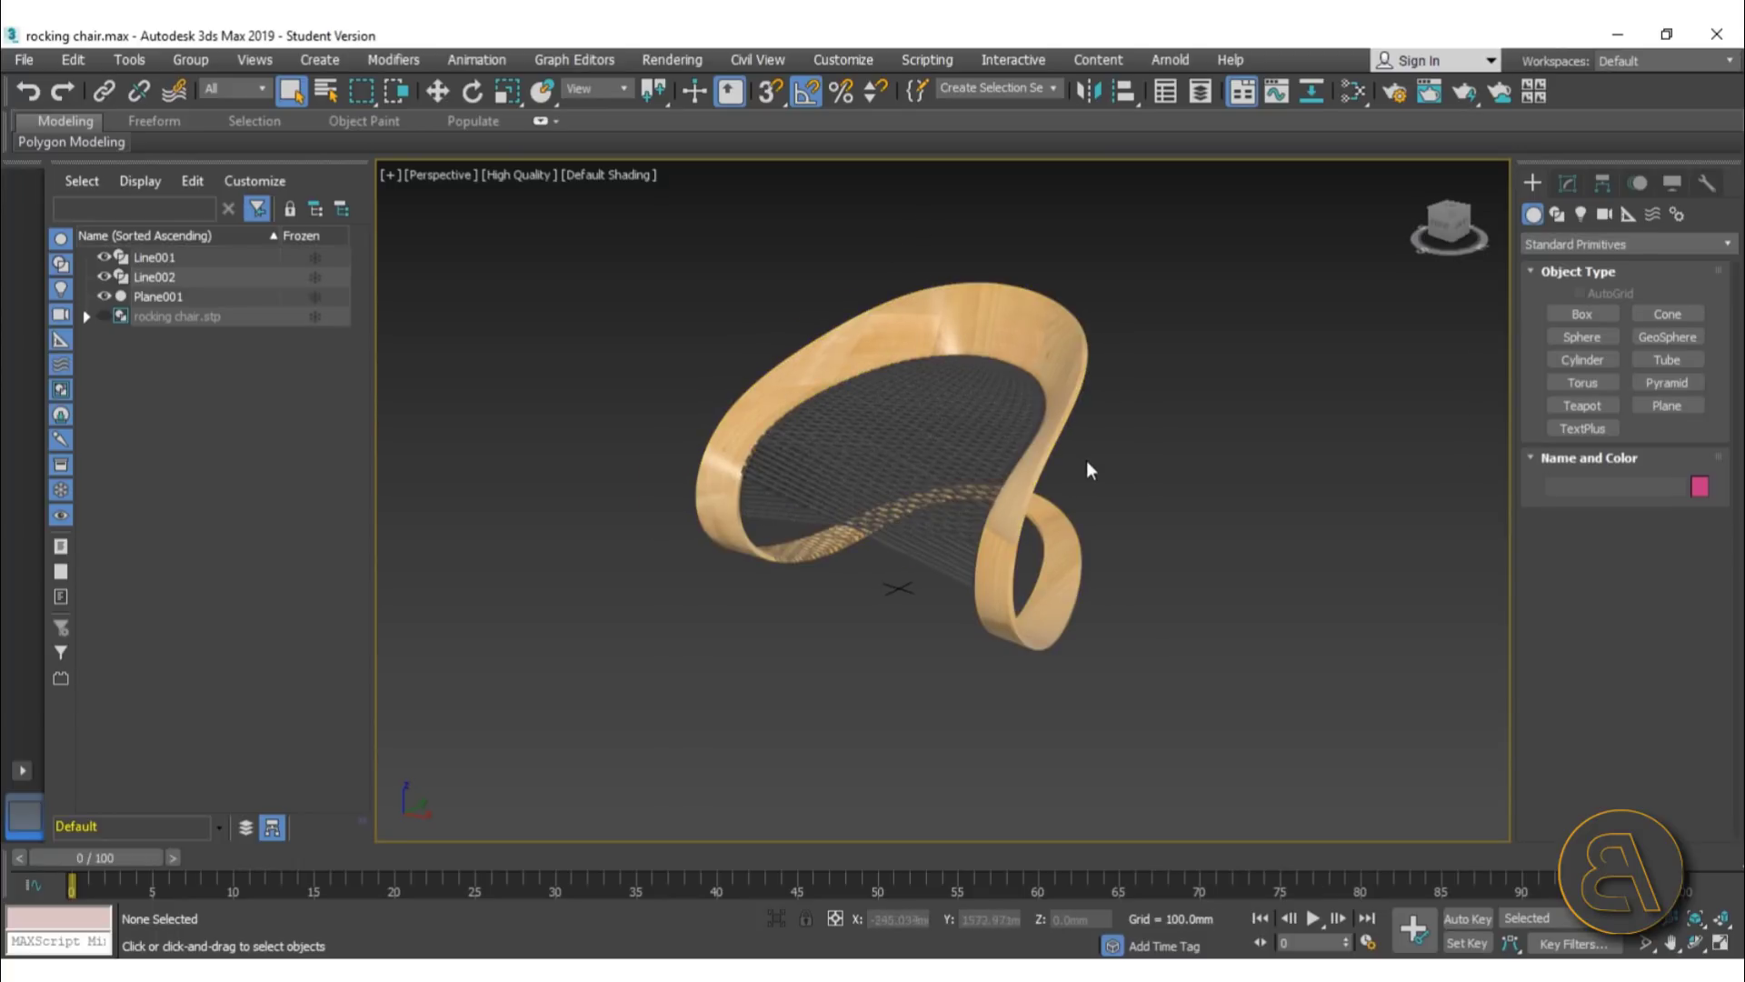
alt+middle_drag(1118, 495, 1052, 441)
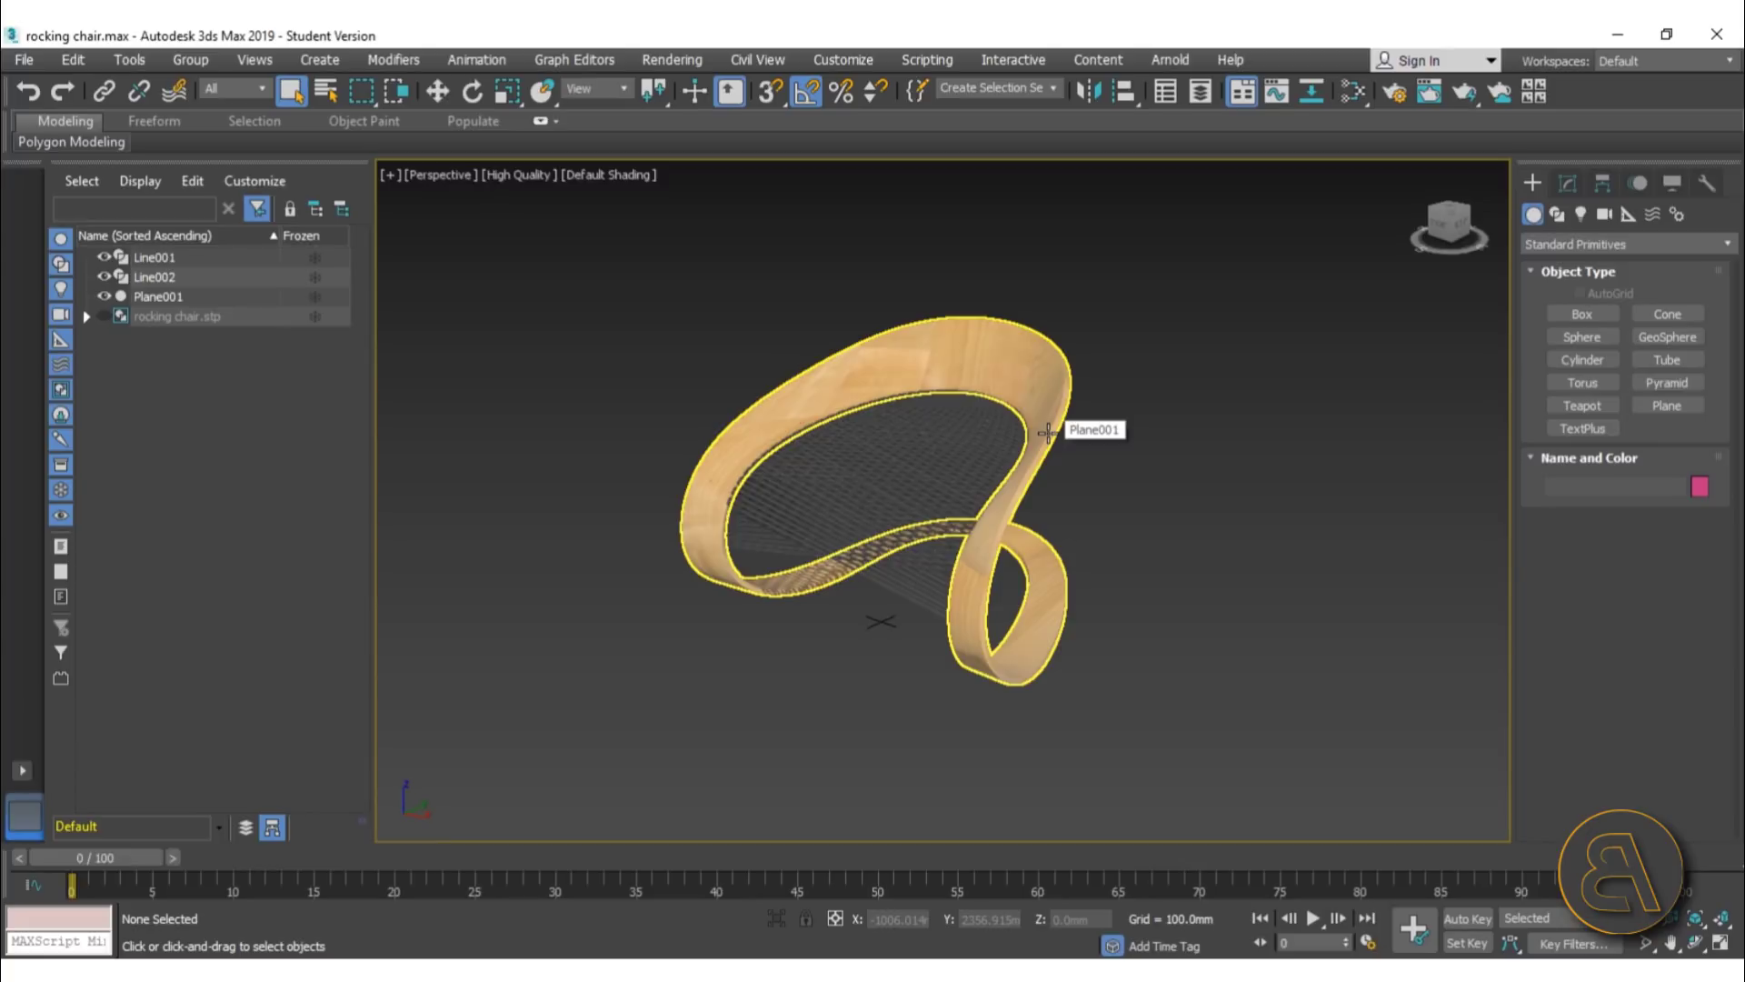
click(1047, 431)
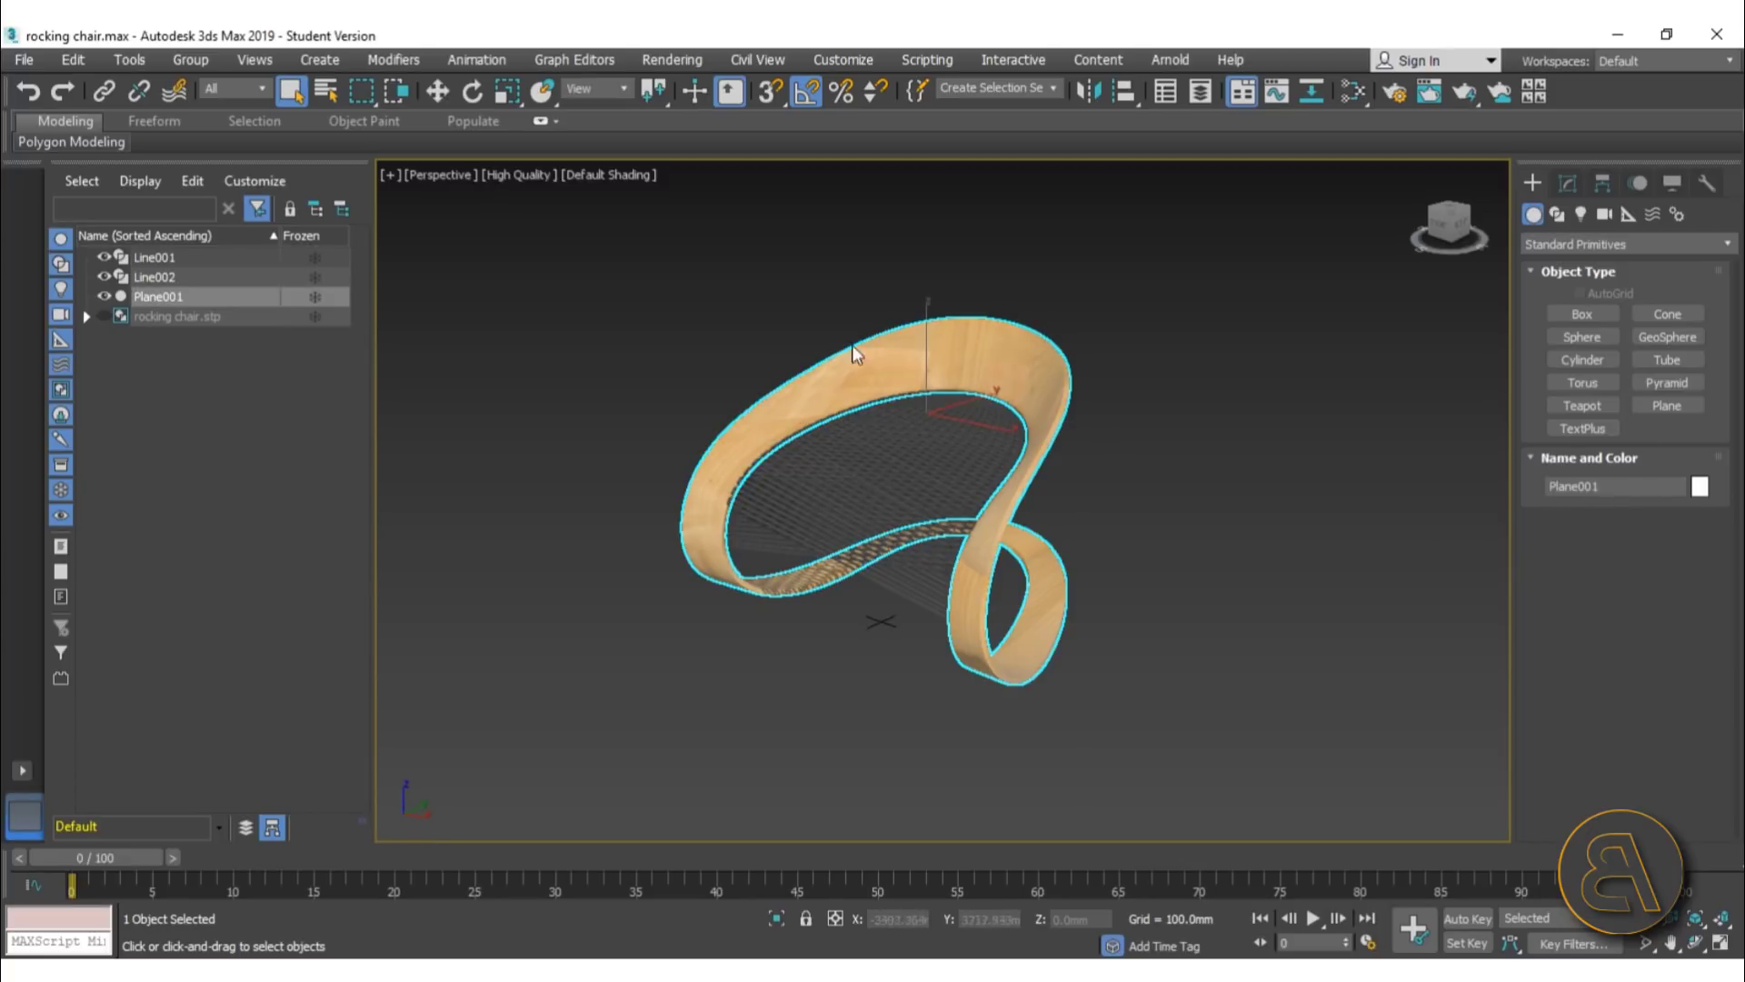
scroll(972, 389, up, 5)
scroll(972, 388, up, 5)
scroll(971, 388, down, 5)
scroll(972, 388, up, 5)
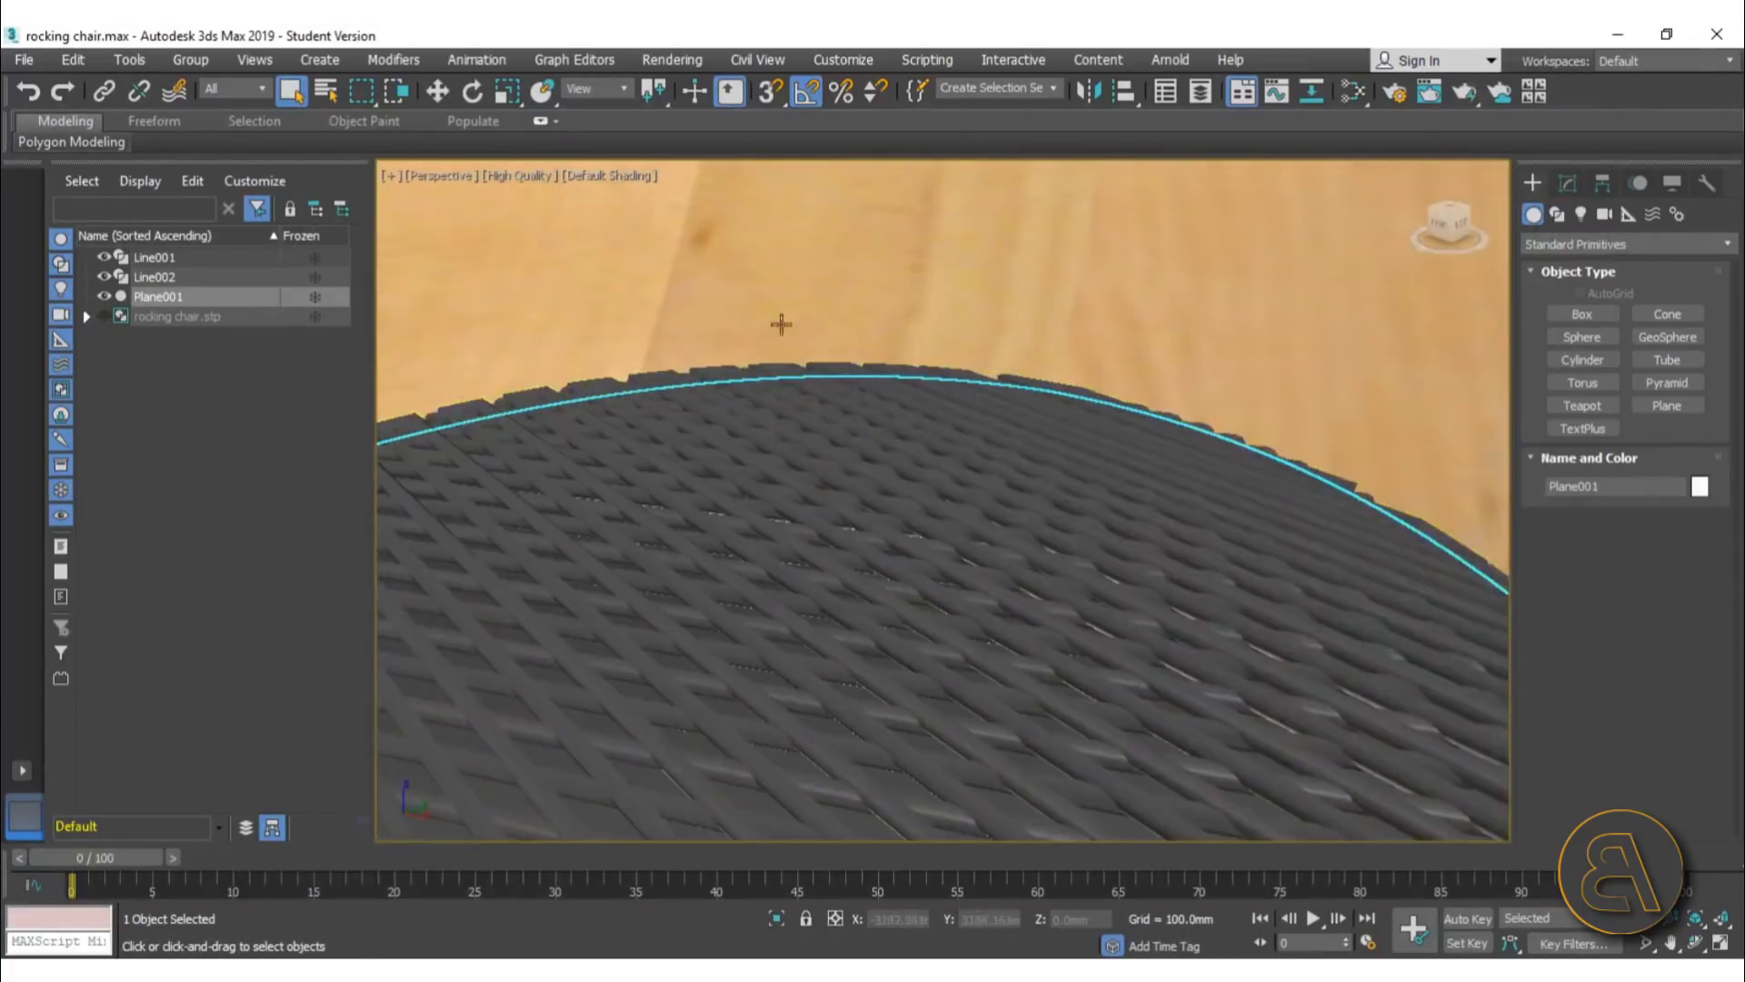
scroll(1153, 336, down, 5)
scroll(1153, 343, down, 1)
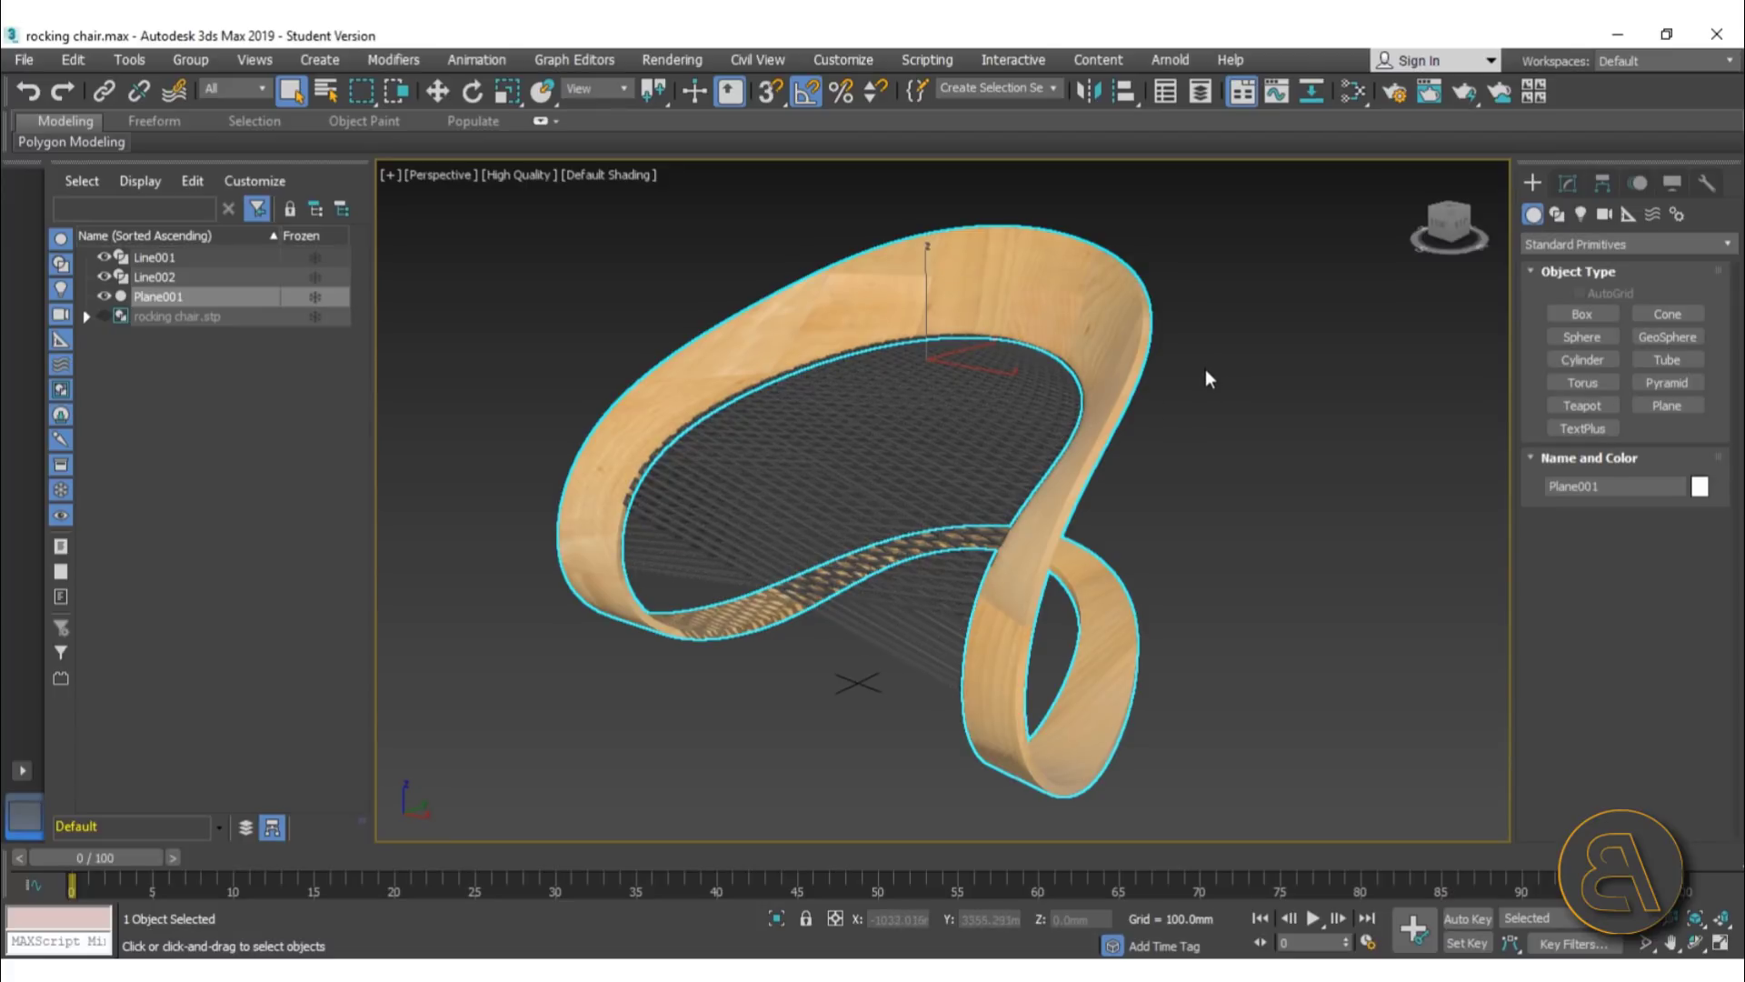
- Add a ProOptimizer modifier on top of the wooden frame's modifier stack
click(1564, 182)
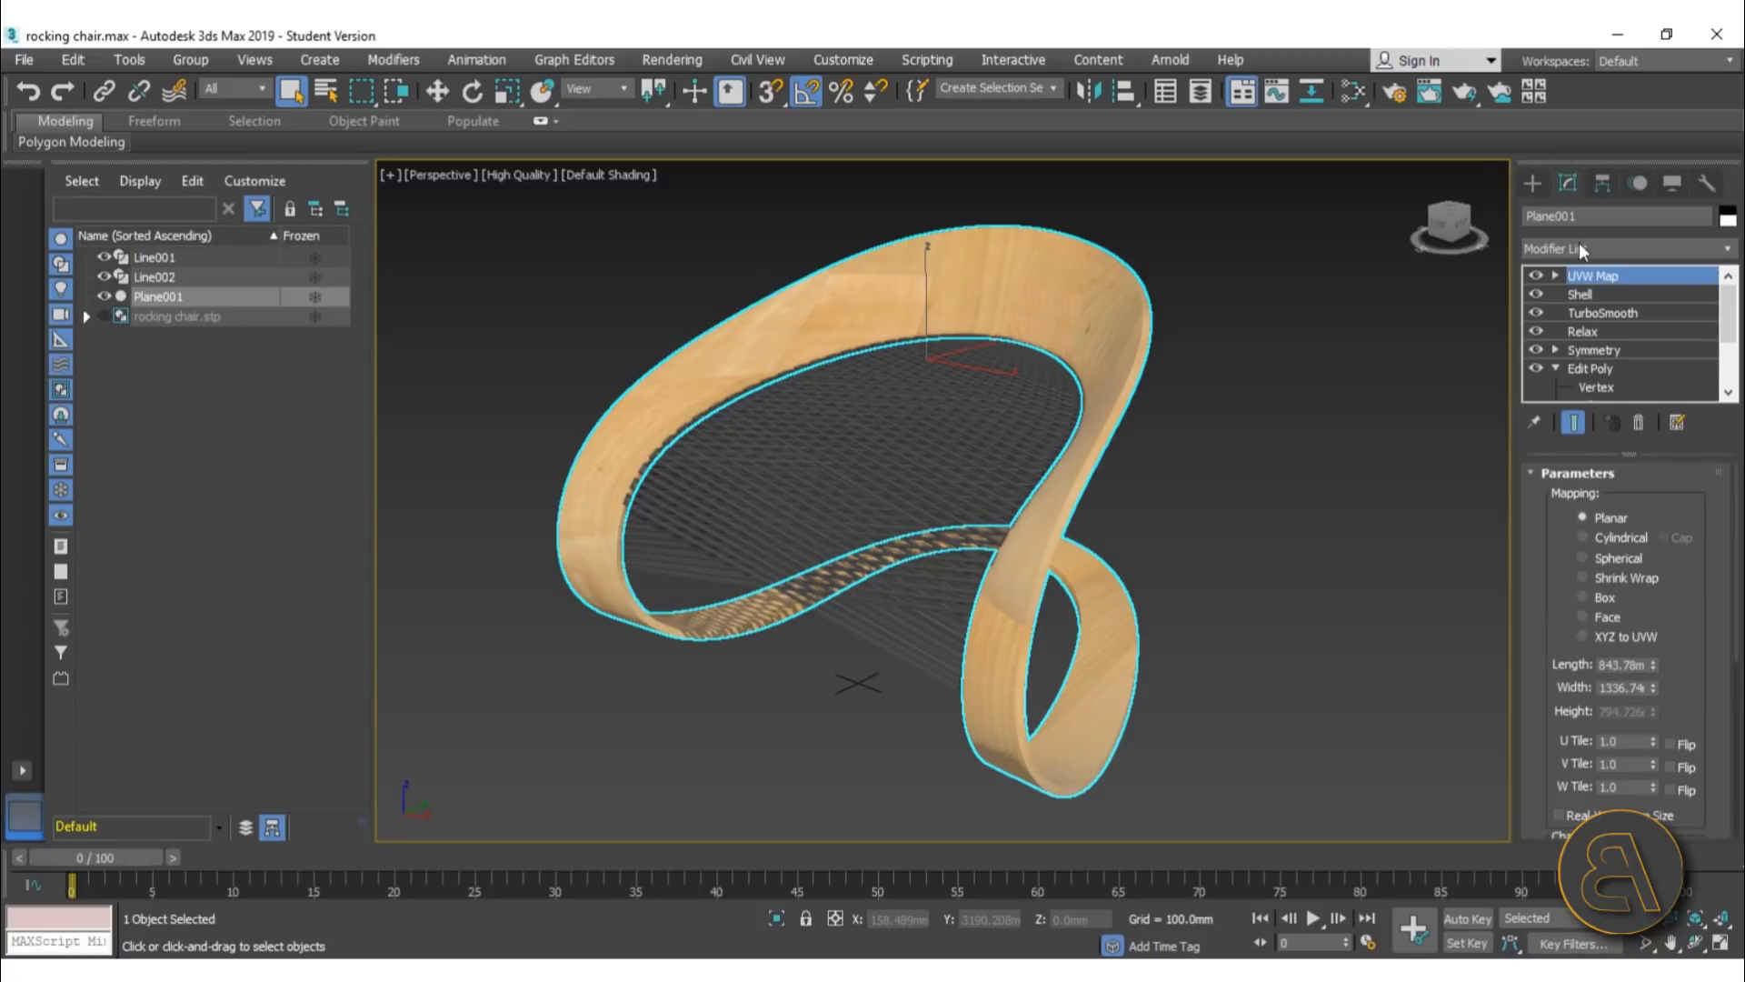
click(1601, 249)
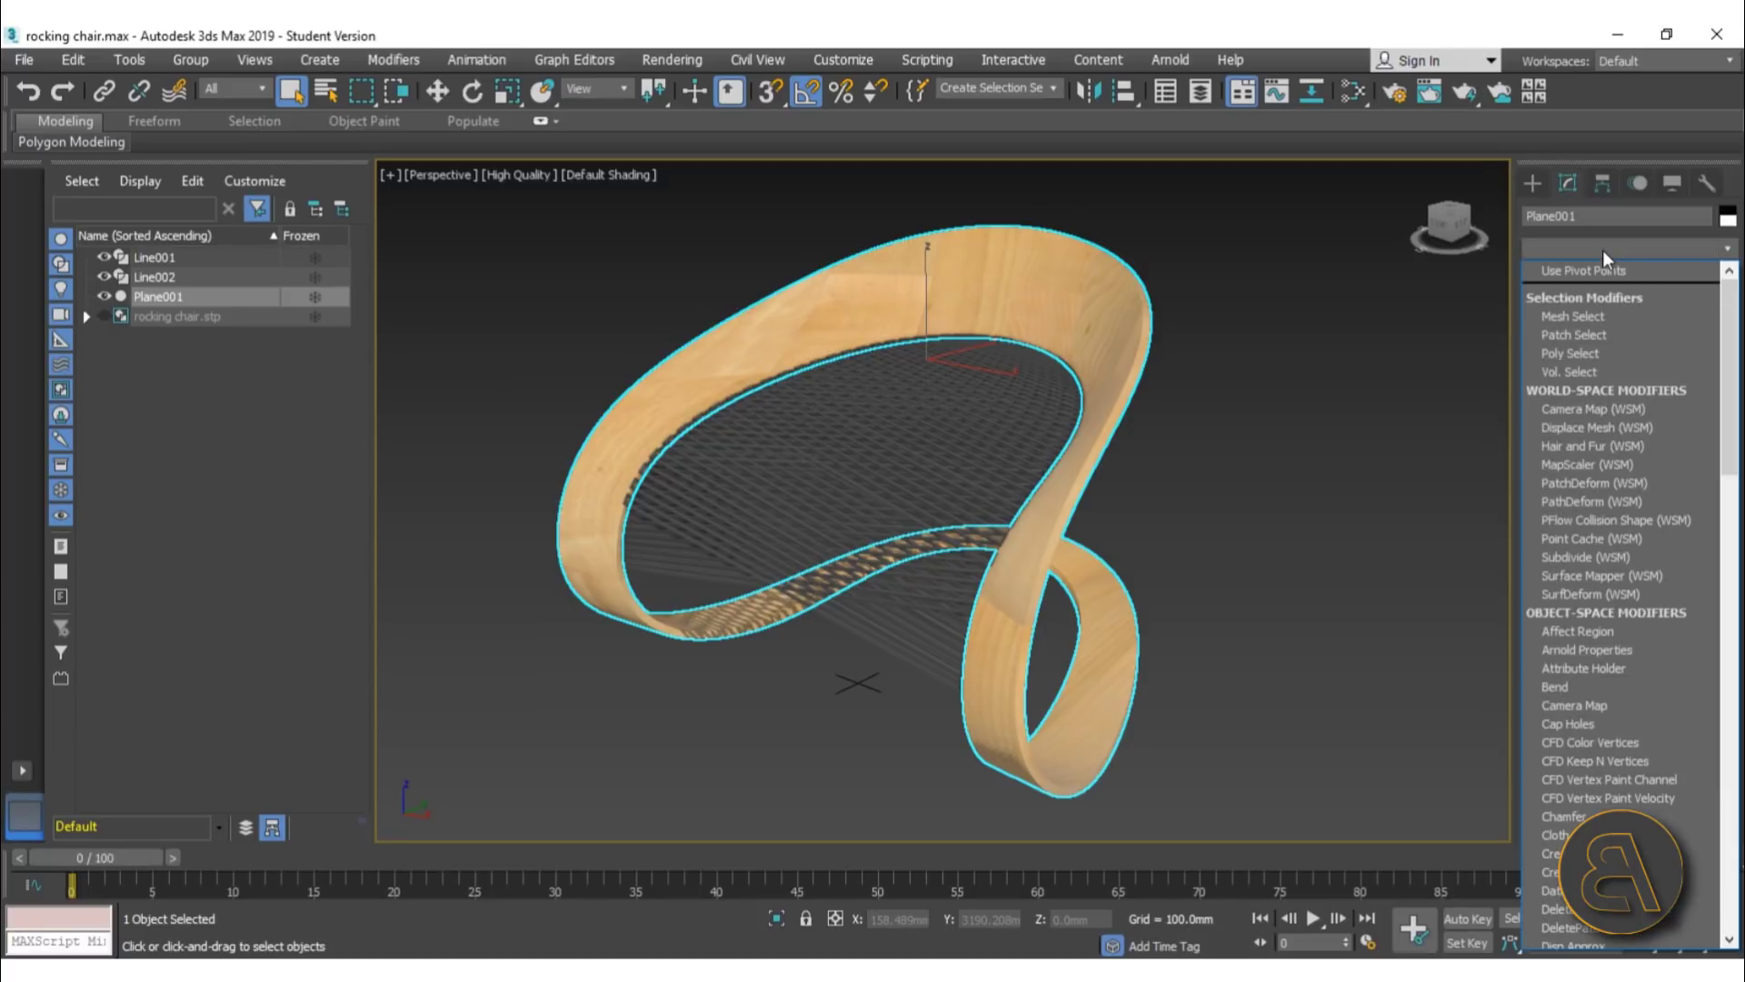
scroll(1601, 249, down, 3)
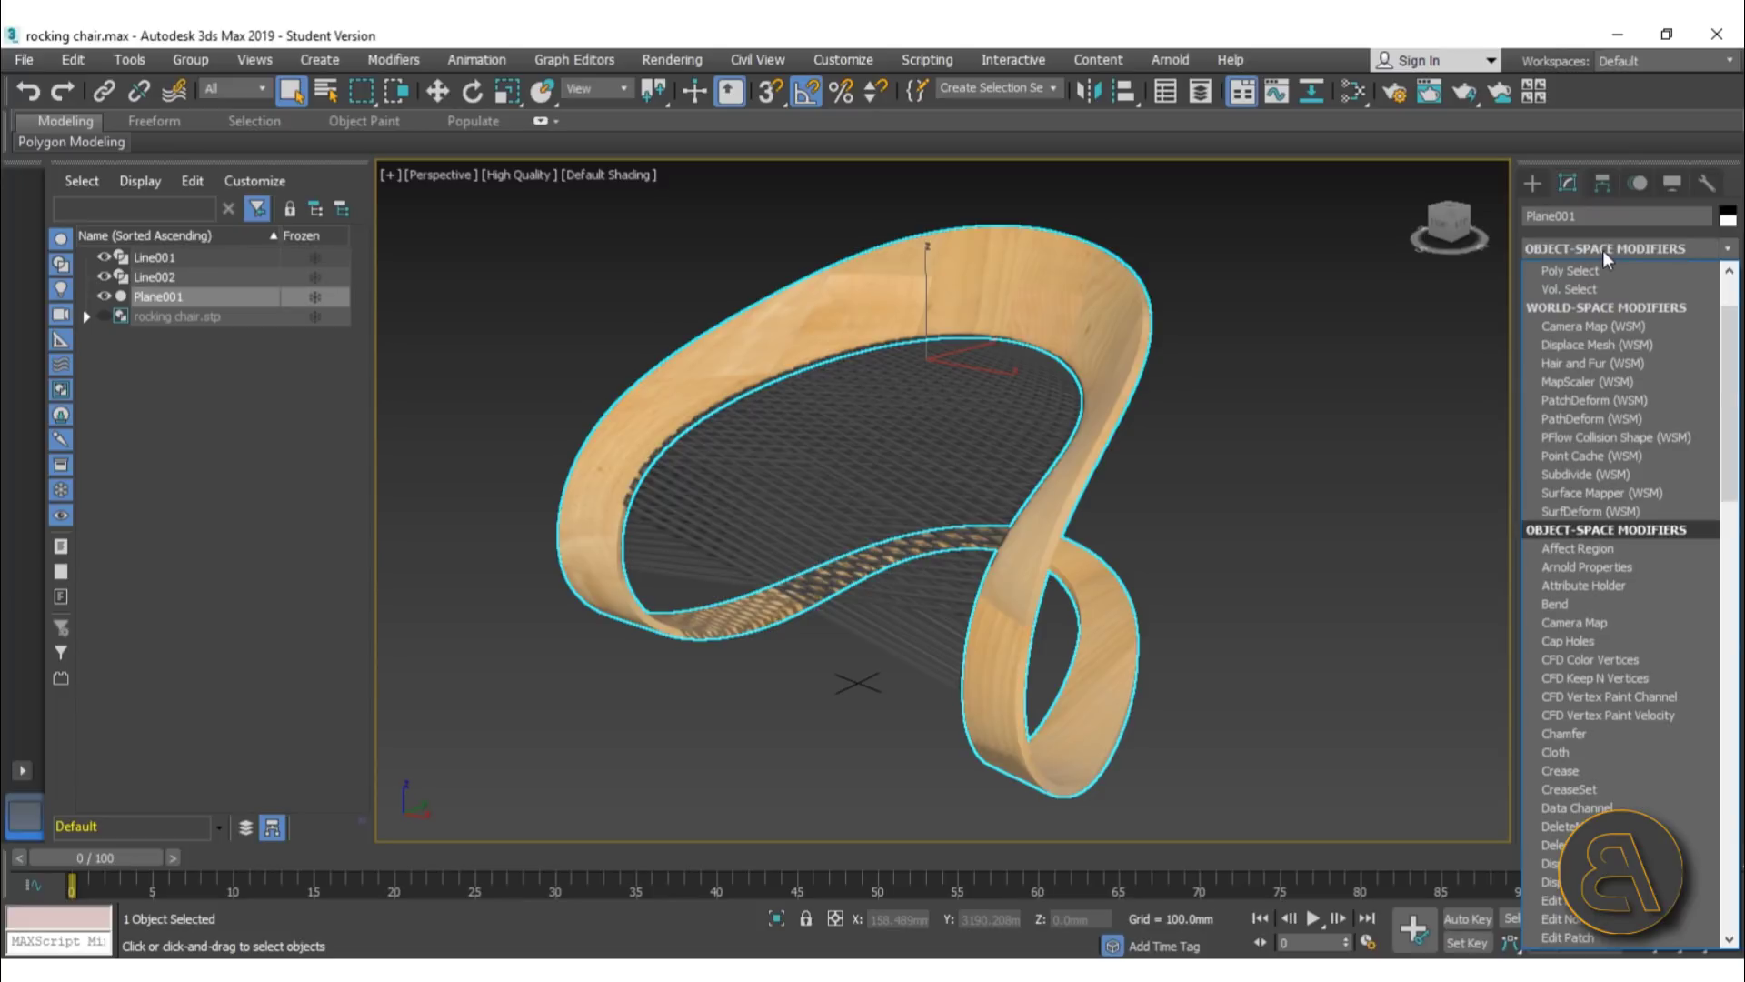
click(1602, 249)
click(1602, 249)
scroll(1602, 249, down, 2)
text(pr)
click(1586, 291)
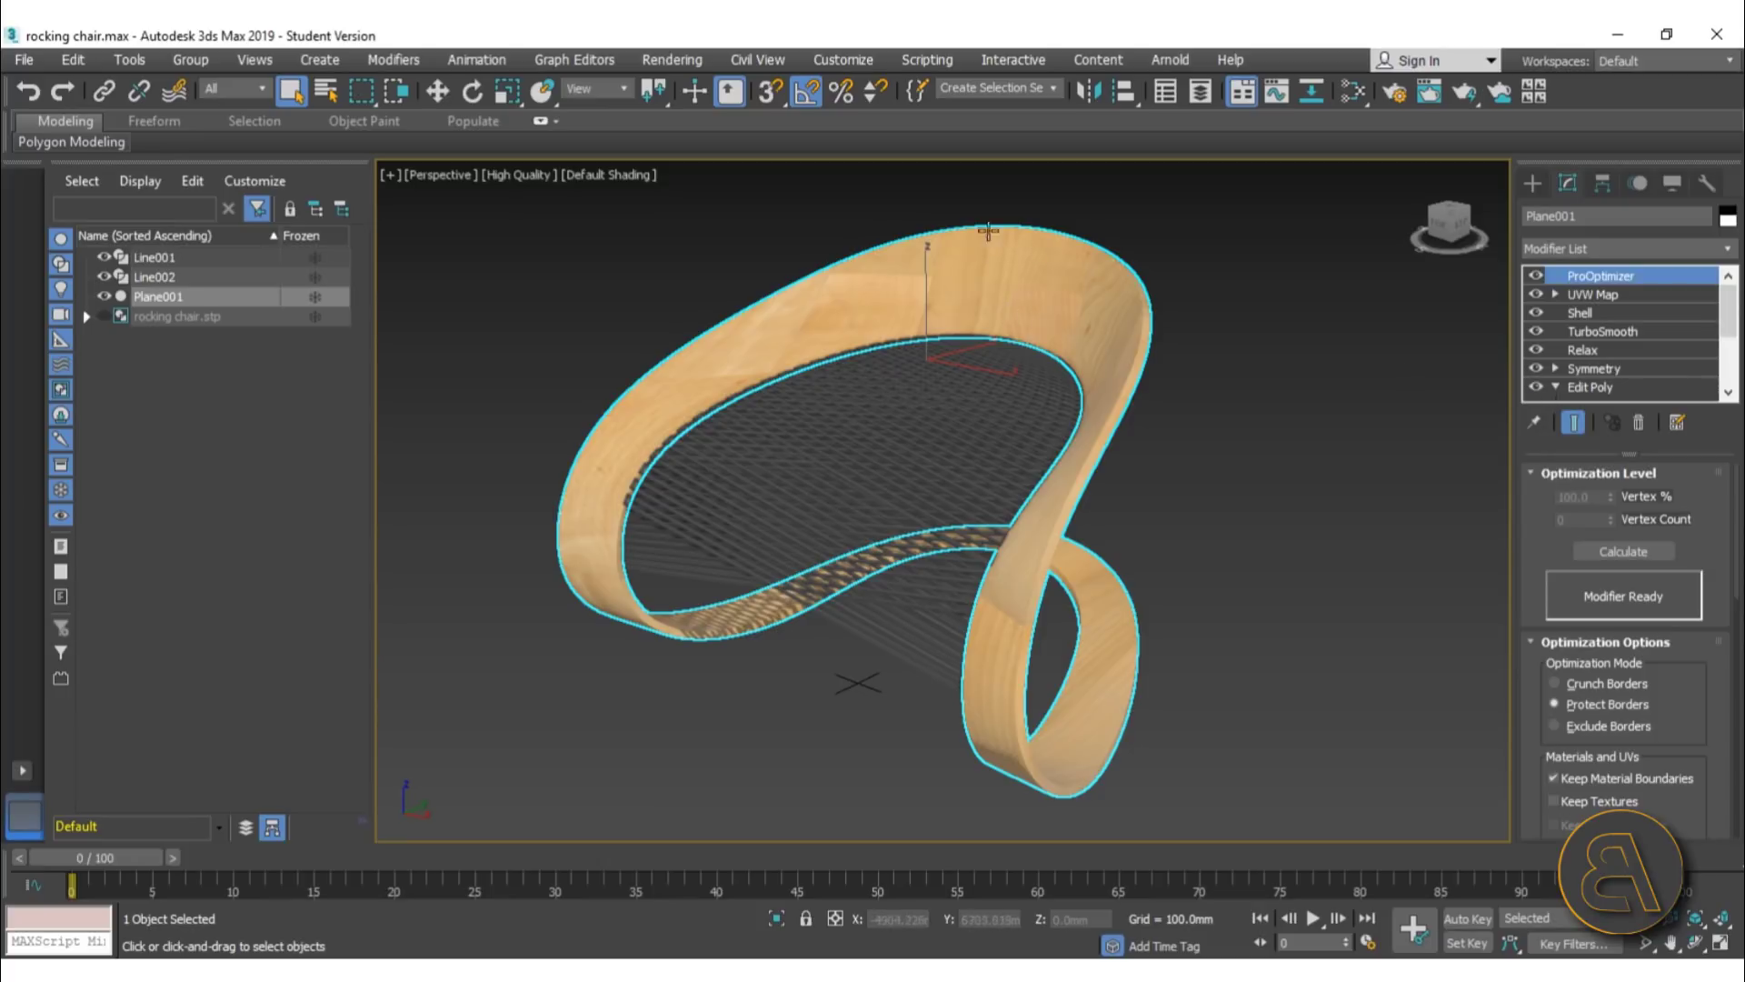
- Calculate the frame's optimization and set its Vertex % to 10
click(1623, 551)
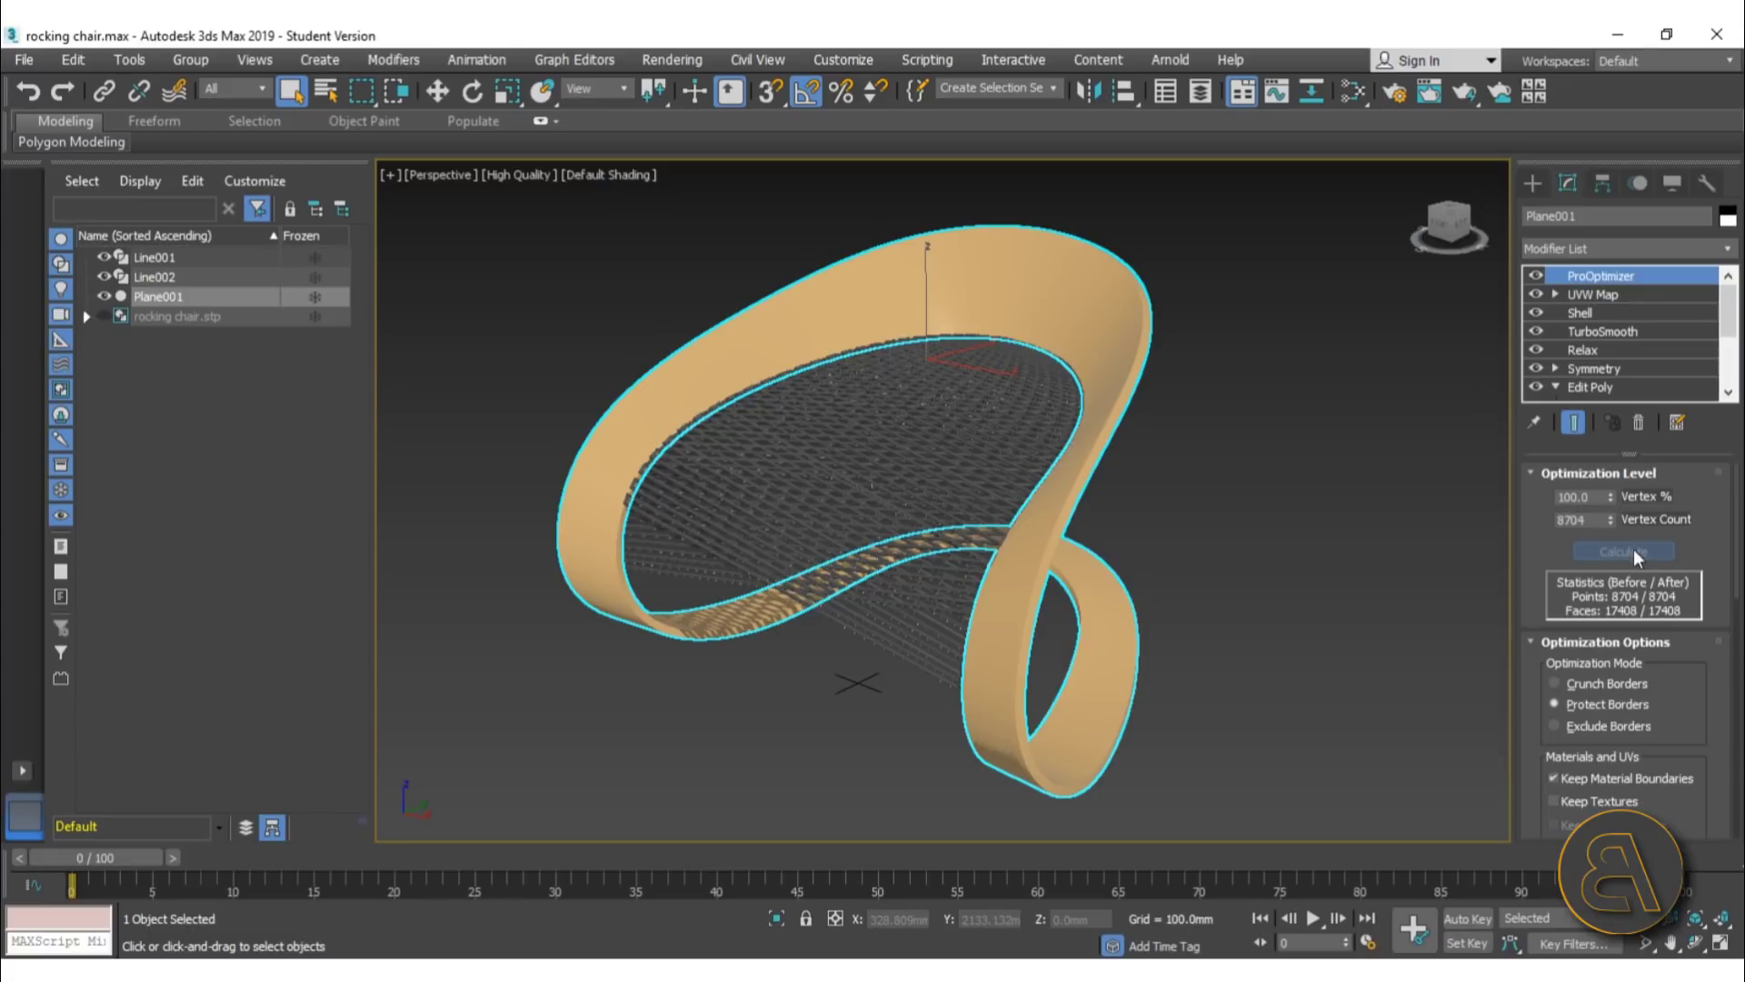
click(1575, 498)
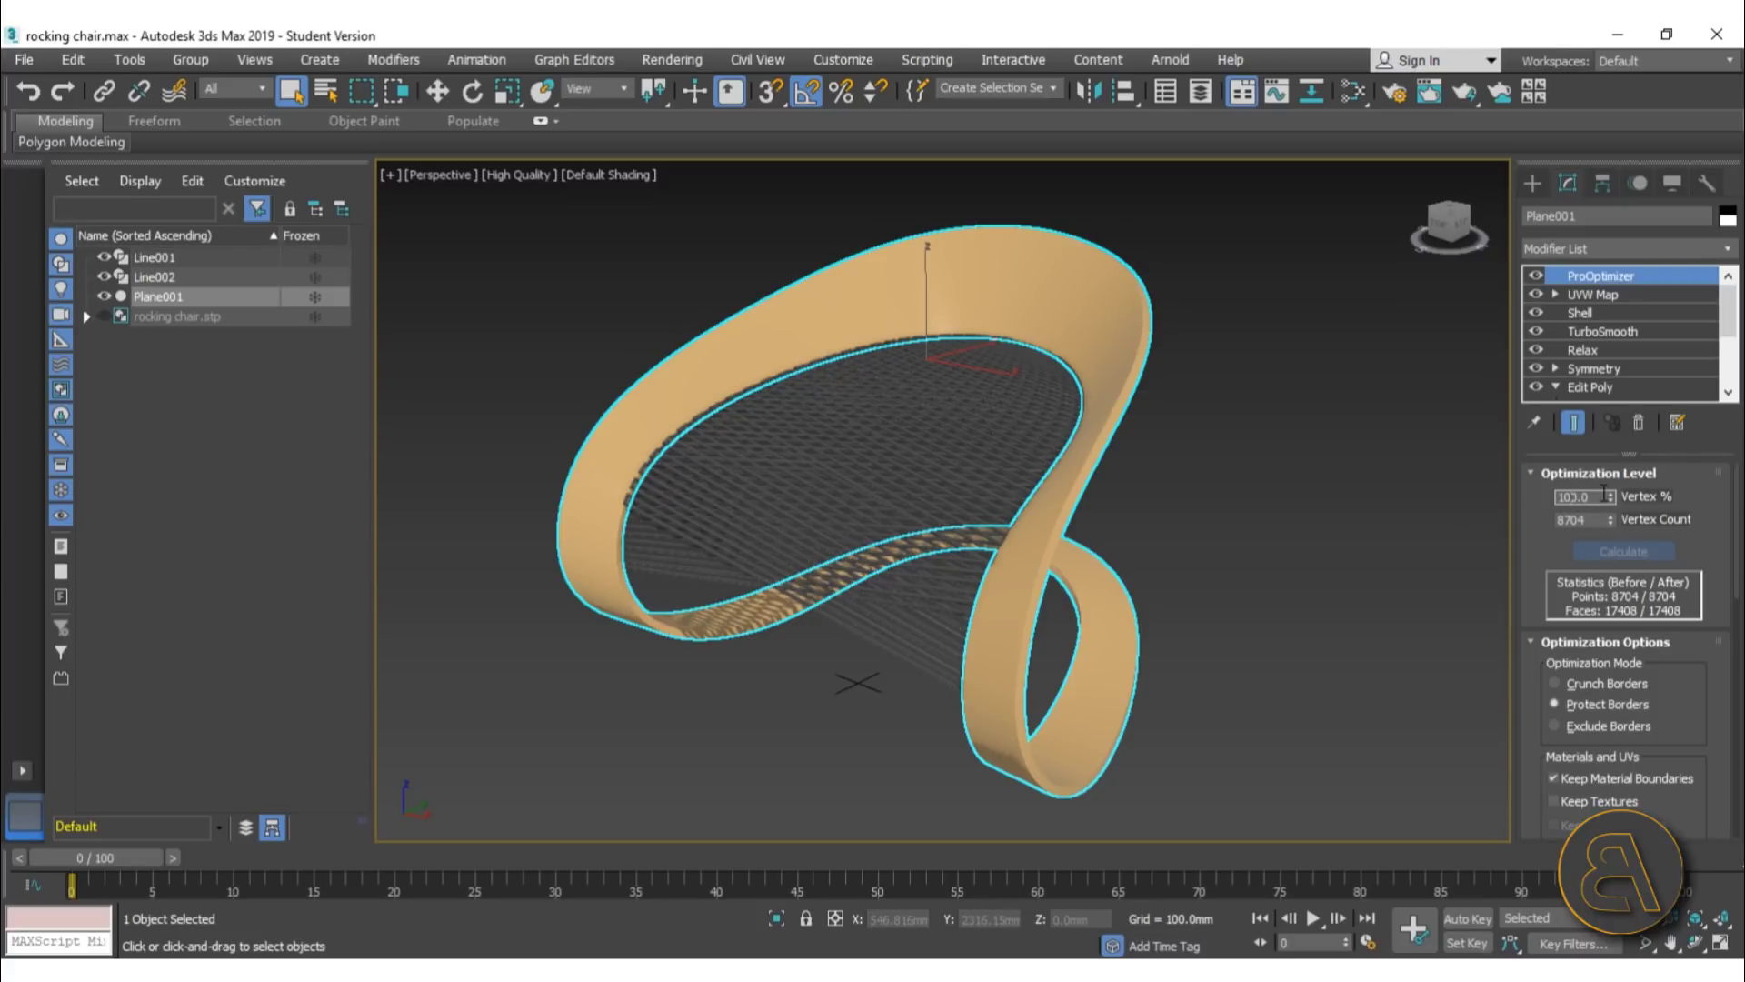
text(10)
key(Return)
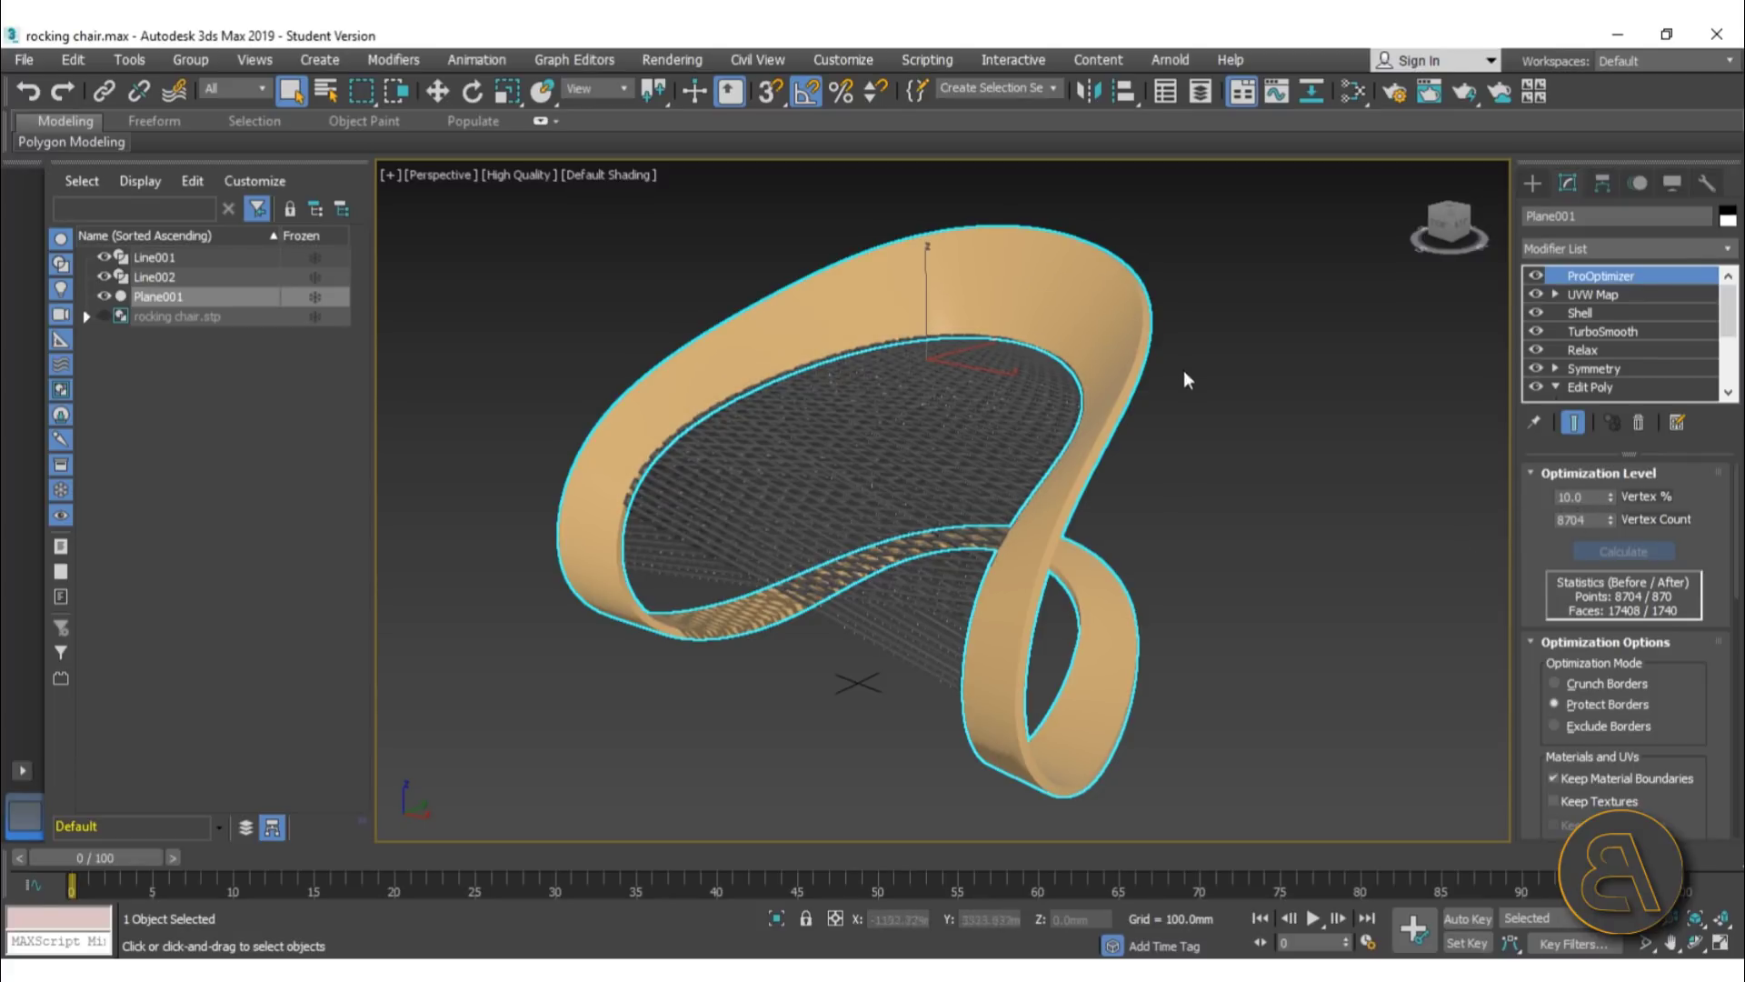
- Add a ProOptimizer modifier to the Line001 seat strings, calculate it and reduce its vertex percentage
click(873, 485)
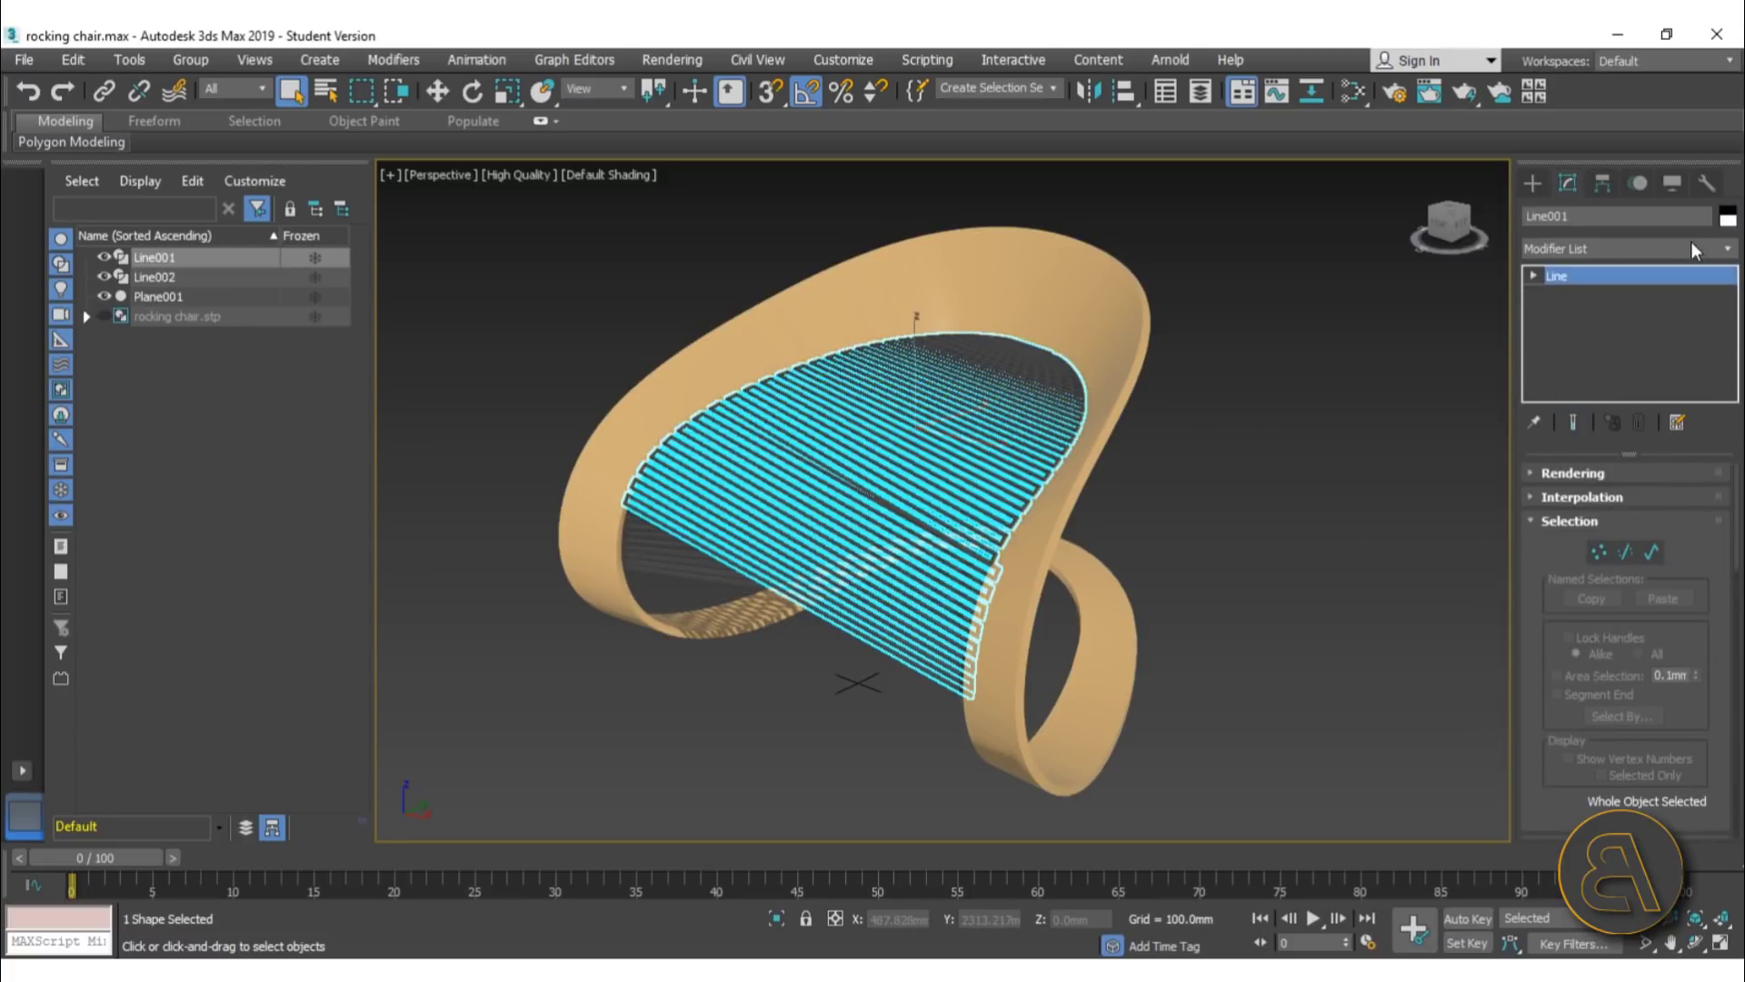
click(1607, 247)
text(pro)
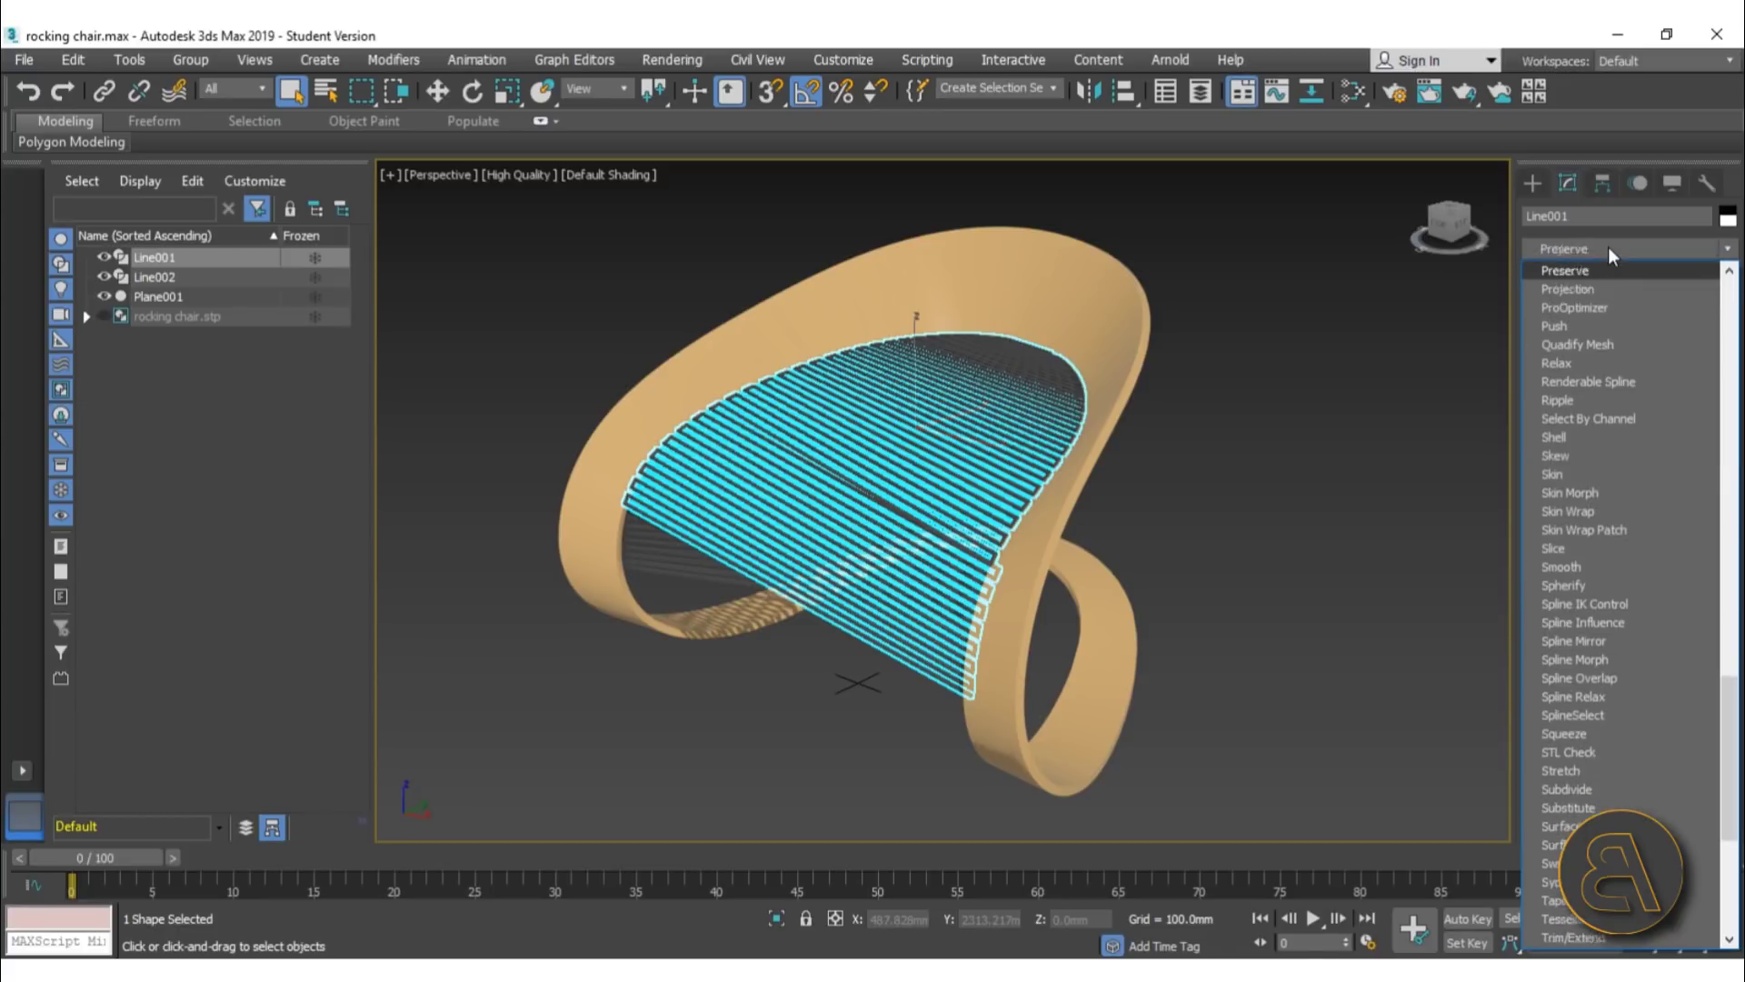
click(1589, 291)
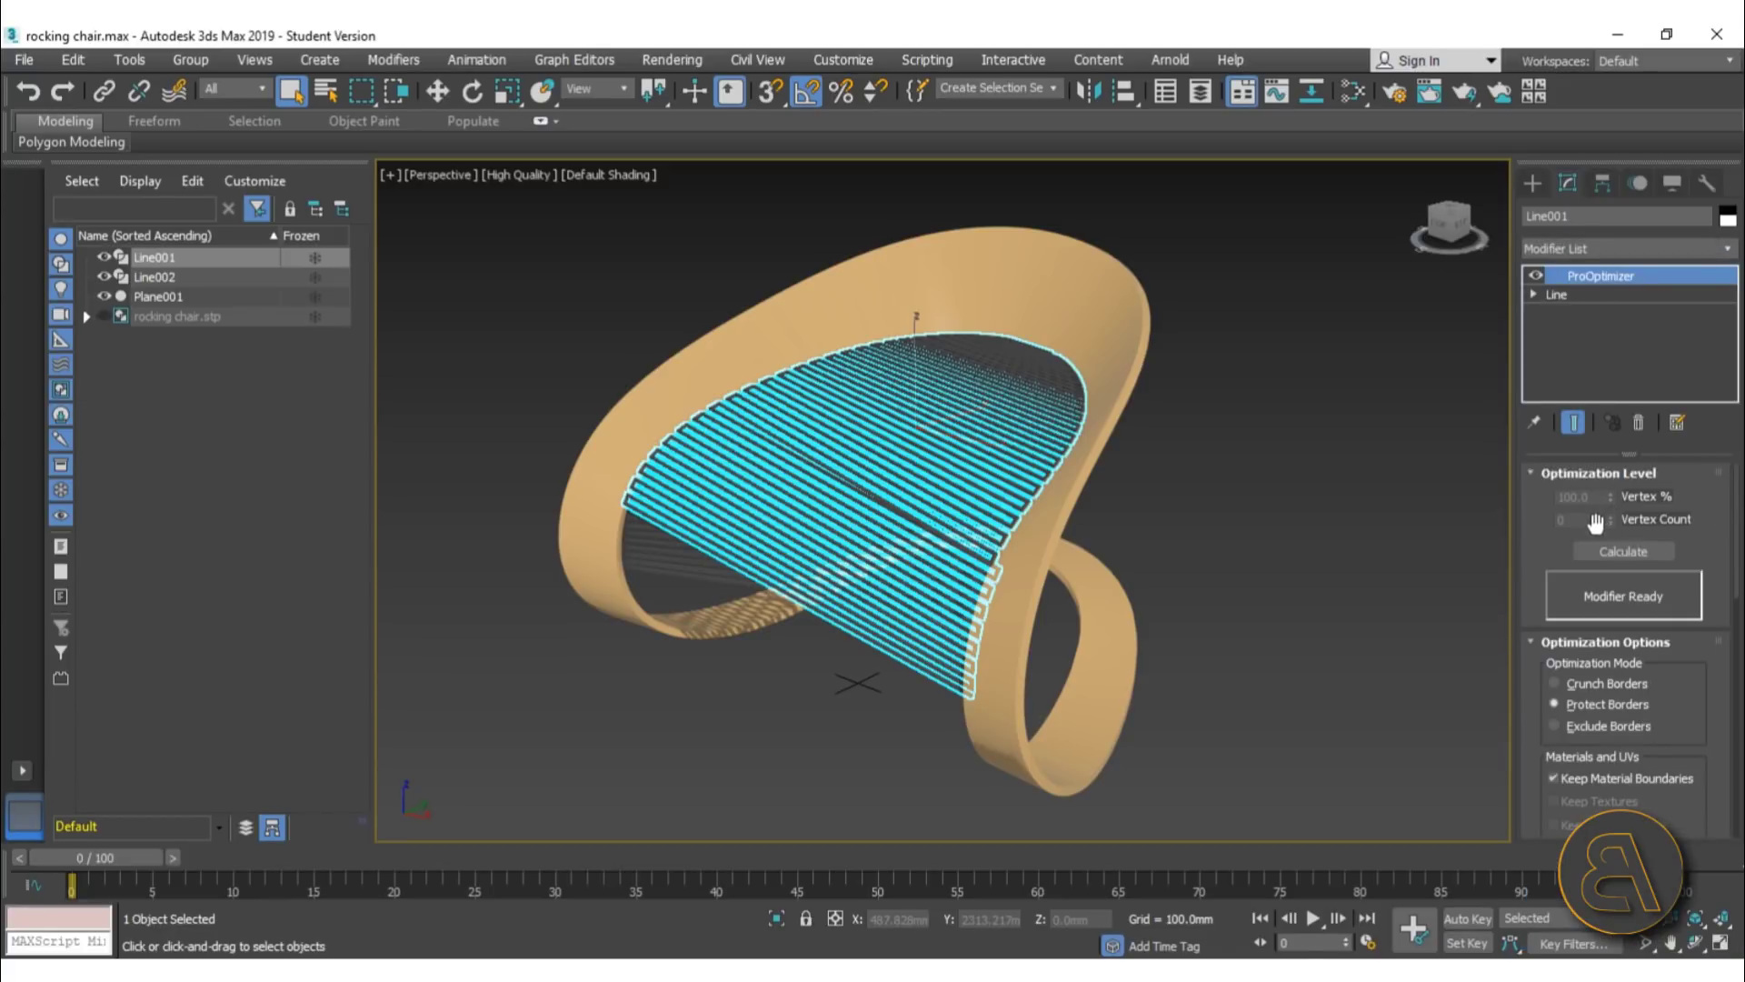
click(1624, 557)
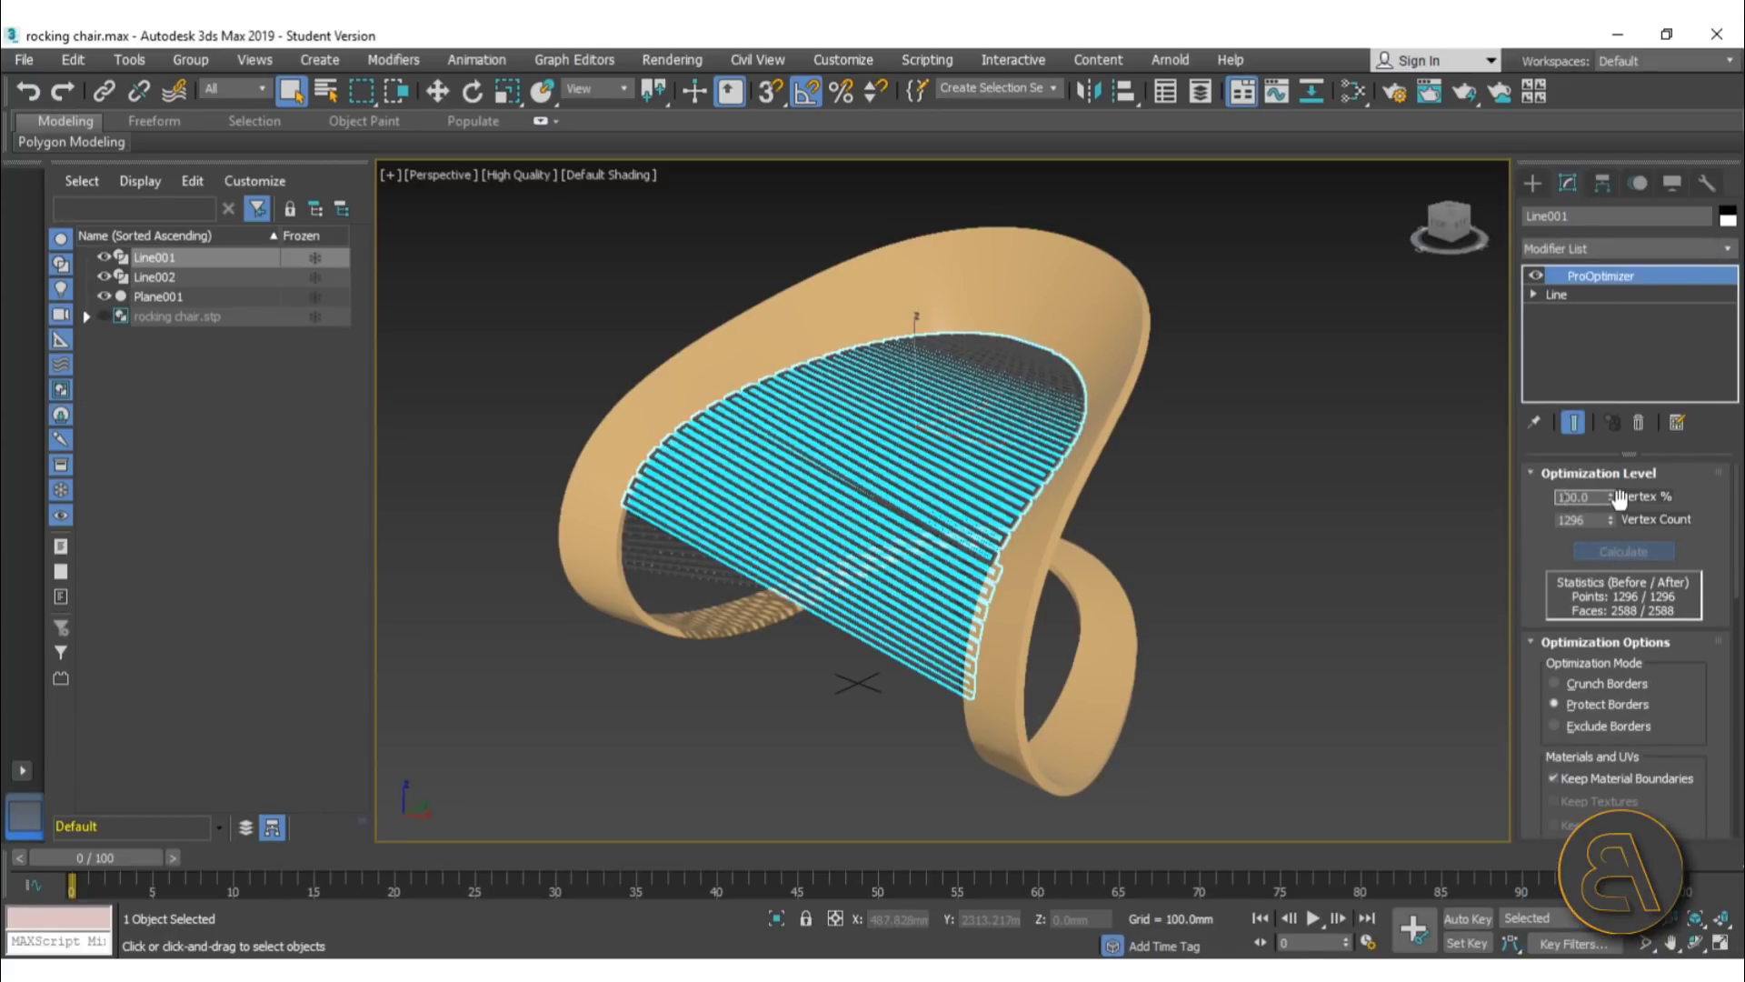
click(1375, 509)
- Apply ProOptimizer to the Line002 seat strings, calculate it and lower the vertex percentage
click(643, 556)
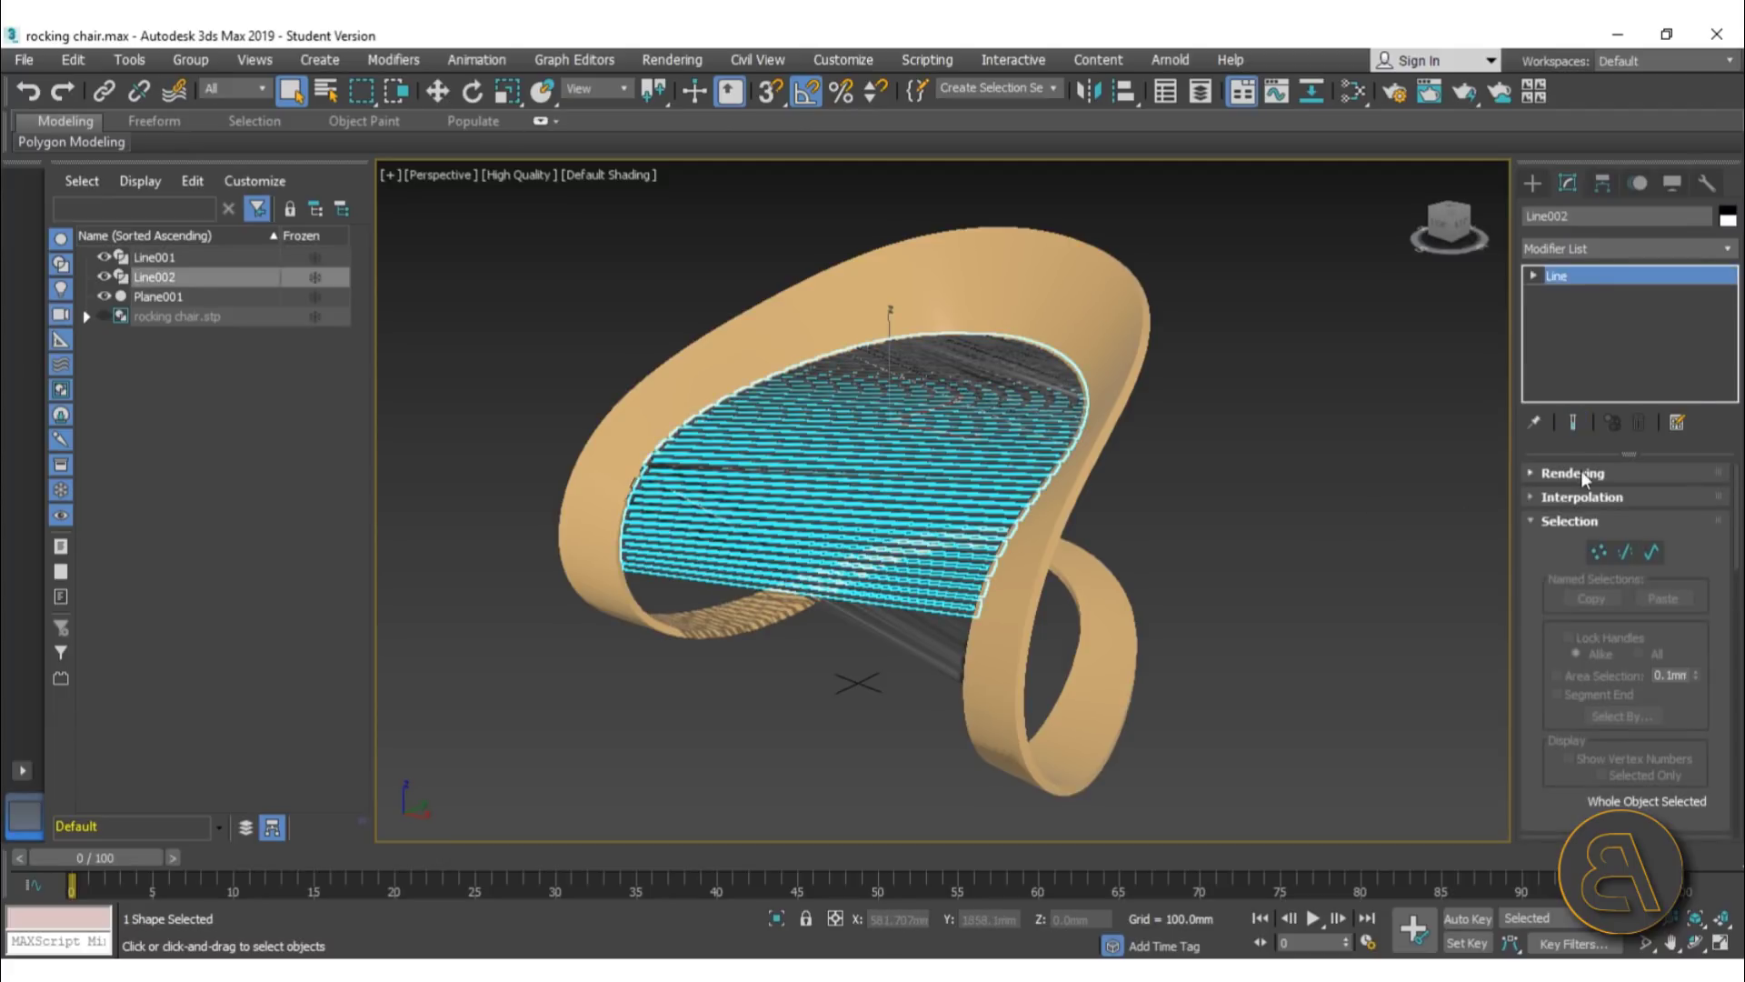
click(1578, 246)
text(pro)
click(1570, 287)
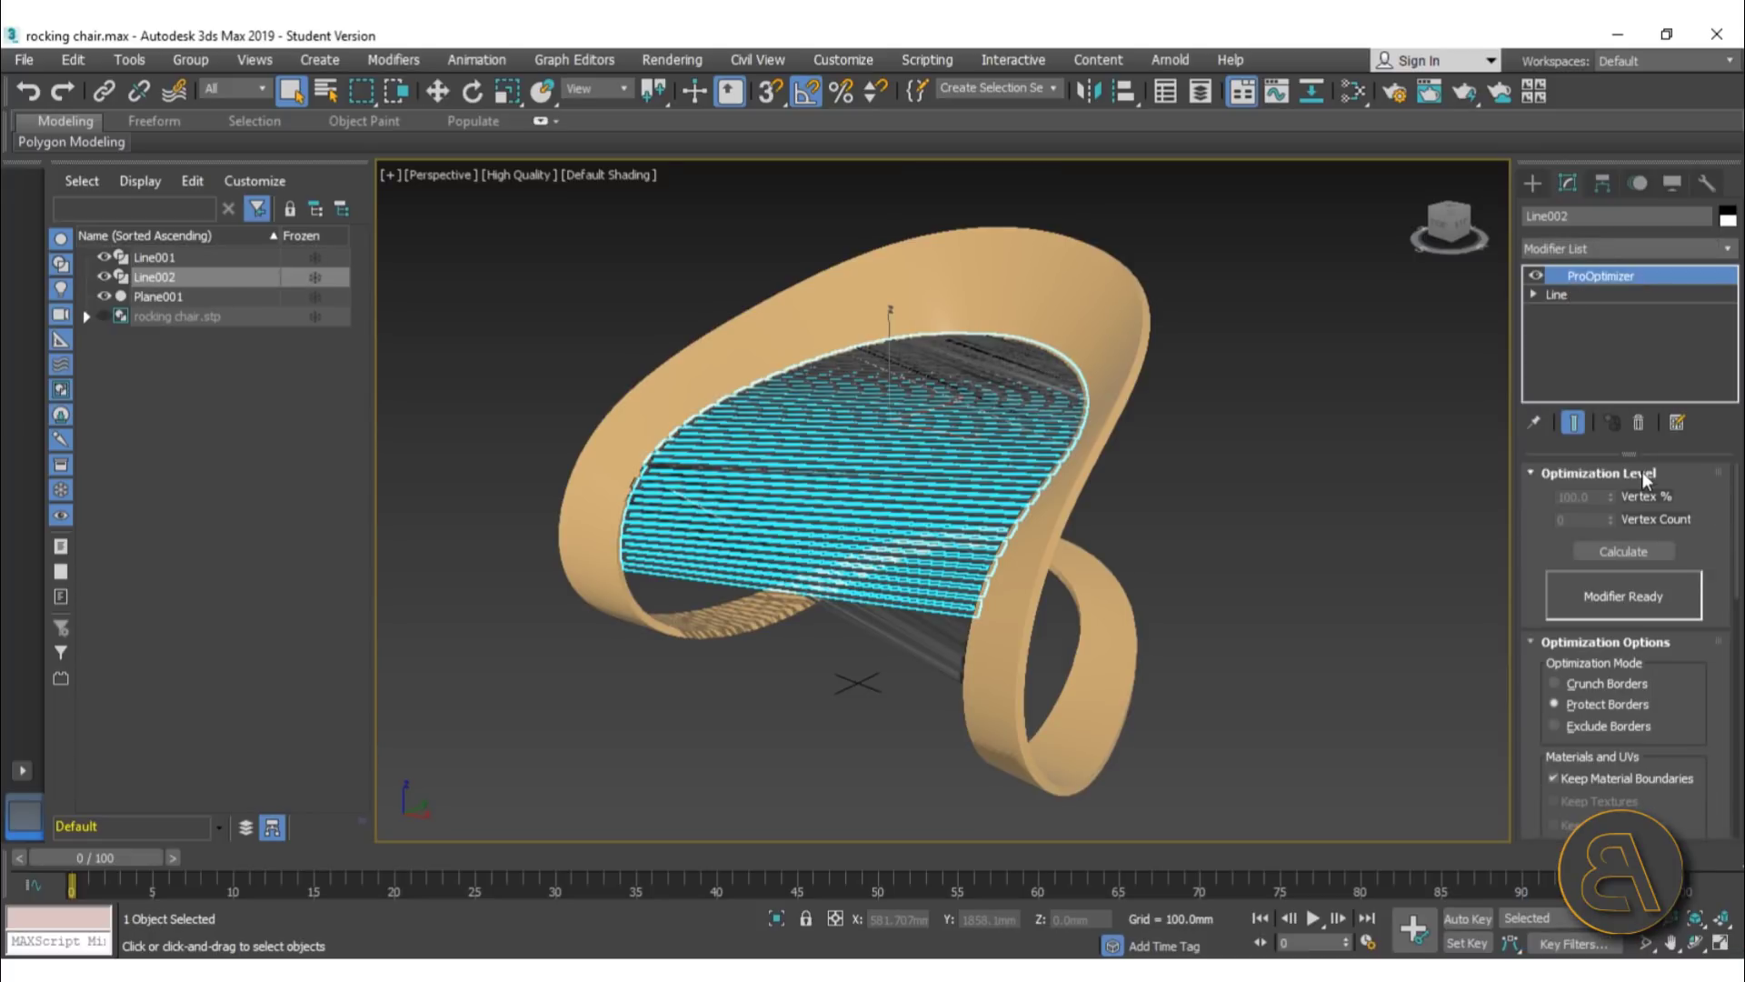
click(1615, 553)
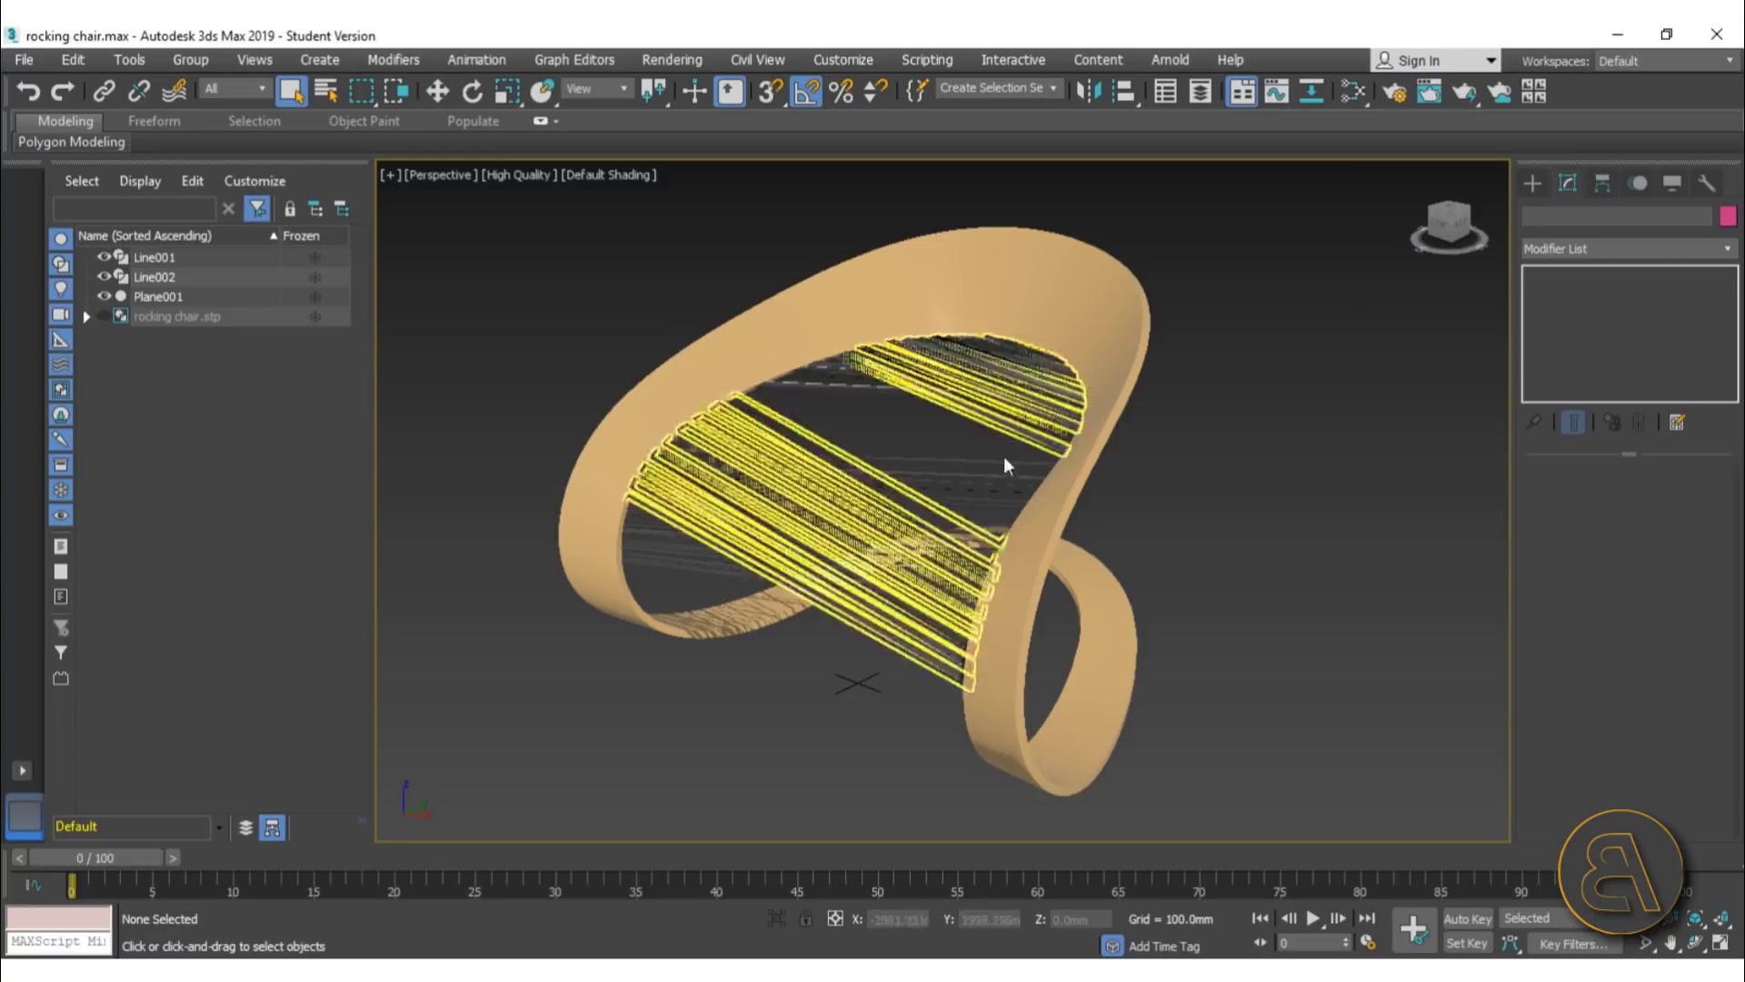
- Inspect the optimized frame and seat strings from different distances and angles
scroll(877, 435, down, 3)
scroll(878, 449, down, 5)
scroll(879, 449, up, 2)
scroll(914, 459, down, 1)
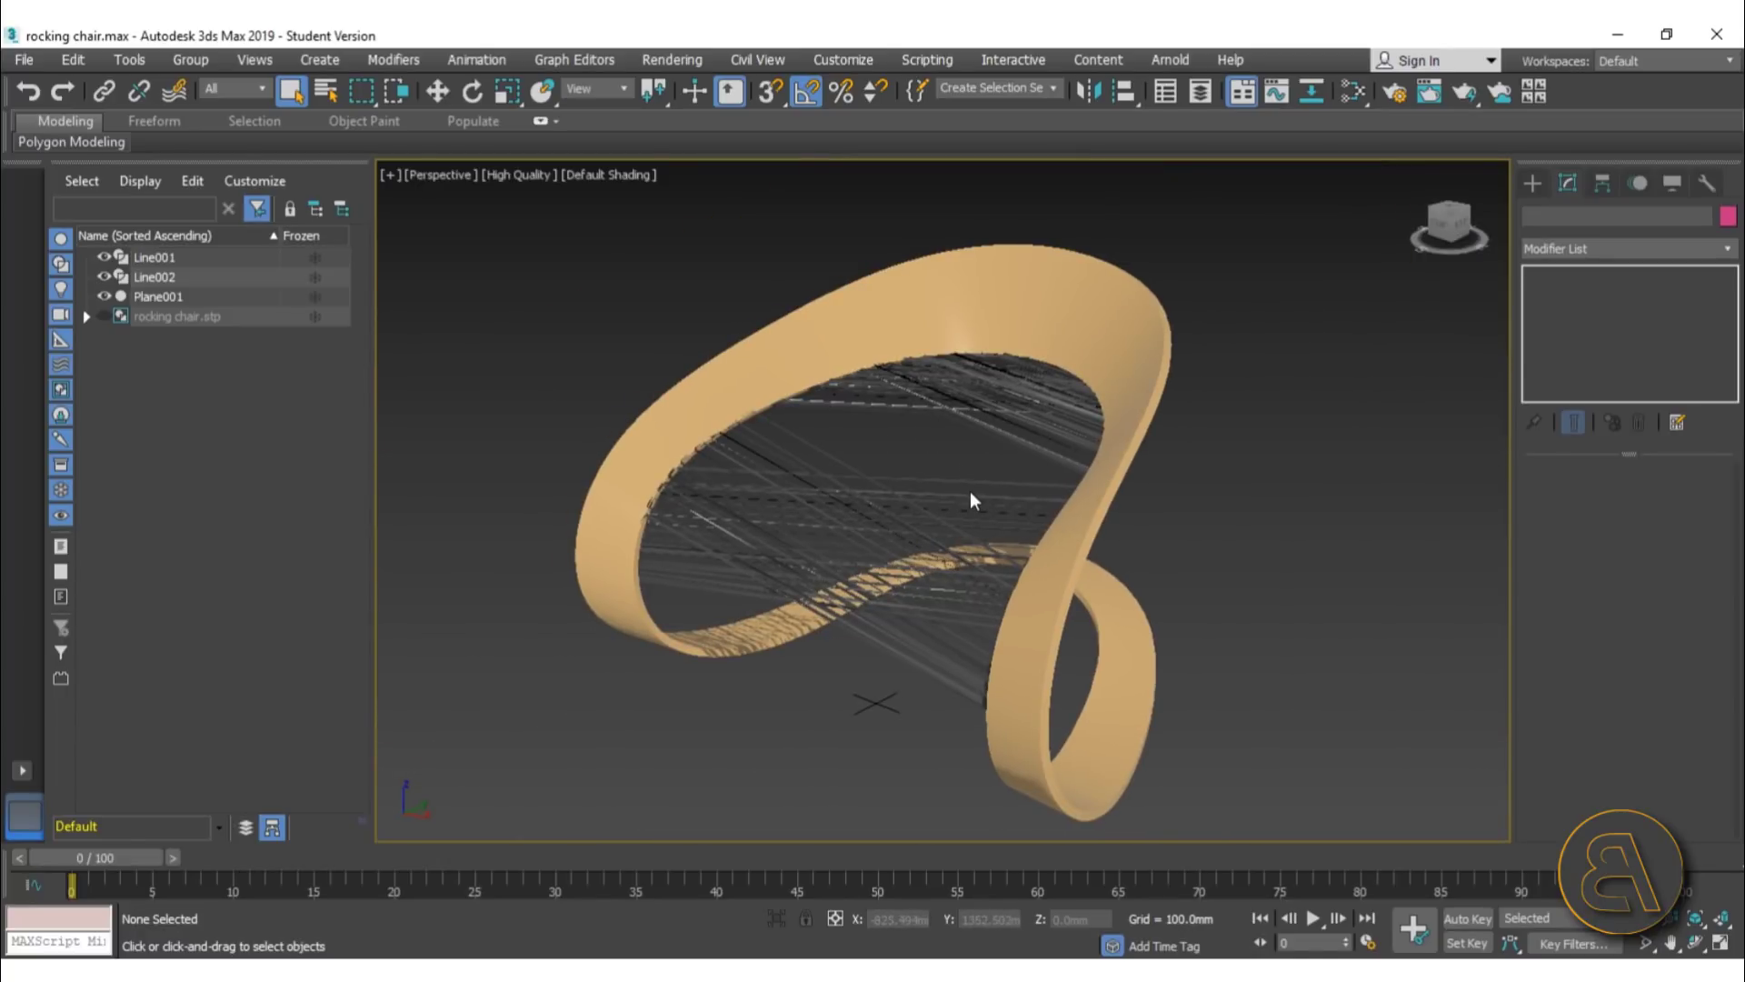
scroll(987, 502, up, 1)
scroll(991, 504, up, 1)
alt+middle_drag(1005, 510, 1063, 511)
scroll(1083, 523, down, 2)
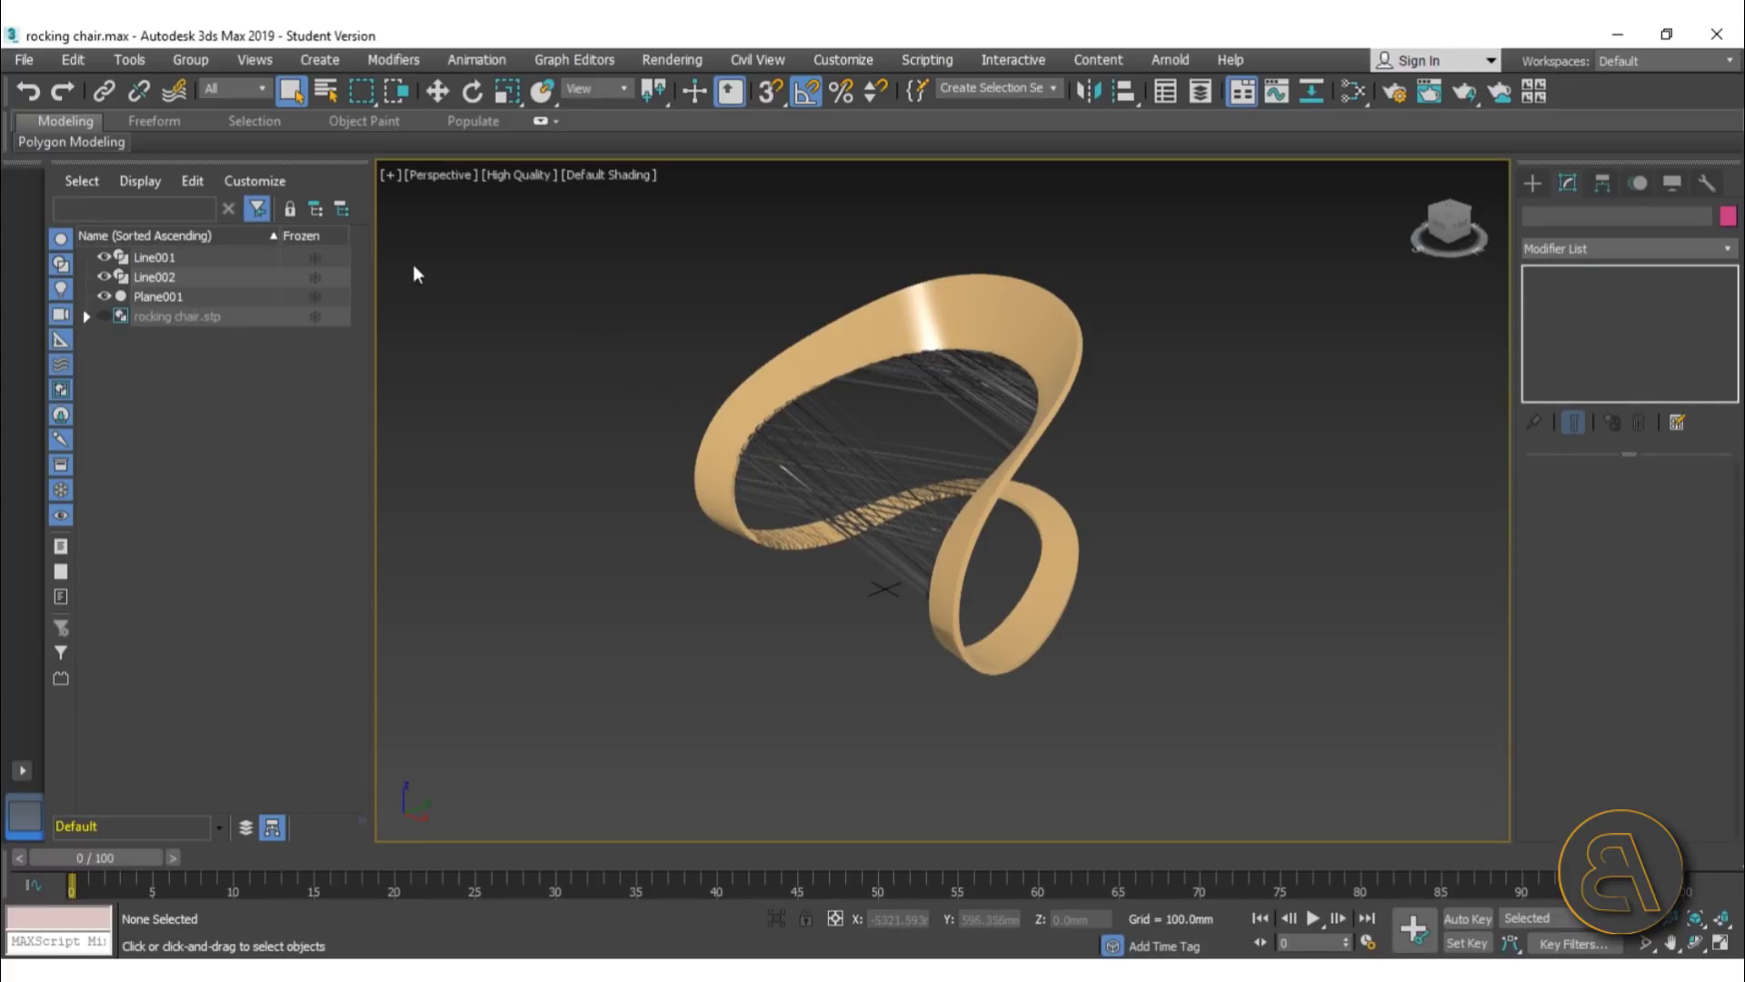
middle_drag(532, 287, 545, 304)
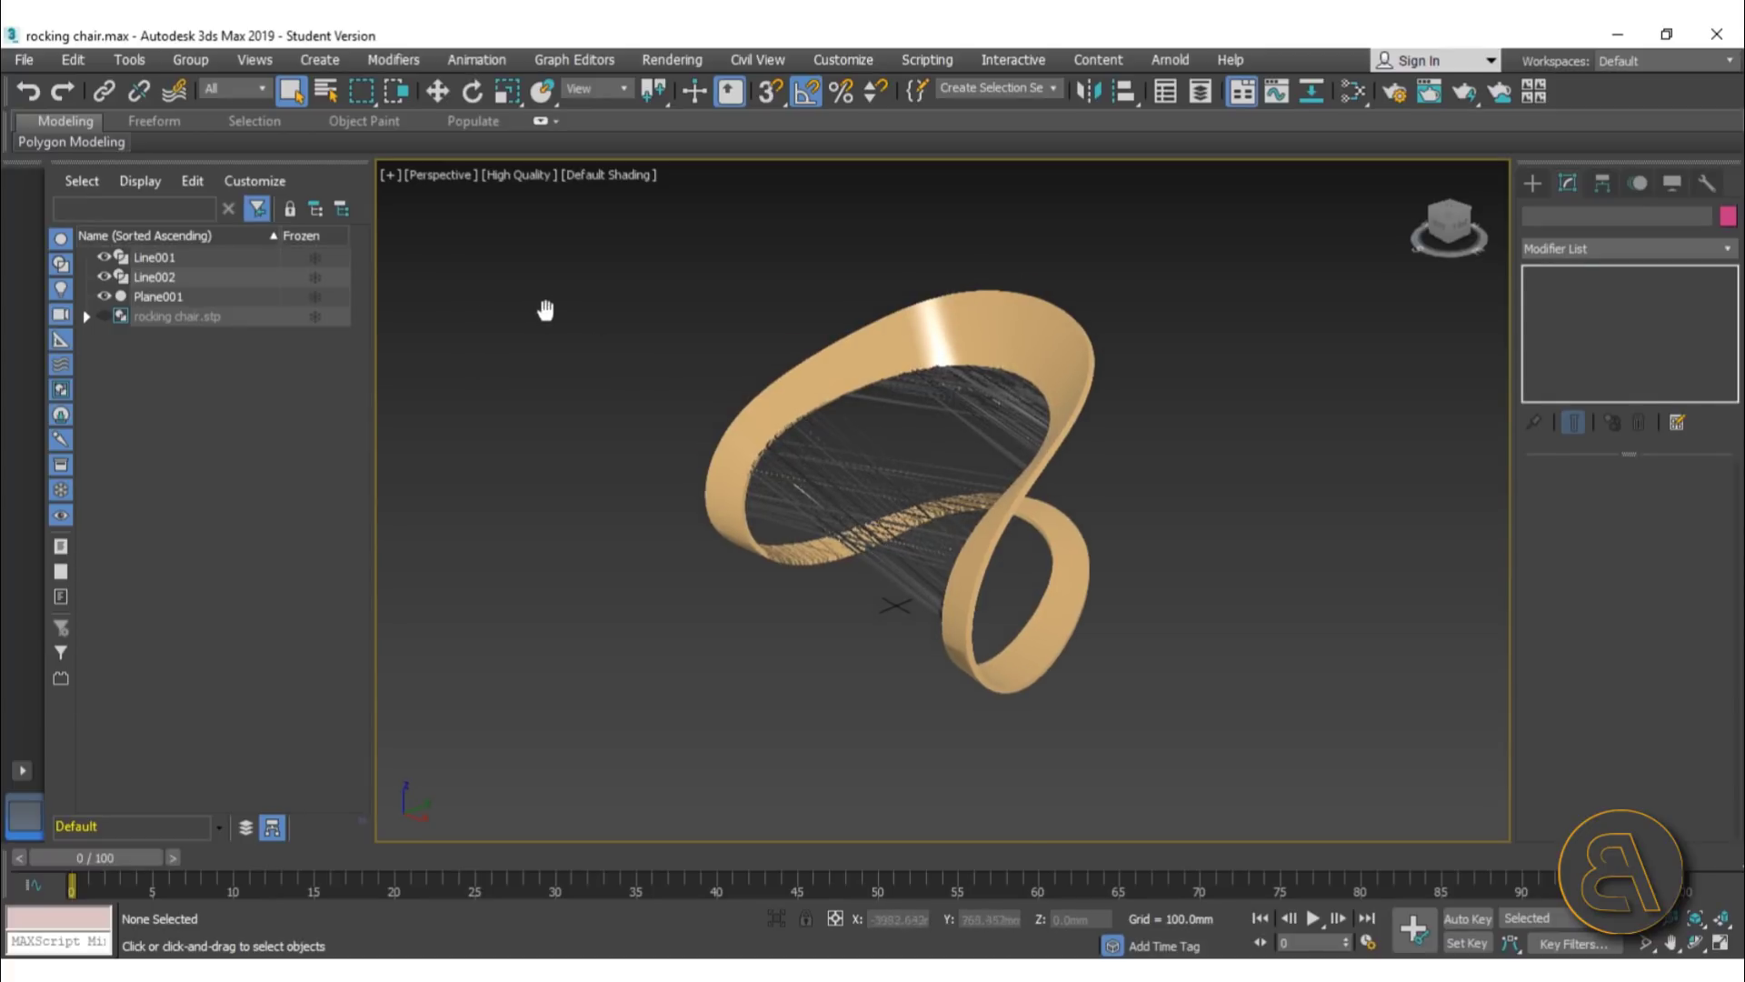
- Start an export of the scene to the Desktop as an AutoCAD (*.DWG) file named Chair
click(33, 65)
mouse_move(98, 385)
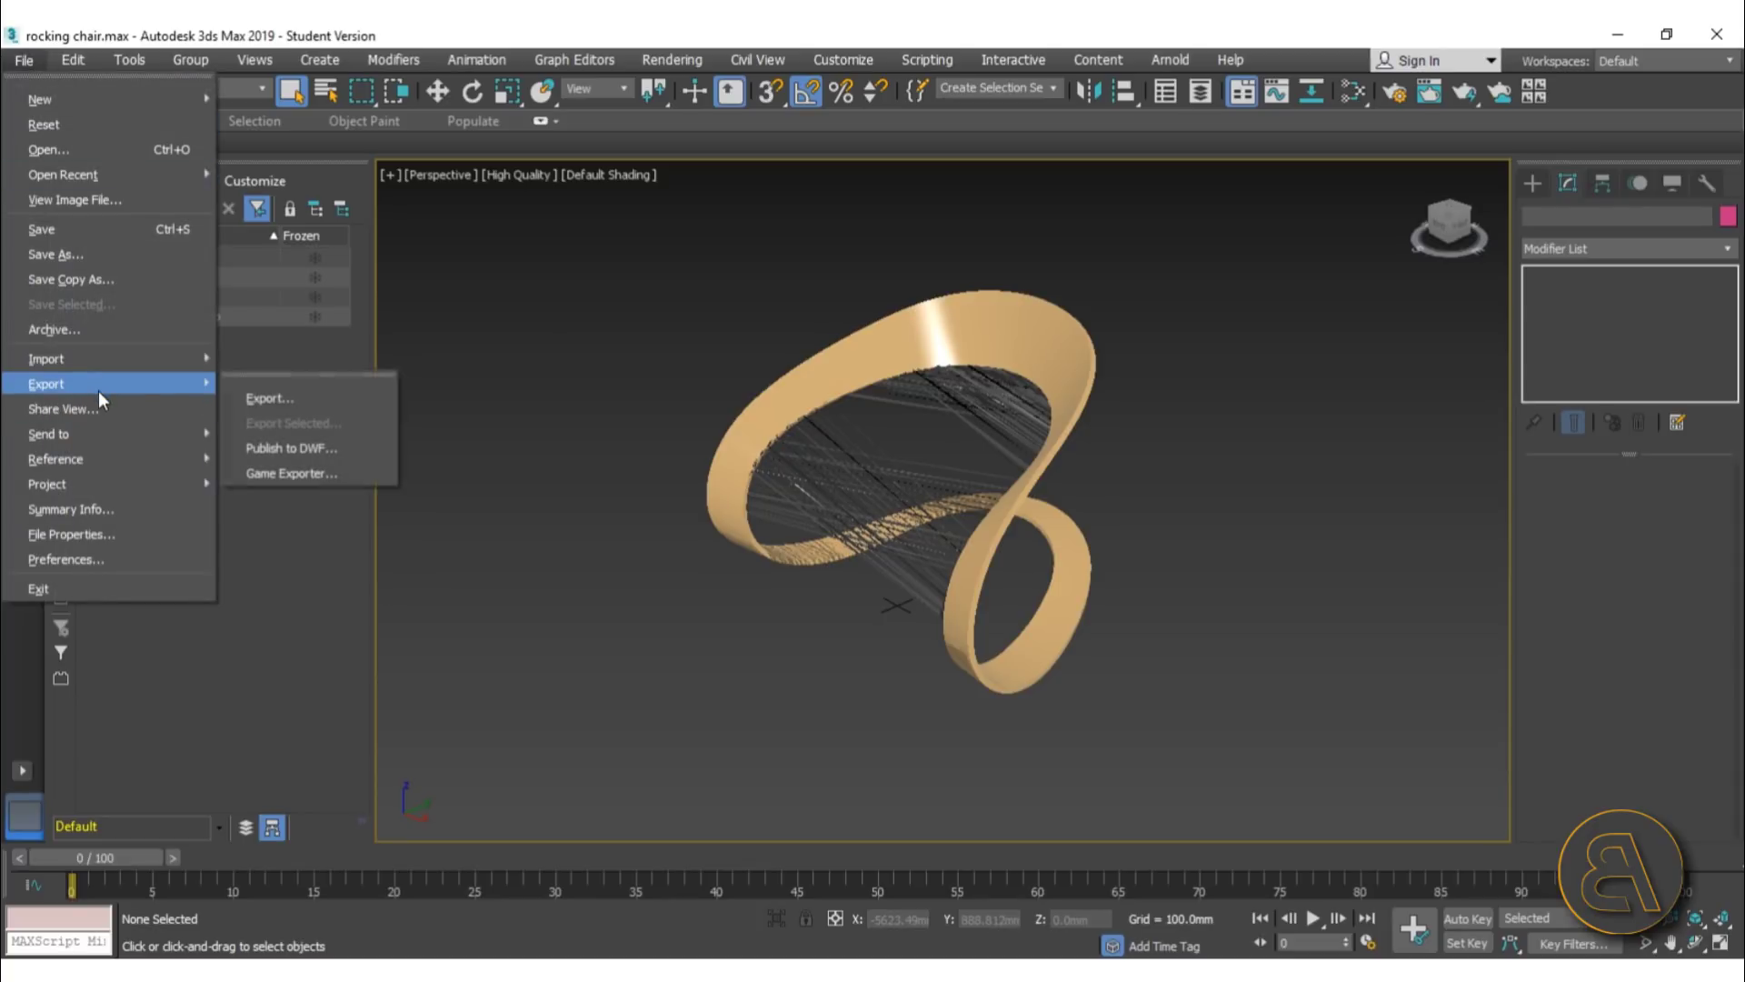
click(259, 398)
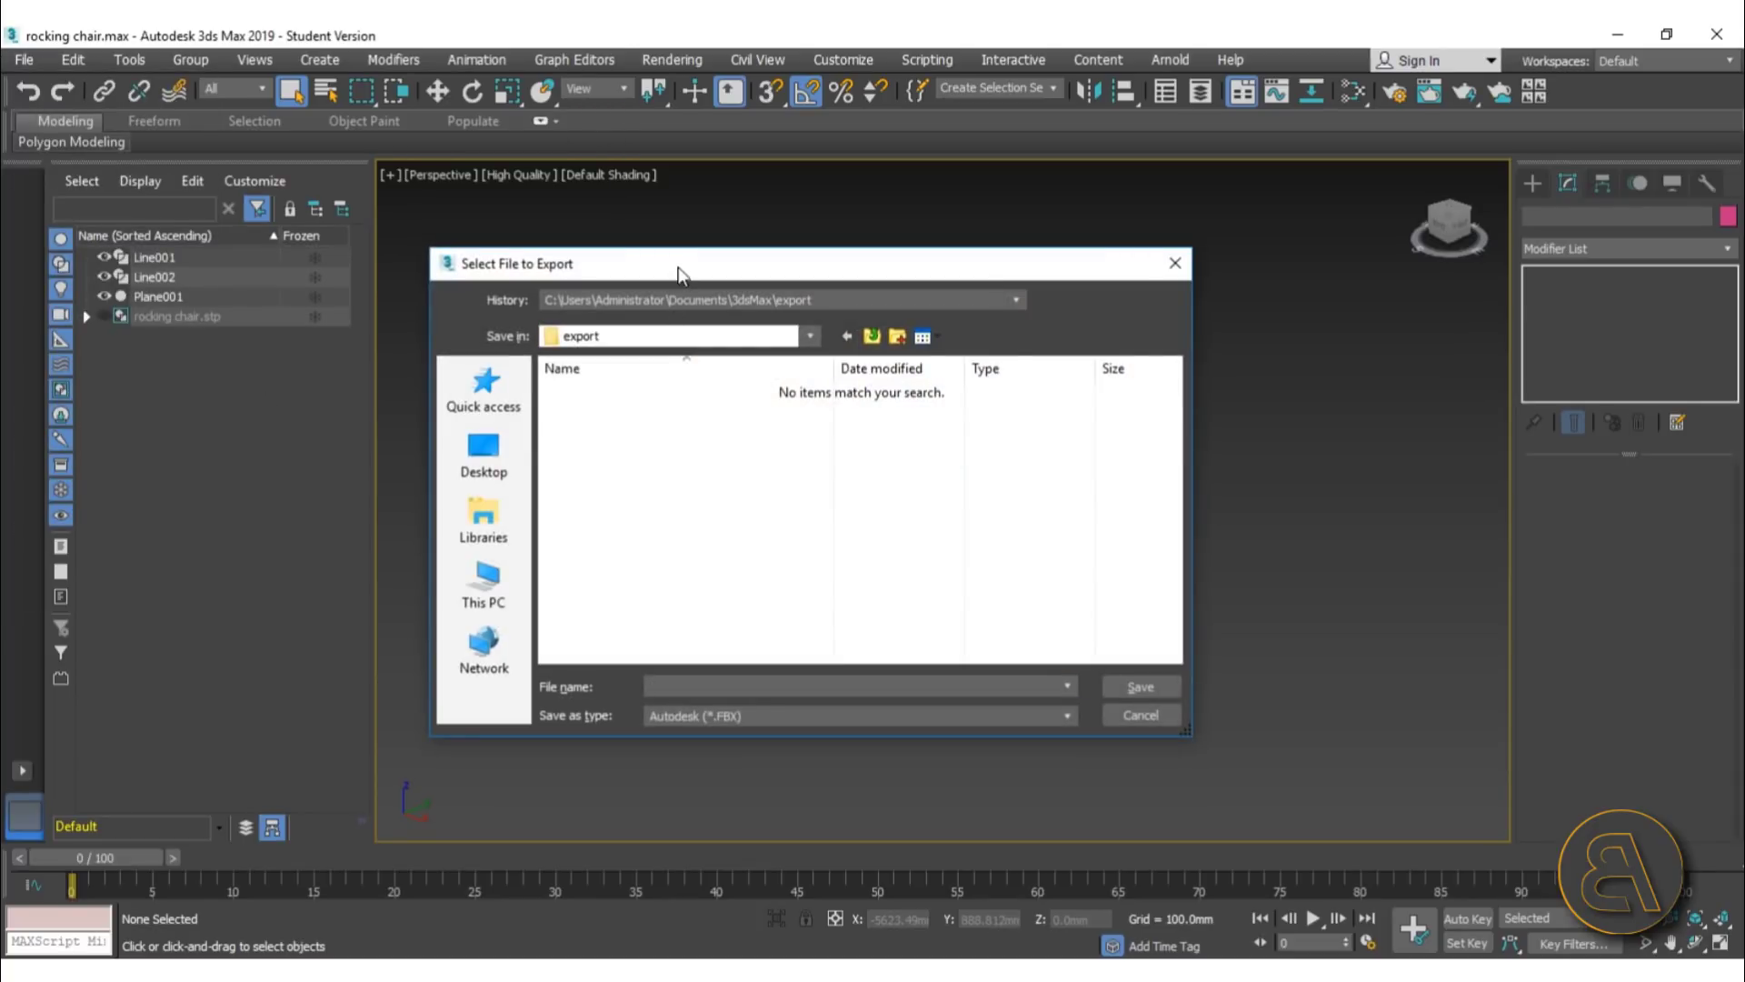
click(517, 442)
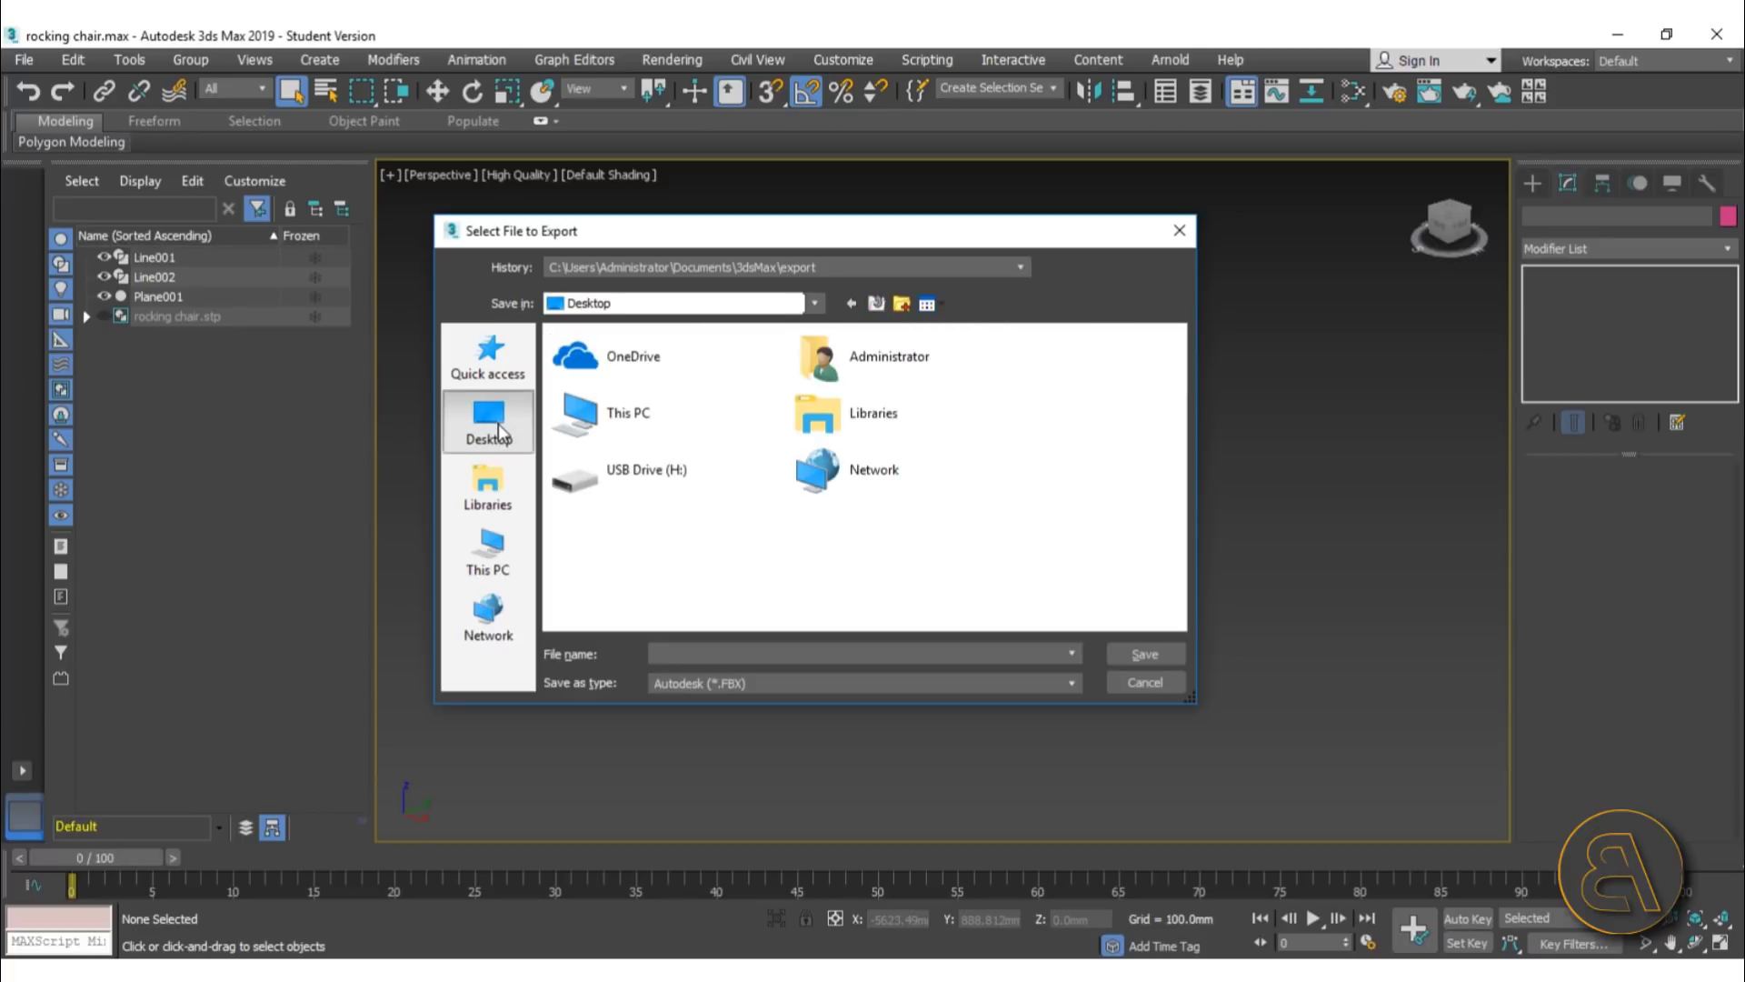
click(800, 683)
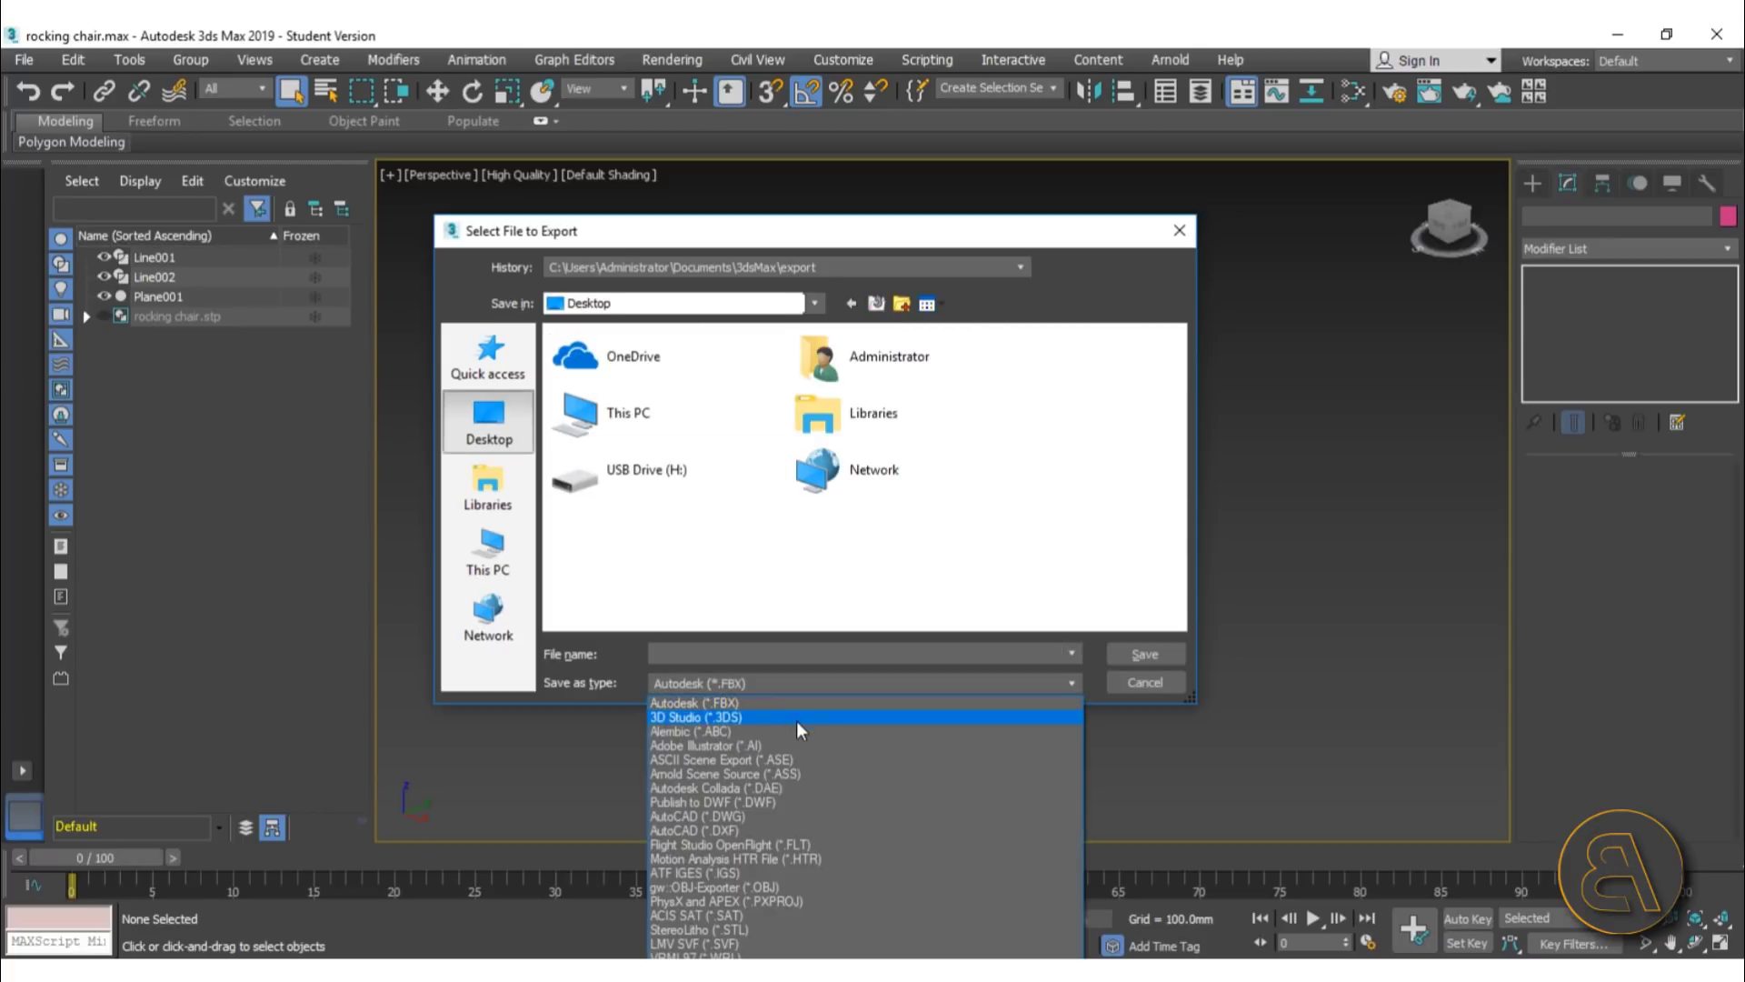
click(734, 818)
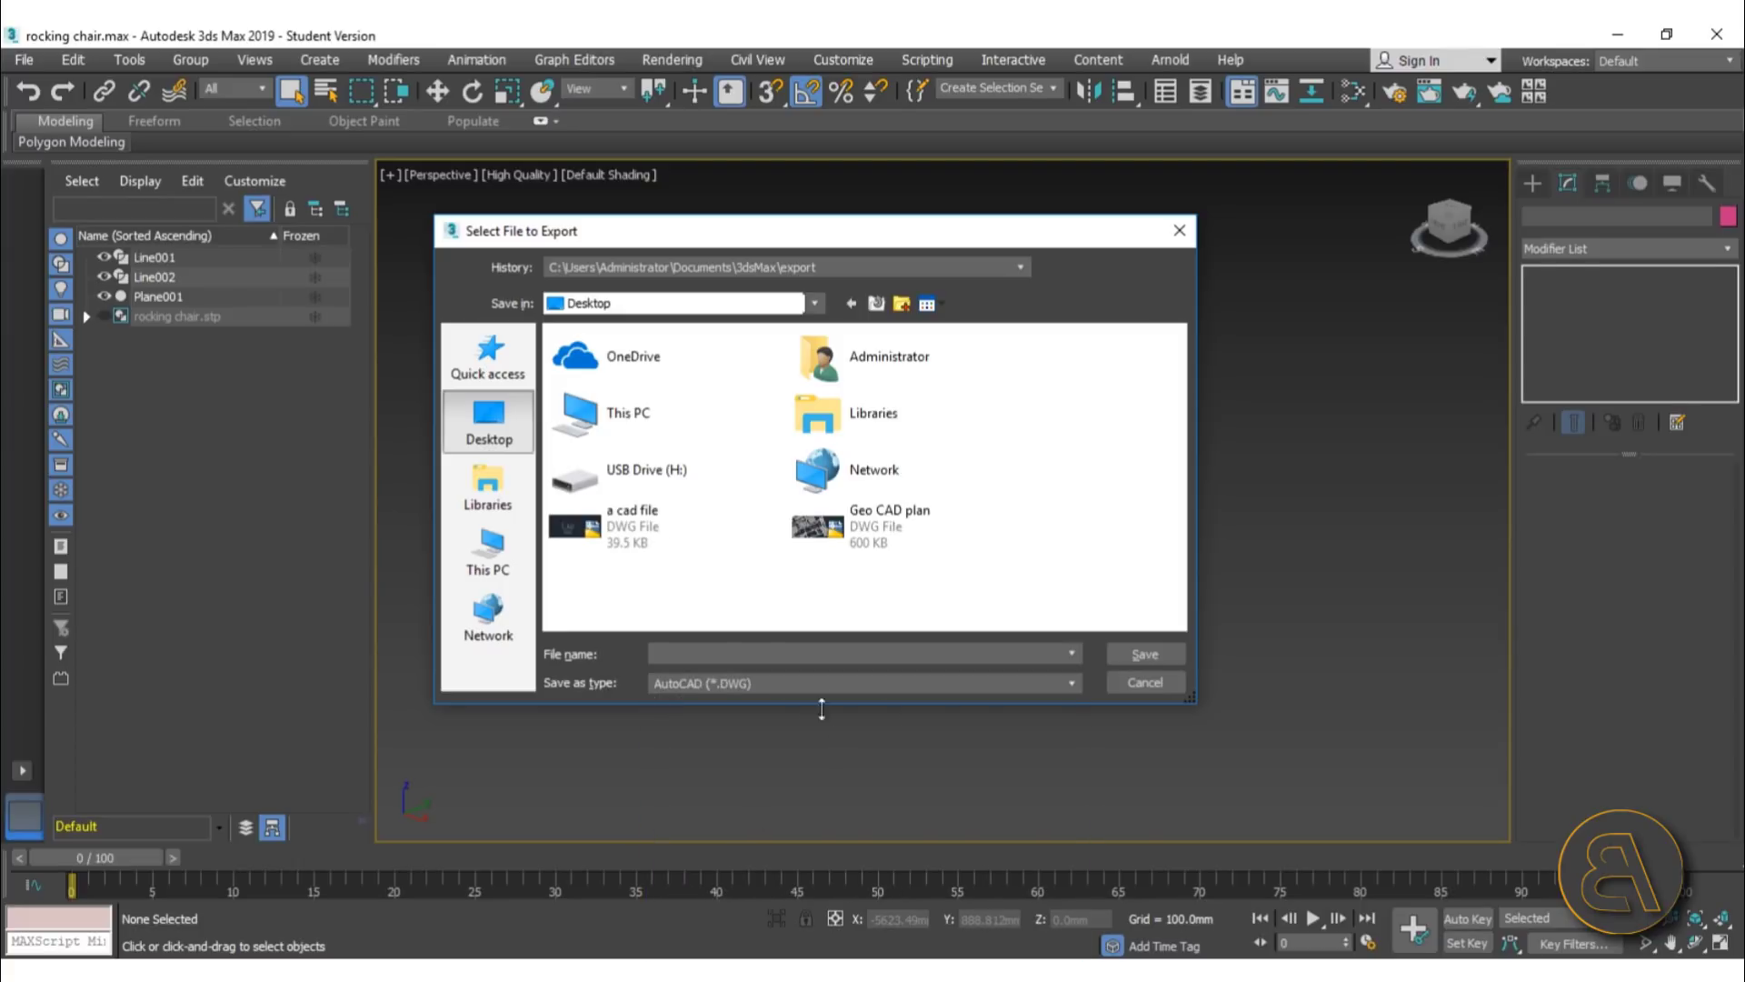
click(748, 656)
text(Chair)
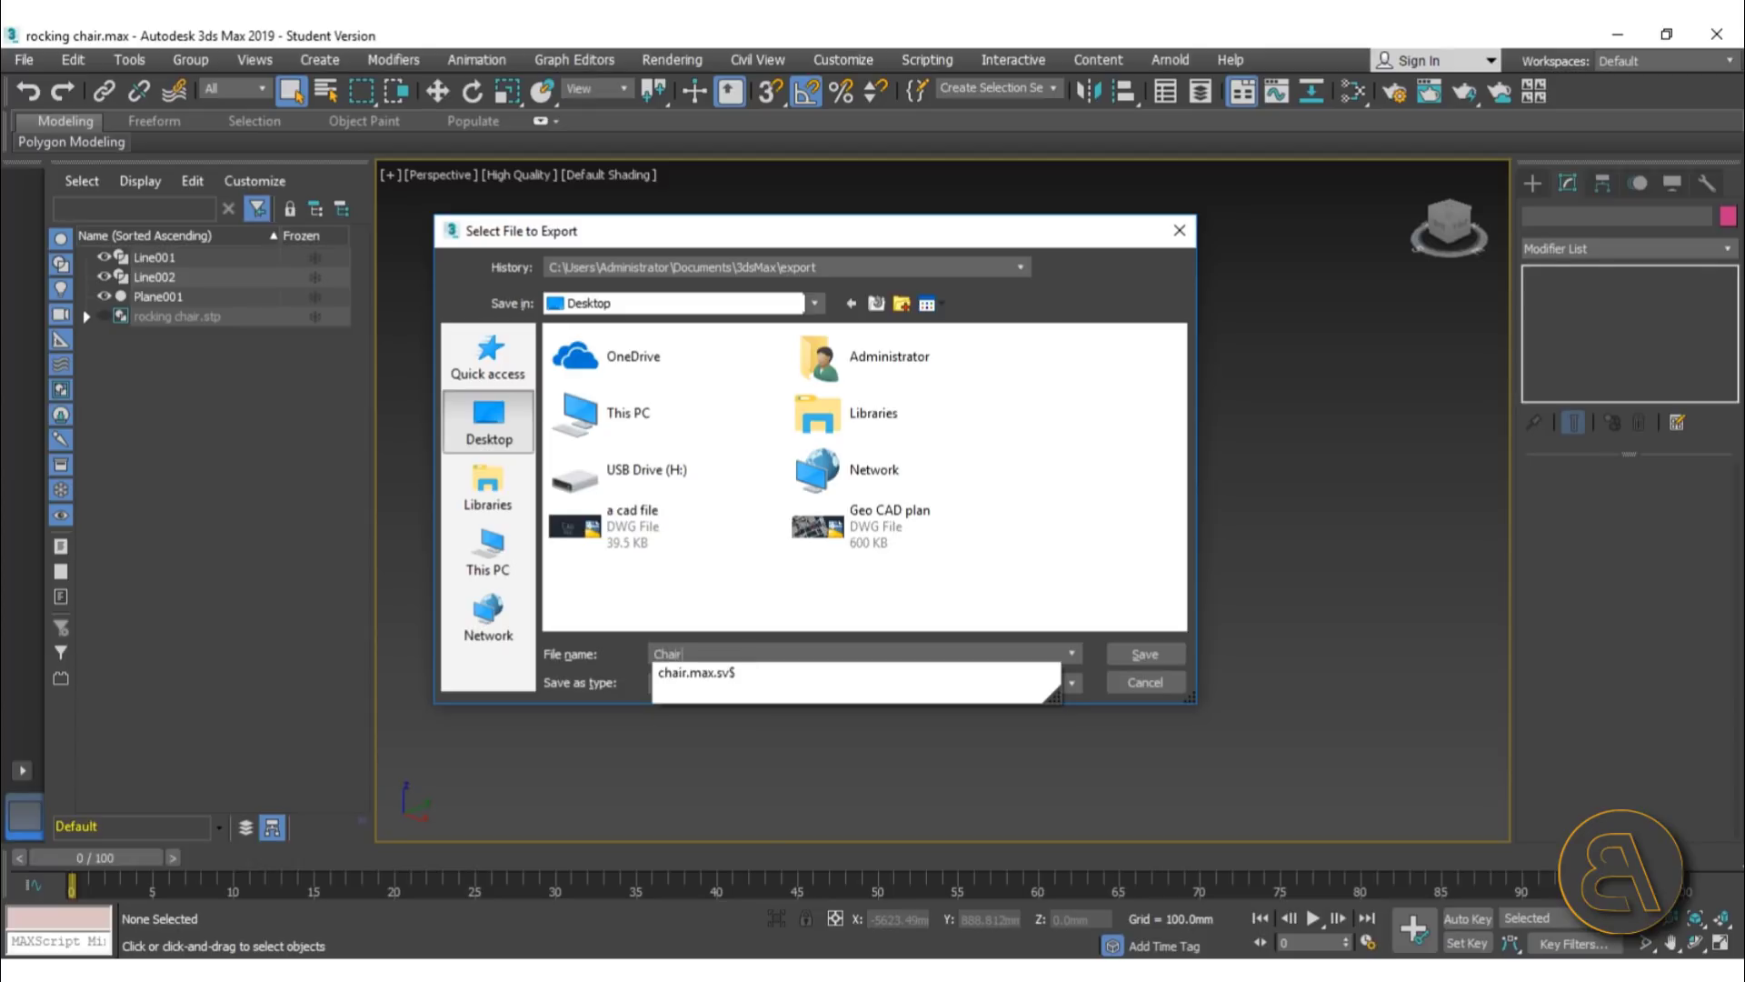
key(Return)
- Export the entire scene as AutoCAD 2010 DWG, keeping the default geometry options
click(877, 393)
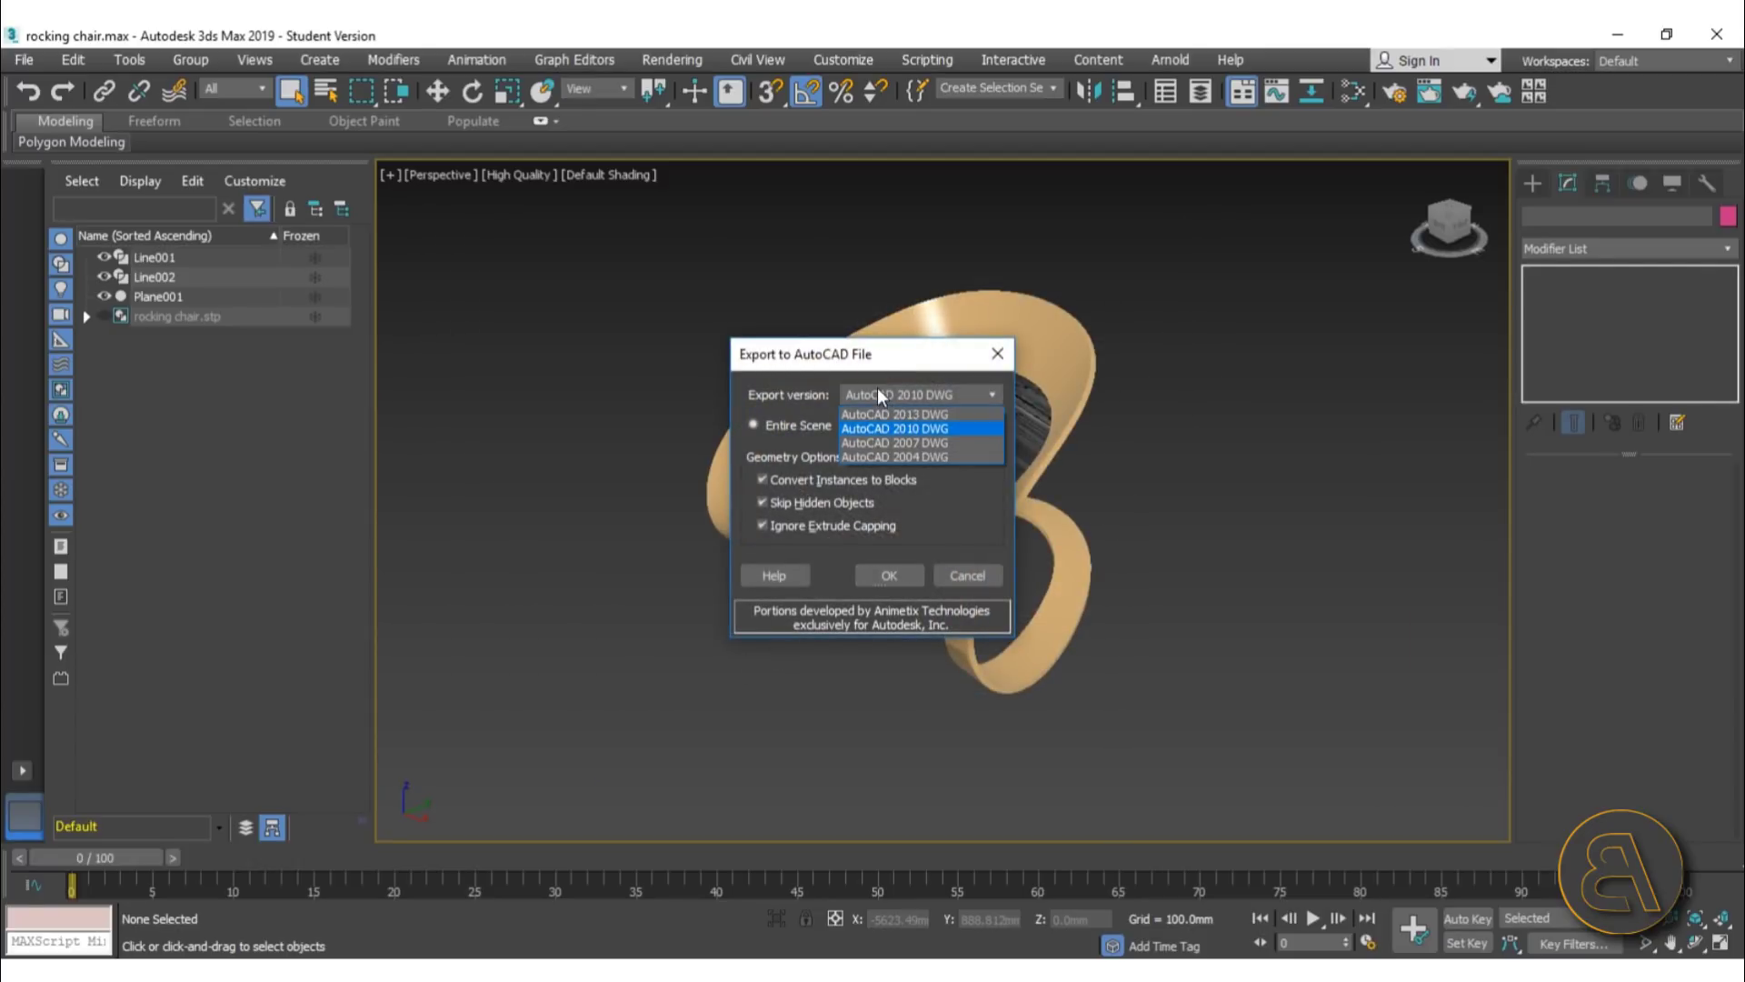
click(1018, 416)
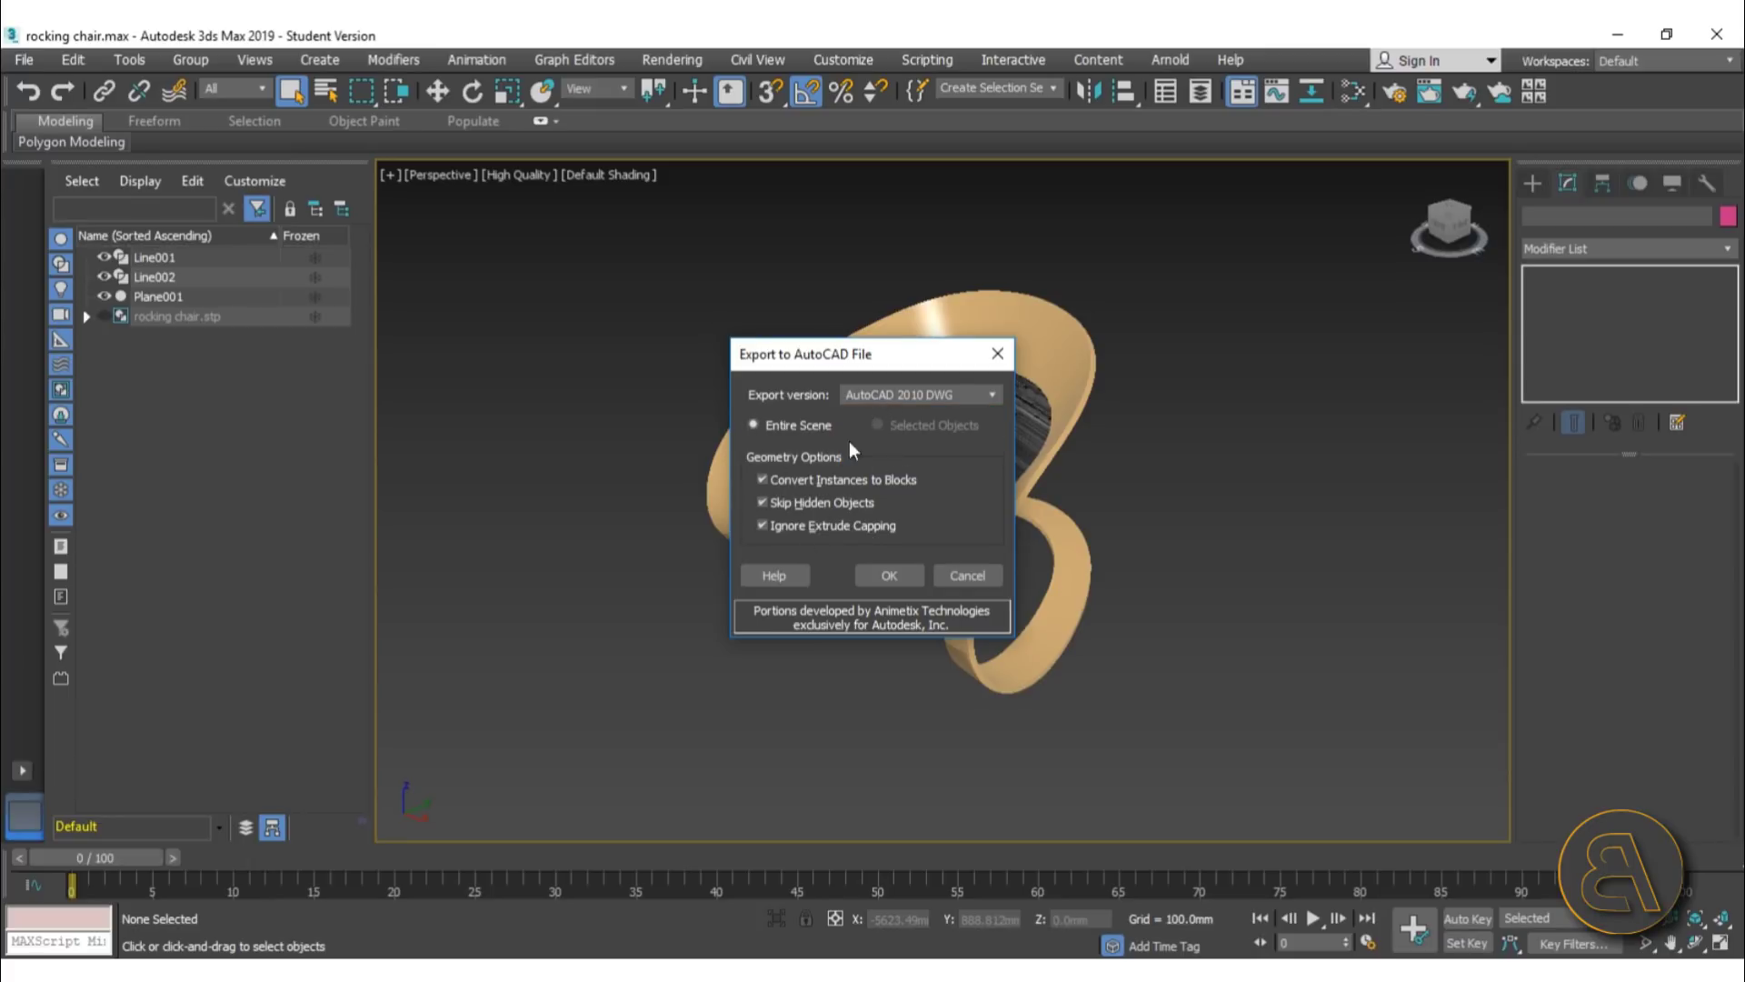
drag(920, 367, 445, 362)
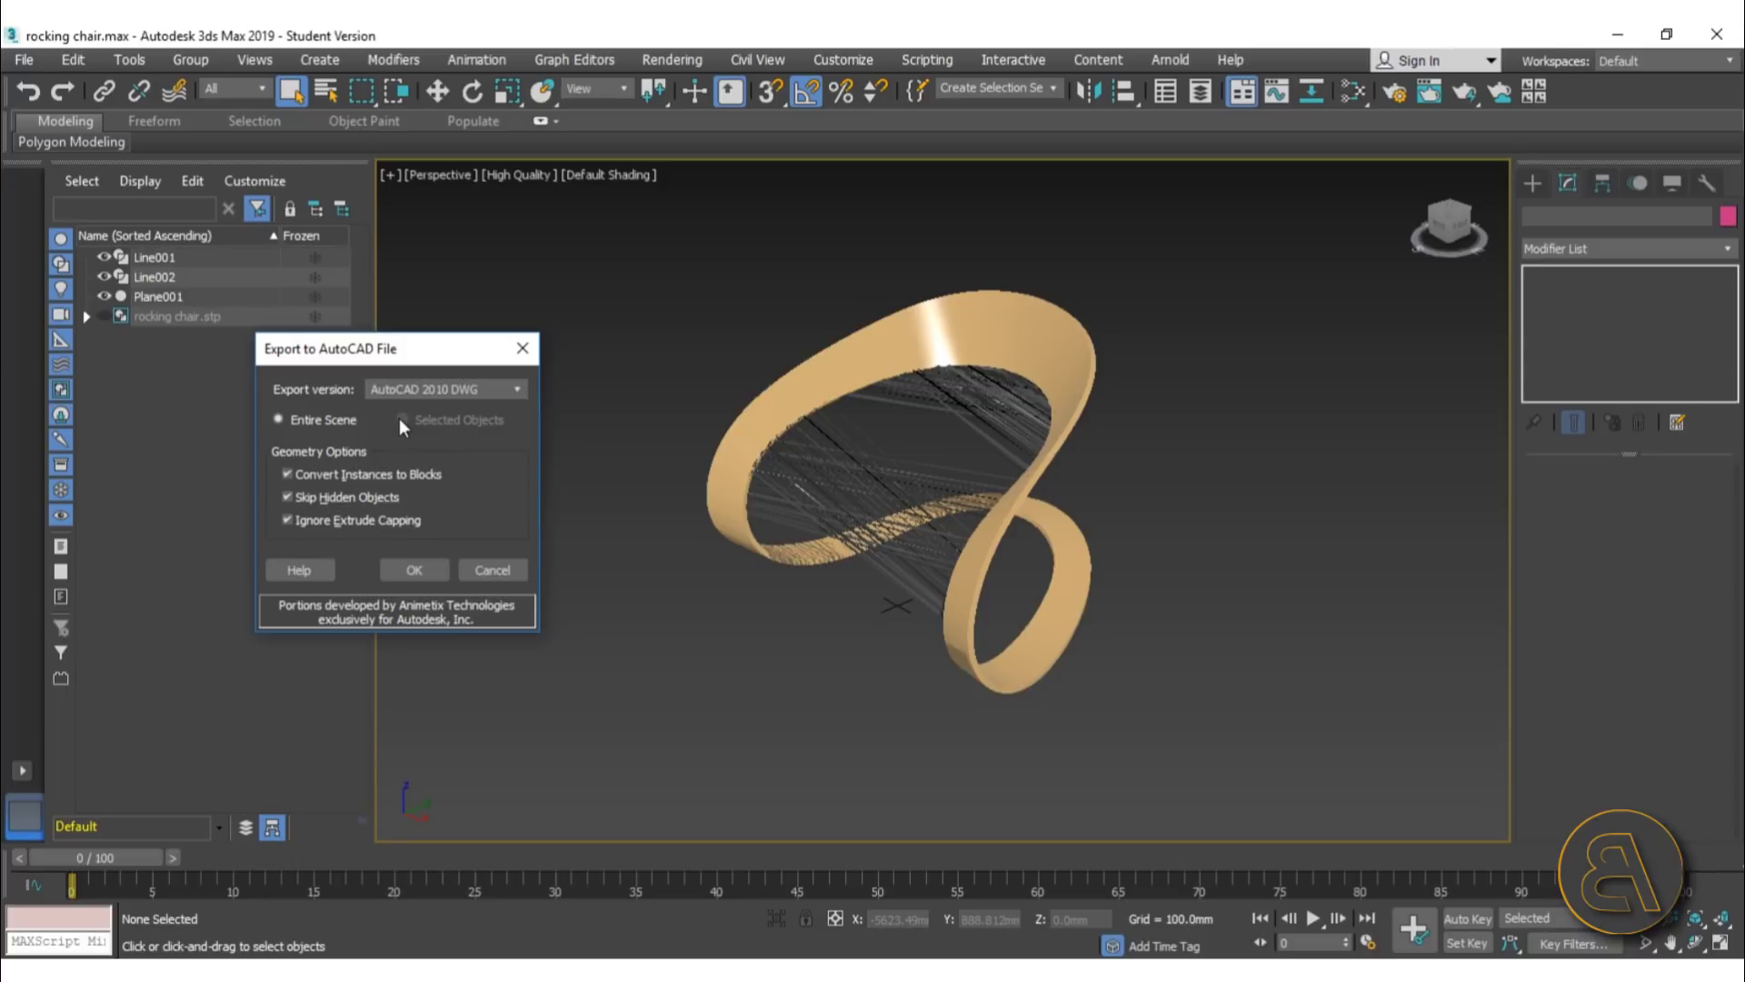
click(413, 571)
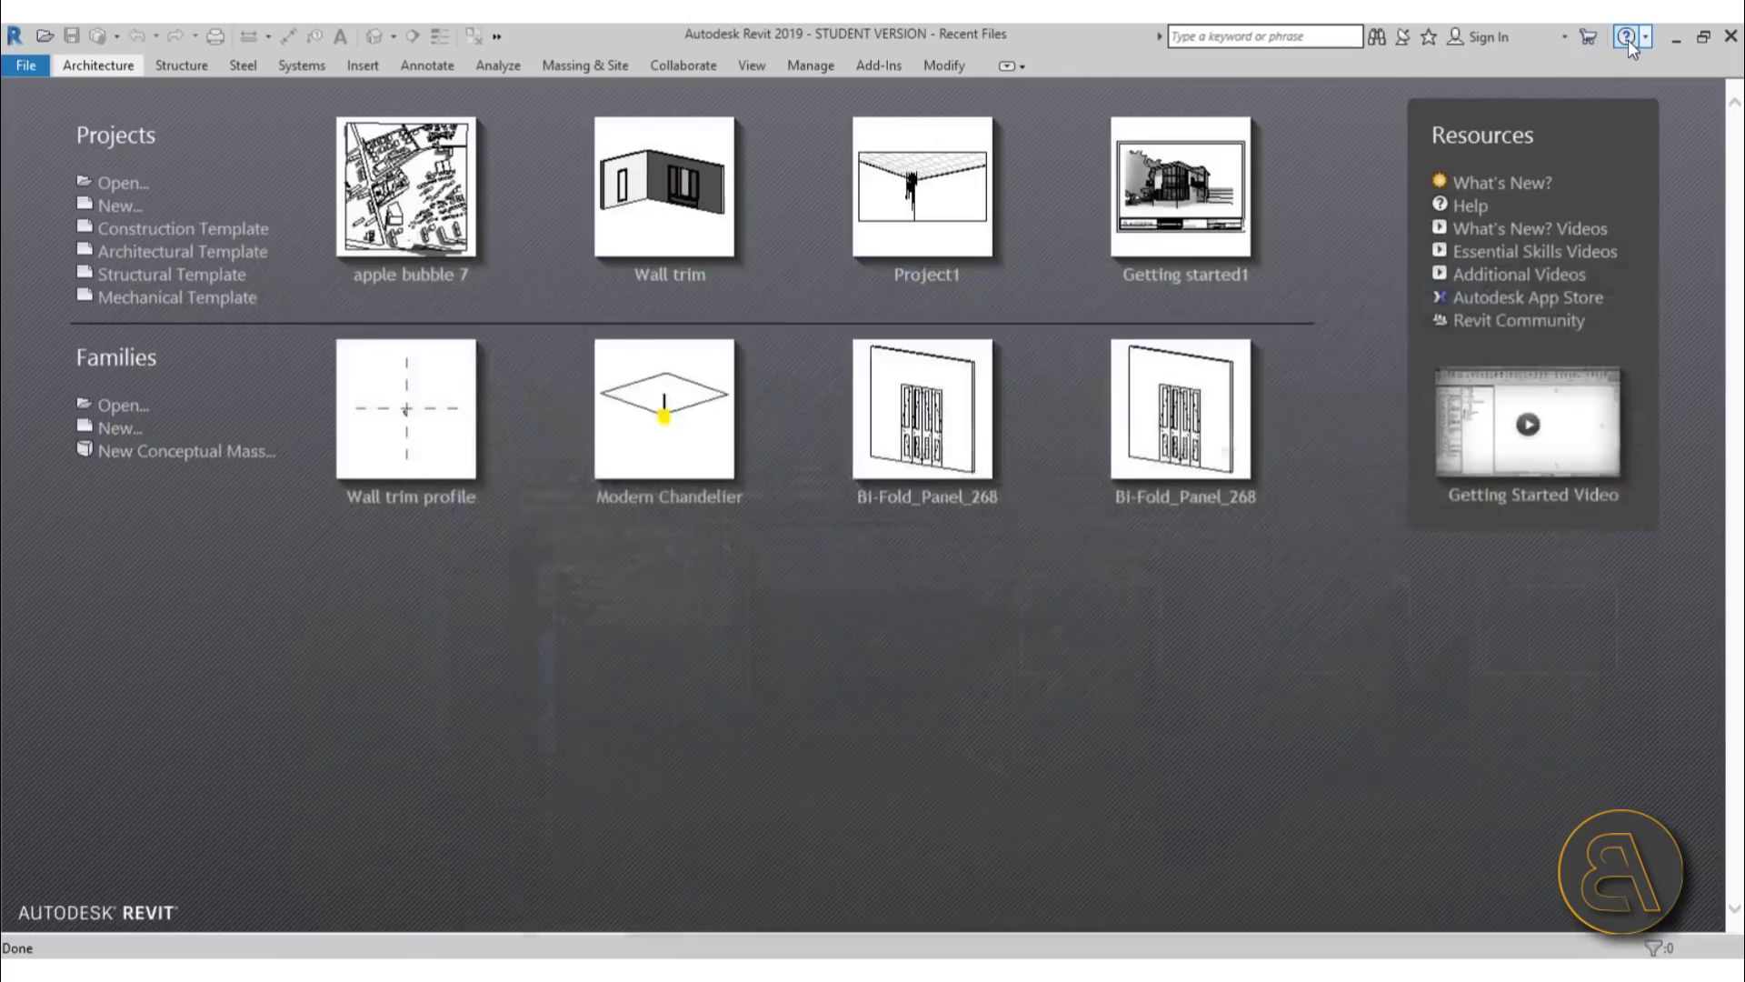
- Minimize Revit and open the exported Chair DWG from the desktop in AutoCAD
click(1628, 40)
click(1678, 37)
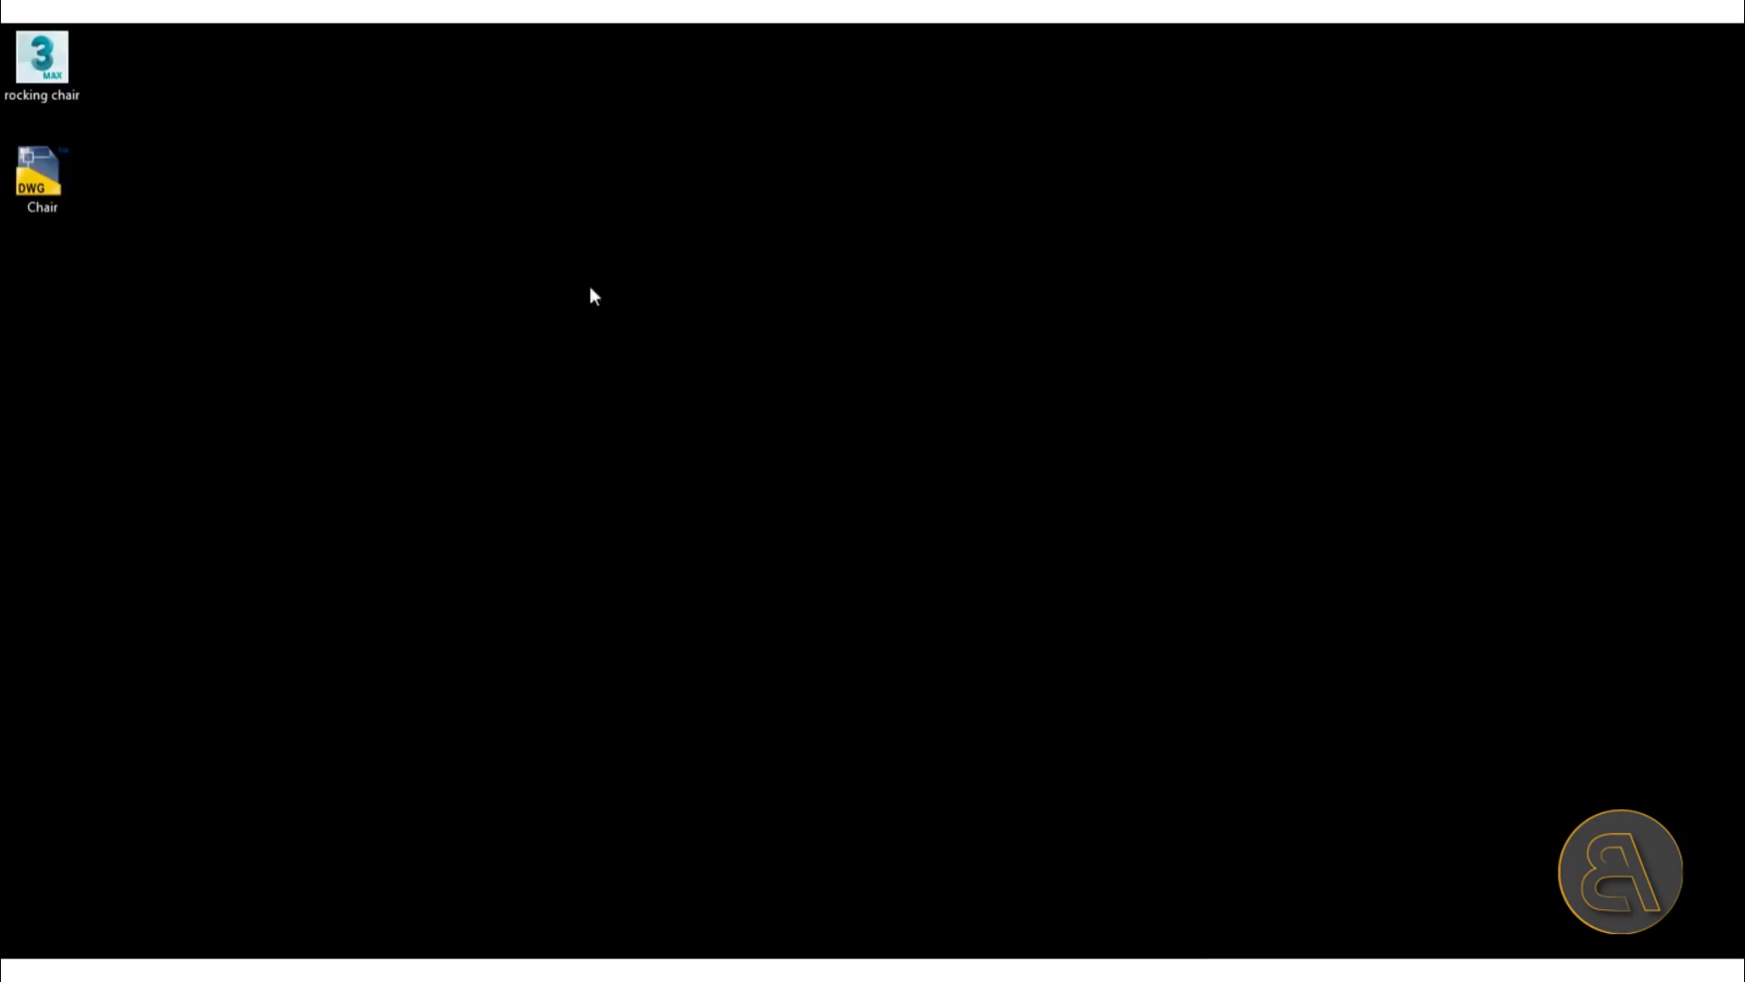
click(55, 209)
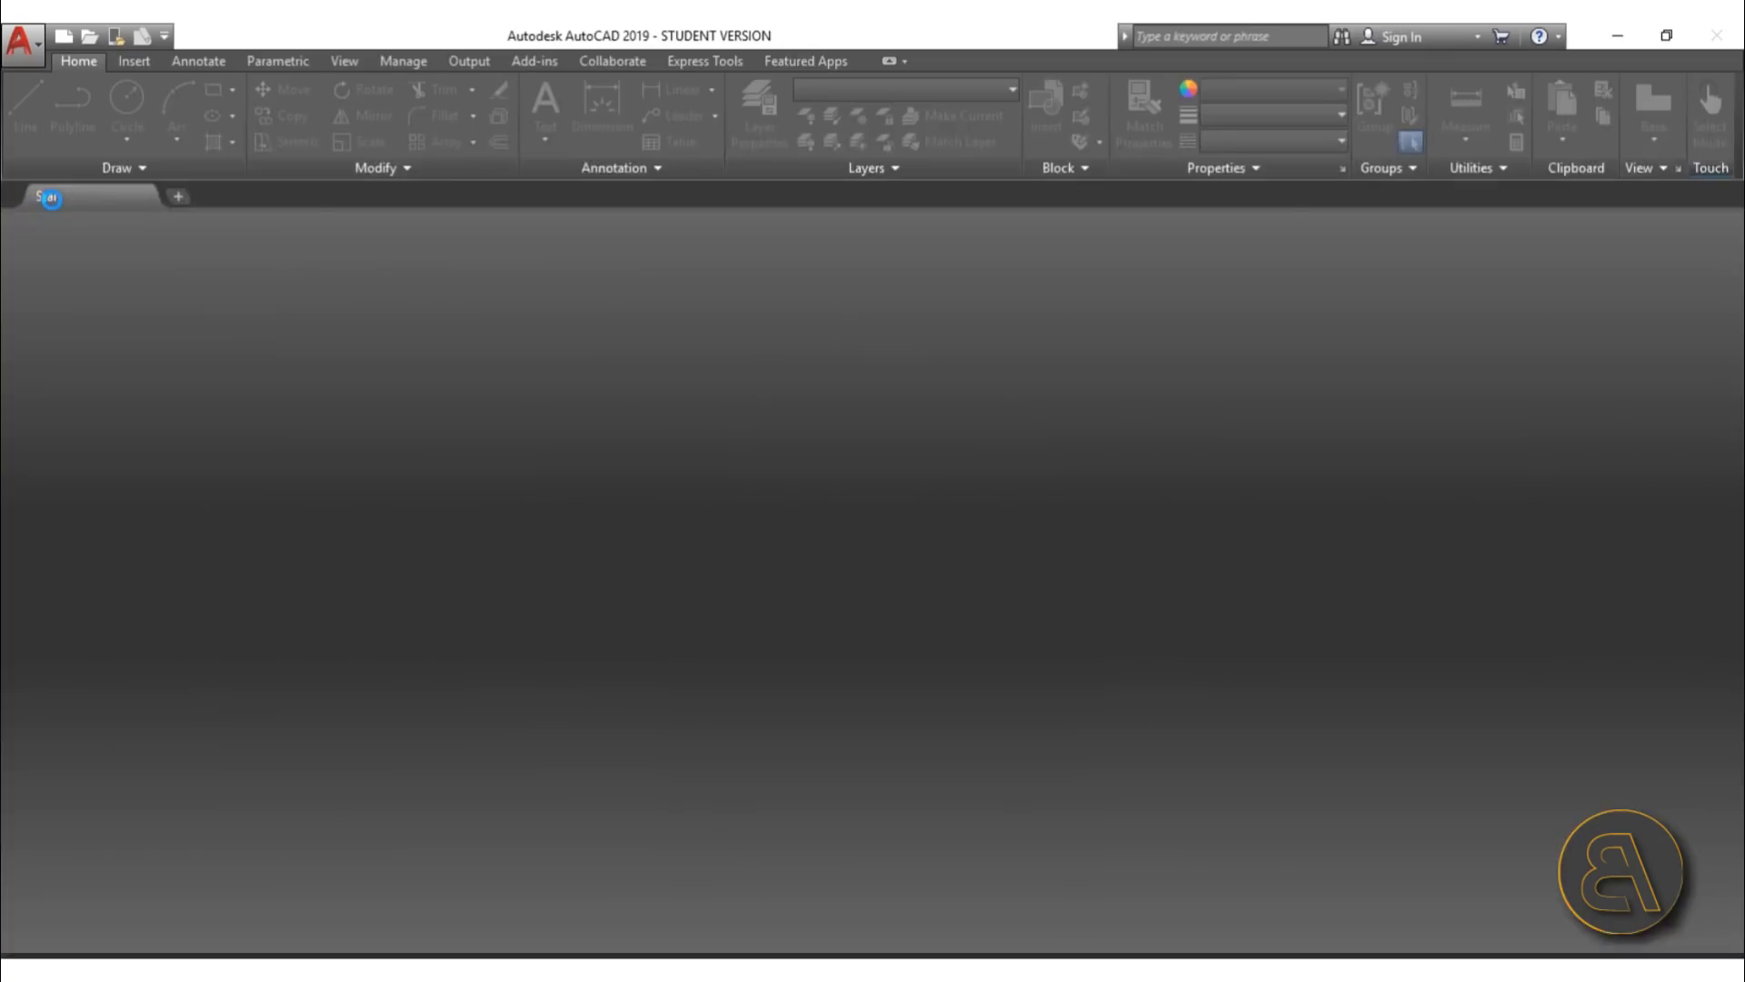
- Add two new layers to the opened chair drawing using the Layer Properties Manager
key(Return)
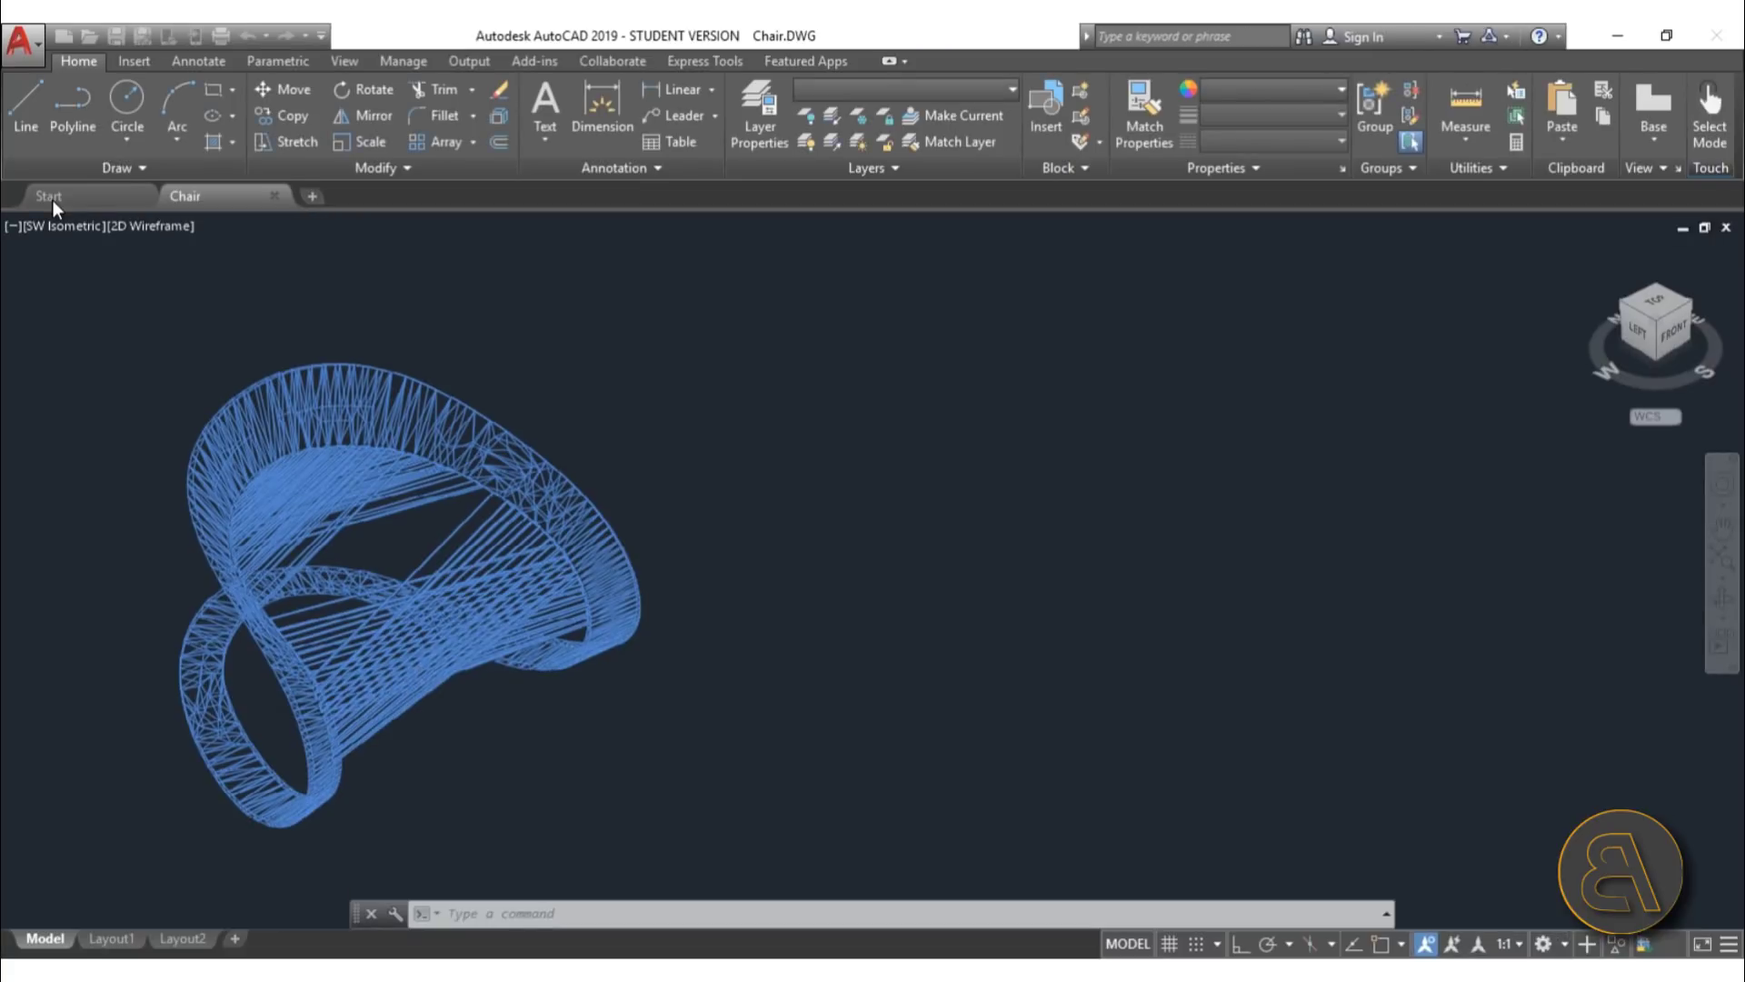
shift+middle_drag(935, 545, 768, 495)
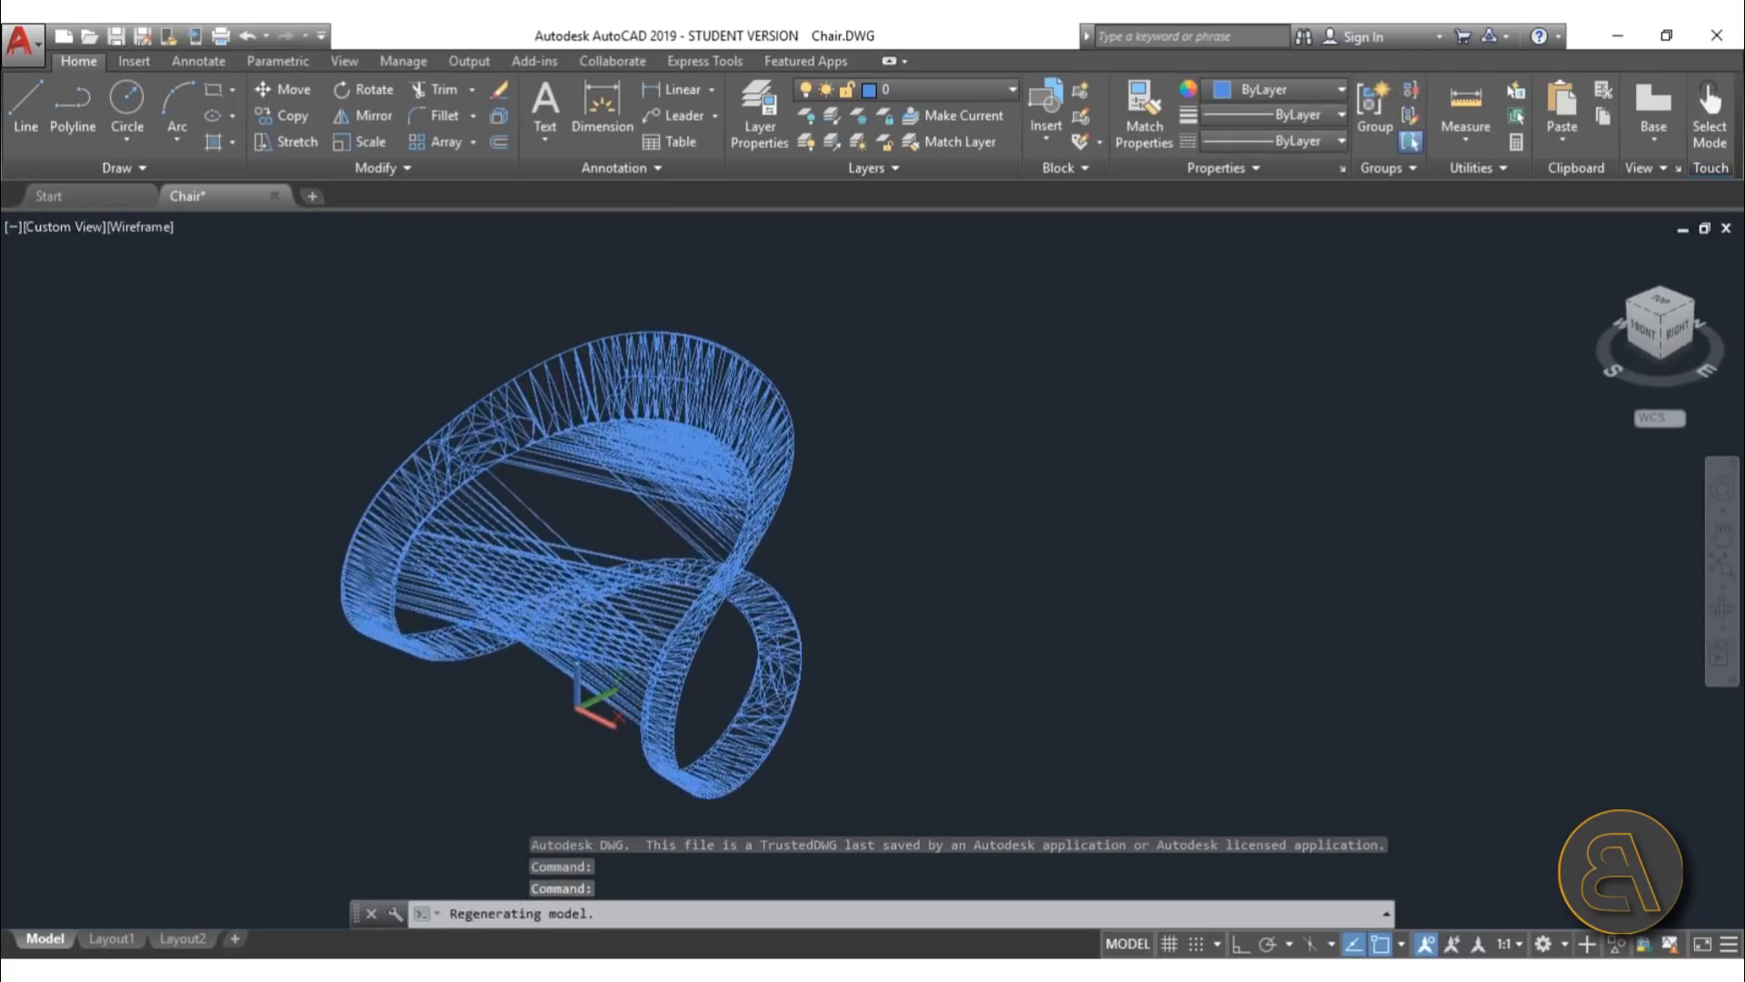
scroll(770, 497, down, 4)
scroll(775, 497, up, 4)
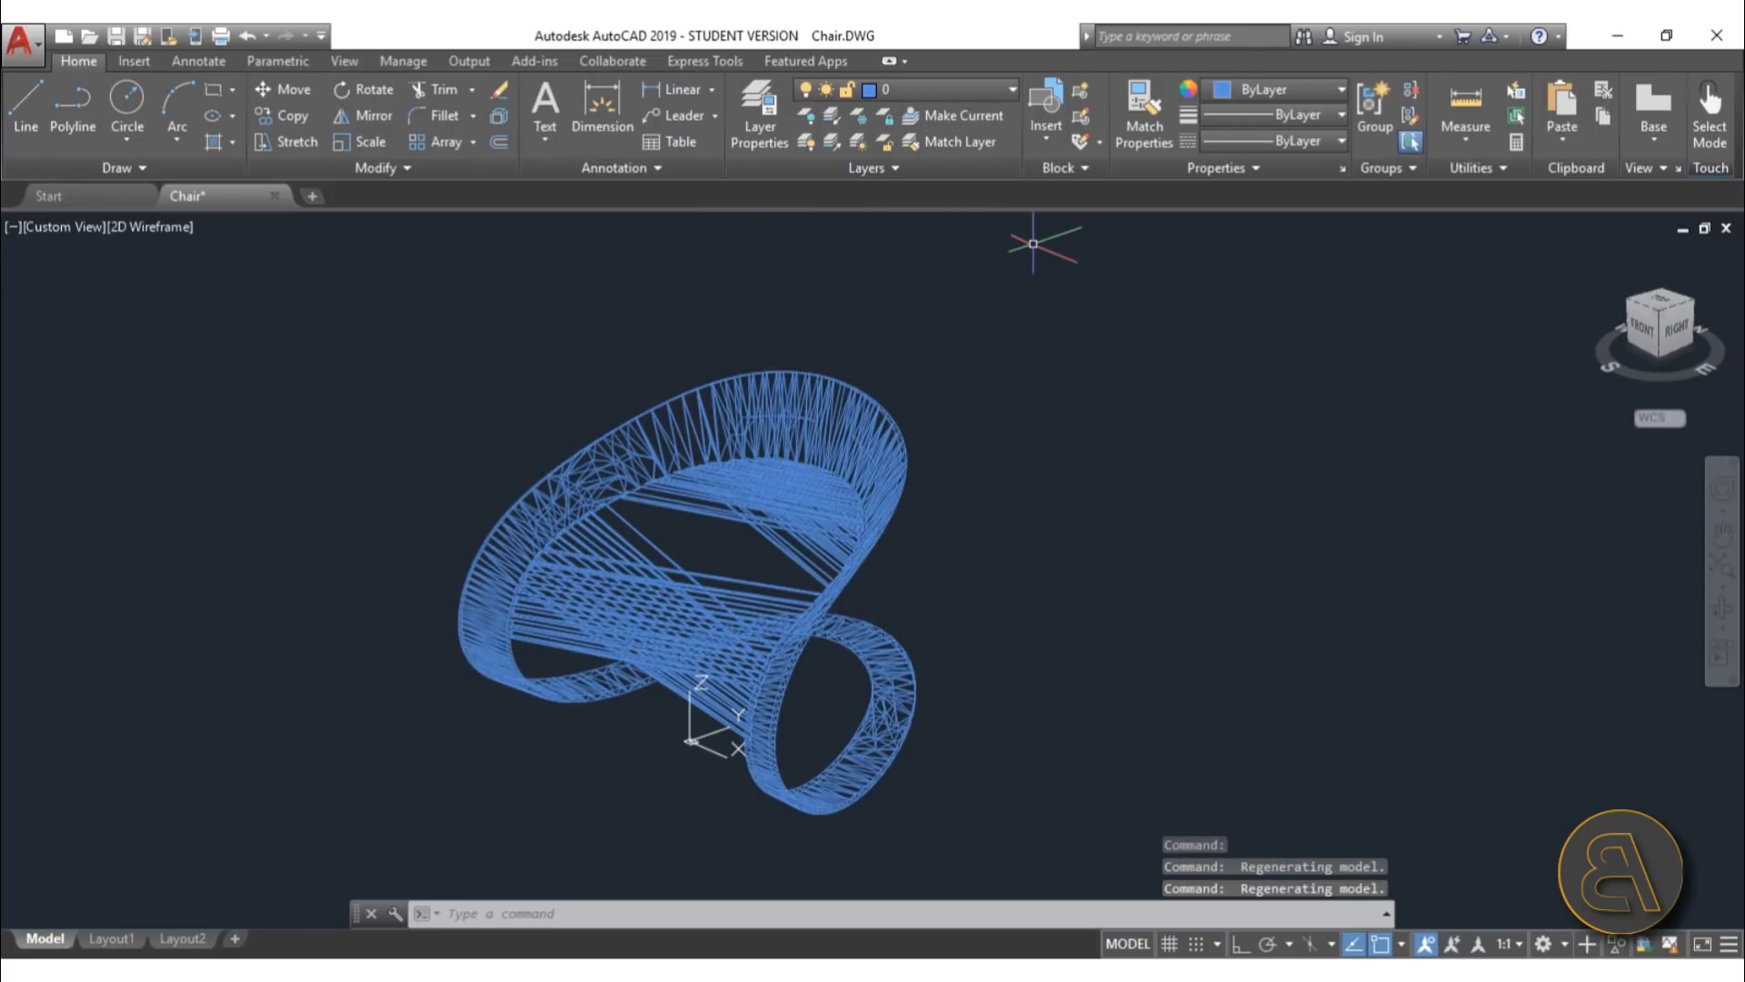
text(la)
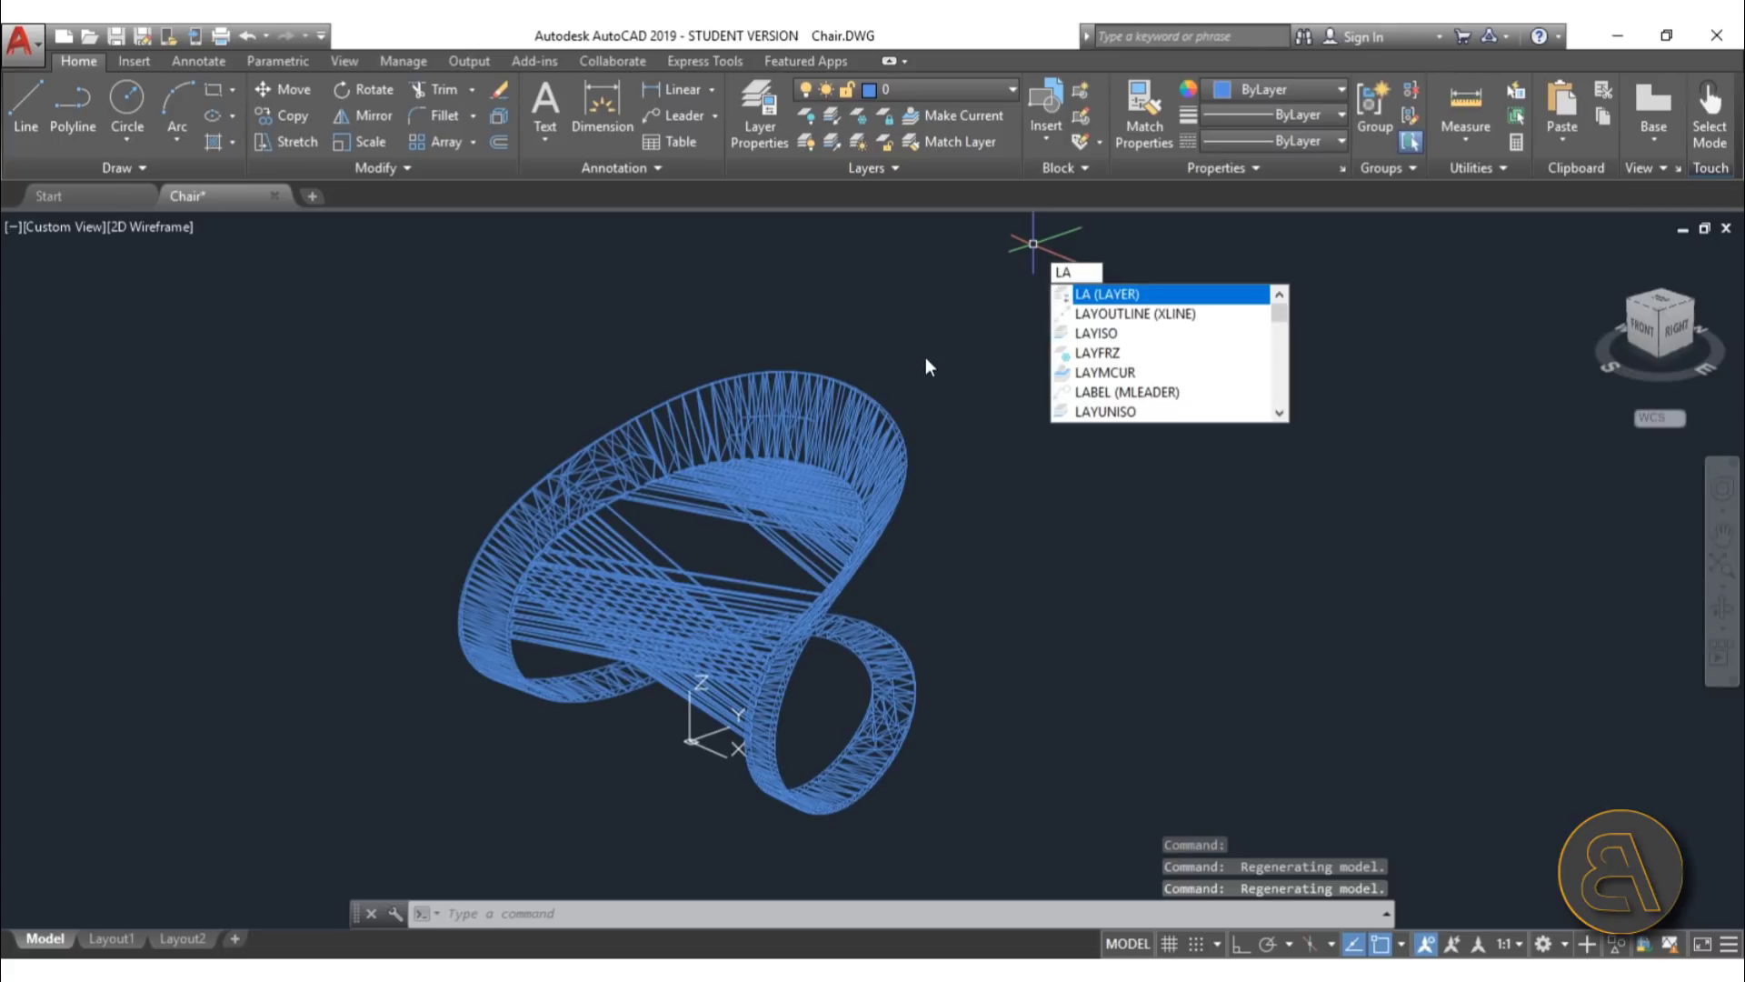
key(Return)
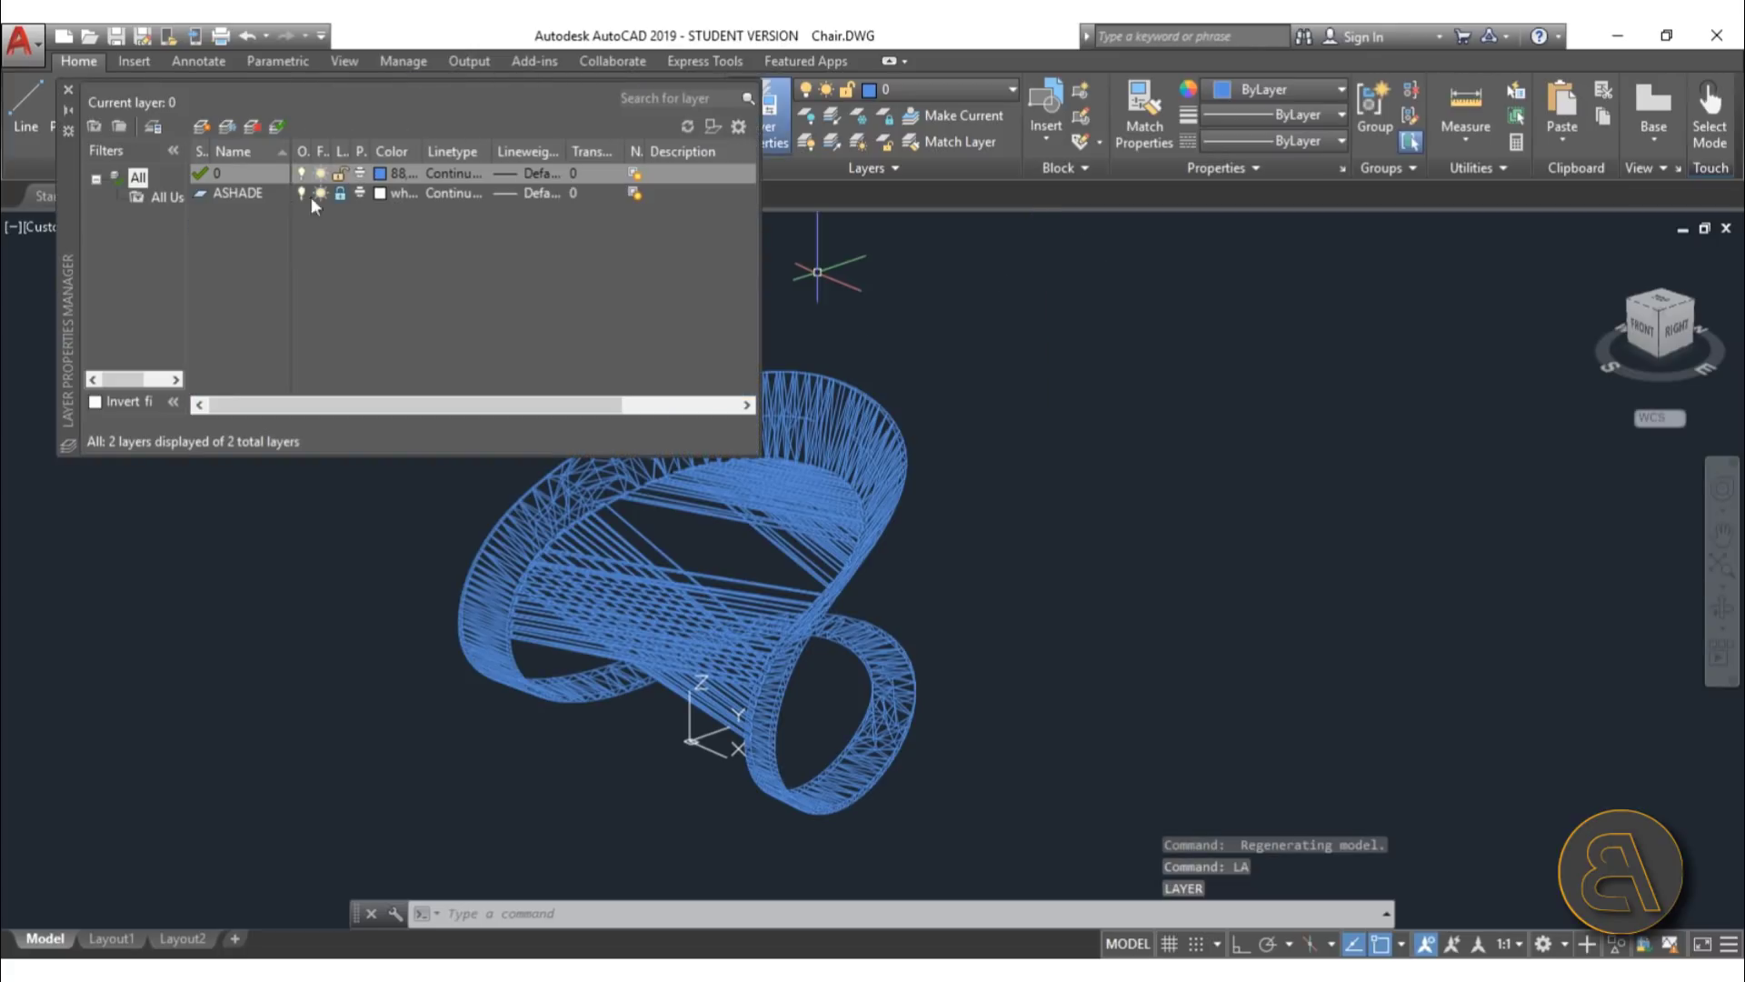
click(203, 124)
click(203, 125)
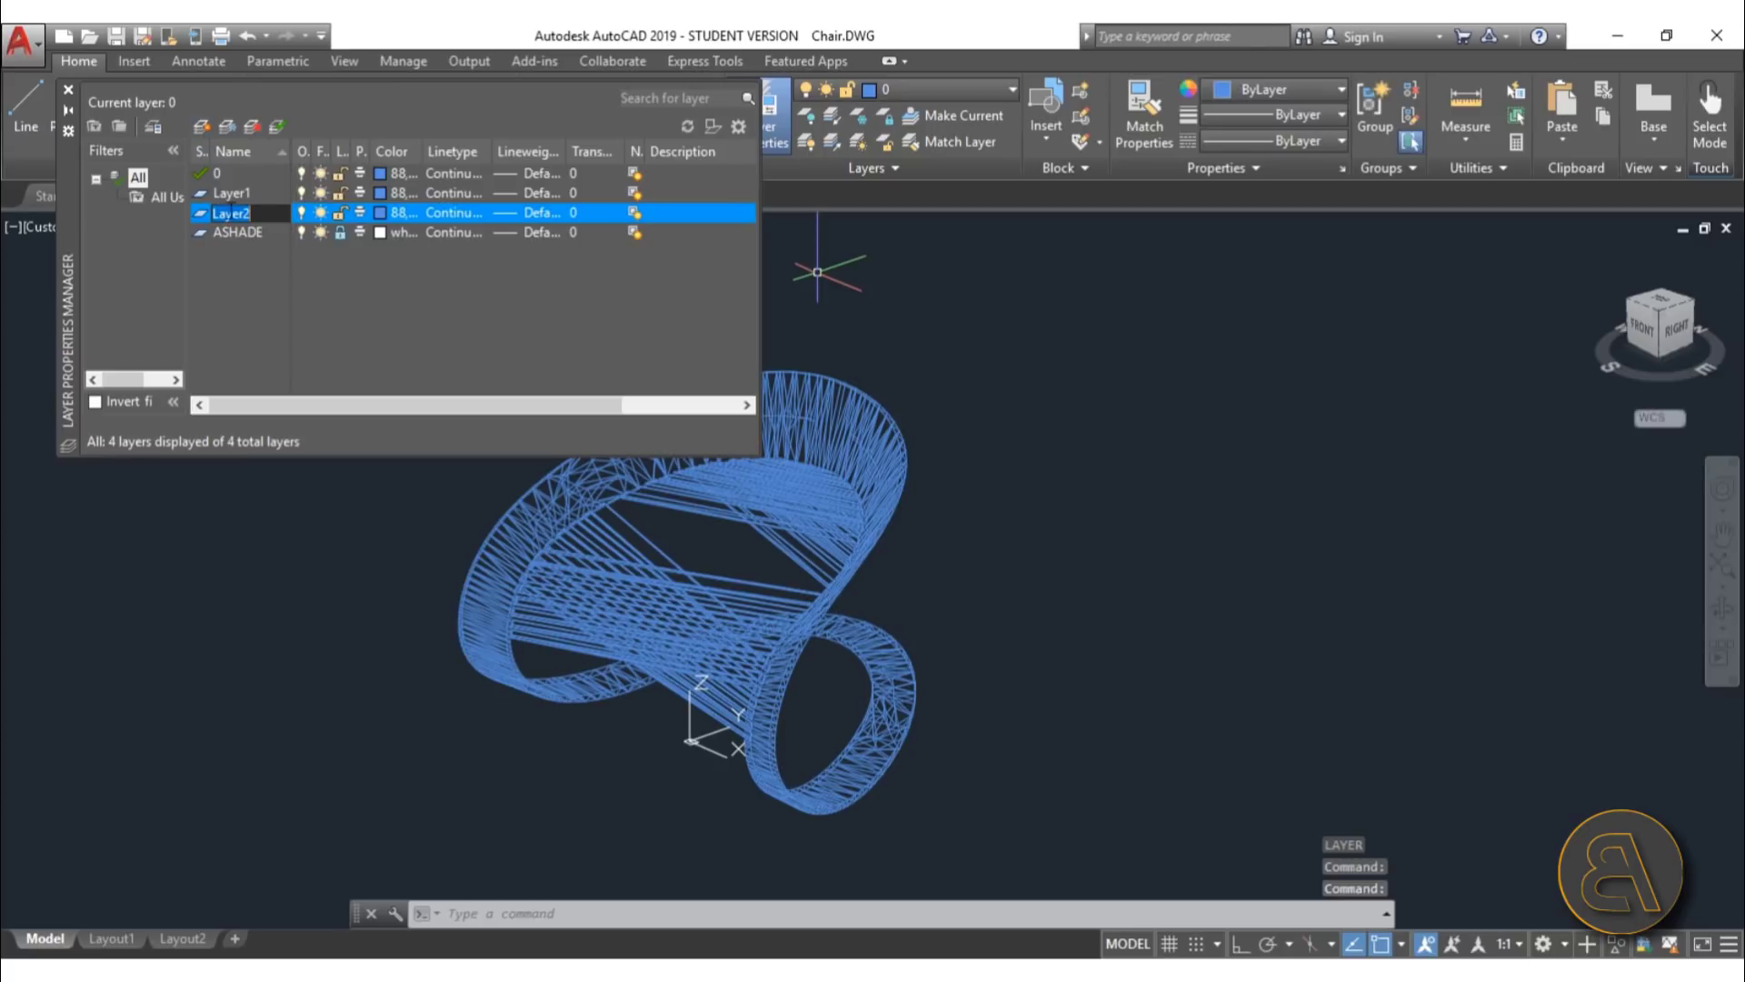
- Set Layer1's colour to green and Layer2's colour to red (RGB 255,56,56)
click(380, 192)
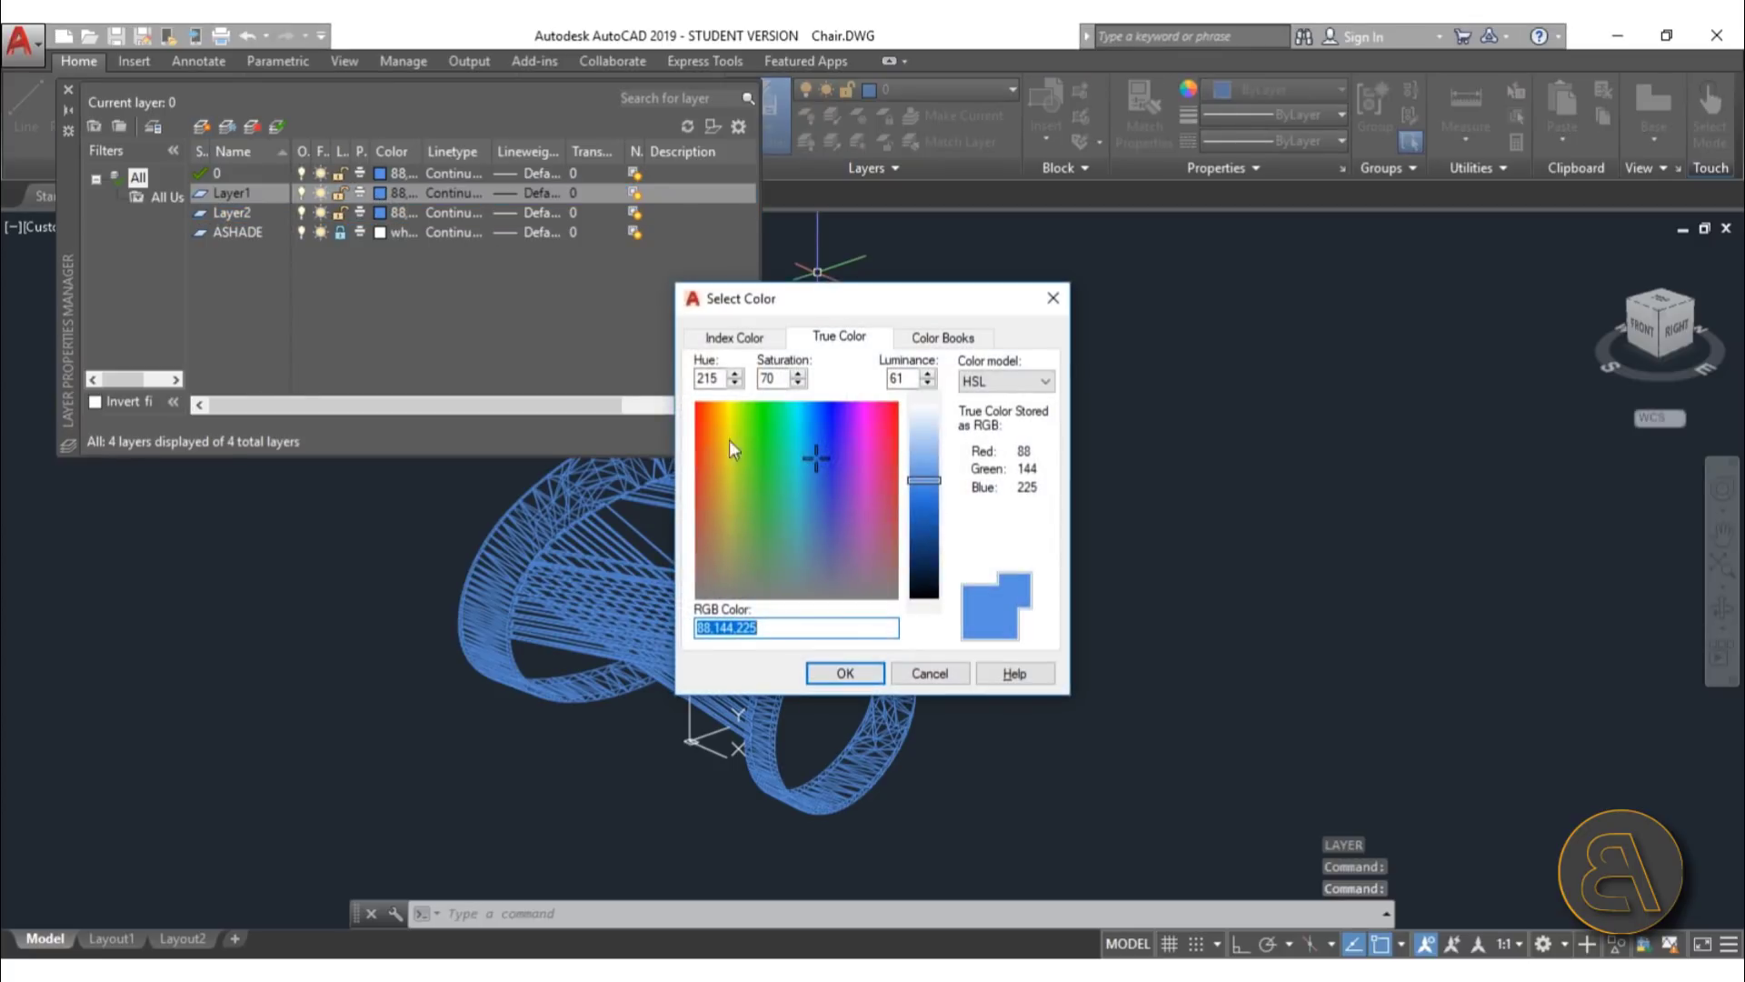
click(761, 406)
click(845, 673)
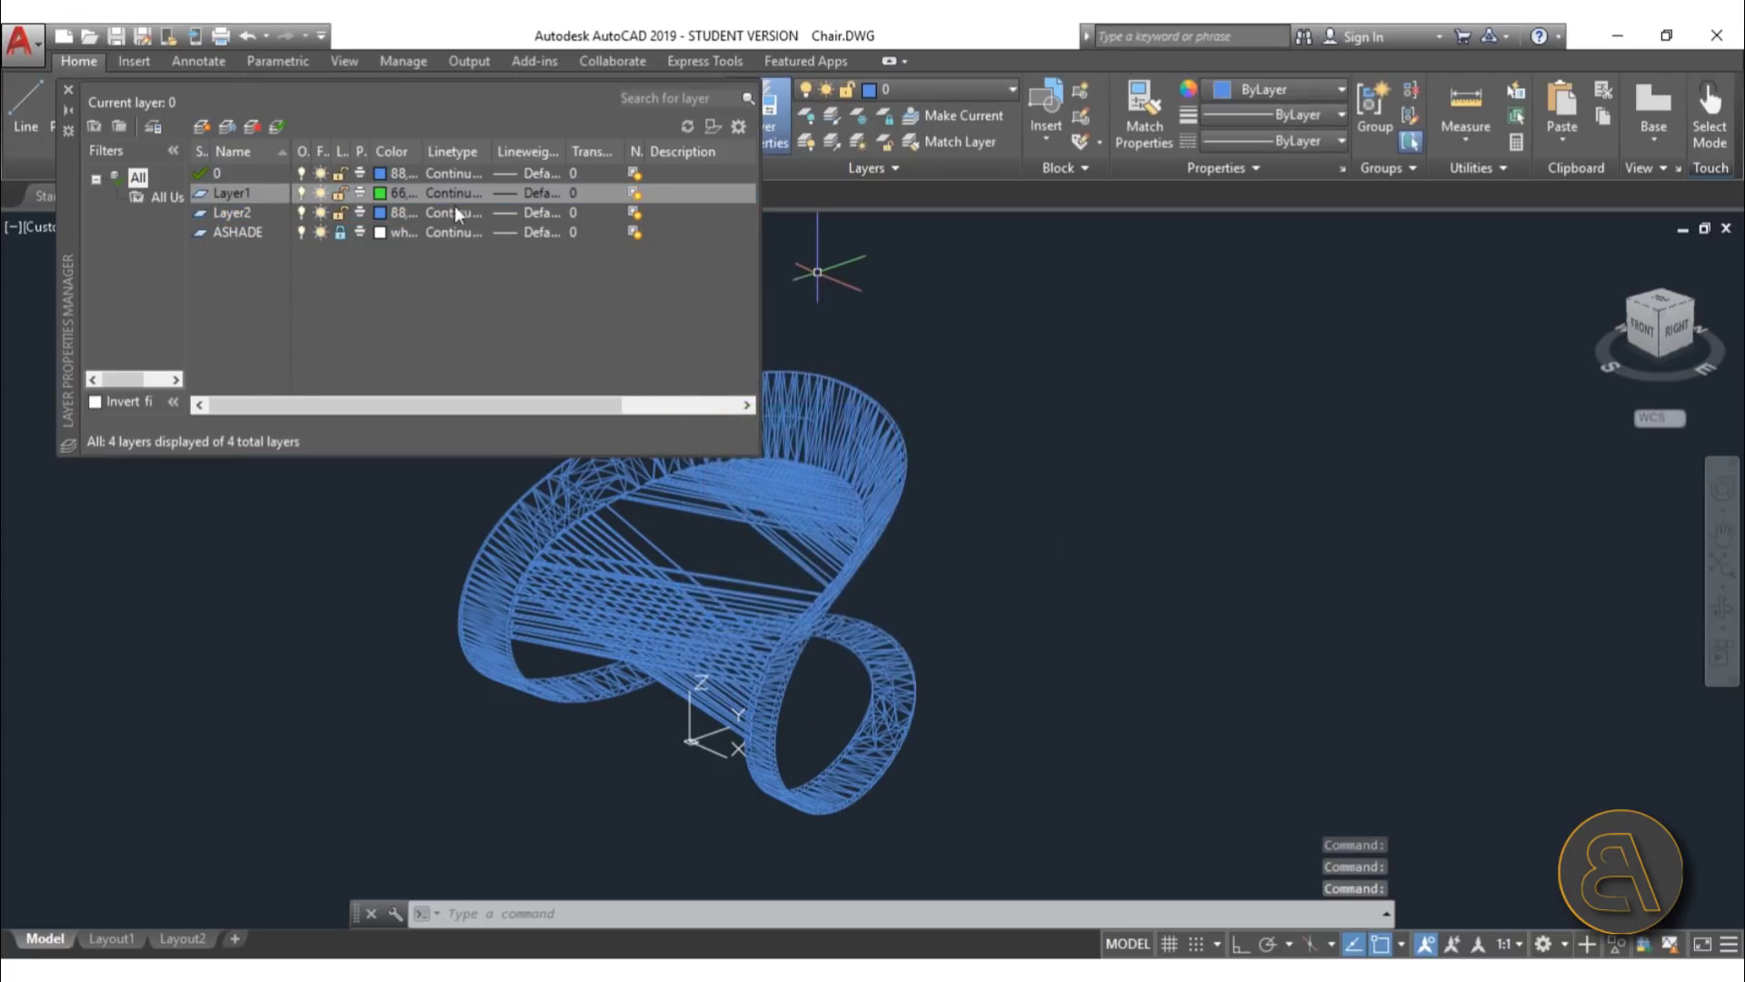
click(384, 213)
click(897, 404)
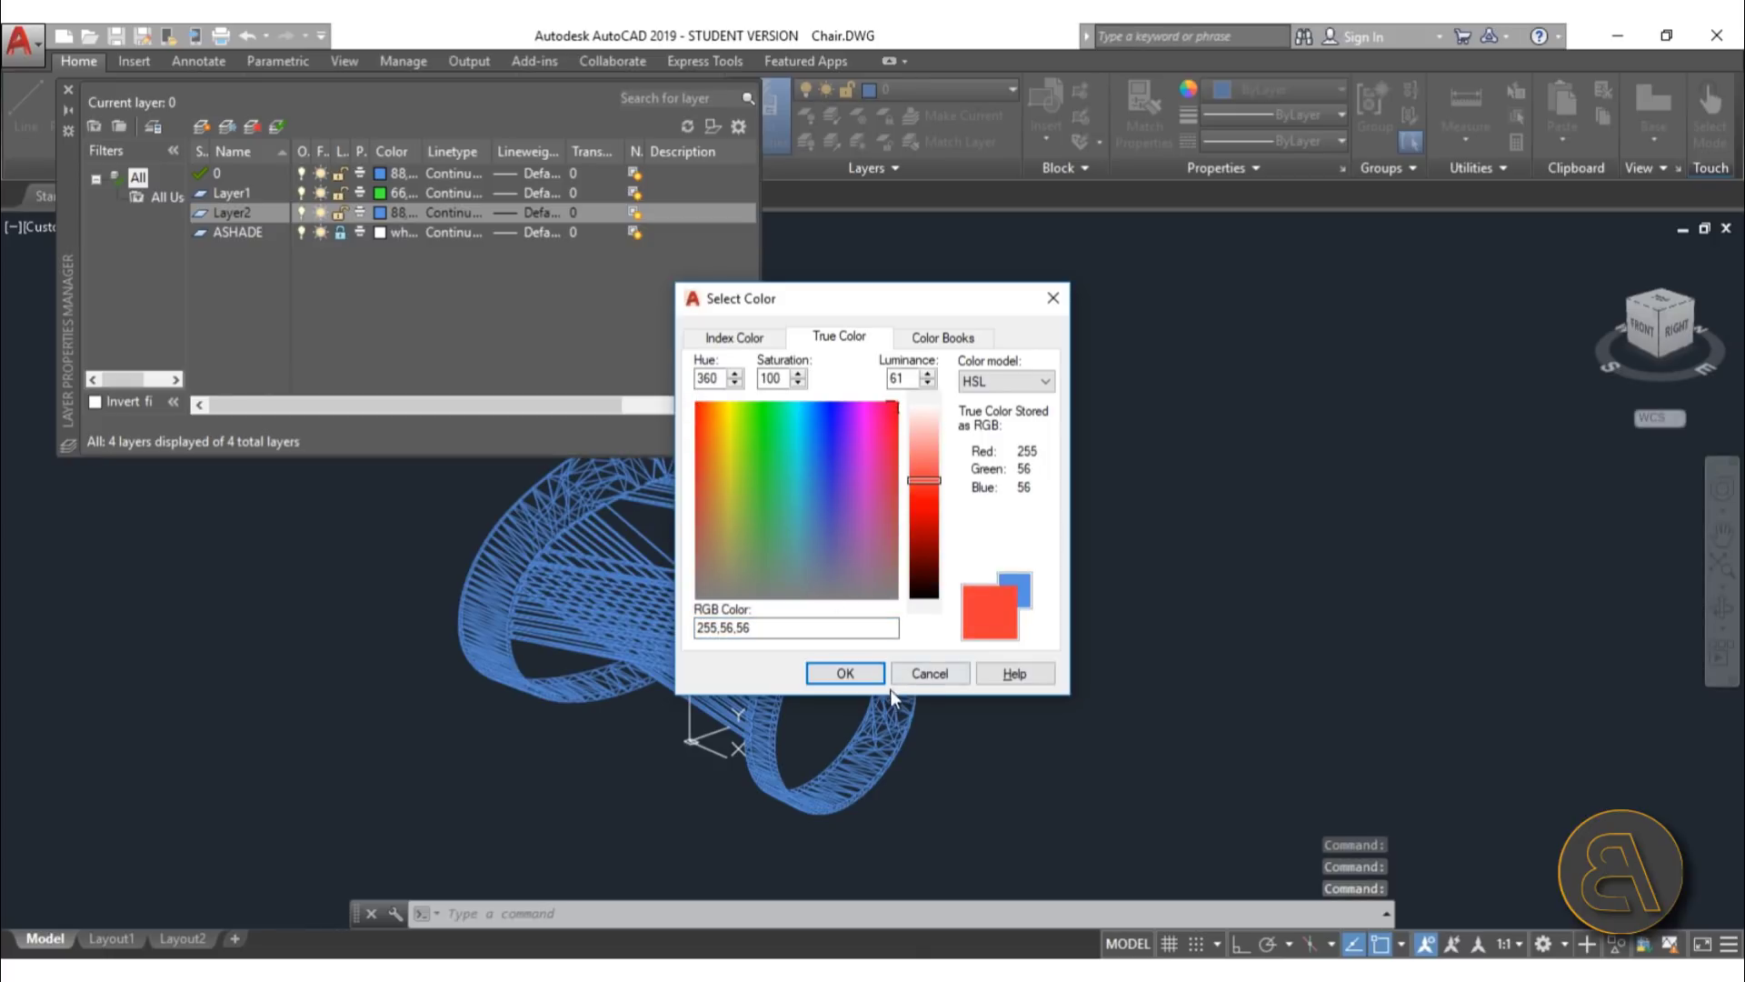
click(844, 673)
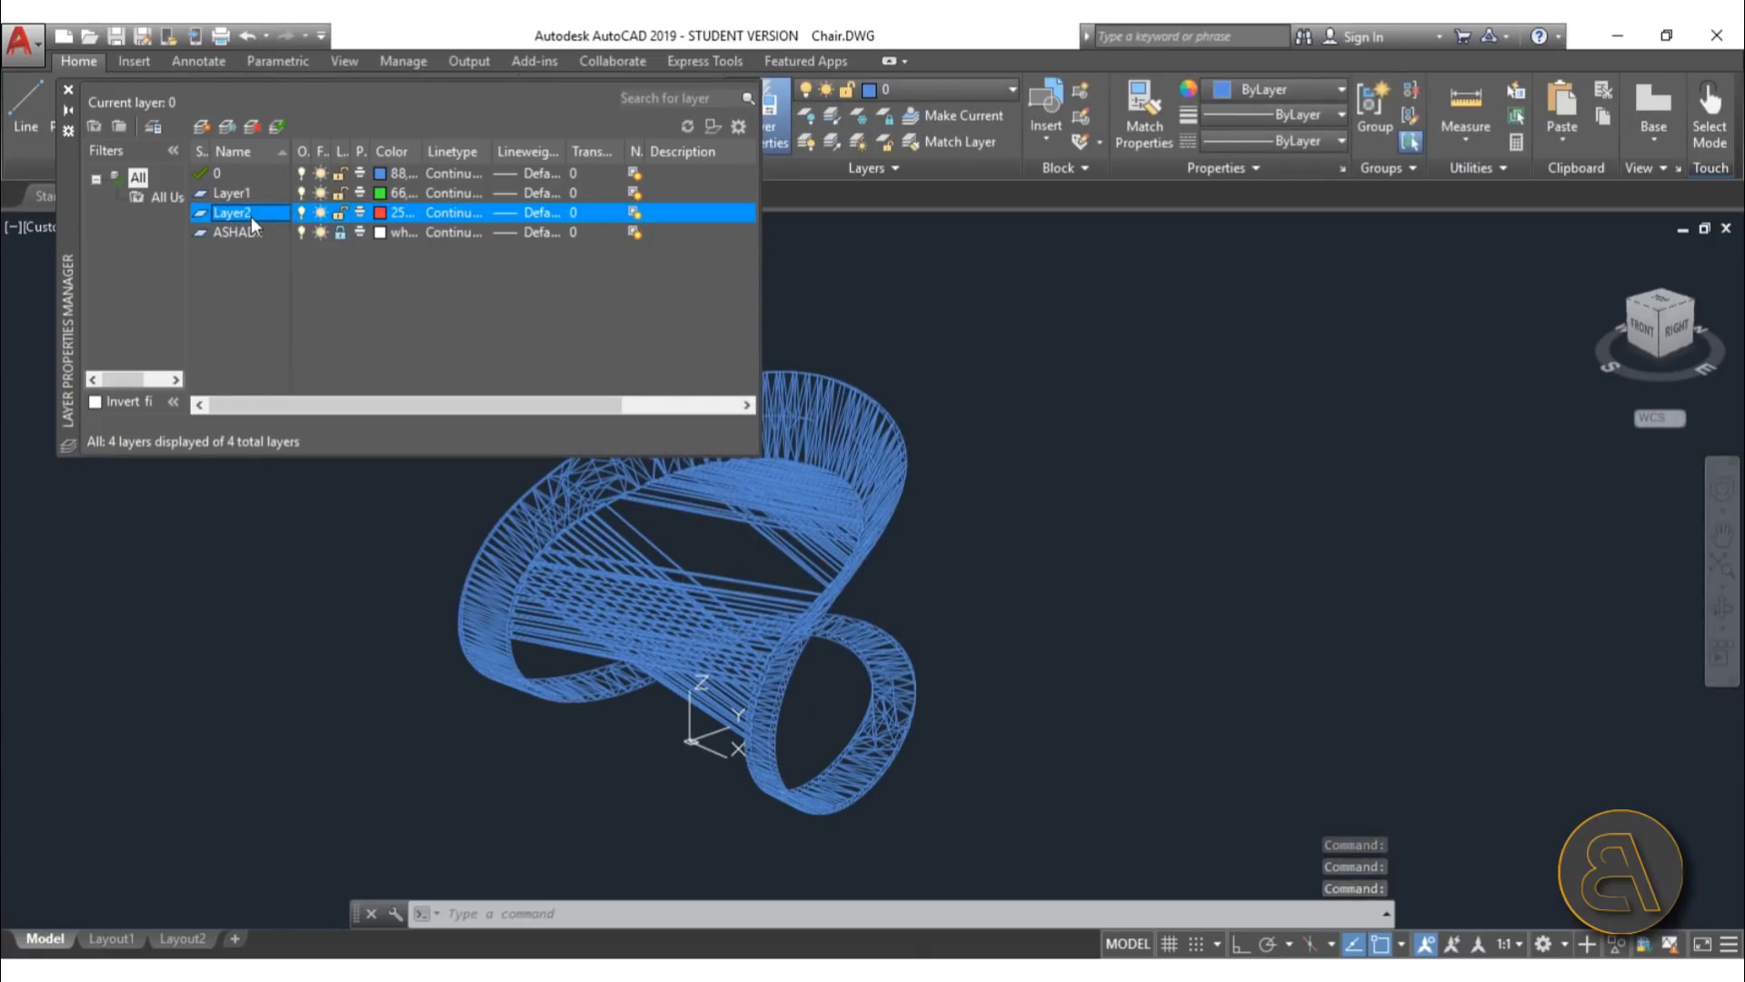
- Rename the red layer as wood and the green layer as wire, closing the layer manager
text(wood)
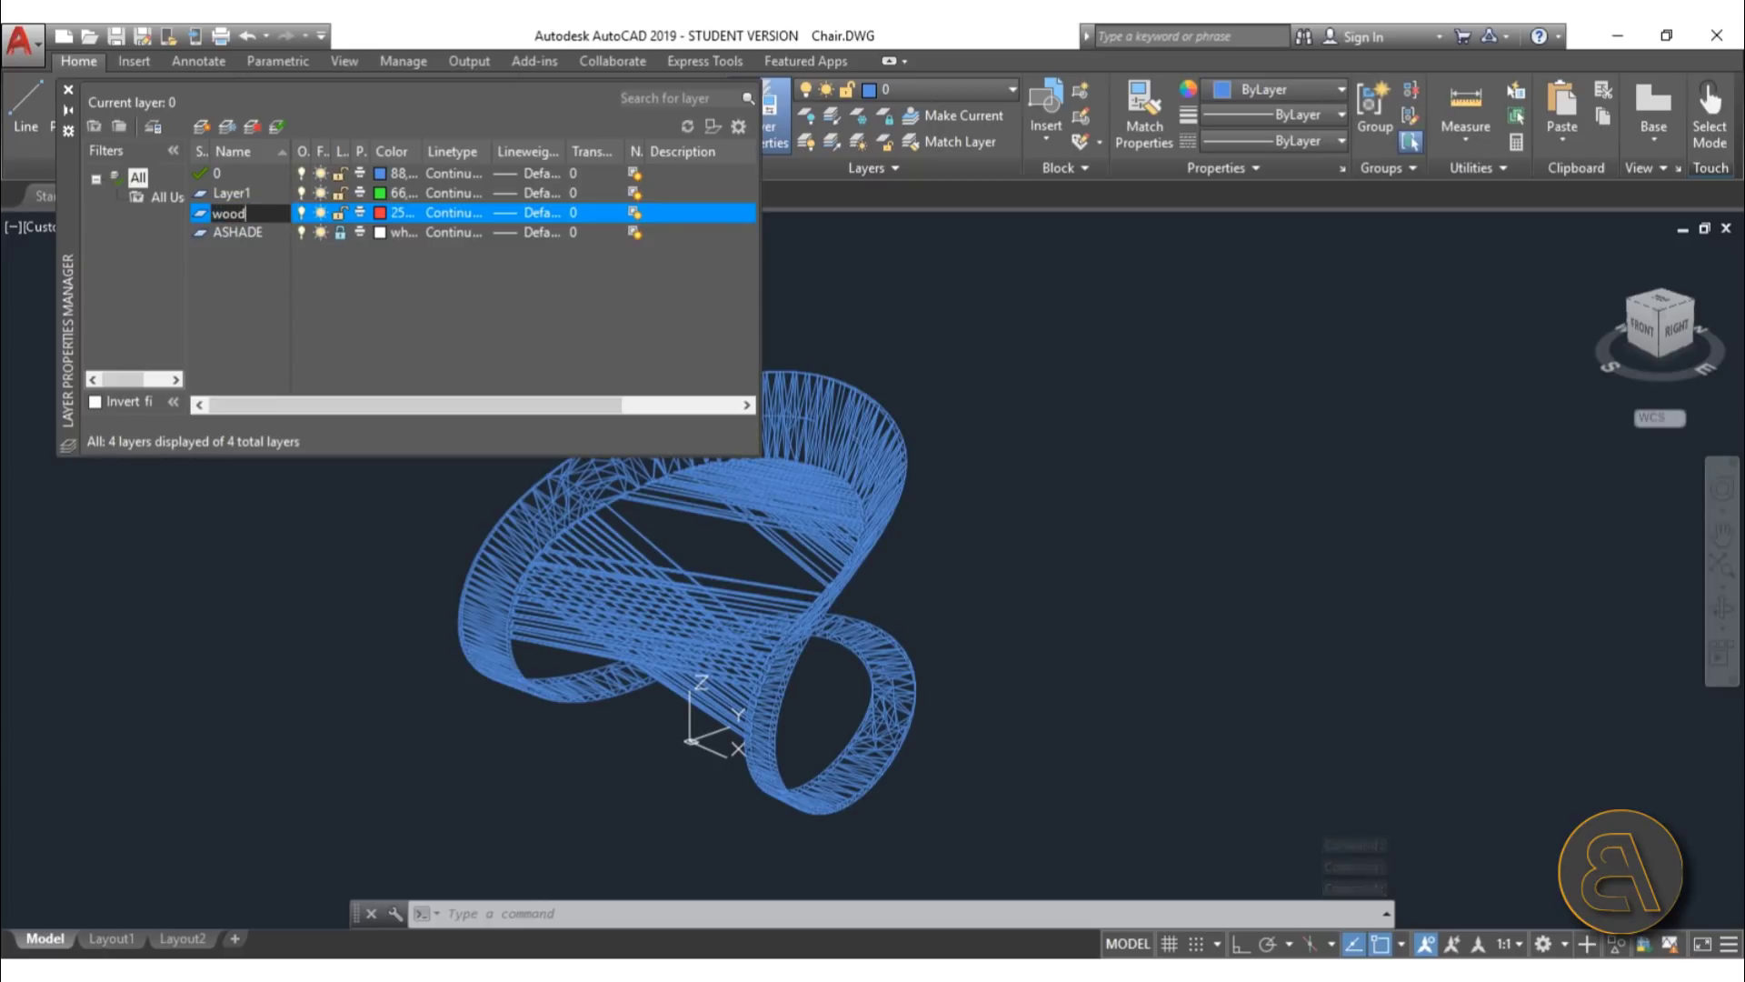
click(255, 196)
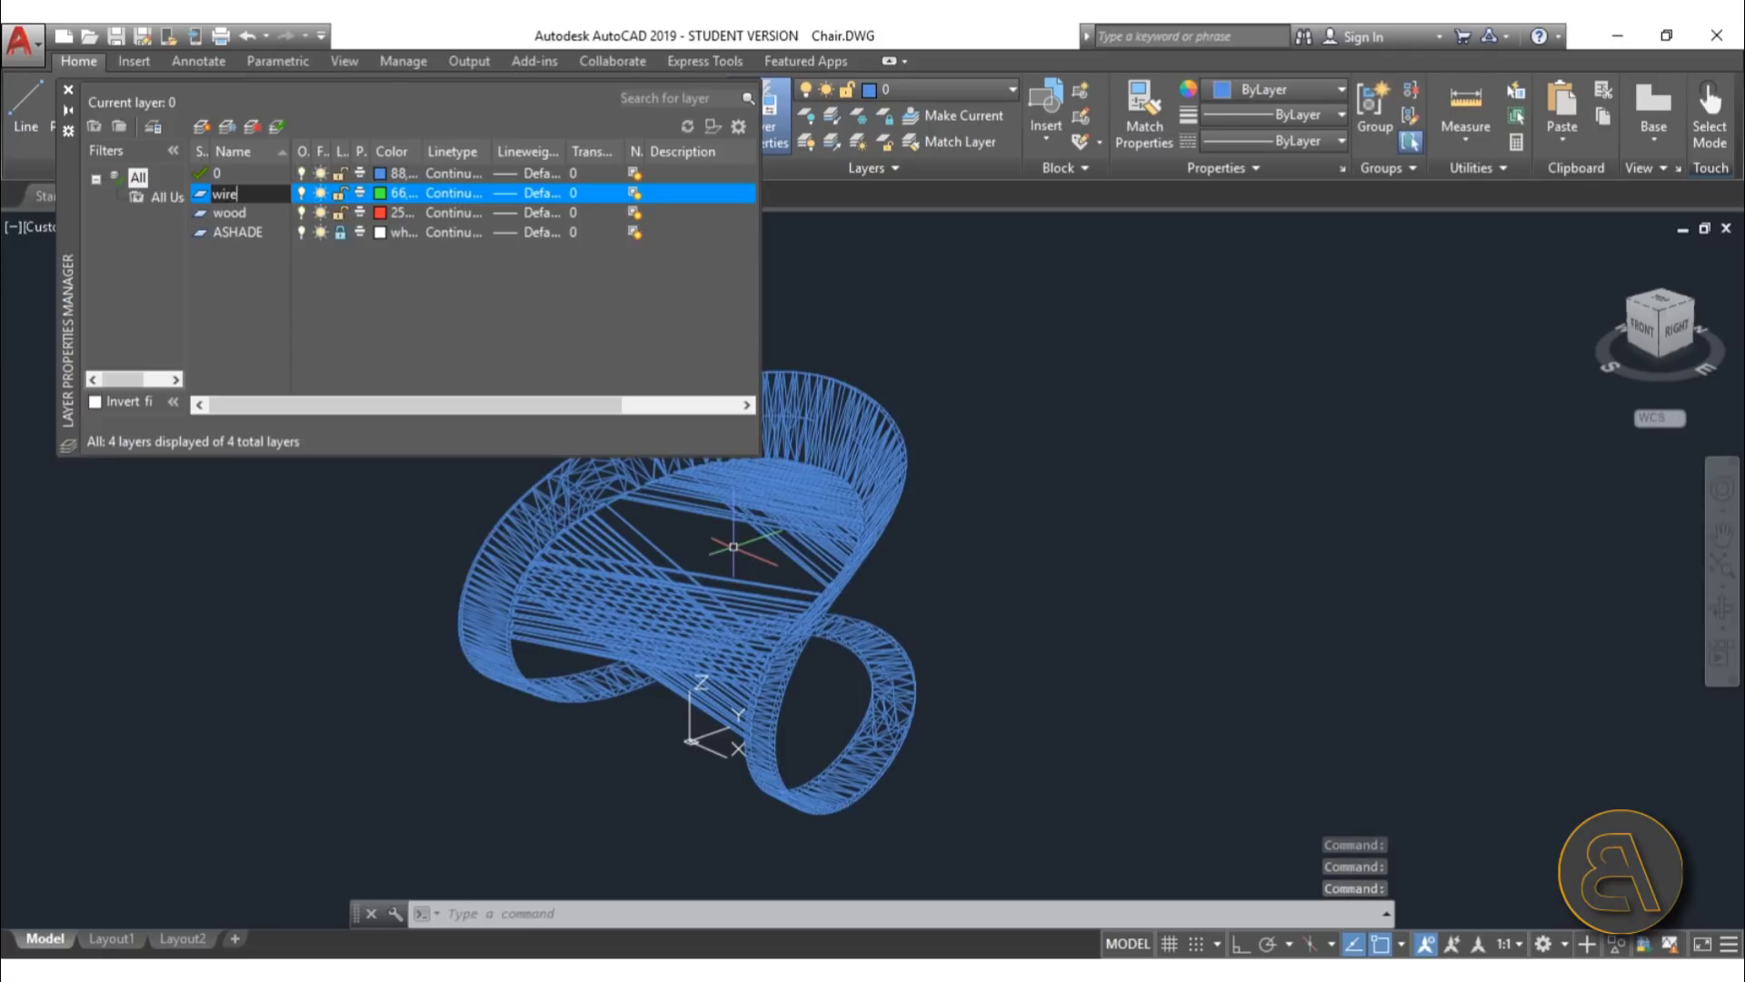
click(416, 94)
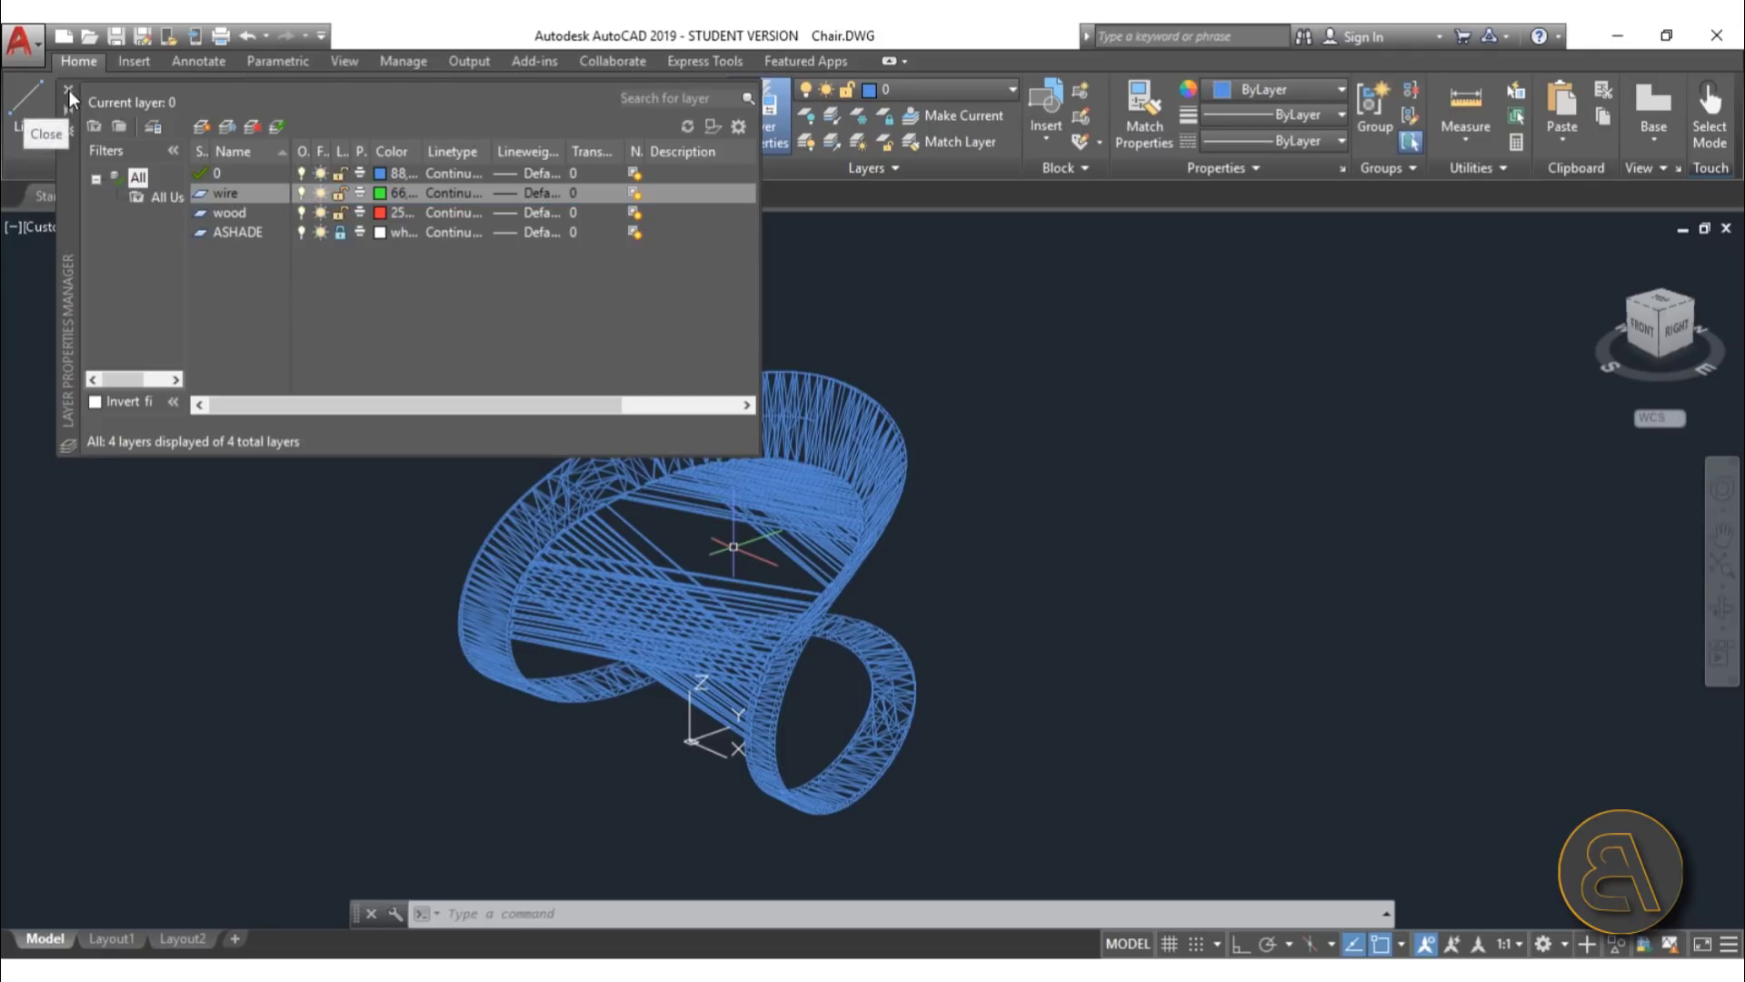
click(69, 90)
- Assign the chair's frame to the wood layer and set its colour to ByLayer
click(772, 384)
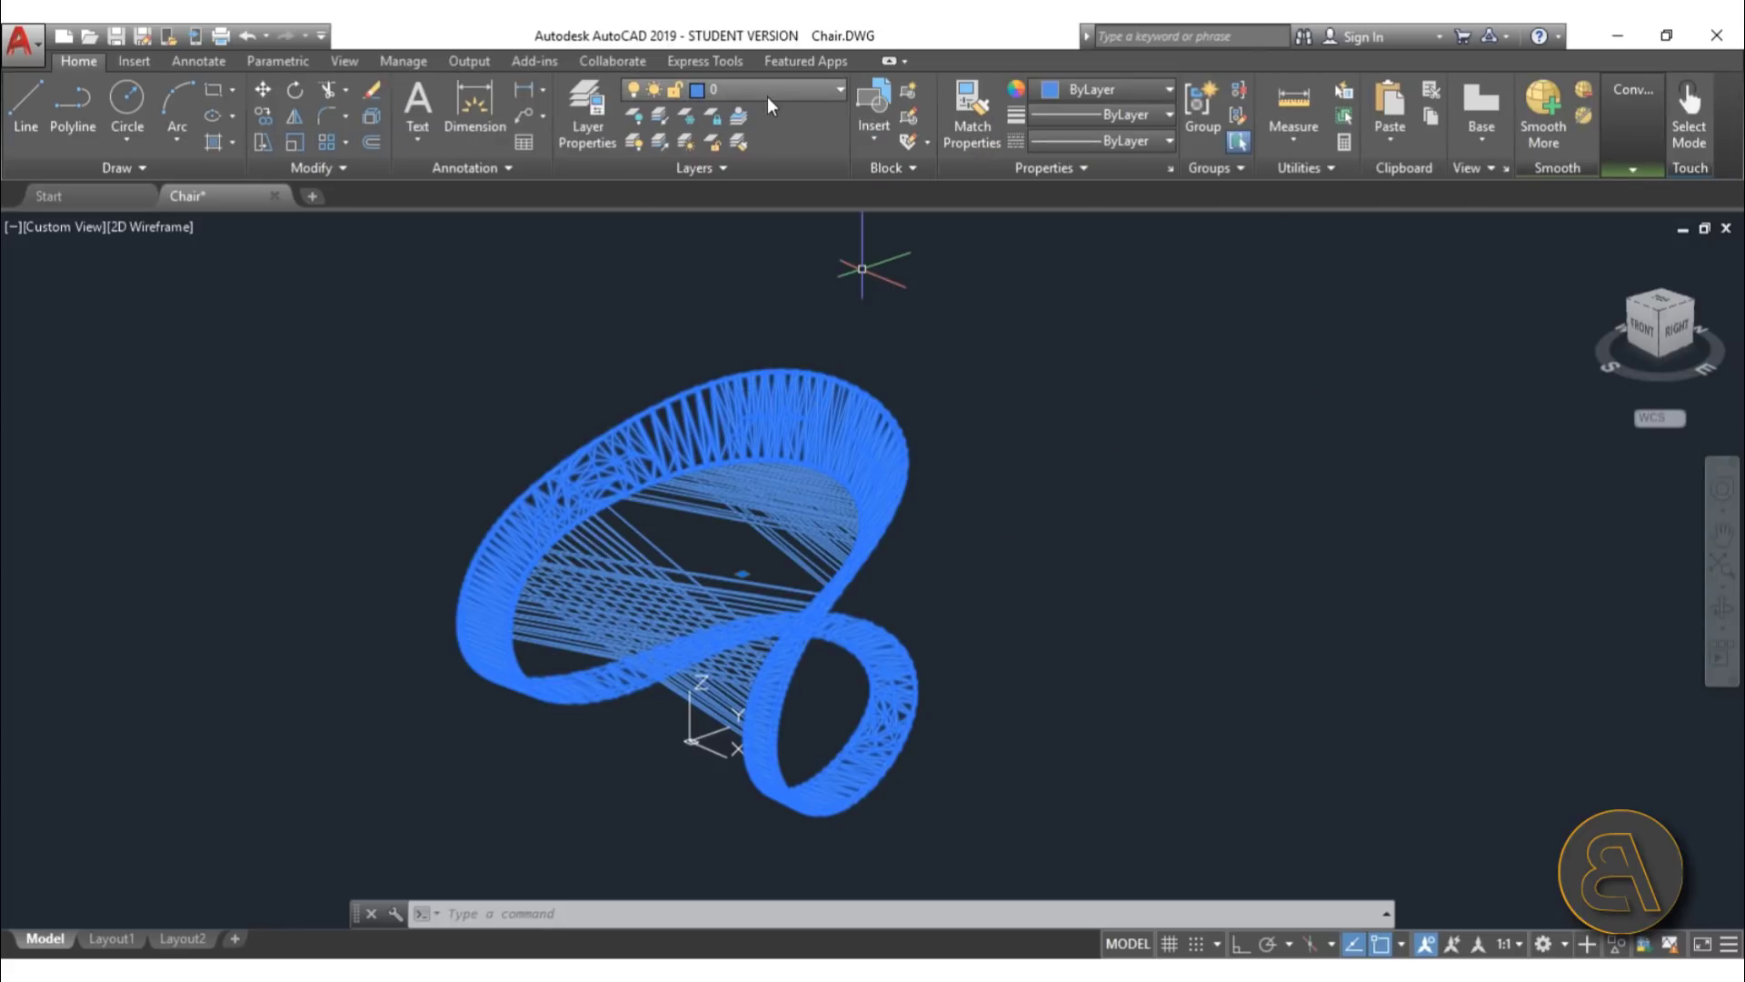
click(768, 96)
click(757, 195)
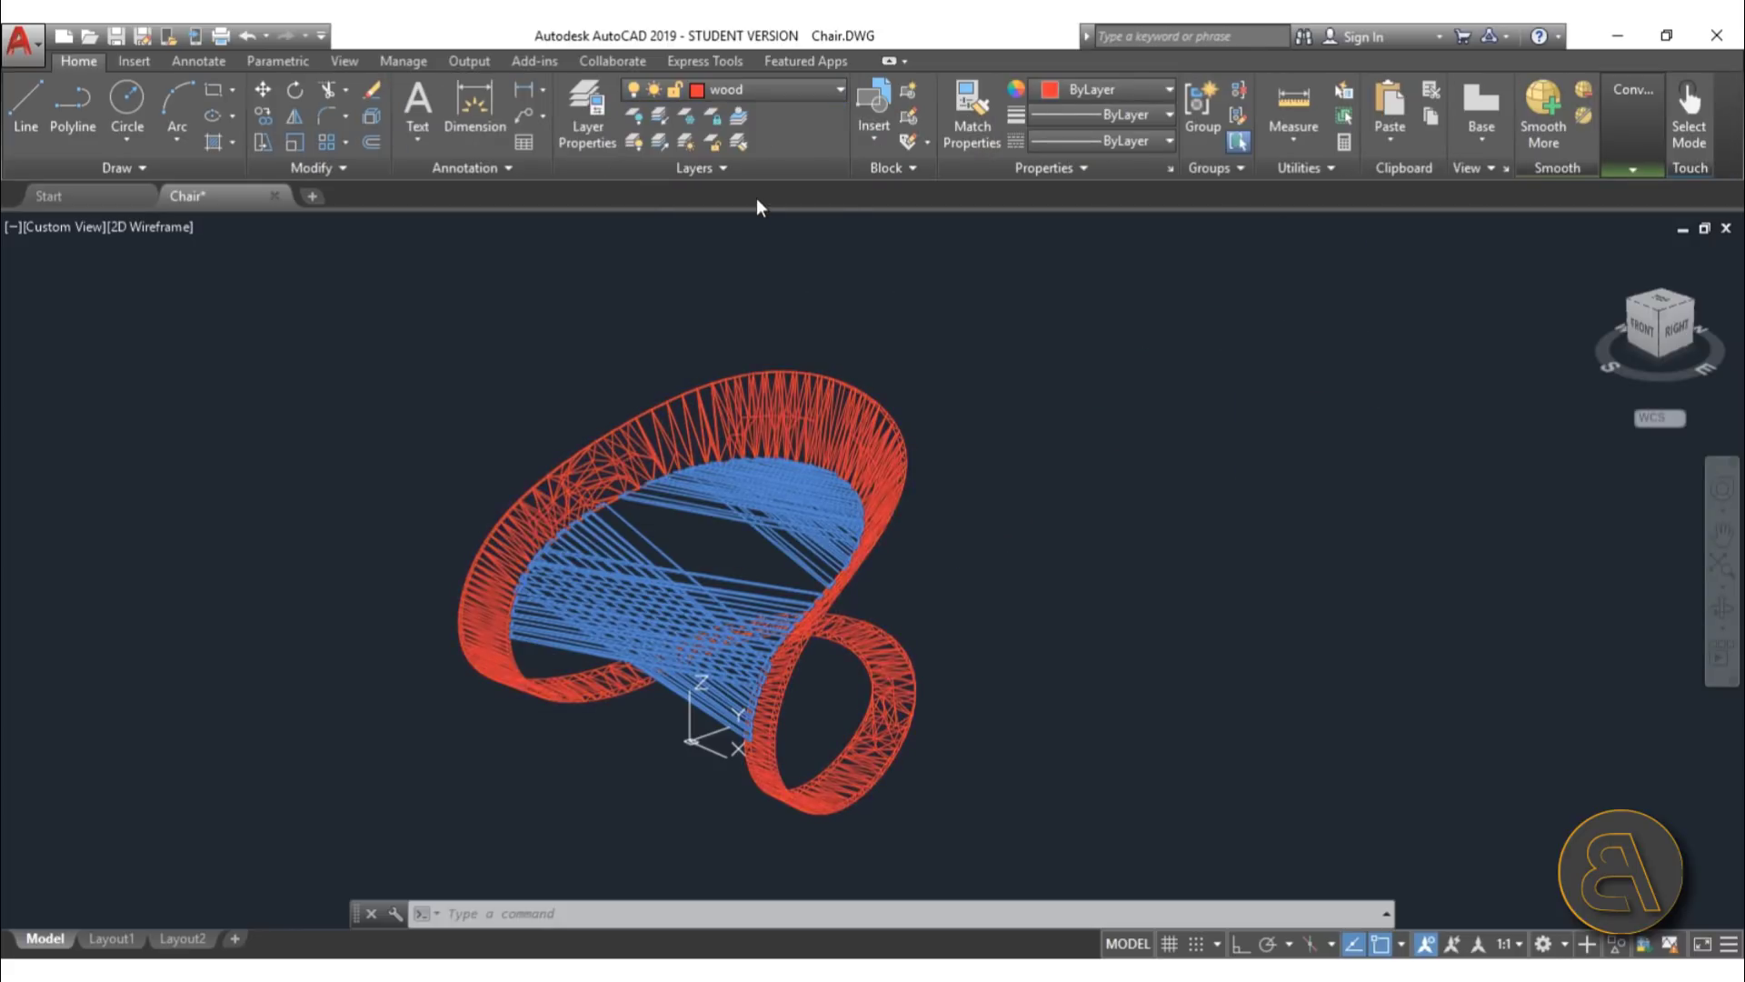
click(1127, 82)
click(1043, 118)
key(Escape)
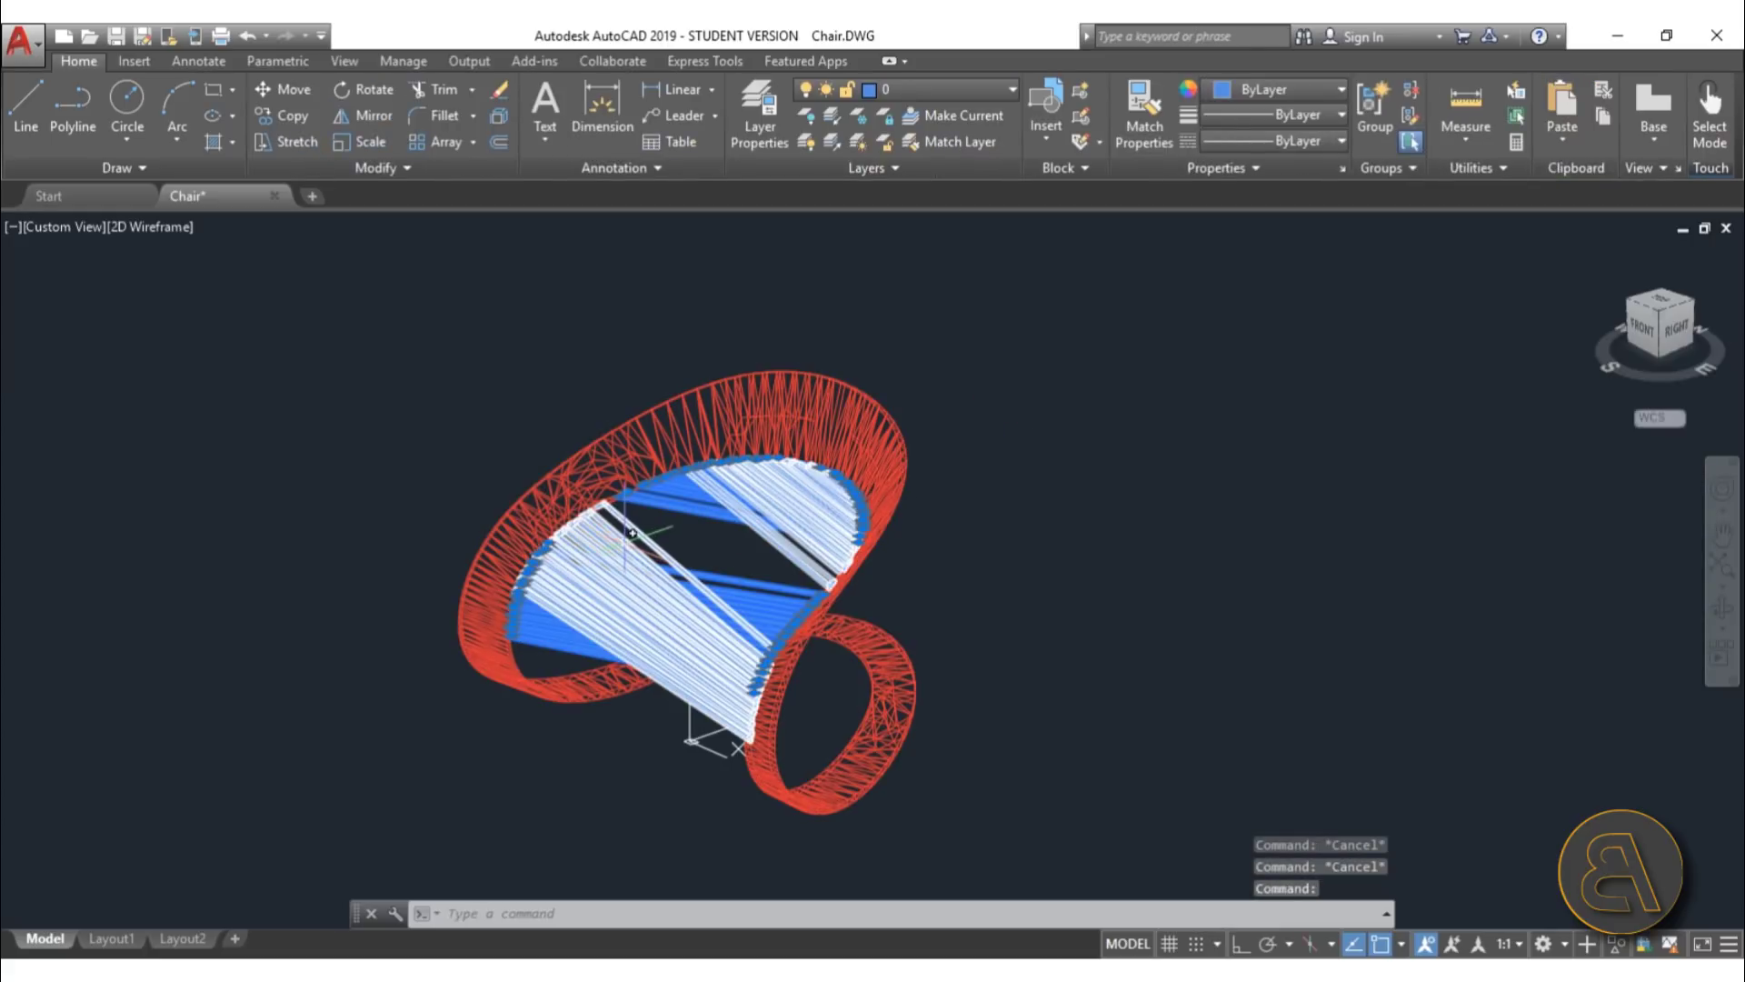
- Assign the chair's seat strings to the wire layer with ByLayer colour, and clear the selection
click(625, 541)
click(905, 91)
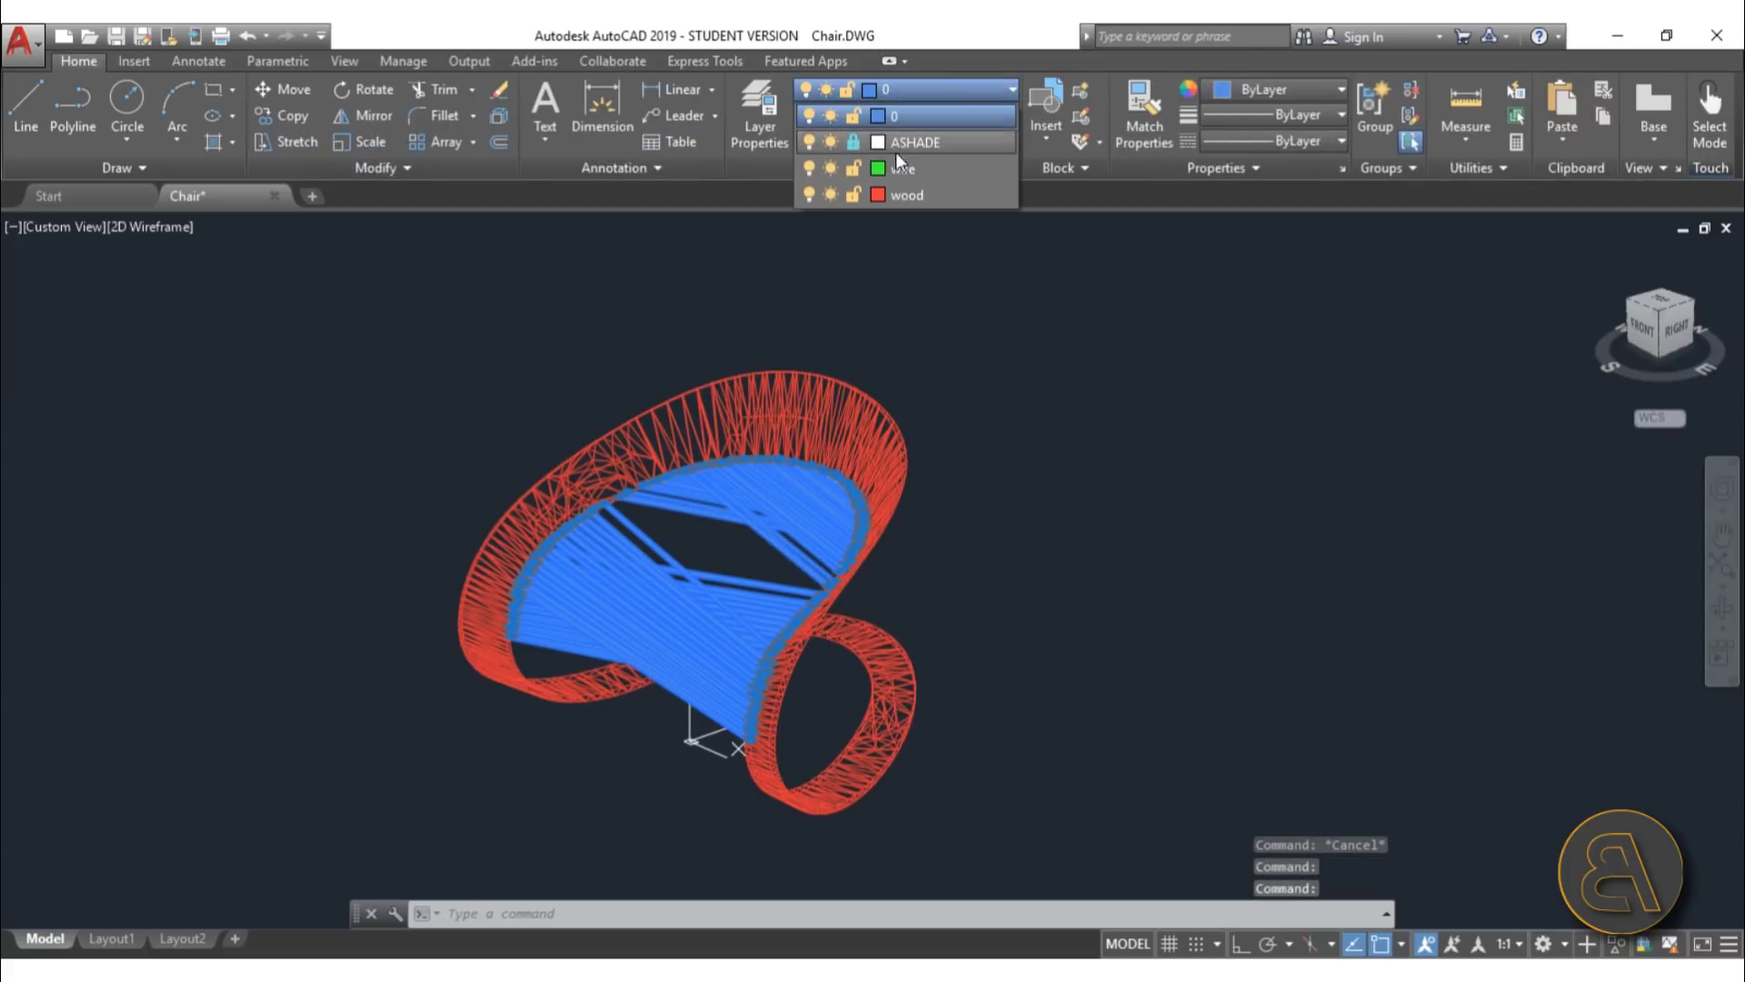
click(897, 173)
click(1239, 89)
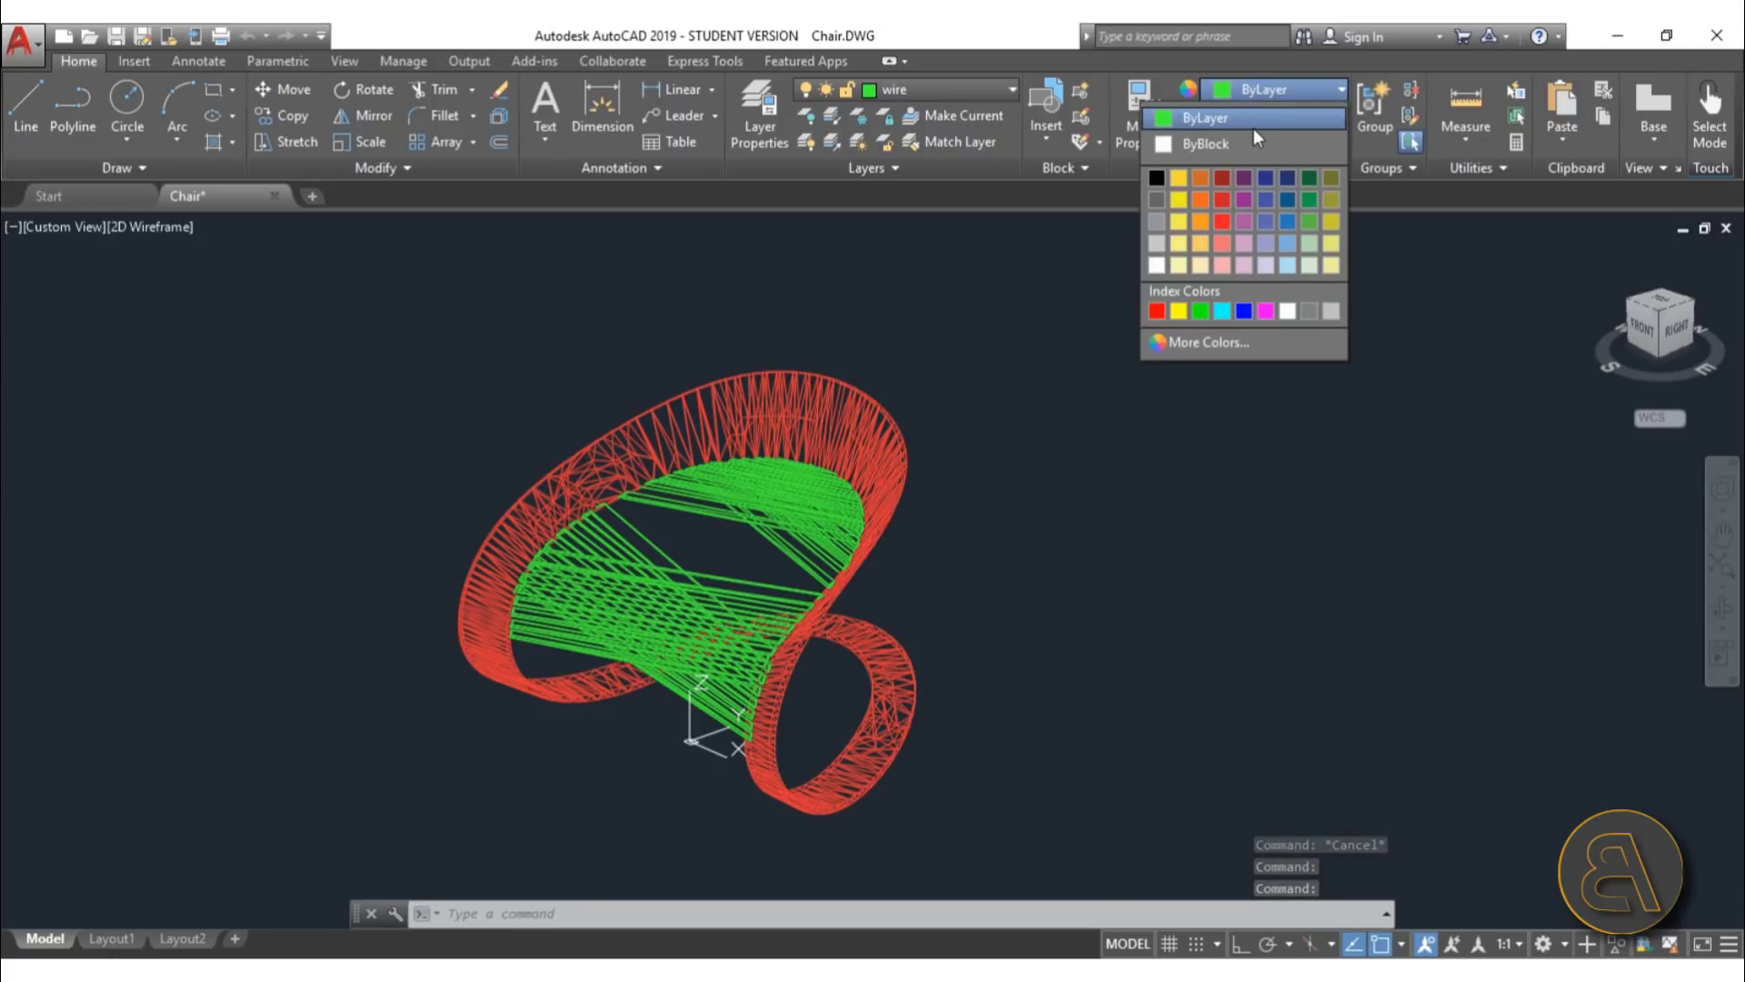
click(1230, 118)
click(998, 390)
key(Escape)
key(Escape)
- Save the layered chair drawing and close AutoCAD
scroll(1009, 386, down, 5)
shift+middle_drag(1106, 436, 1118, 488)
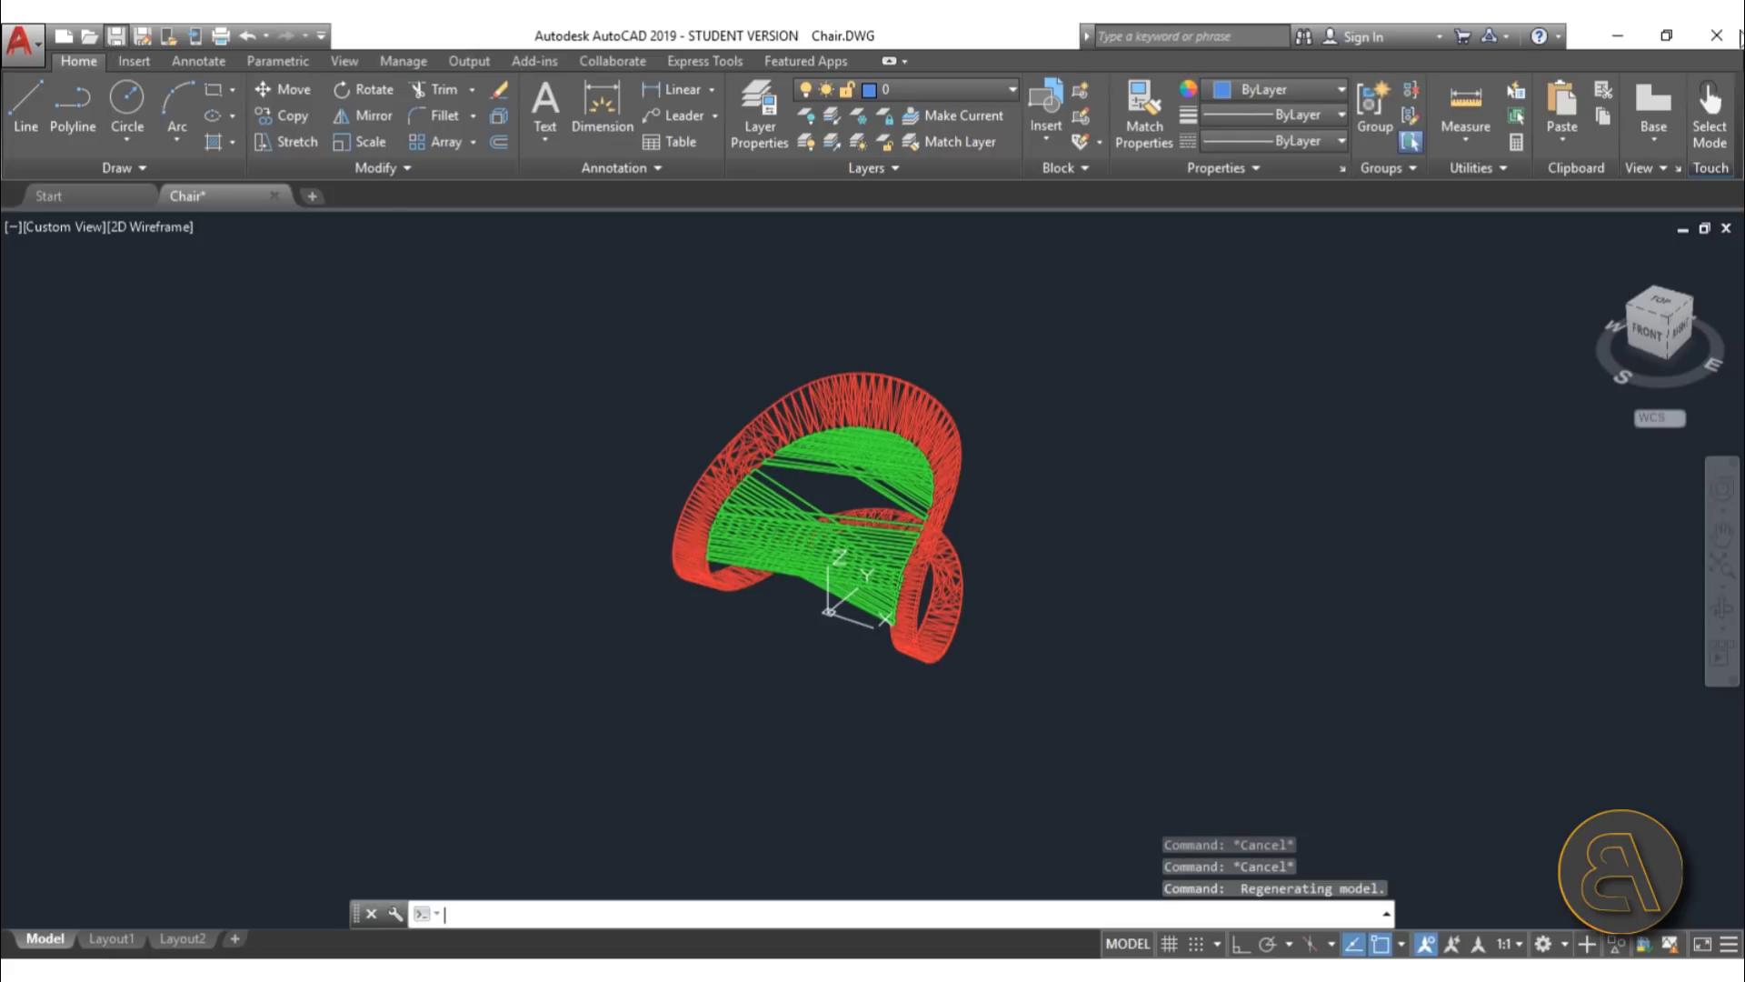
click(115, 35)
click(1716, 34)
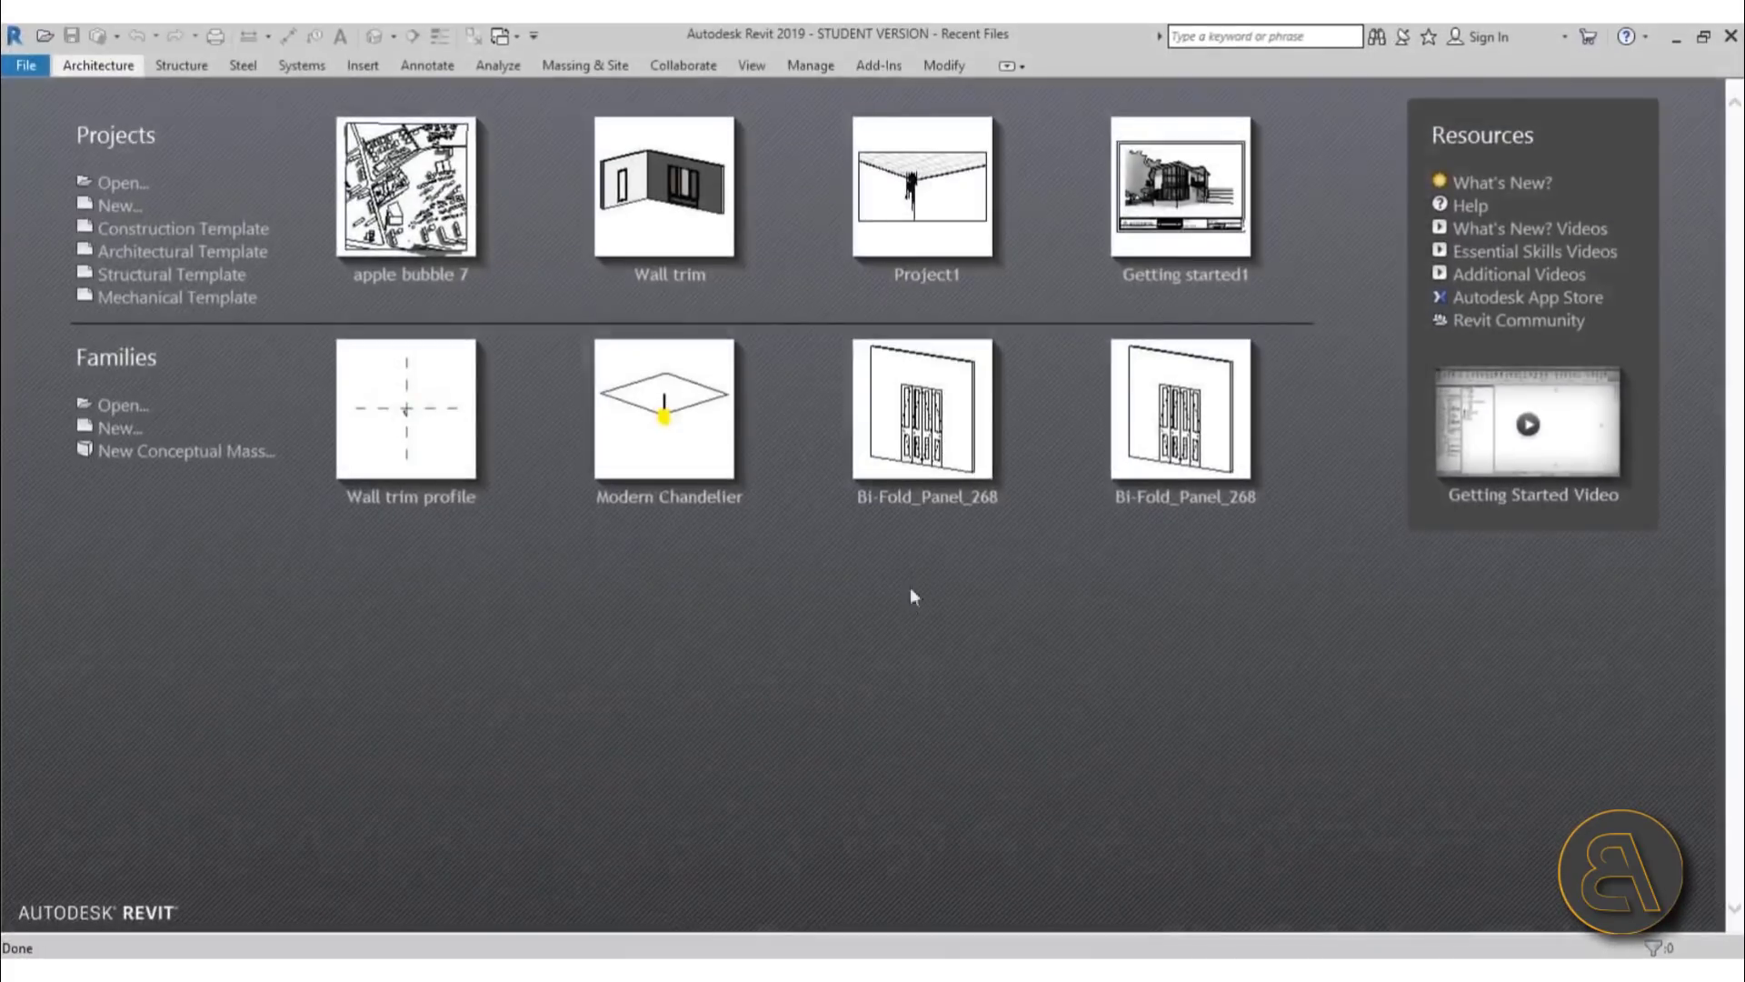
- Switch to Revit and create a new family from the Metric Furniture template
click(119, 429)
scroll(626, 484, down, 7)
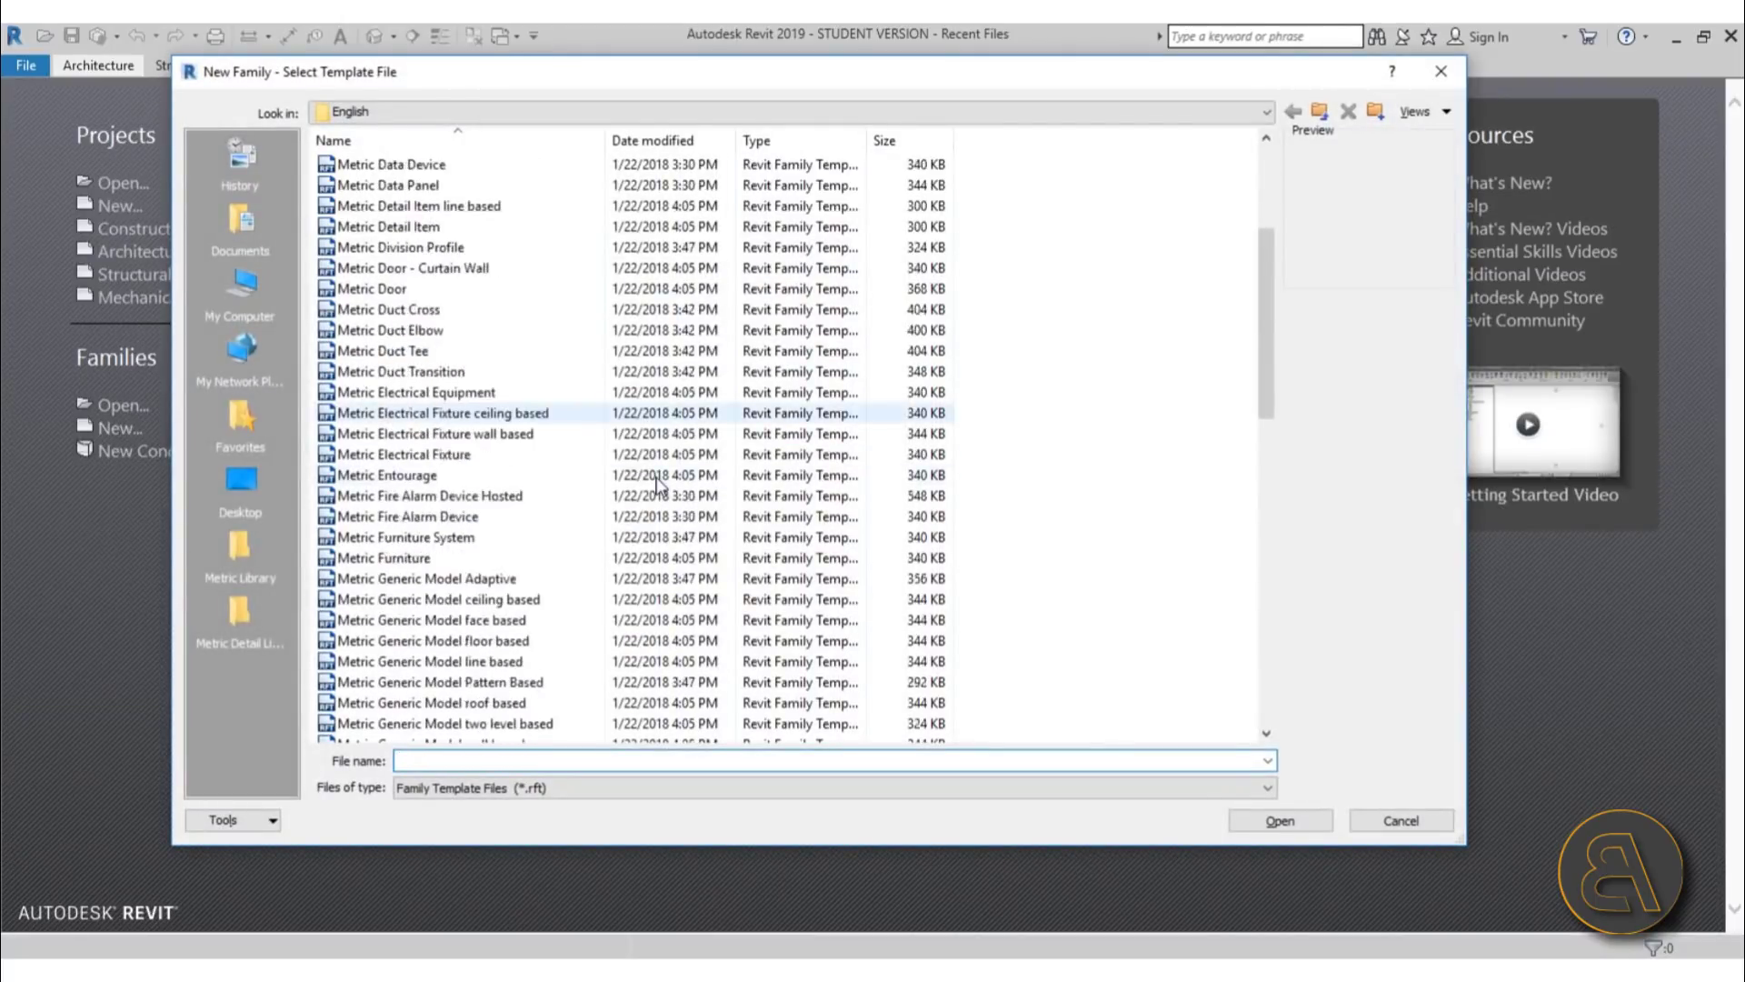
scroll(626, 484, down, 11)
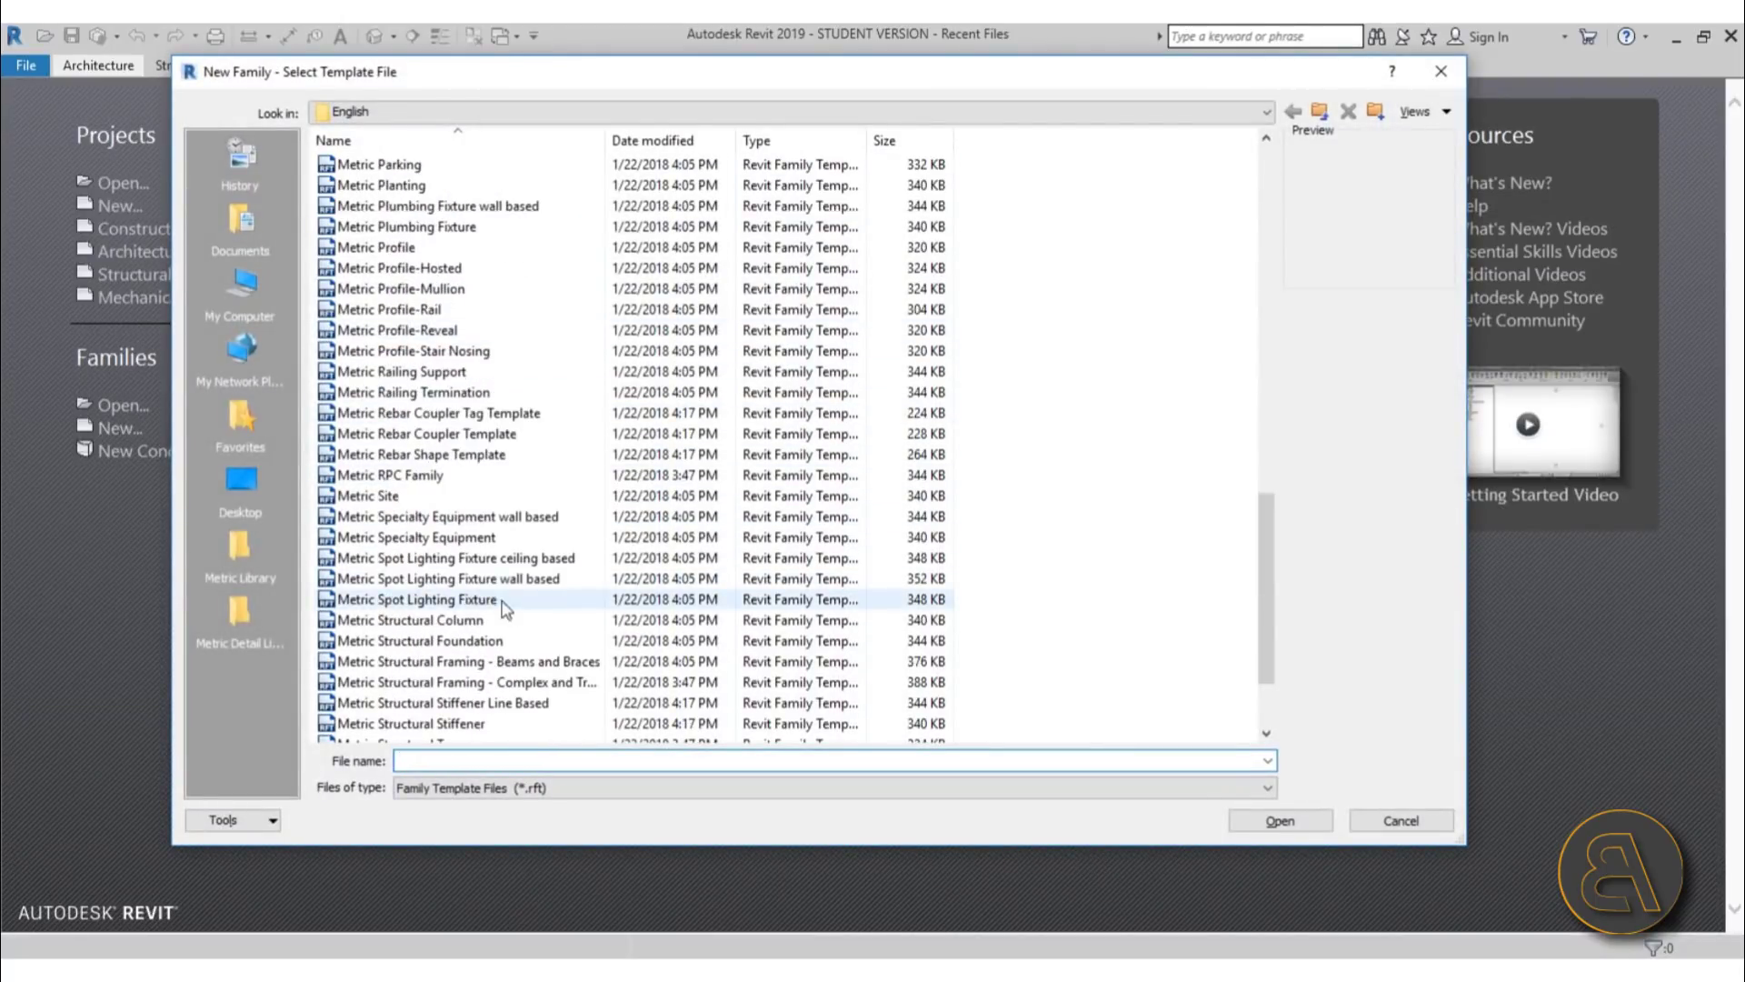
scroll(472, 600, down, 1)
scroll(546, 618, up, 7)
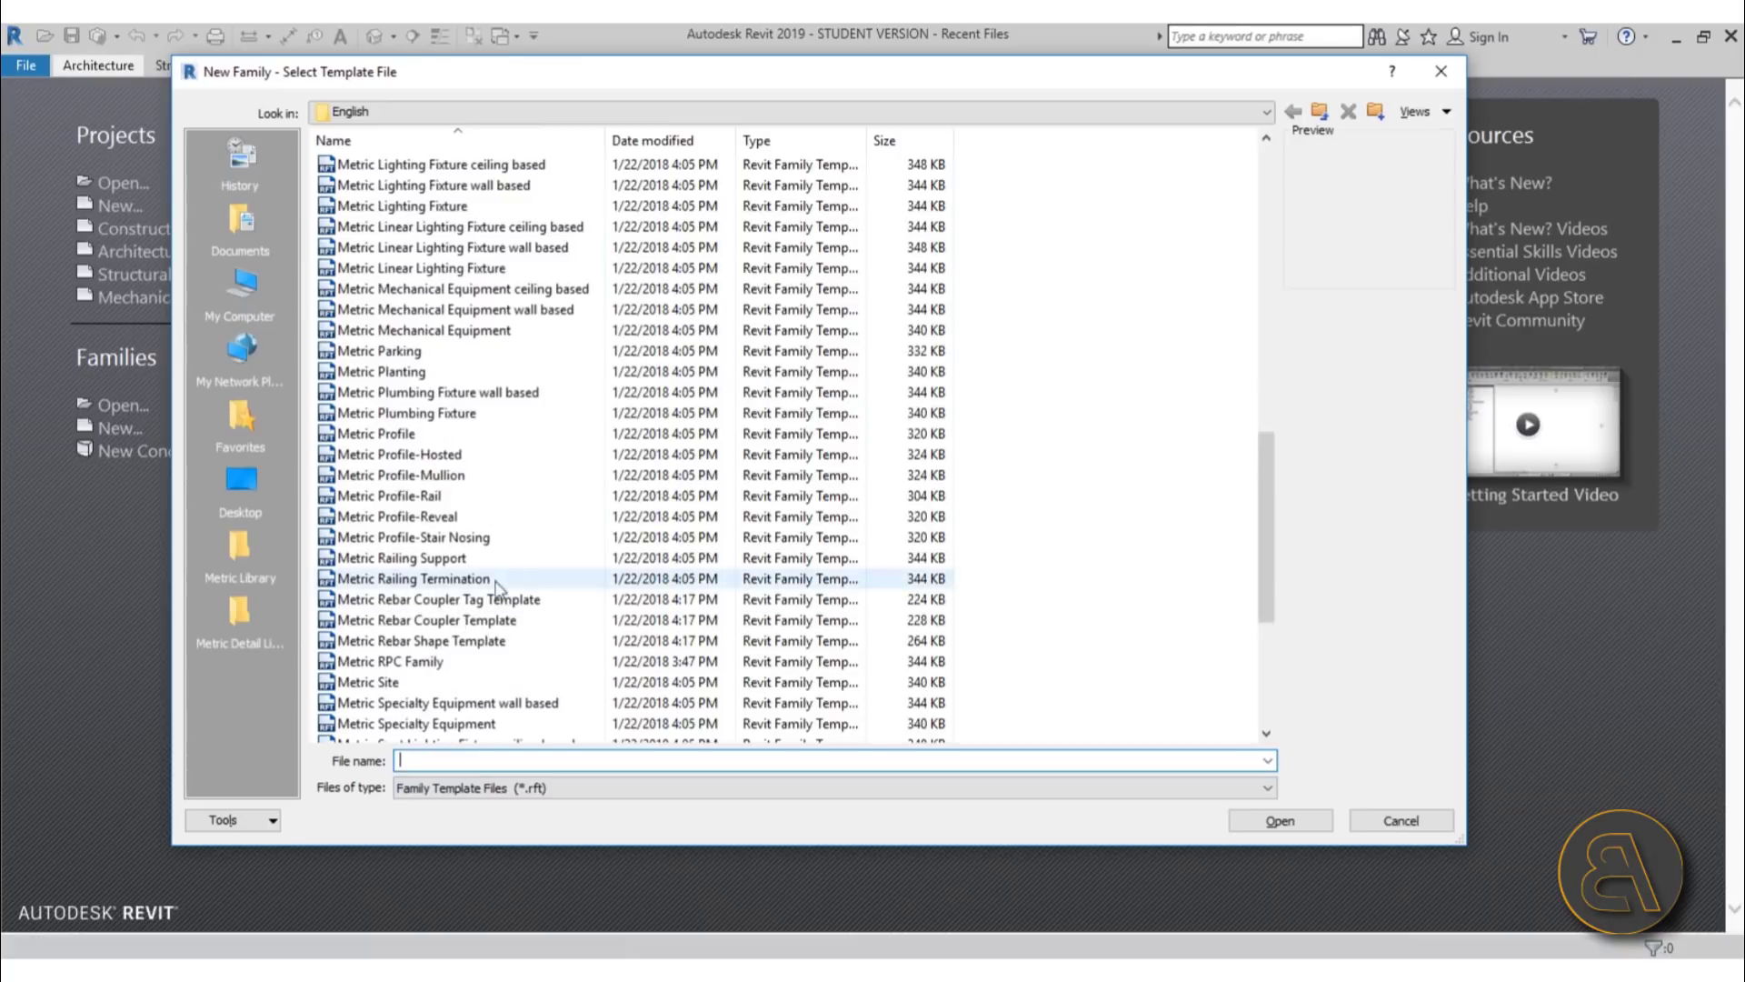
scroll(454, 482, up, 5)
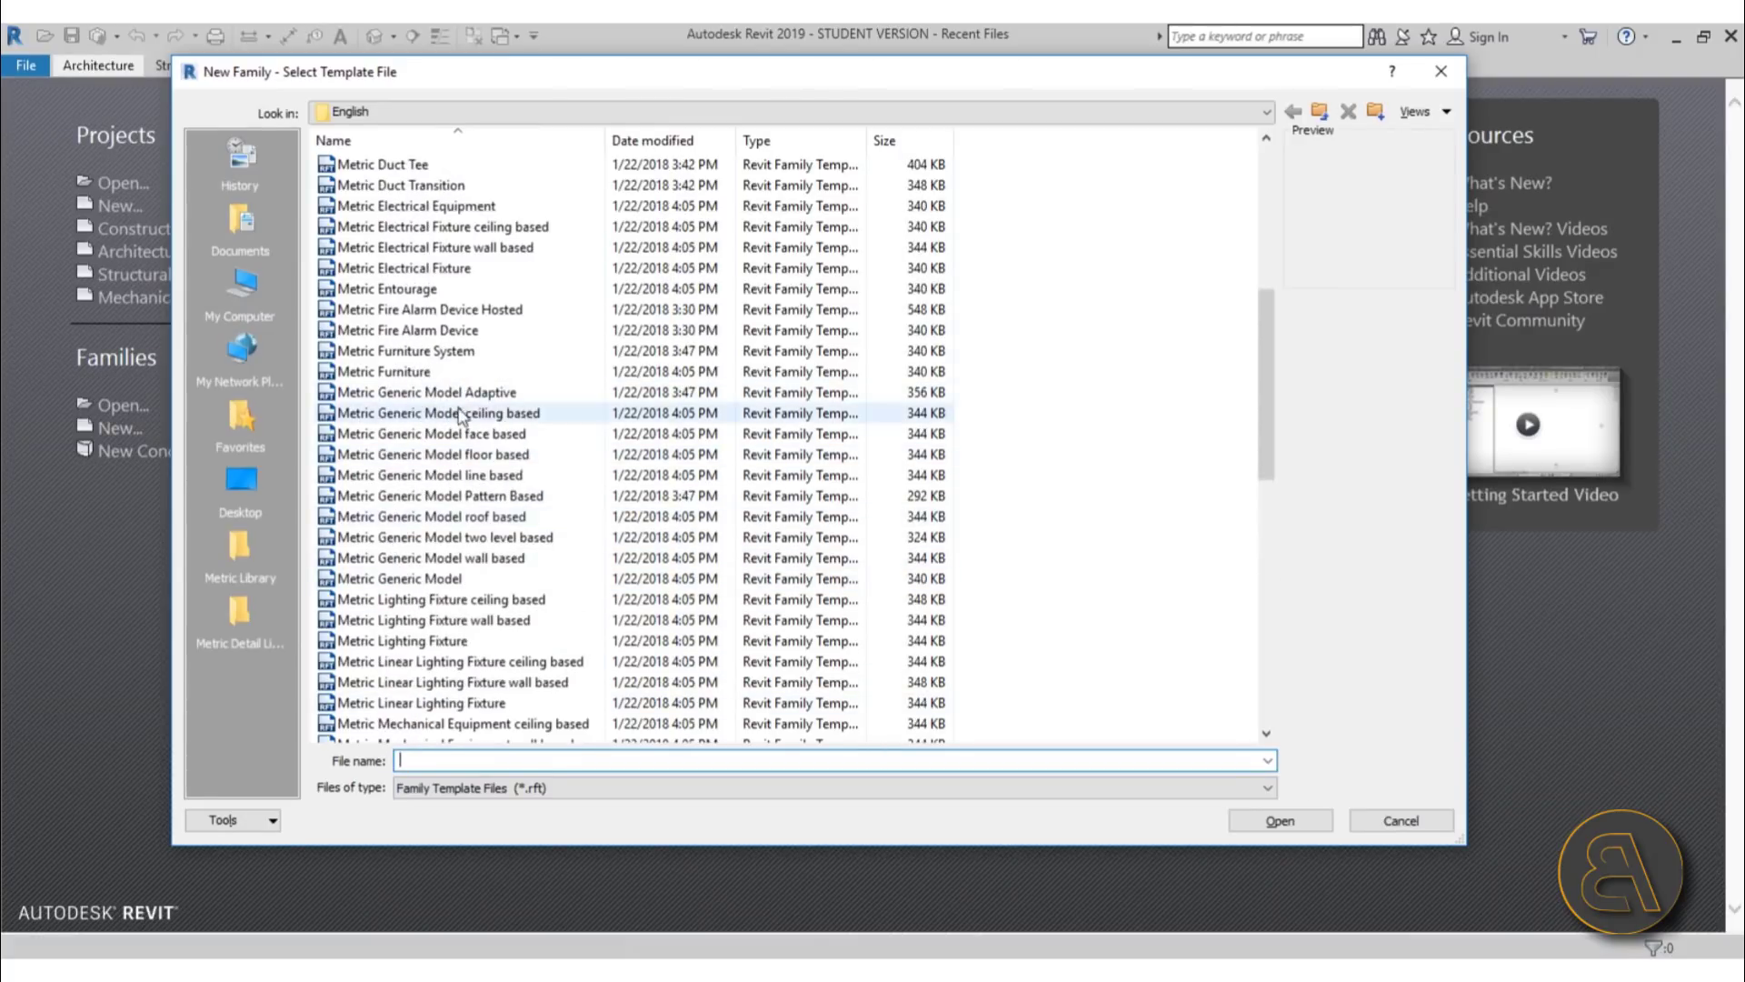
double_click(385, 380)
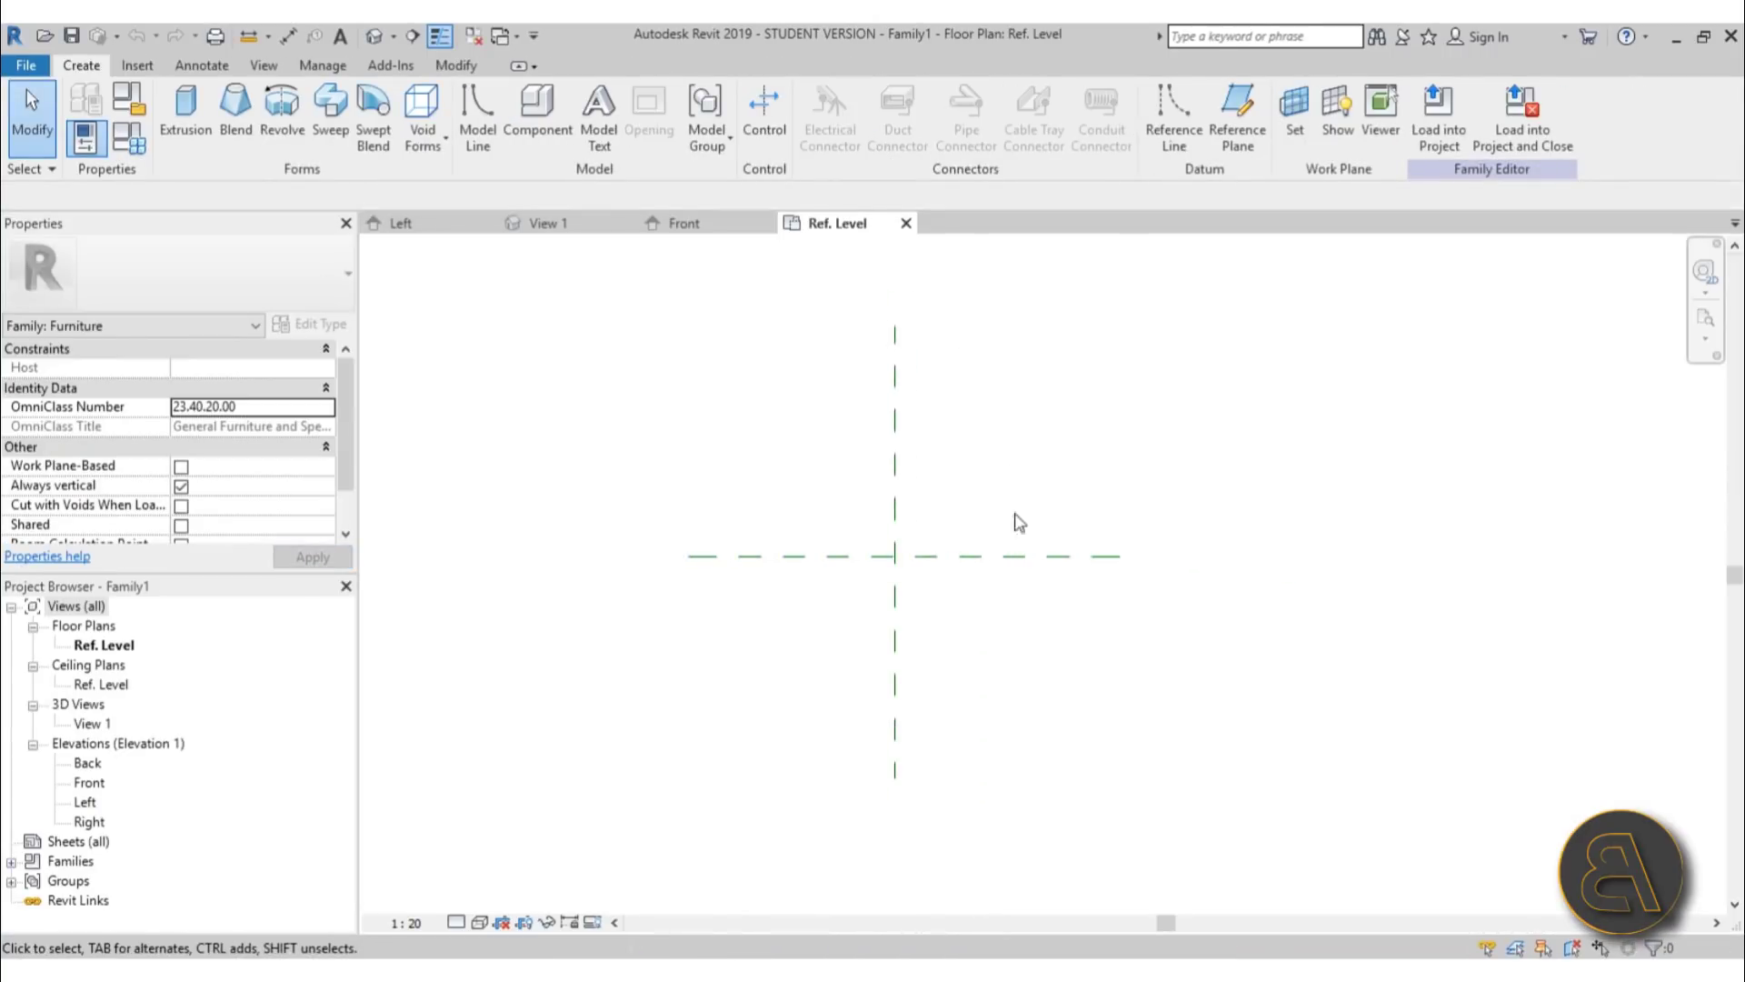
- Import Chair.DWG from the Desktop with the default import options, and show it in the default 3D view
click(131, 72)
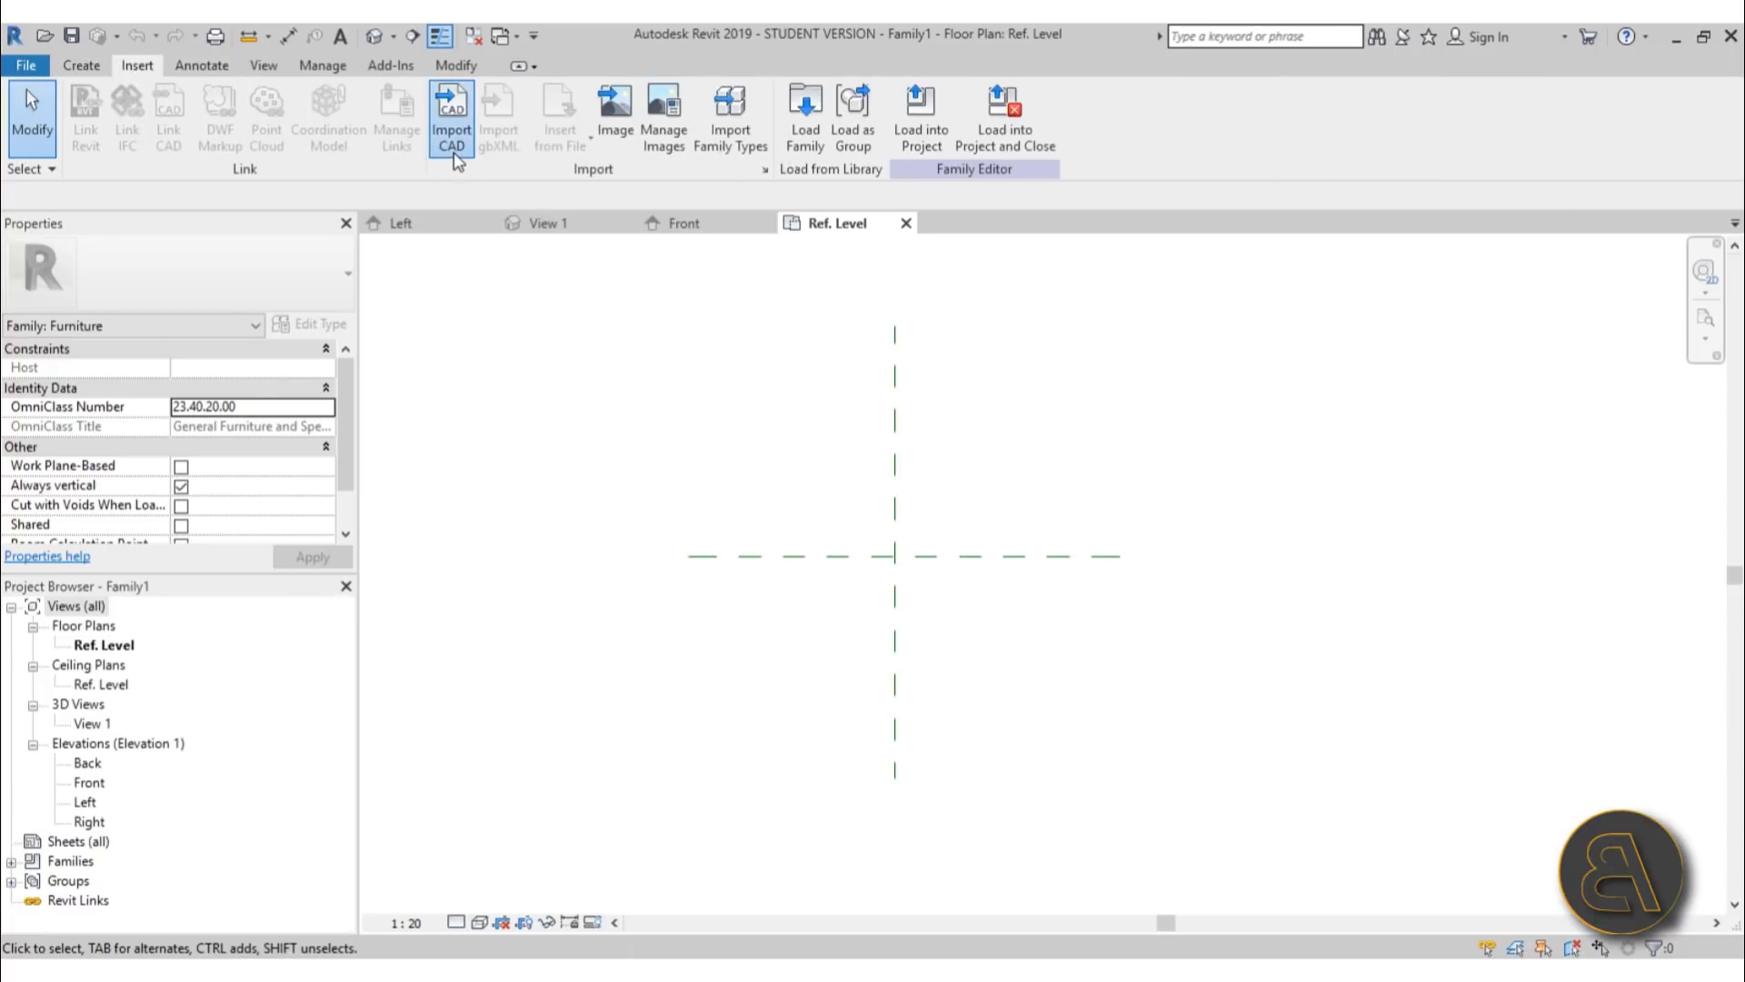
click(451, 127)
click(688, 705)
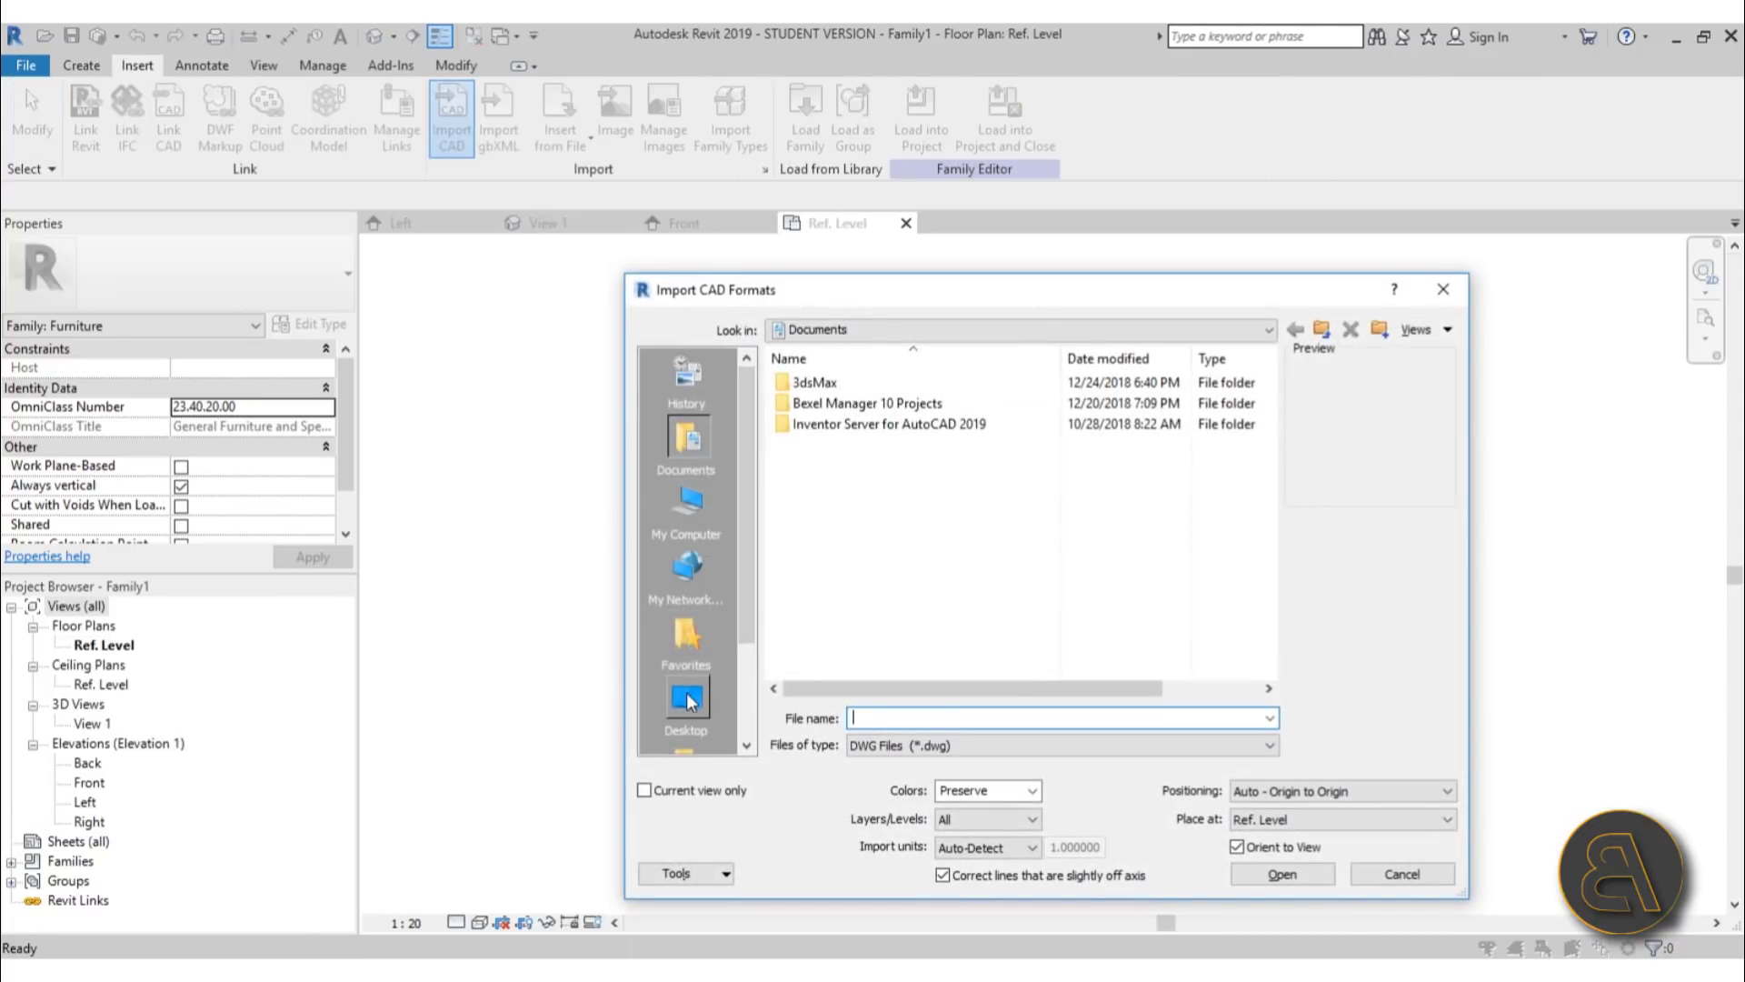
click(808, 528)
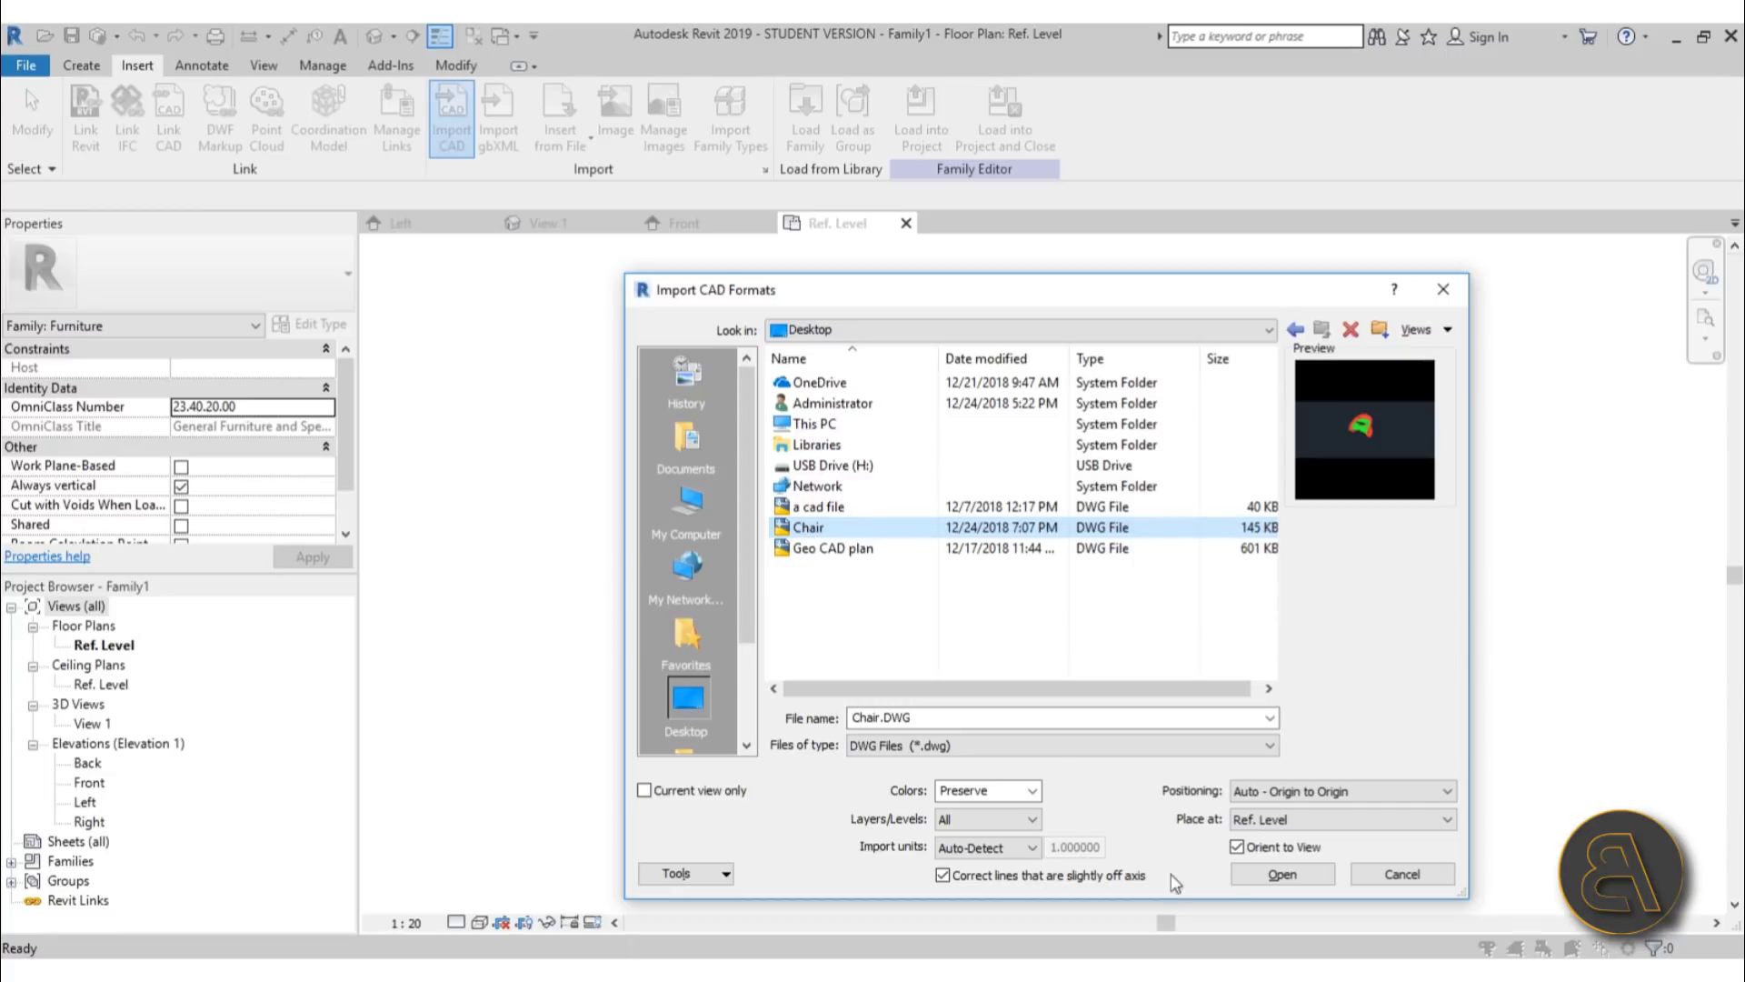
click(1283, 874)
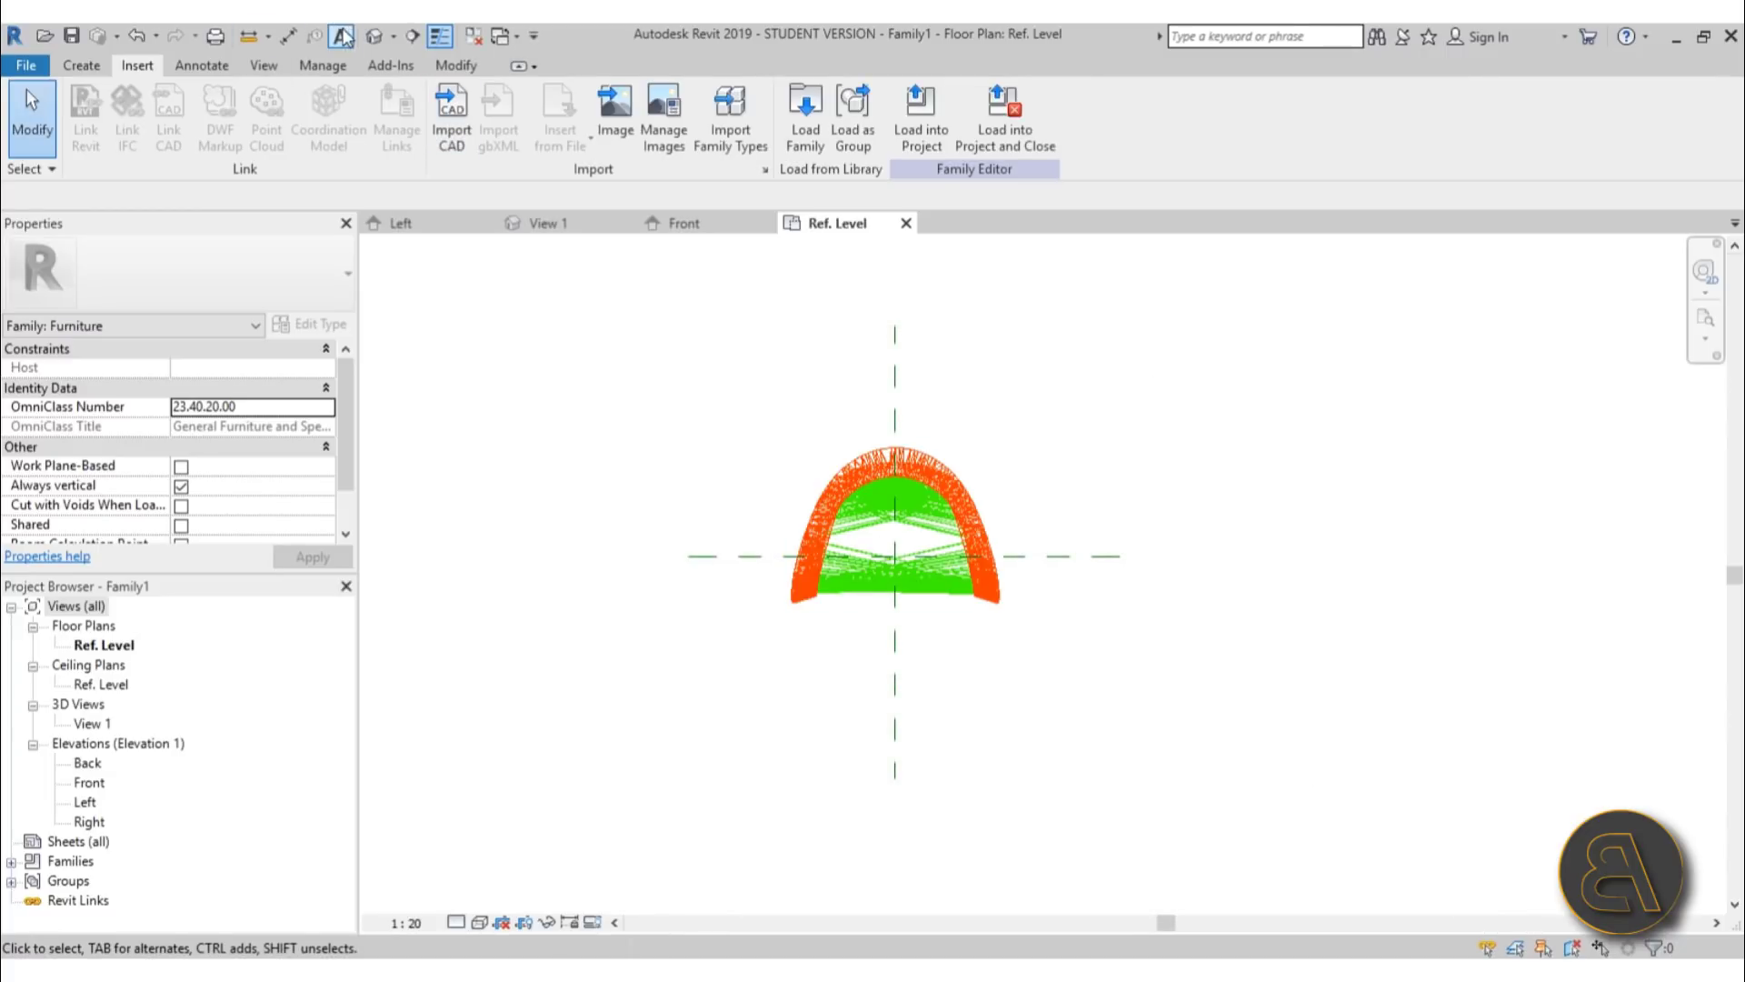
click(374, 36)
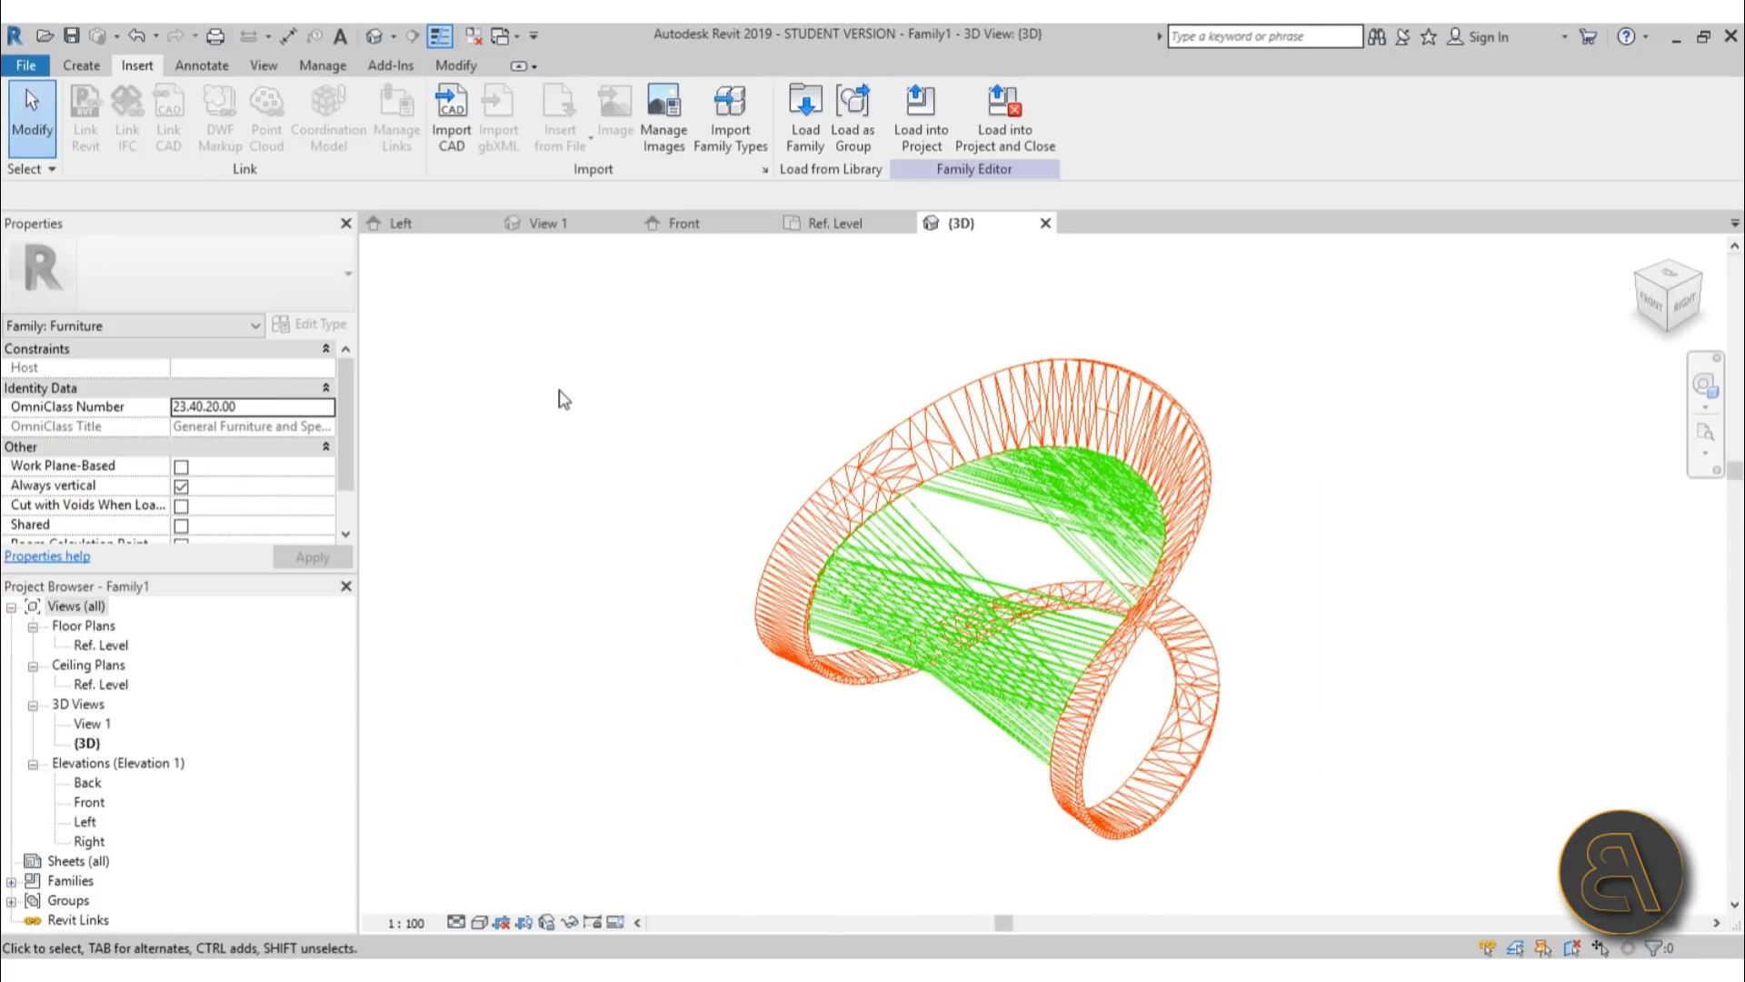
scroll(564, 397, down, 1)
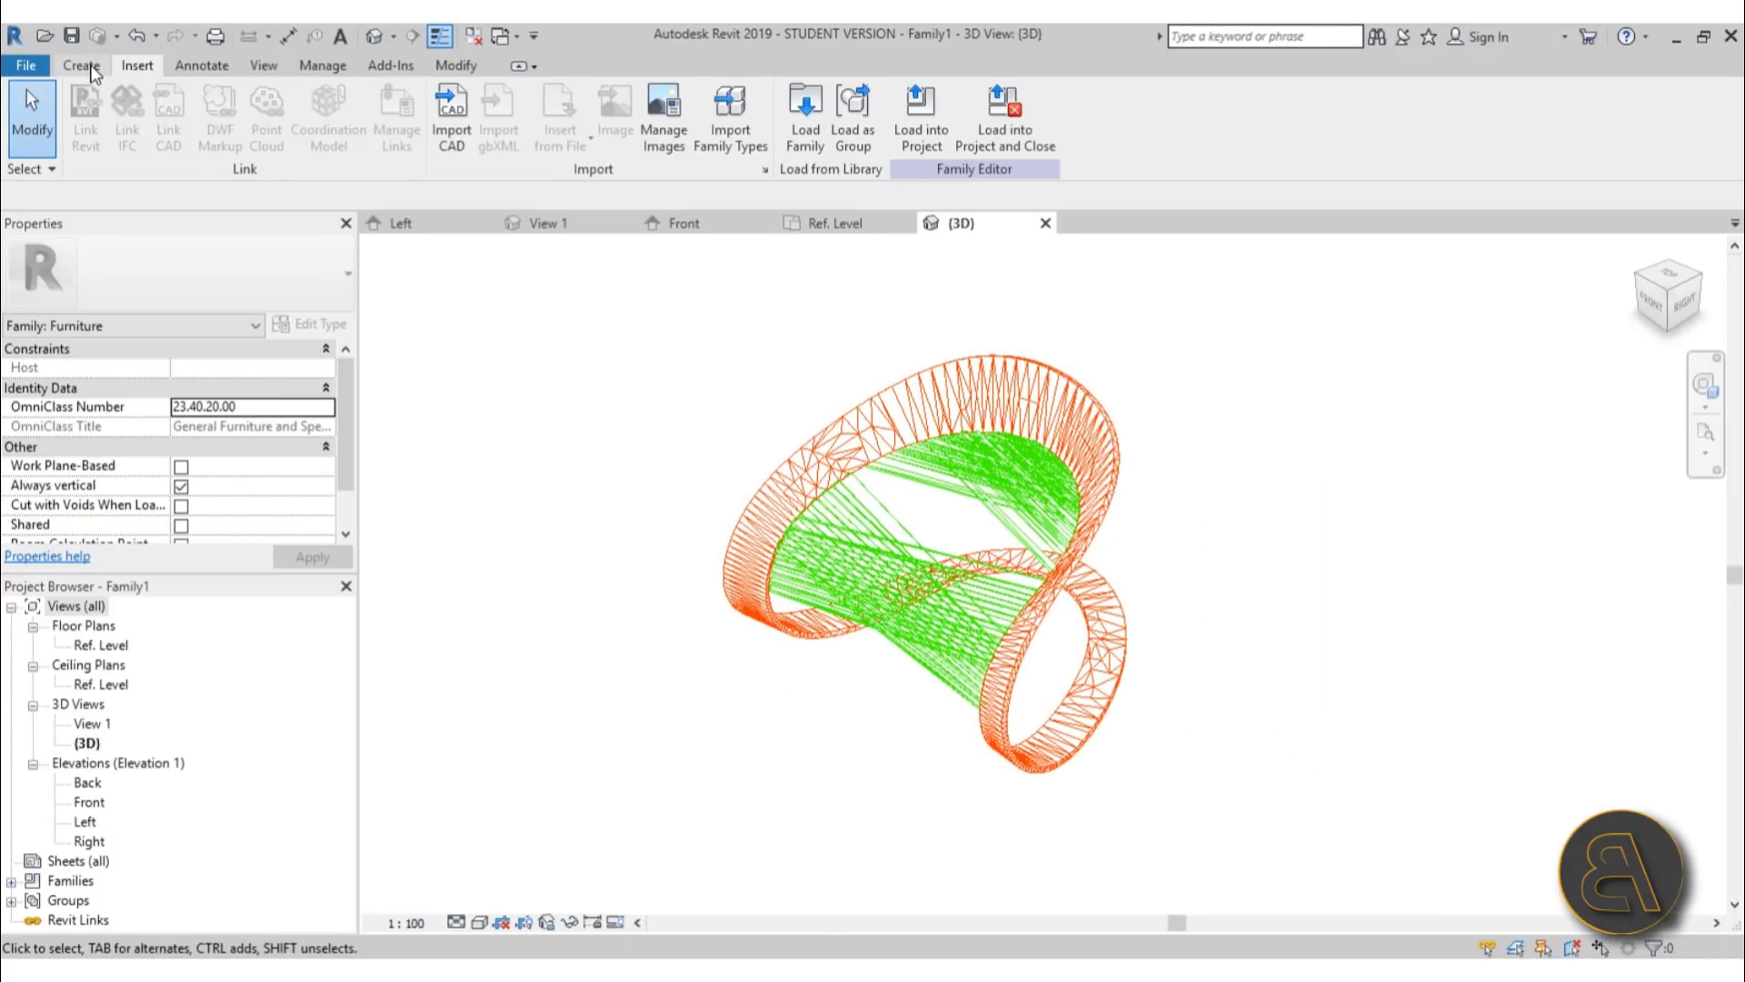
- In the object styles for imported objects, set the wire layer's line colour to grey RGB 192-192-192
click(333, 67)
click(147, 123)
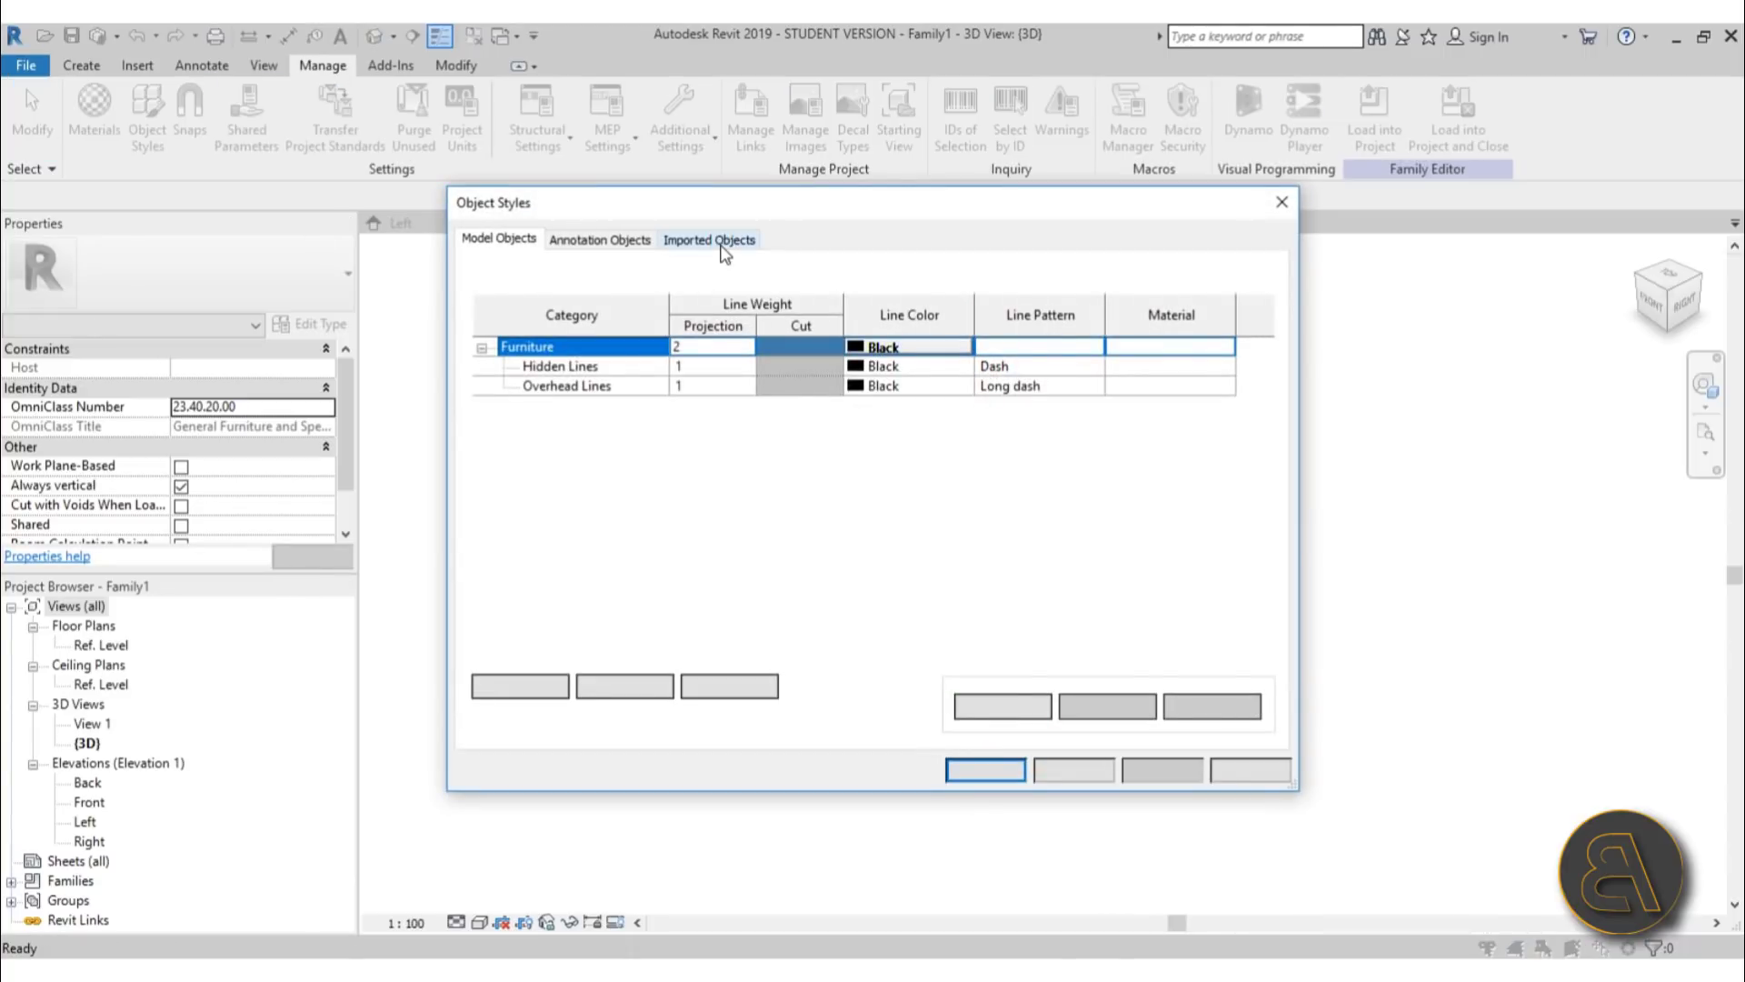
click(718, 240)
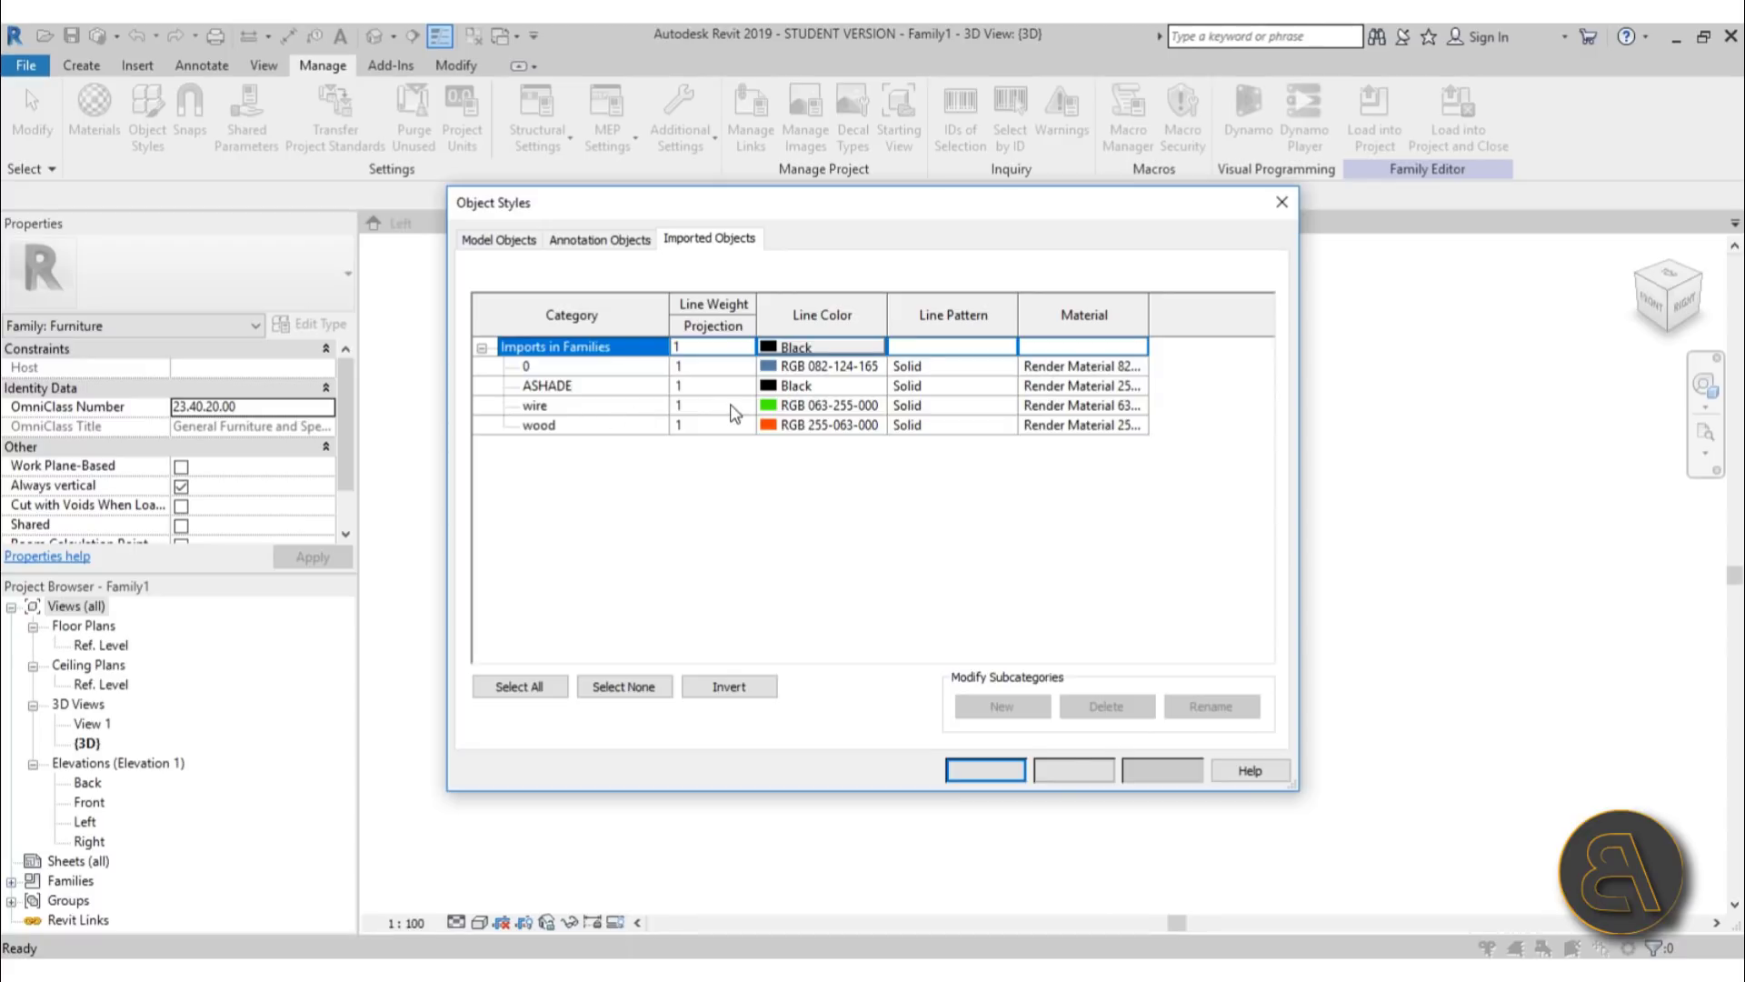
click(774, 411)
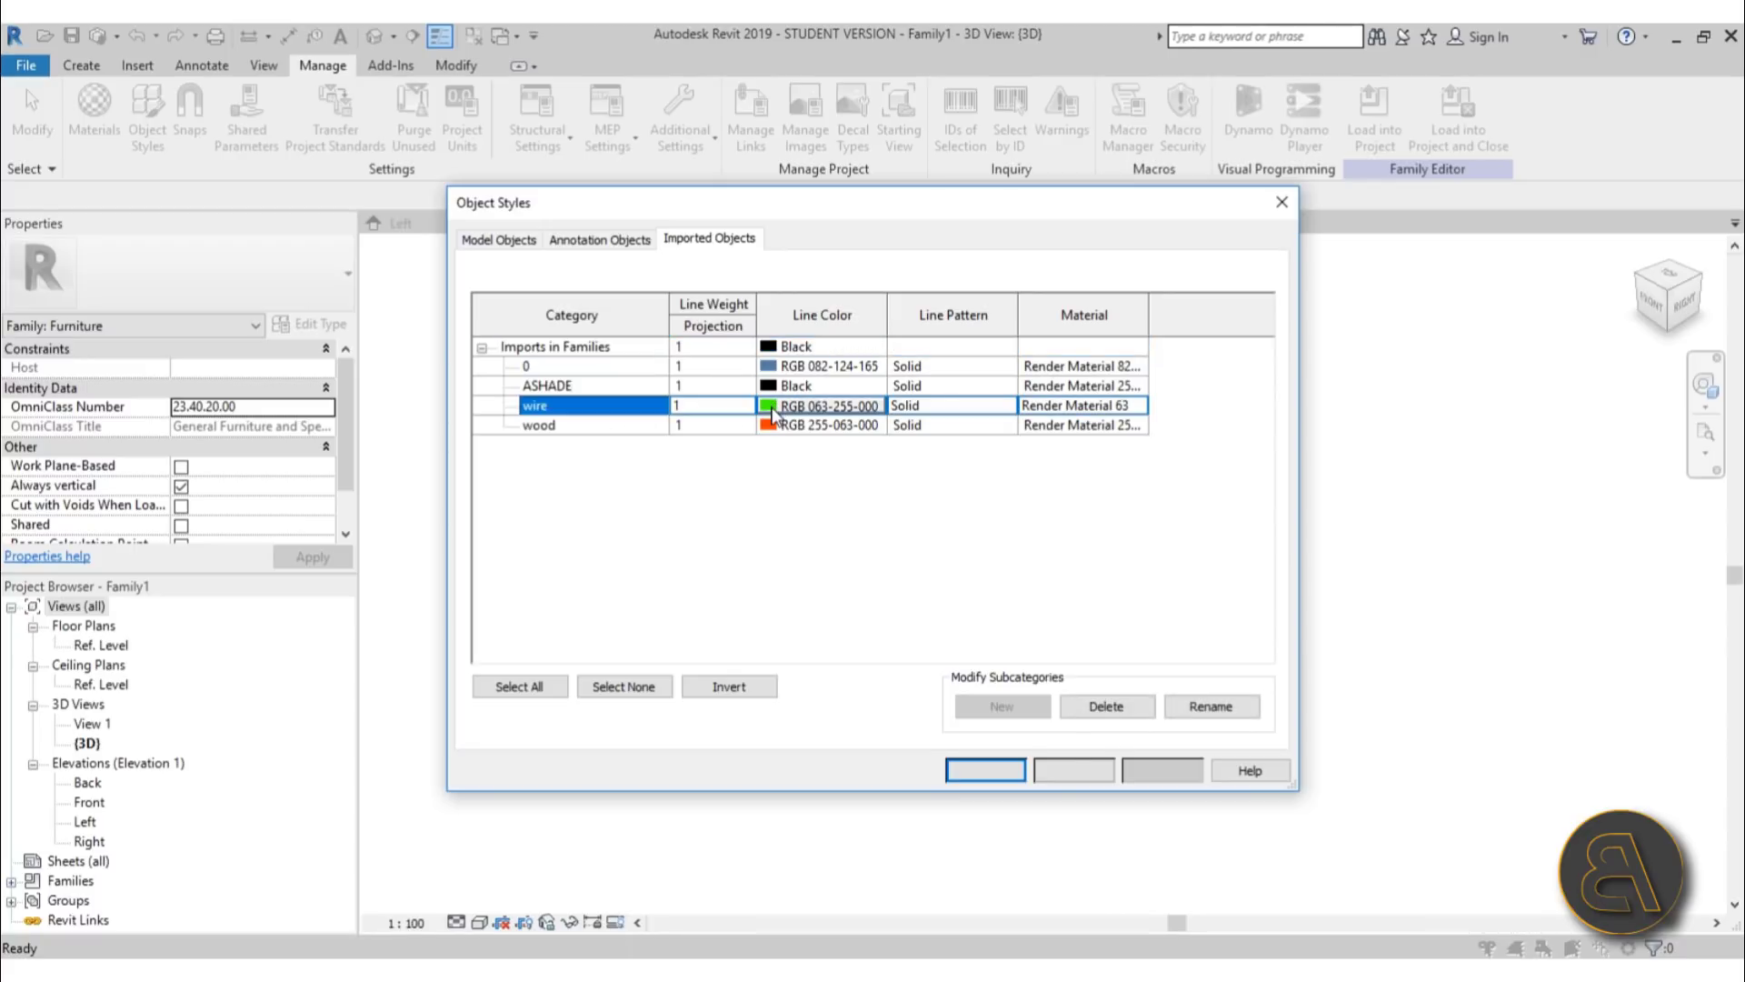
click(775, 411)
click(786, 460)
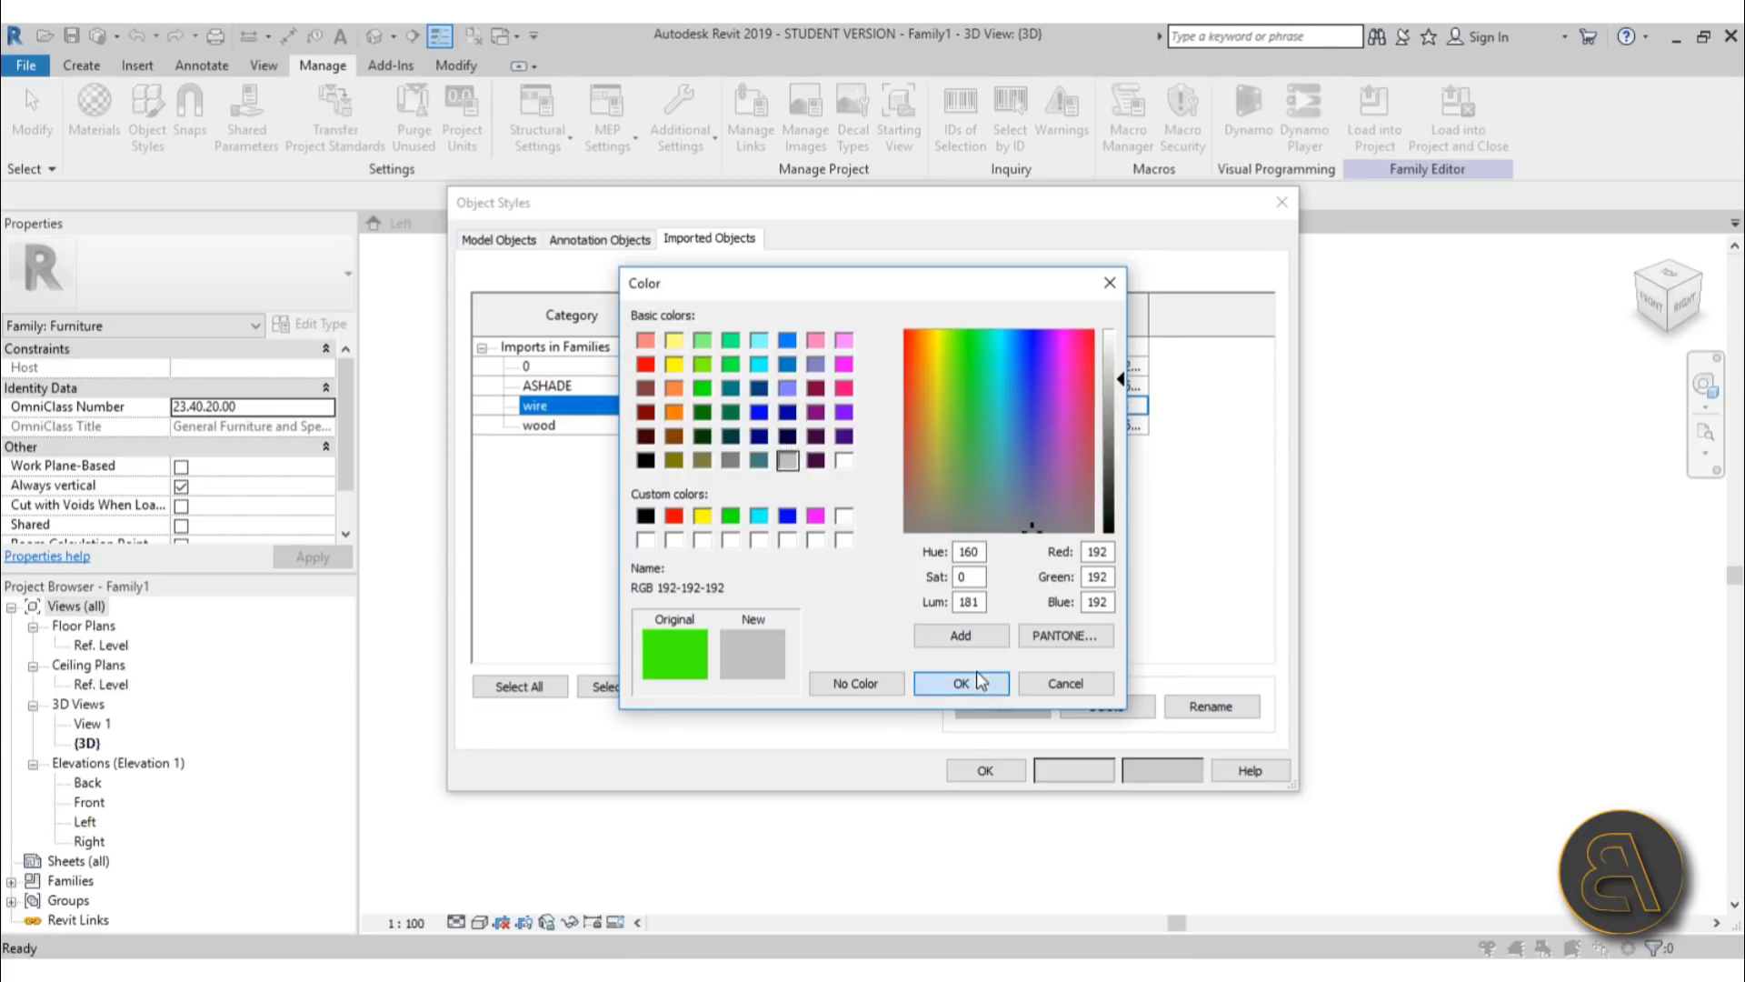
click(961, 683)
- Set the wood layer's line colour to a muted brown, RGB 177-157-078
click(773, 426)
click(772, 426)
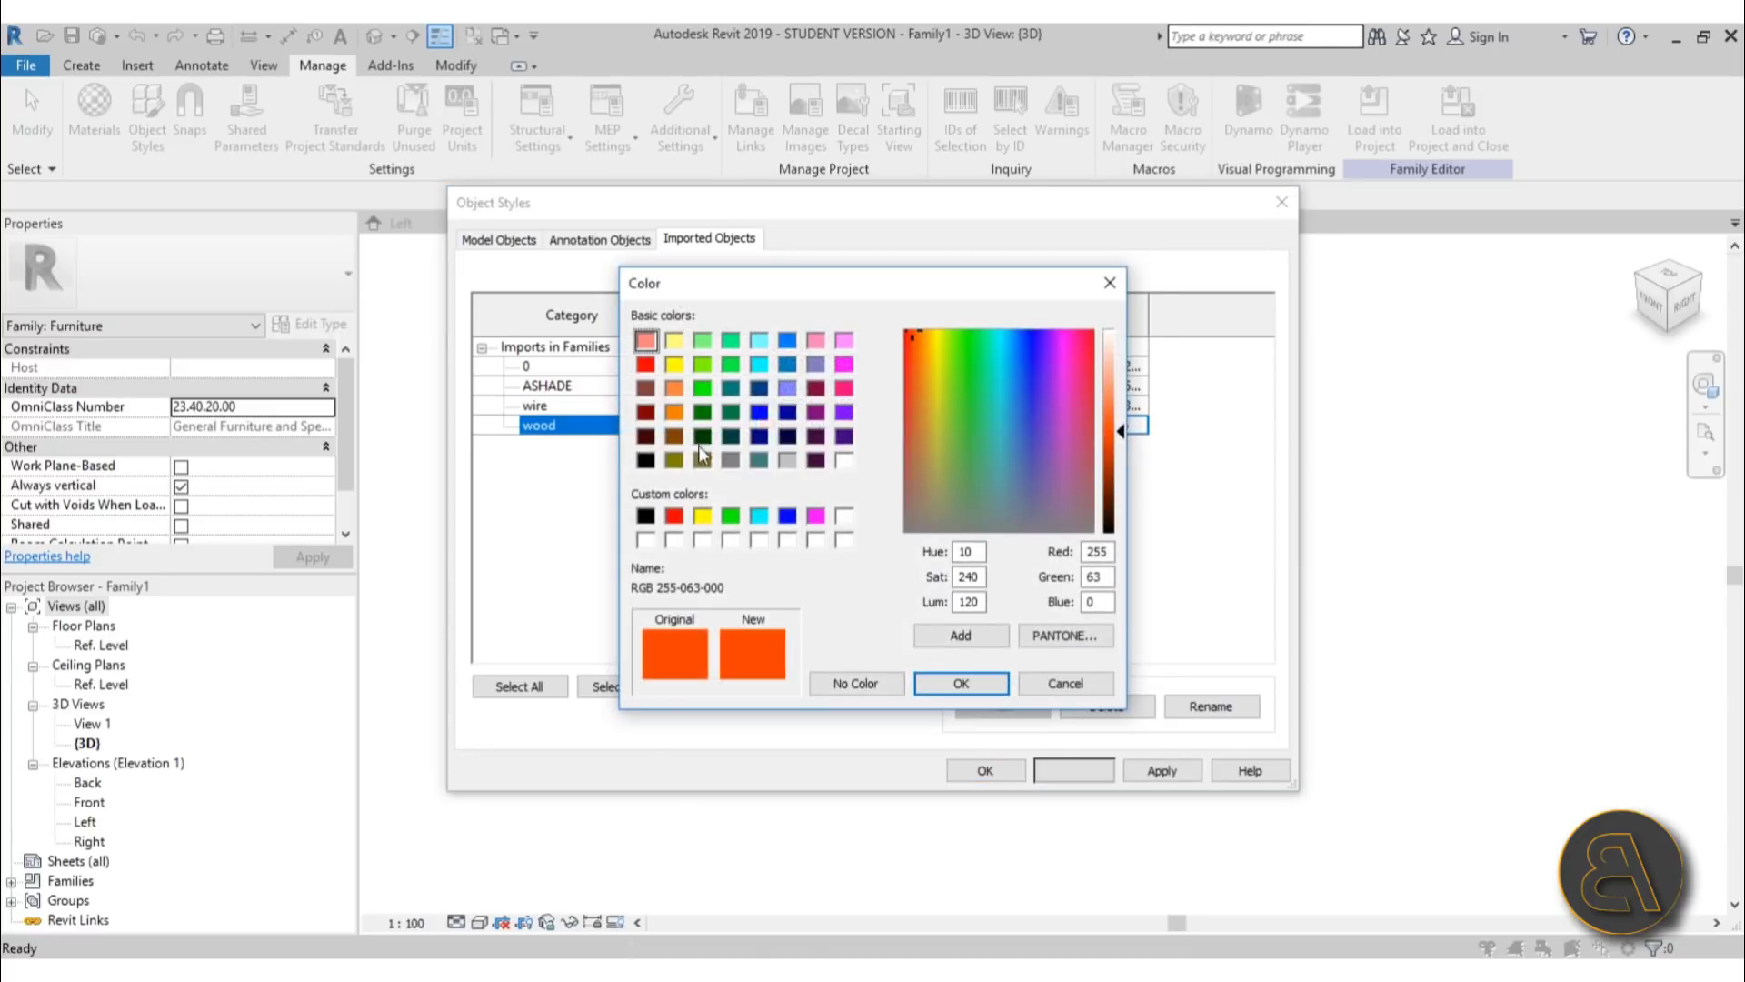
click(675, 414)
click(931, 454)
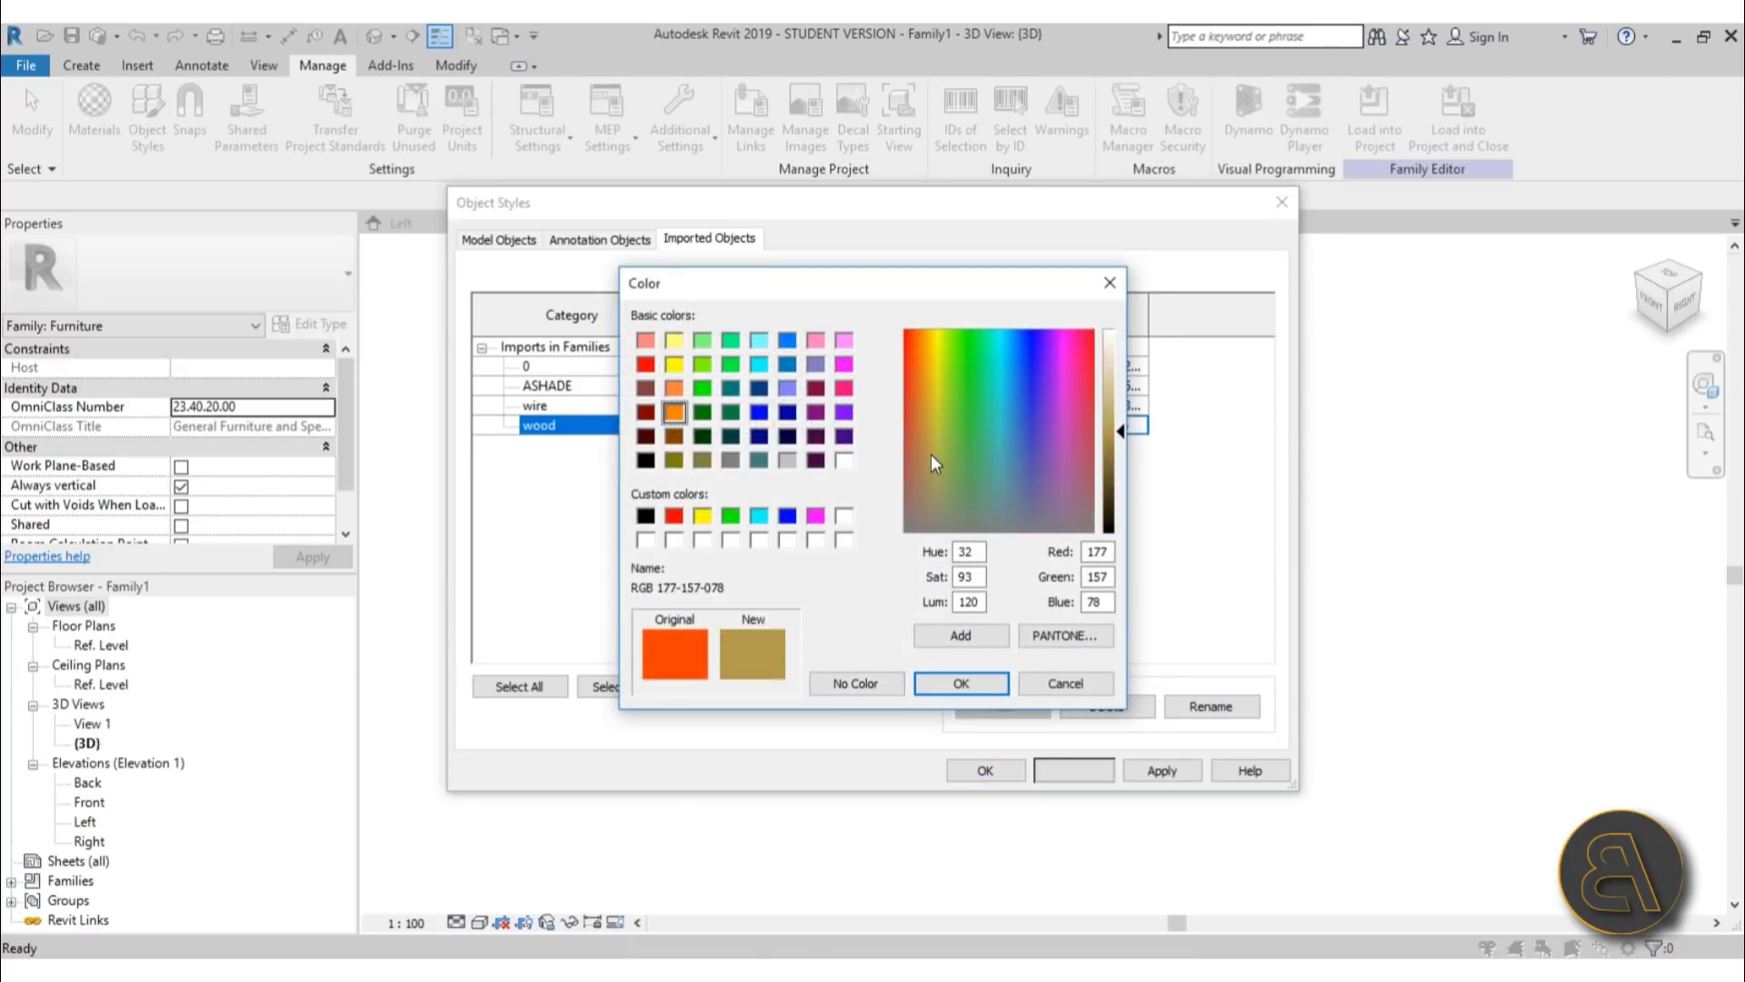
click(961, 683)
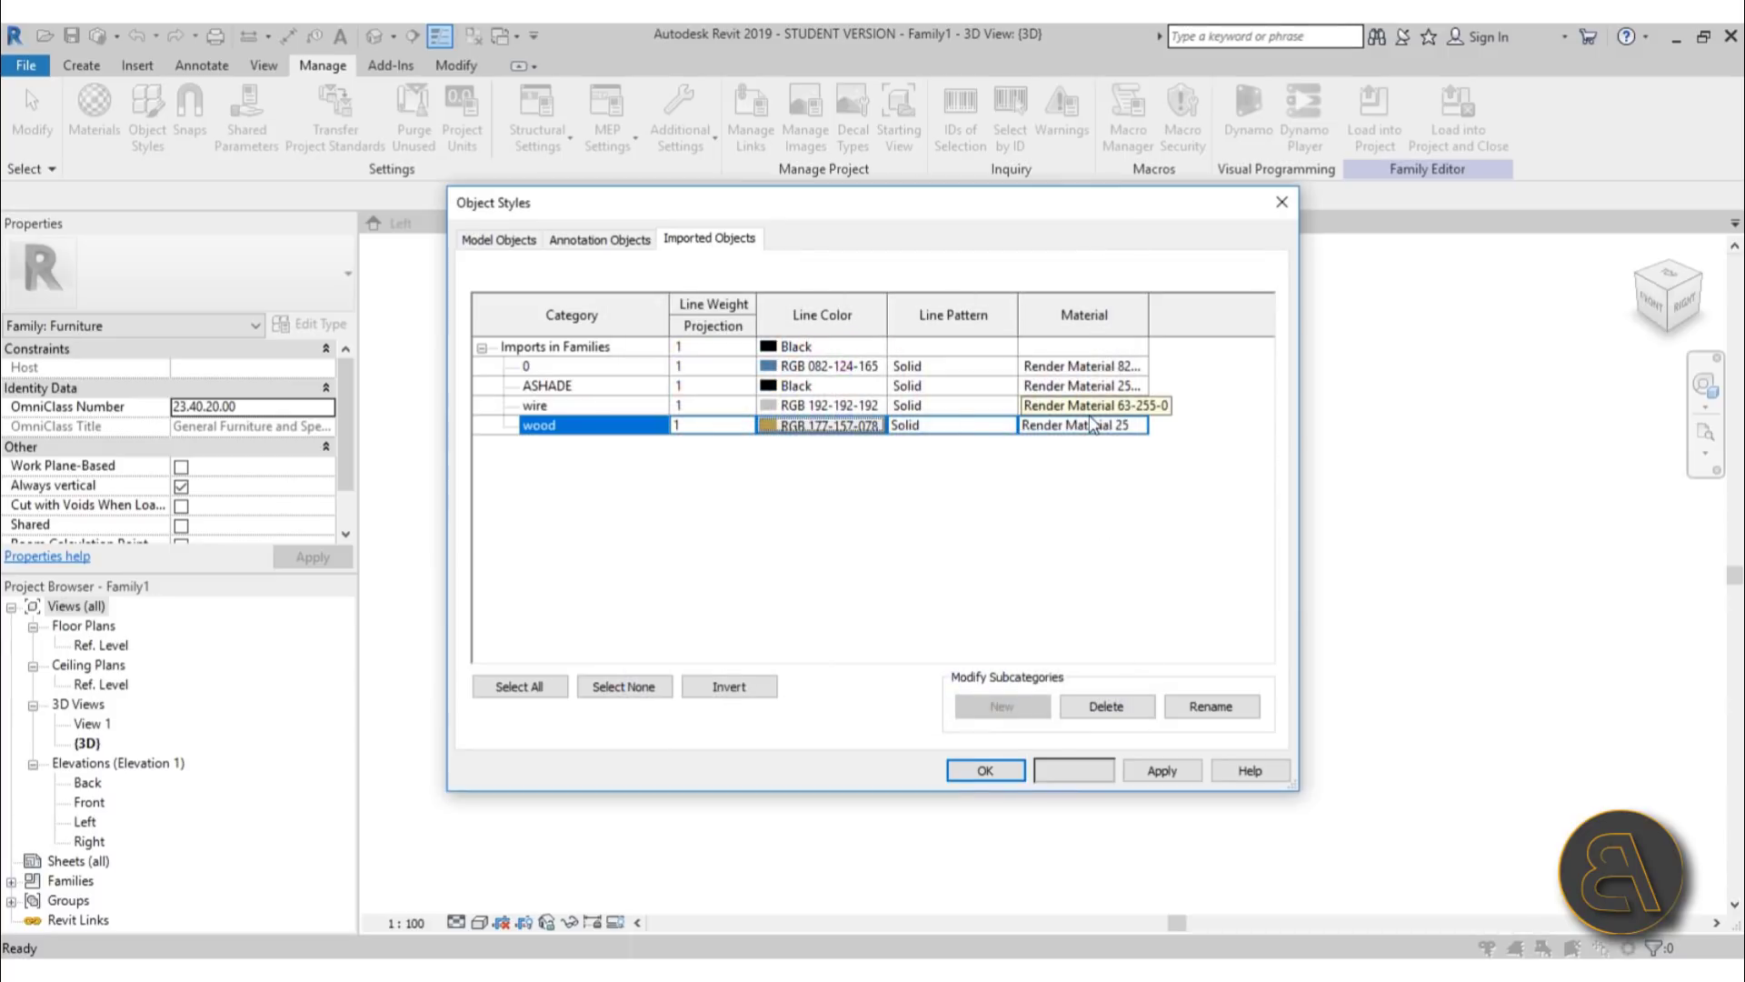
- Search the materials for "gre" and assign Acrylic from the AEC Materials library to the wire layer
click(1139, 410)
click(1140, 409)
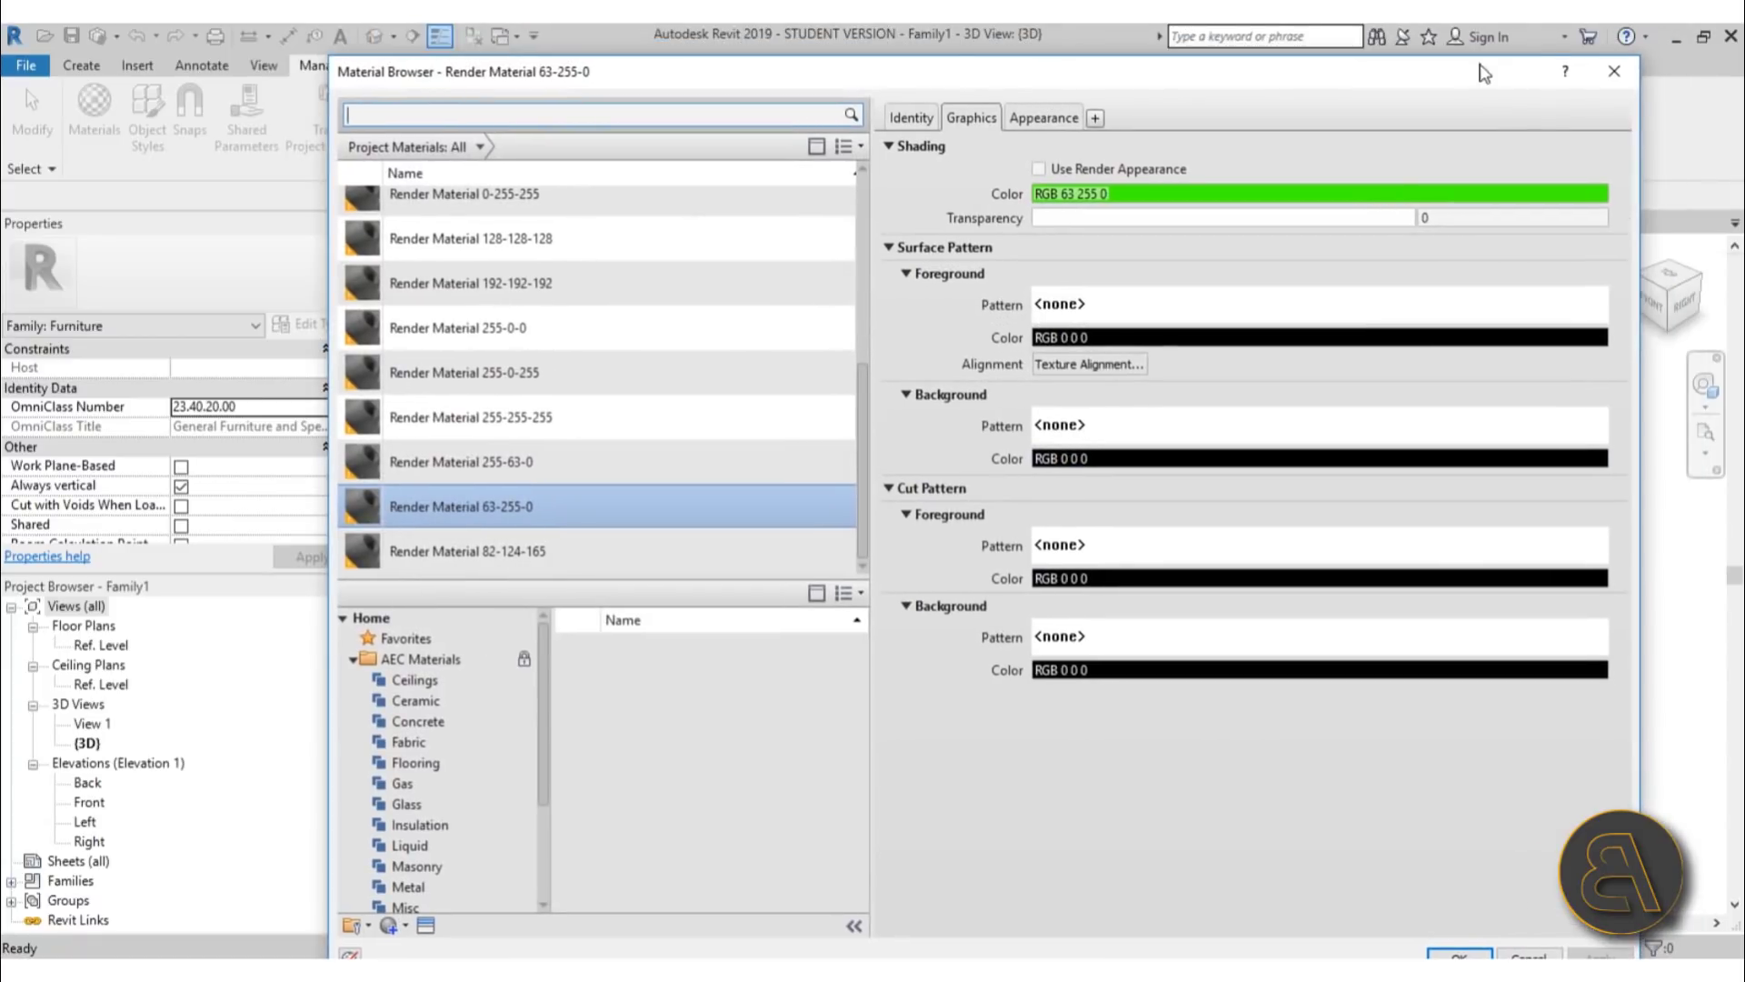
click(1632, 60)
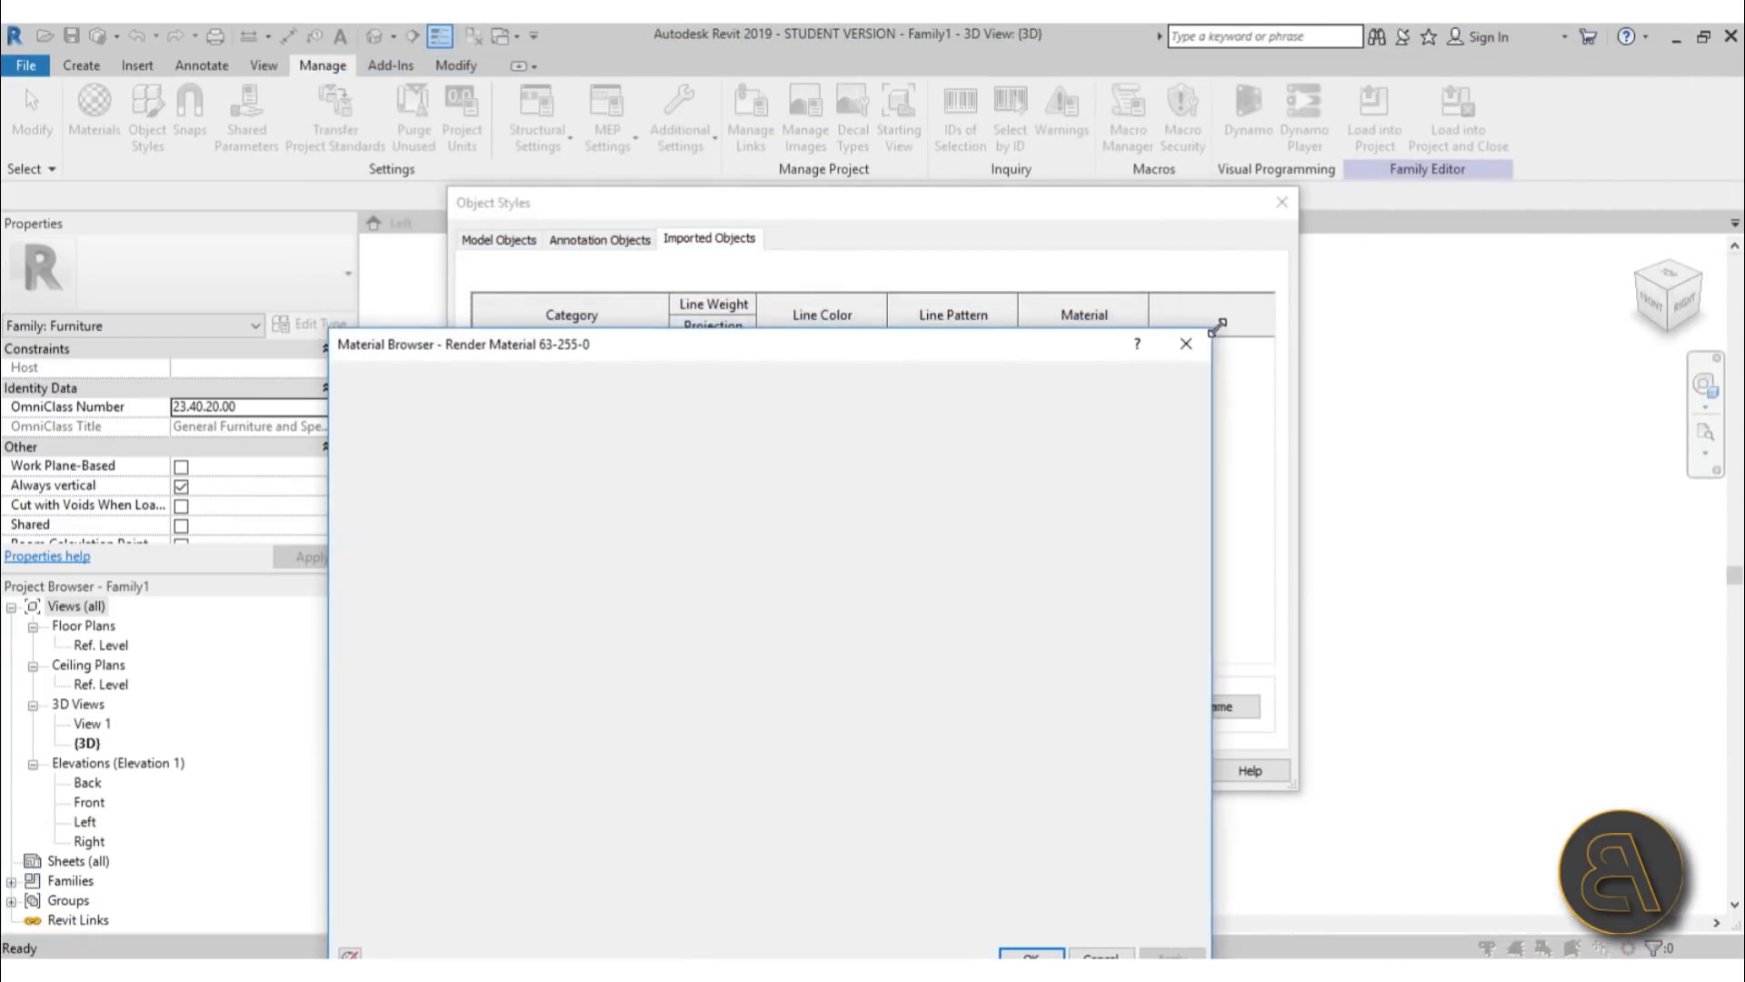
mouse_move(1064, 344)
mouse_down()
mouse_move(1718, 54)
mouse_move(1434, 195)
mouse_move(1272, 129)
mouse_up()
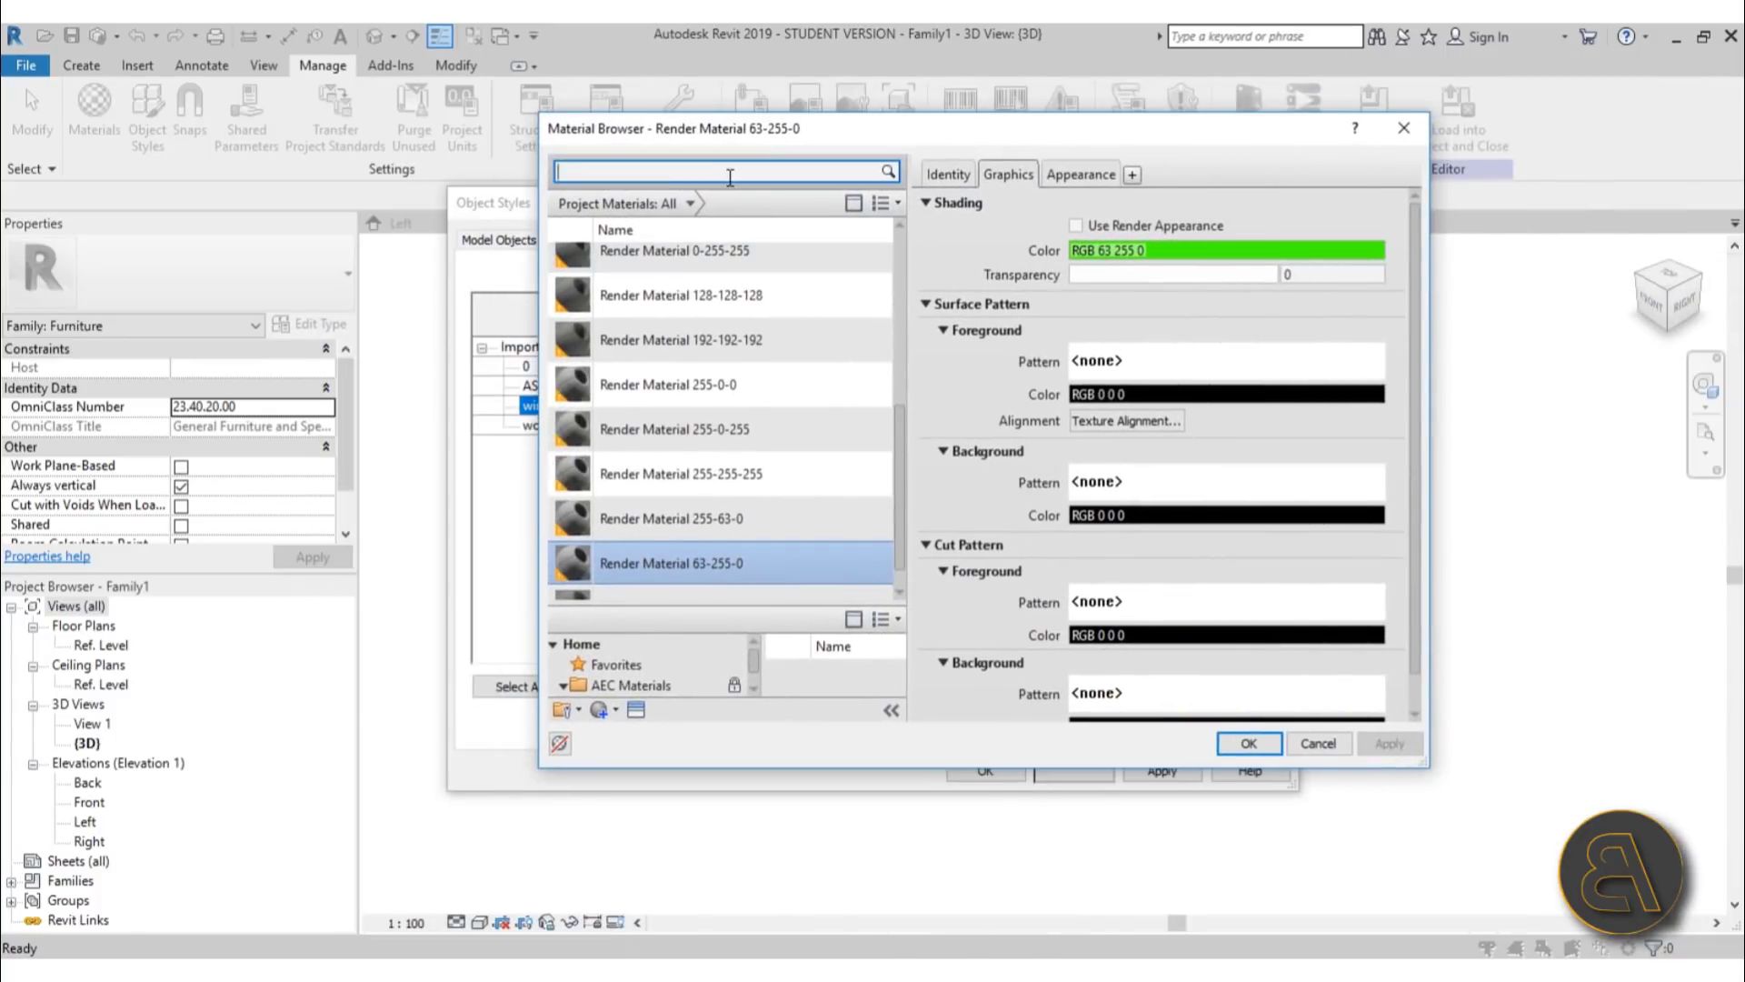
click(729, 177)
text(gre)
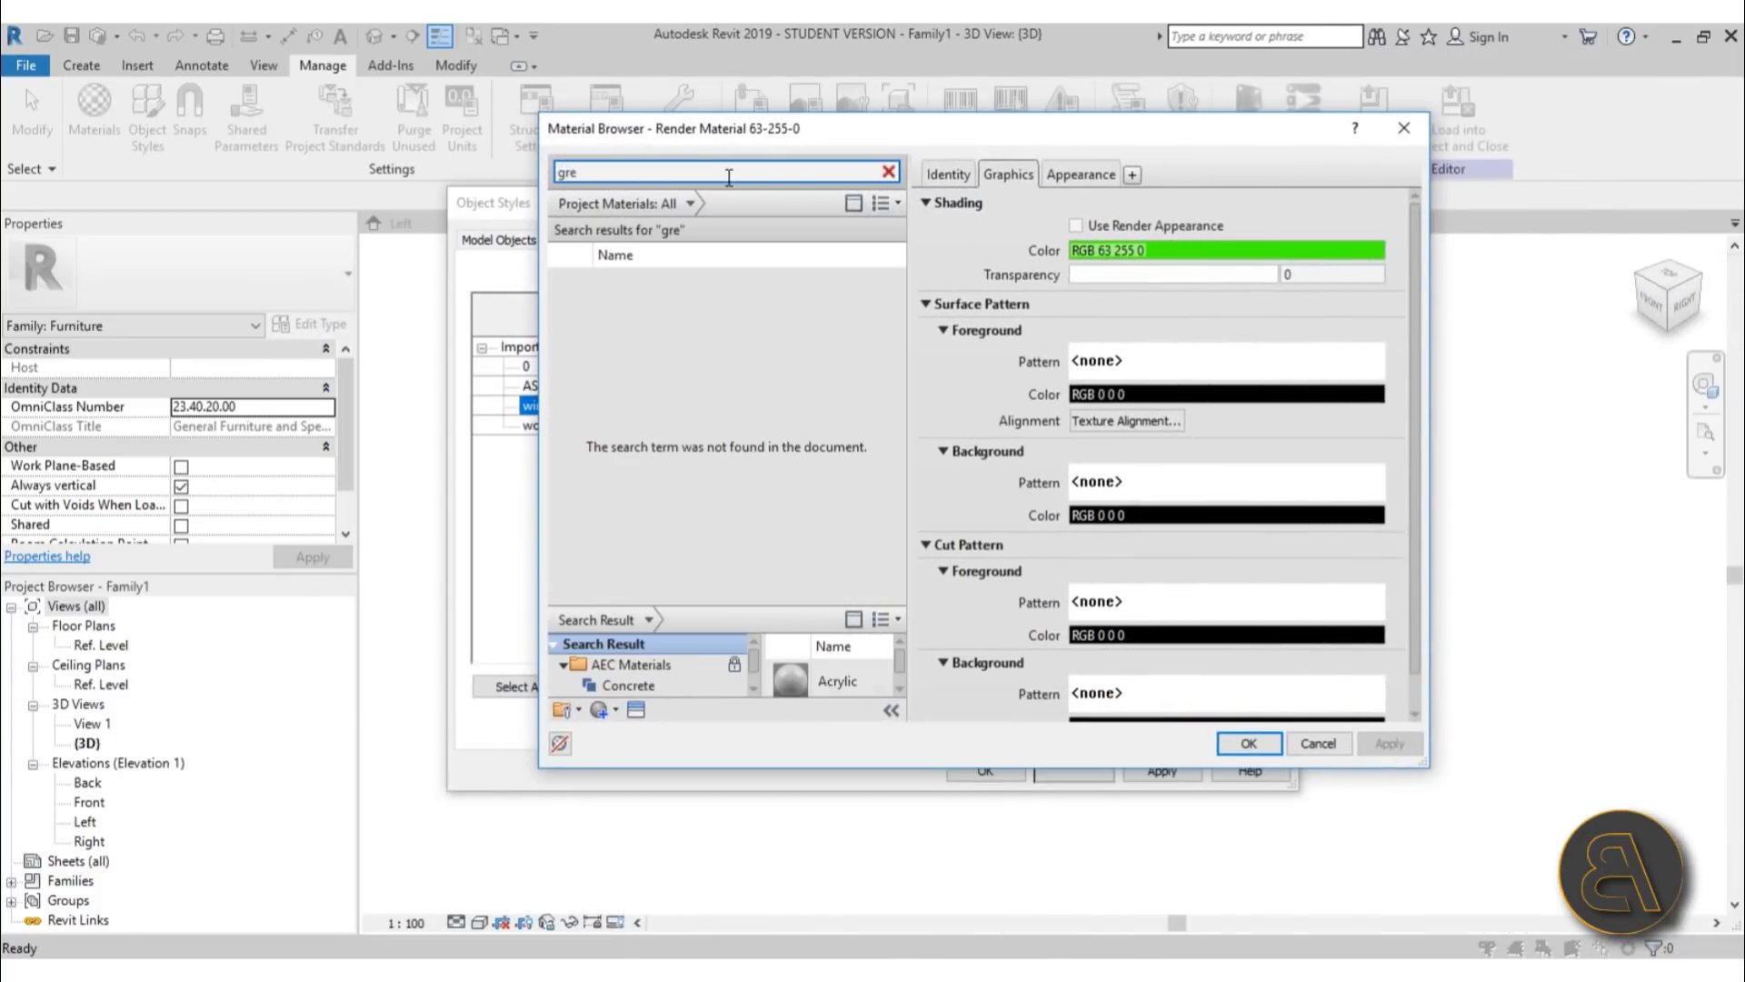
mouse_move(843, 699)
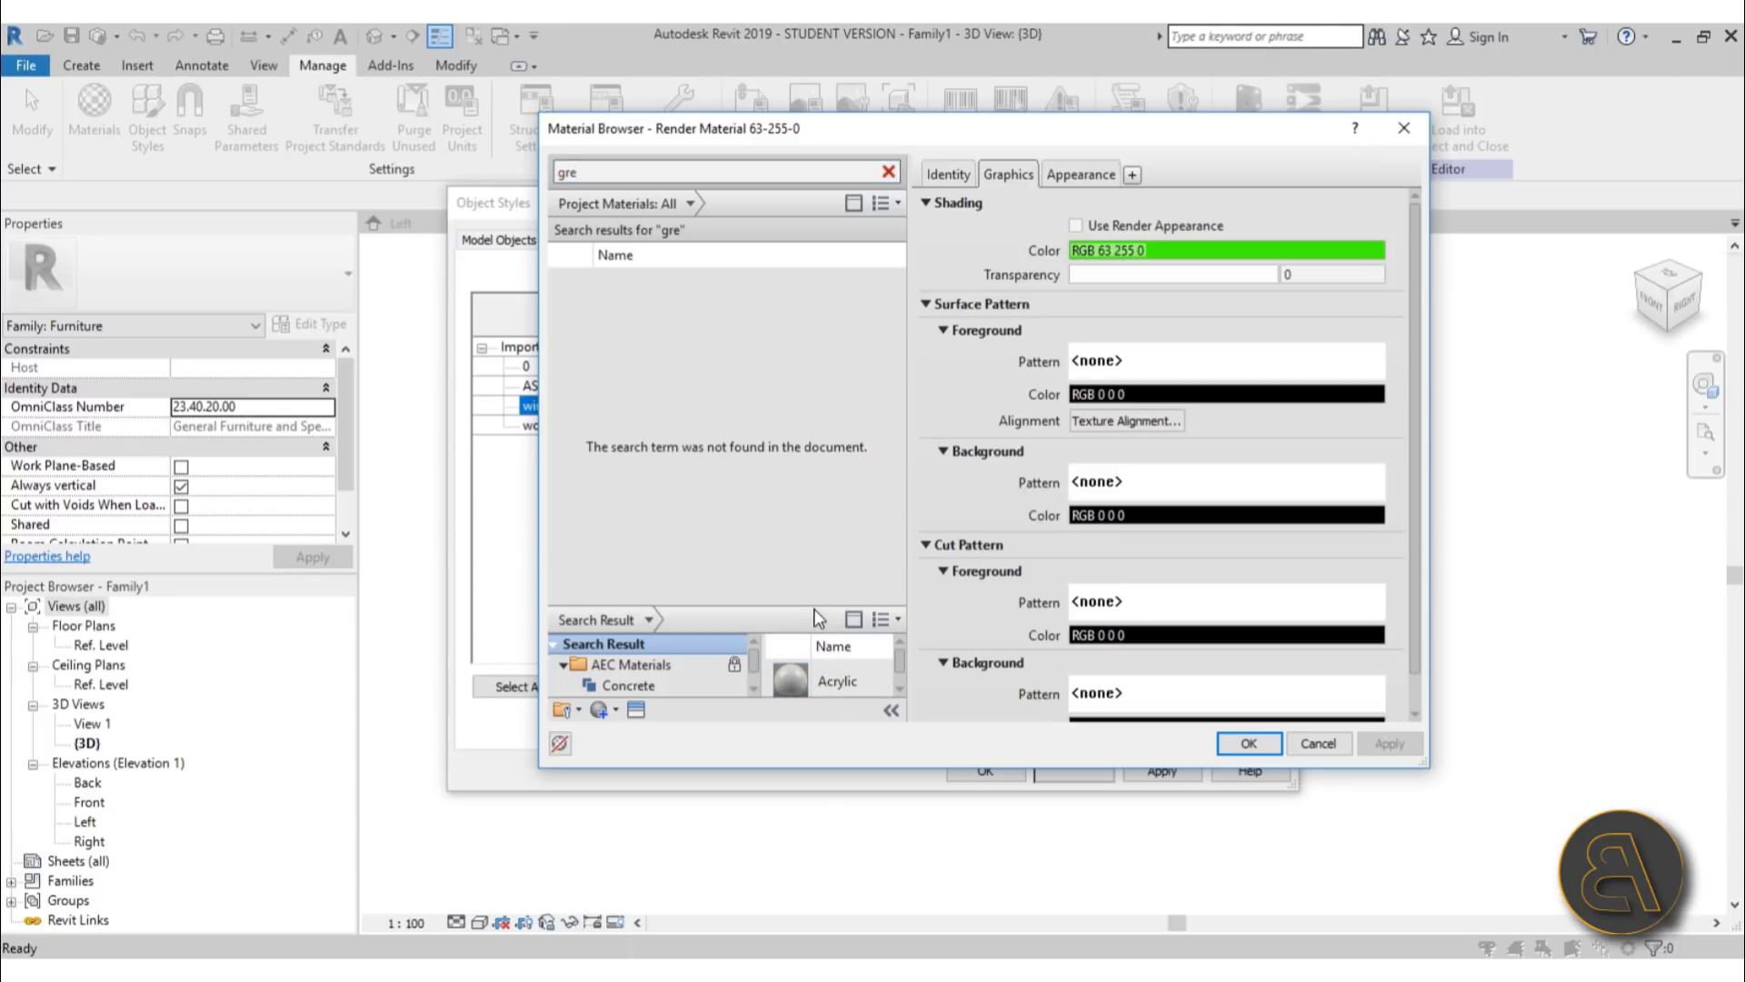
drag(791, 602, 791, 394)
click(864, 480)
click(857, 473)
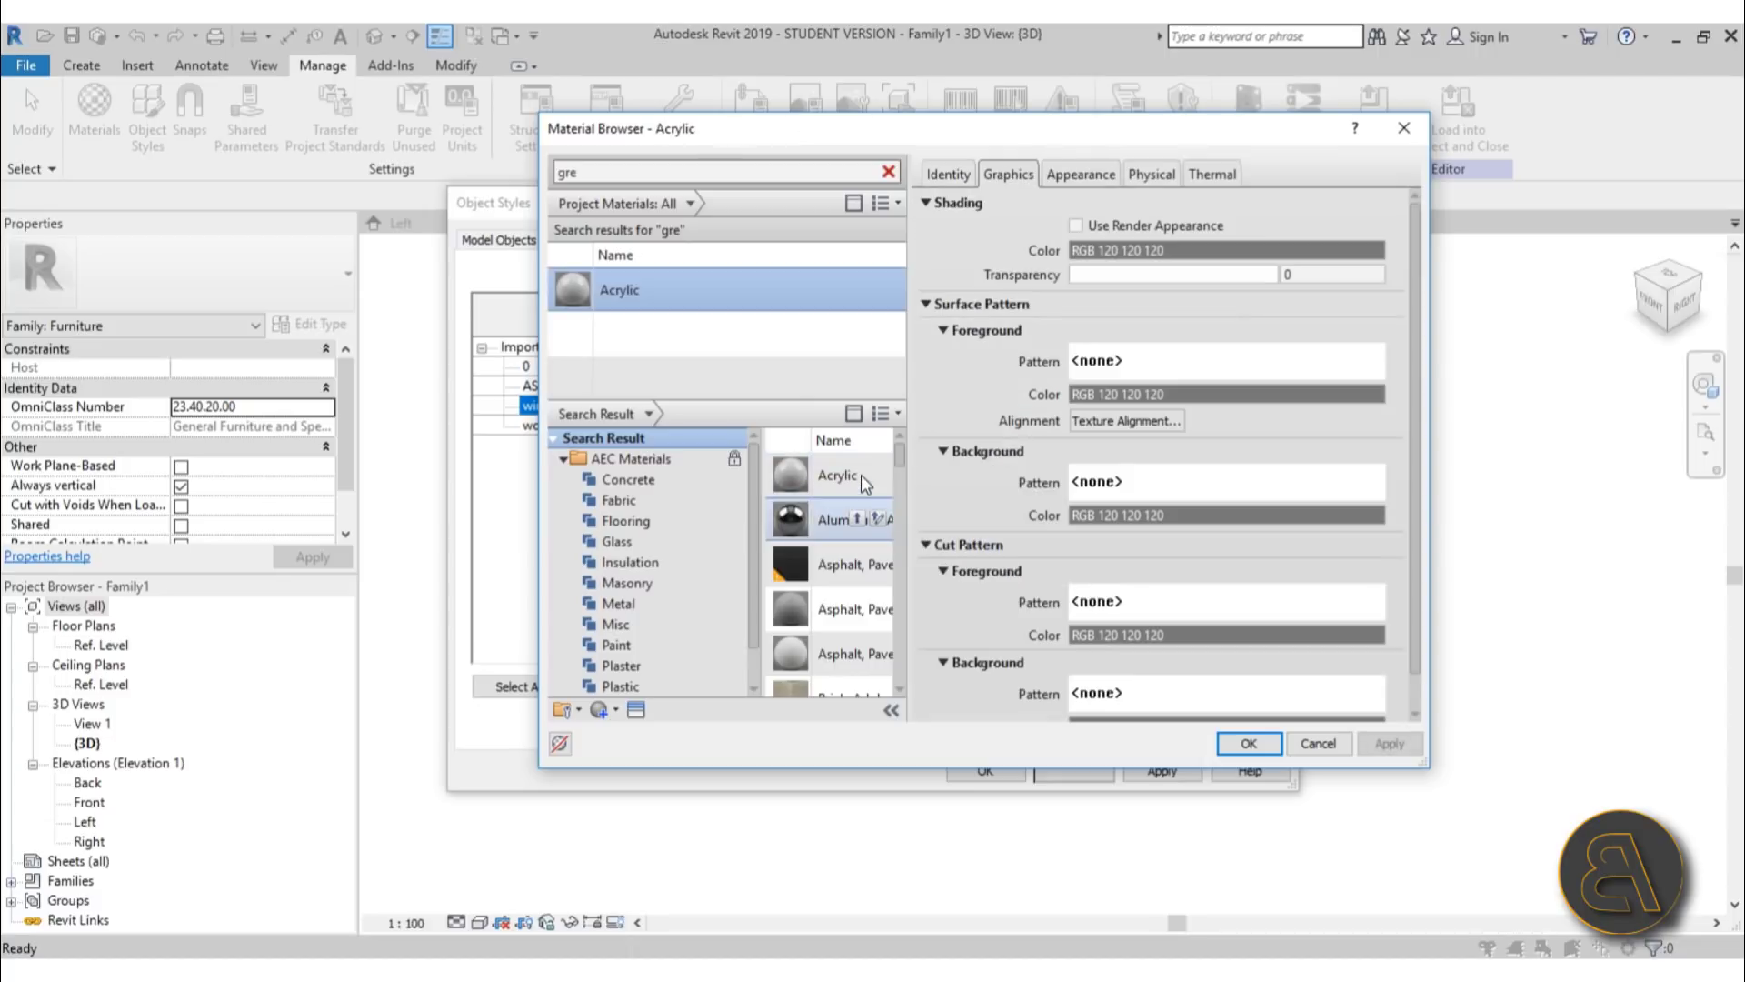
click(1255, 742)
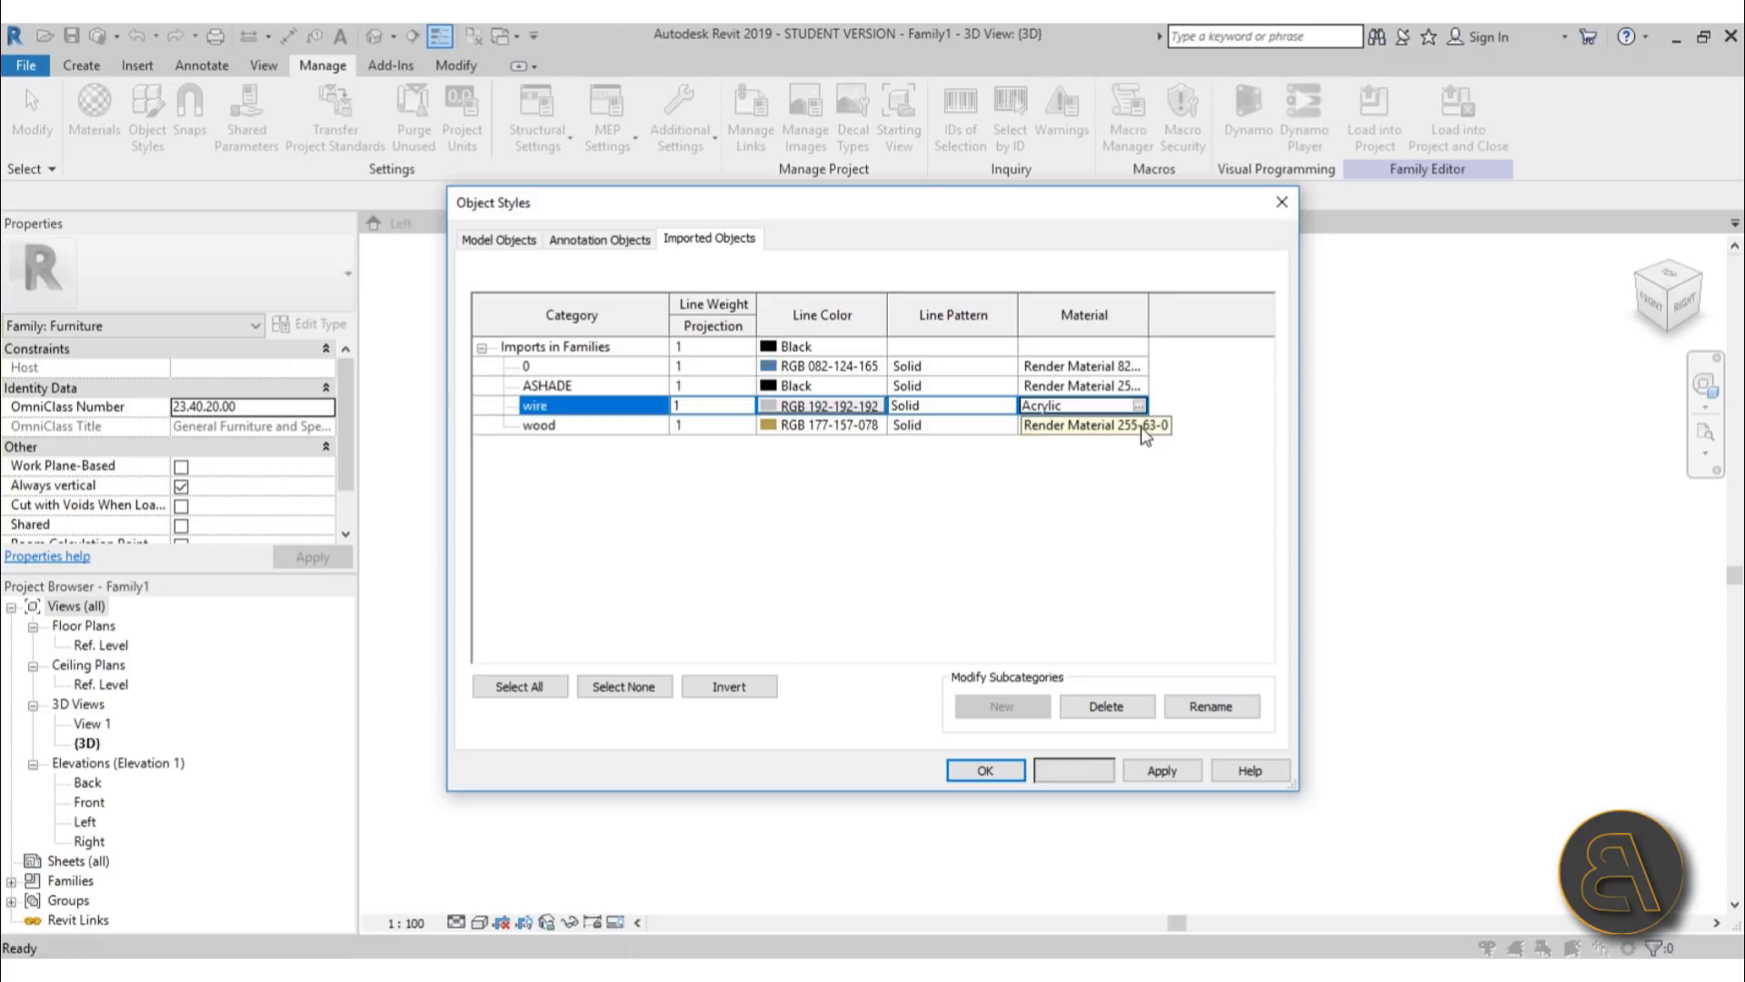
- Search the materials for "wood", assign Birch to the wood layer, and accept the object styles
click(1142, 427)
click(1141, 428)
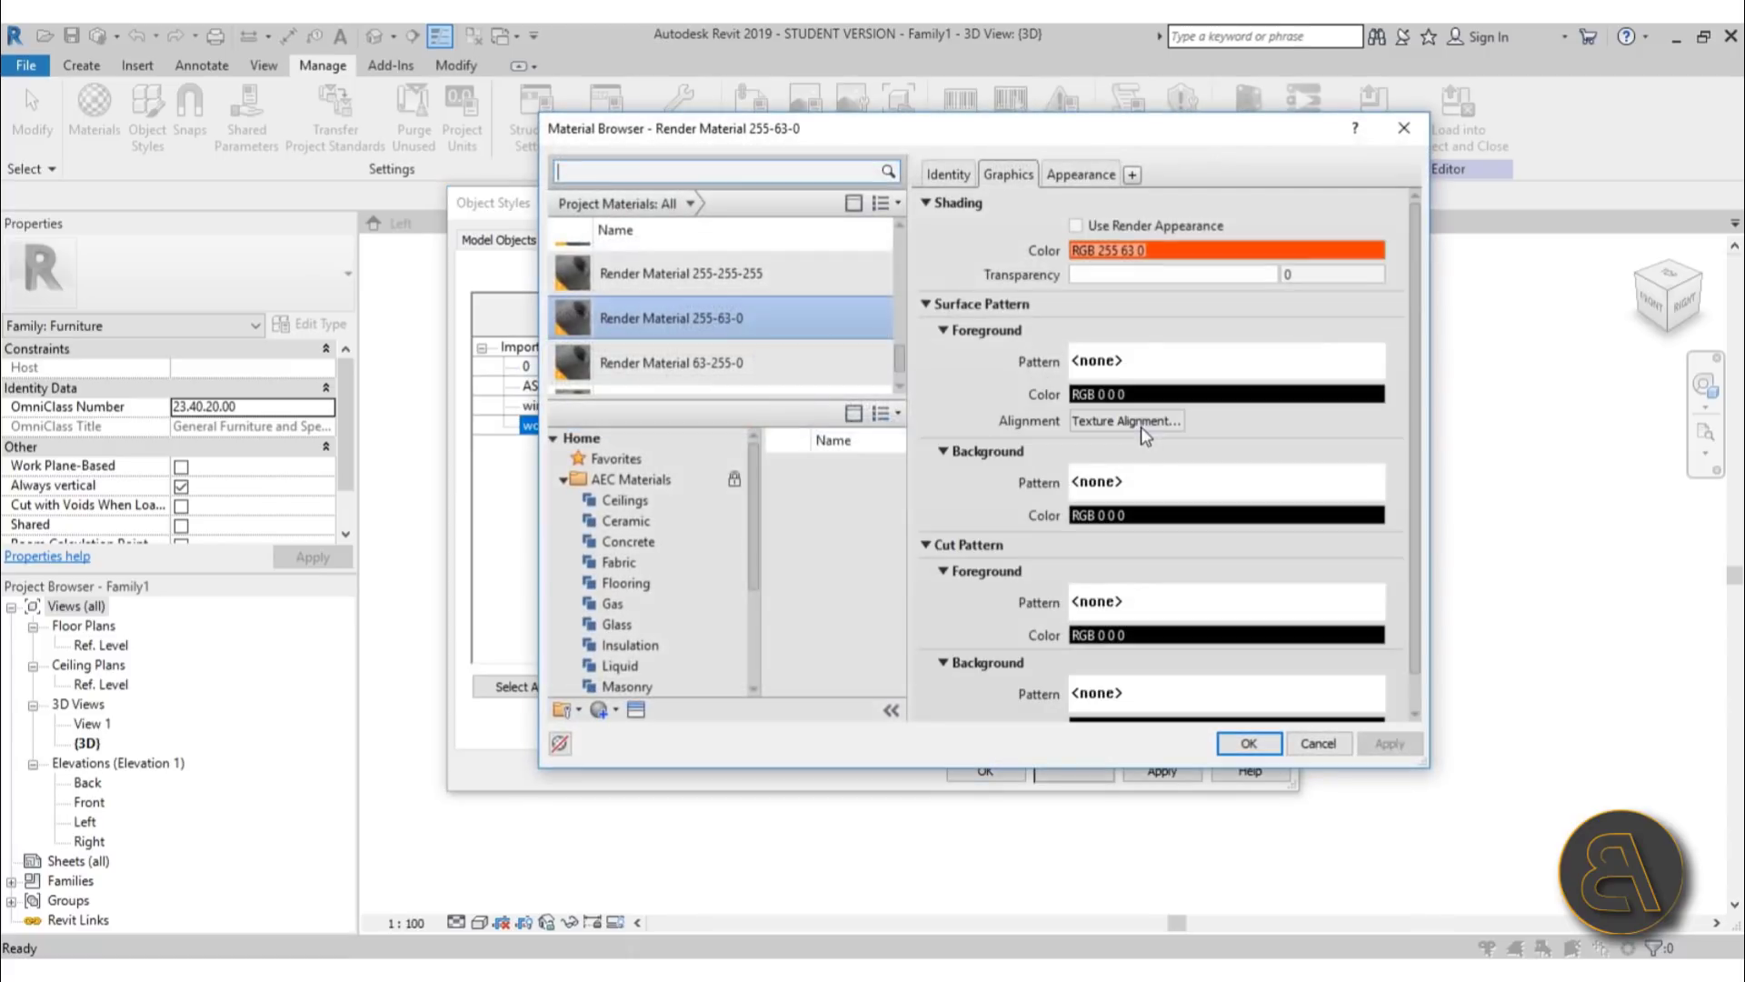
click(603, 164)
text(woo)
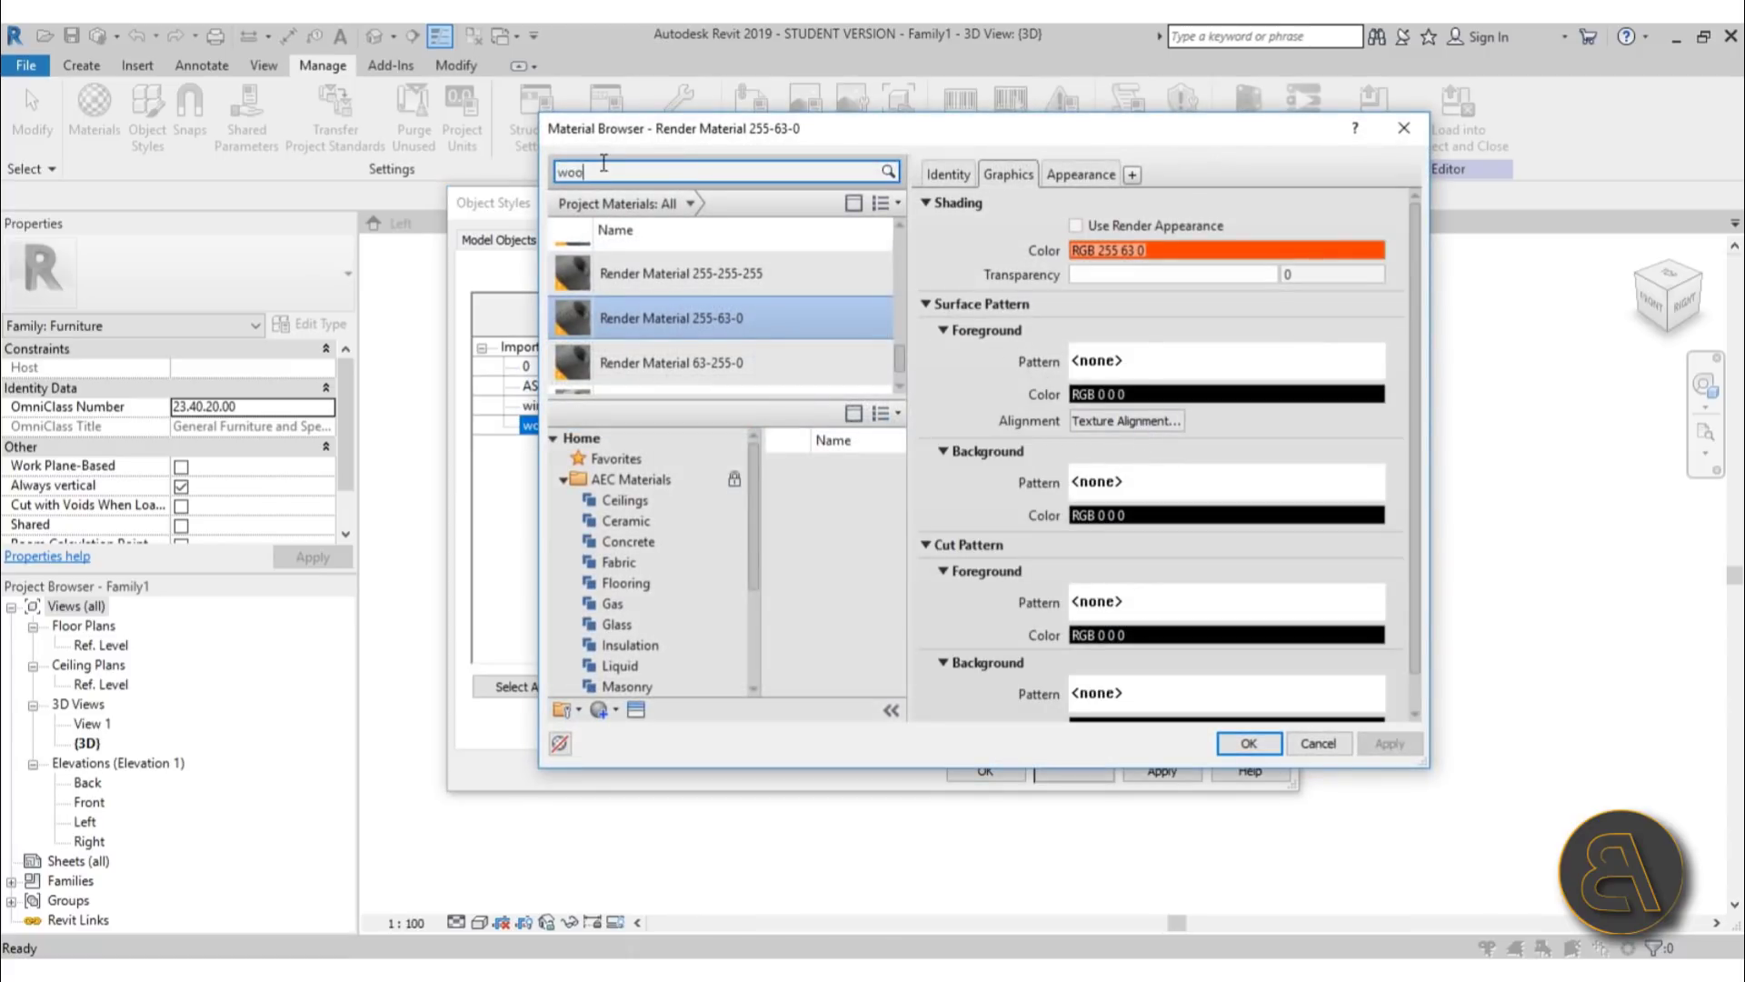
text(d)
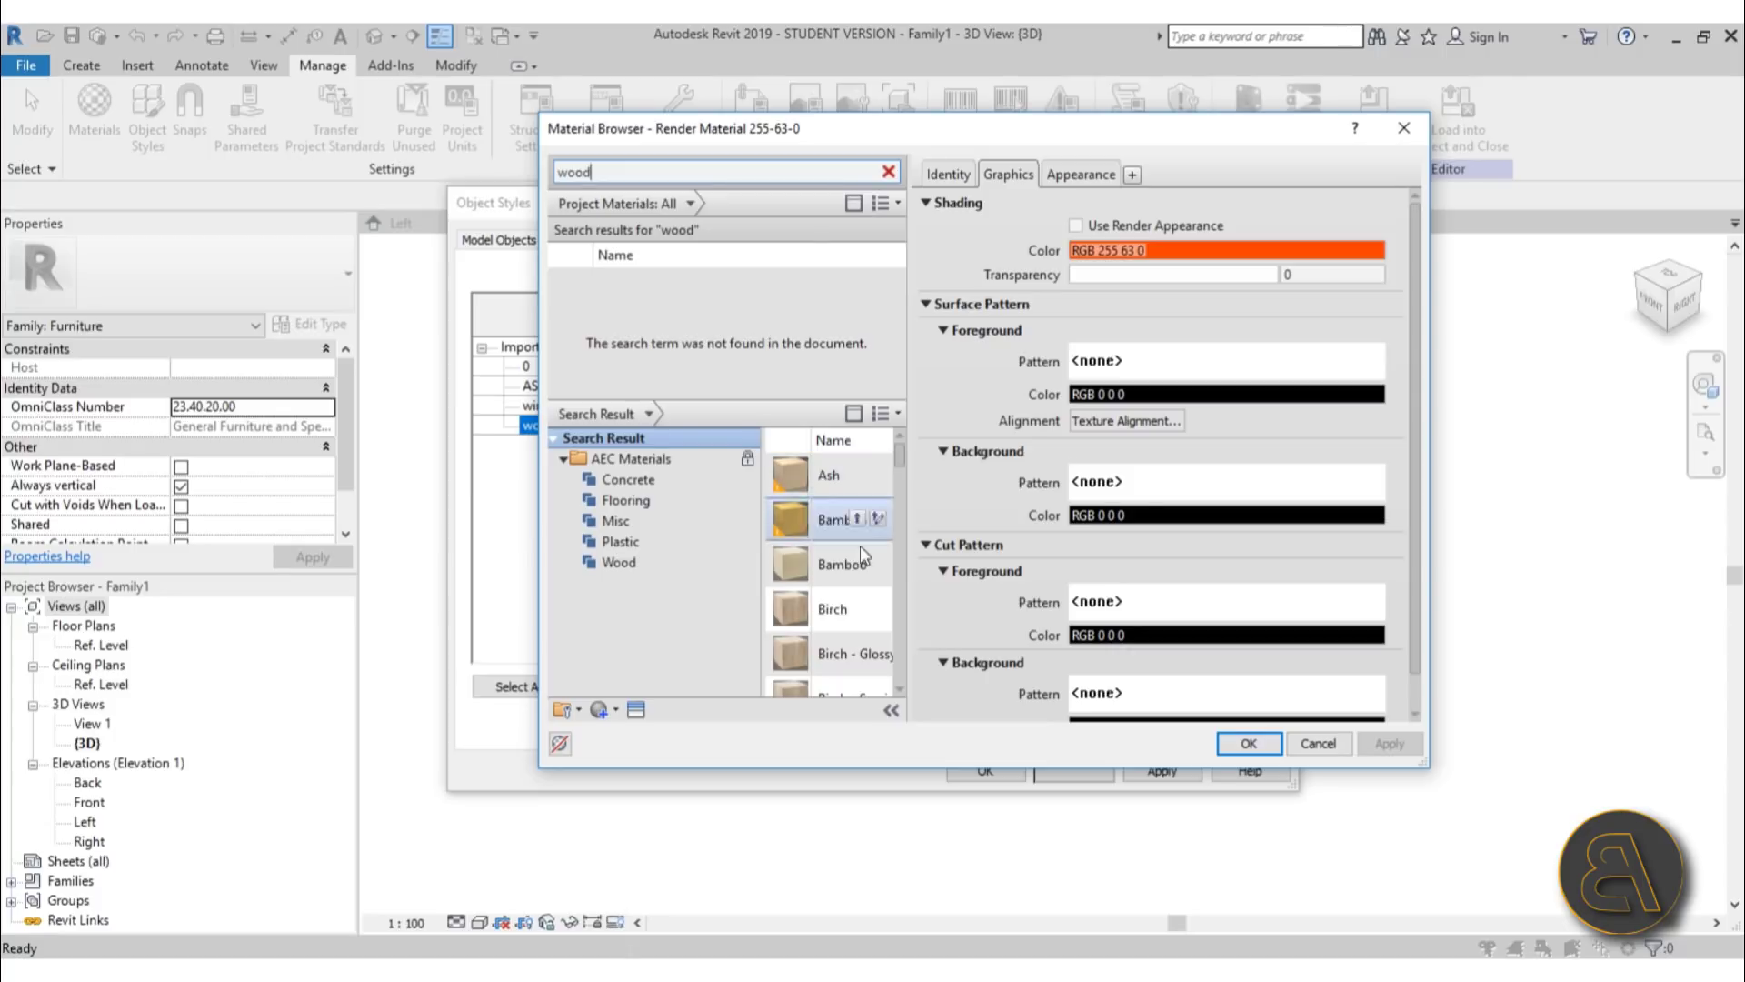
click(858, 608)
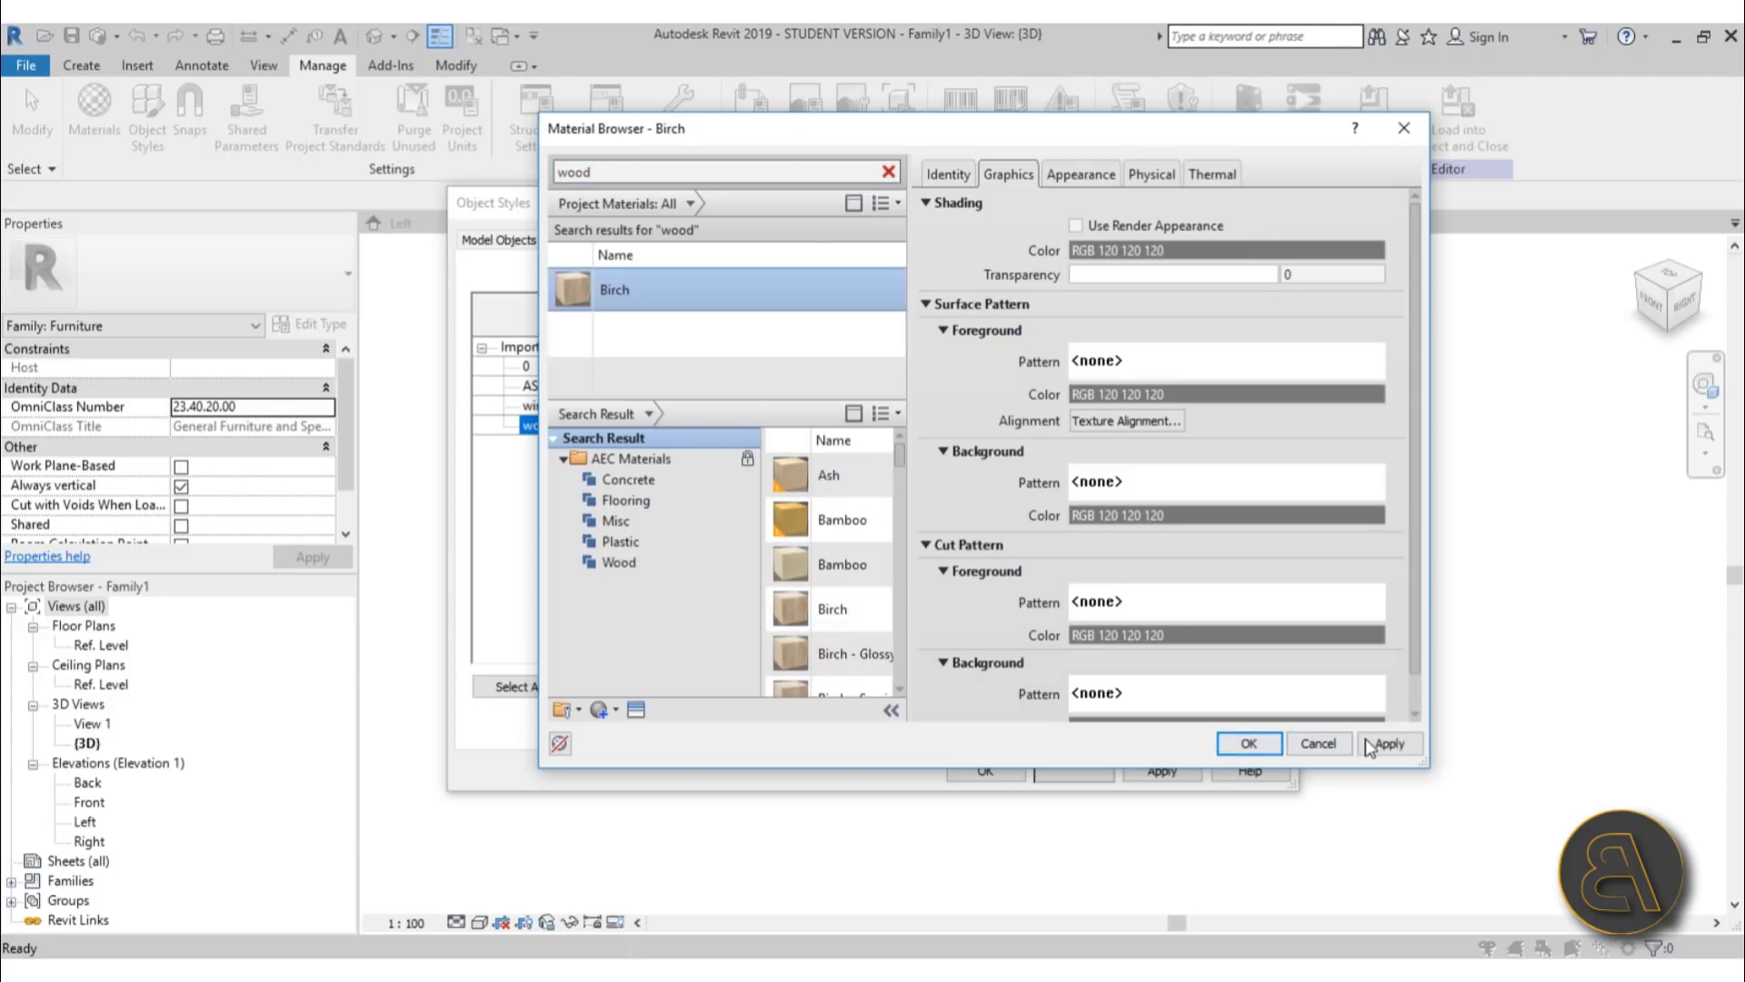
click(1389, 744)
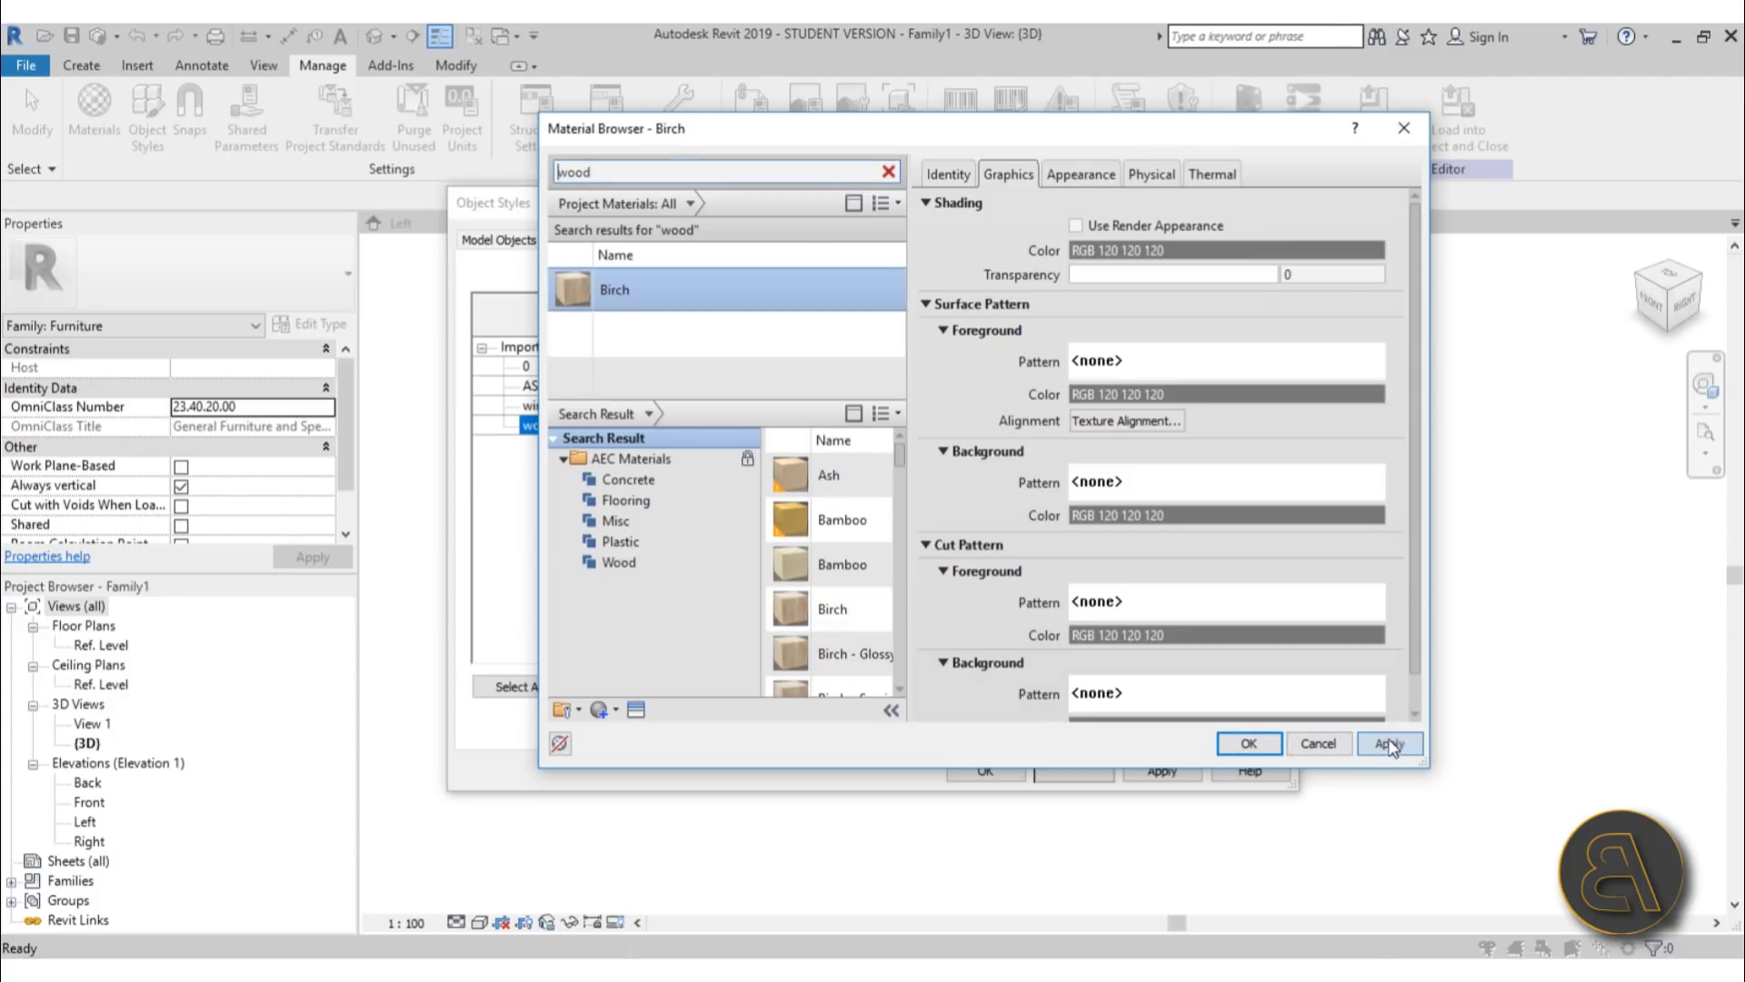
click(1250, 744)
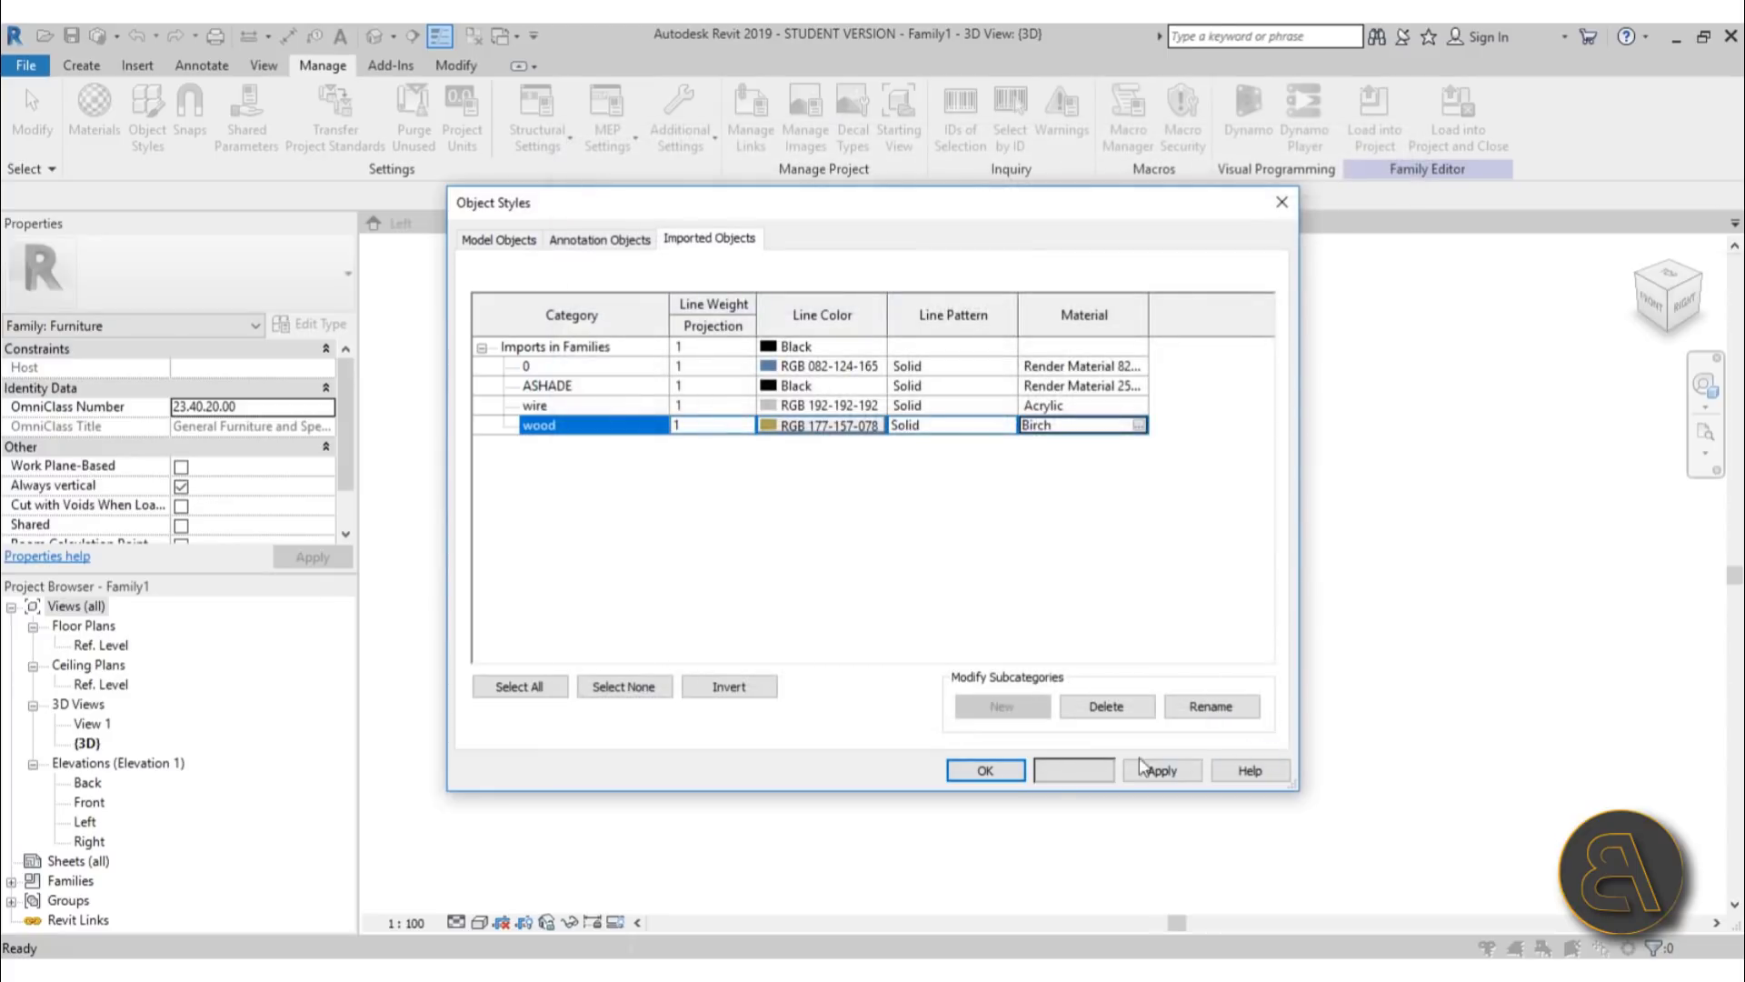
click(987, 772)
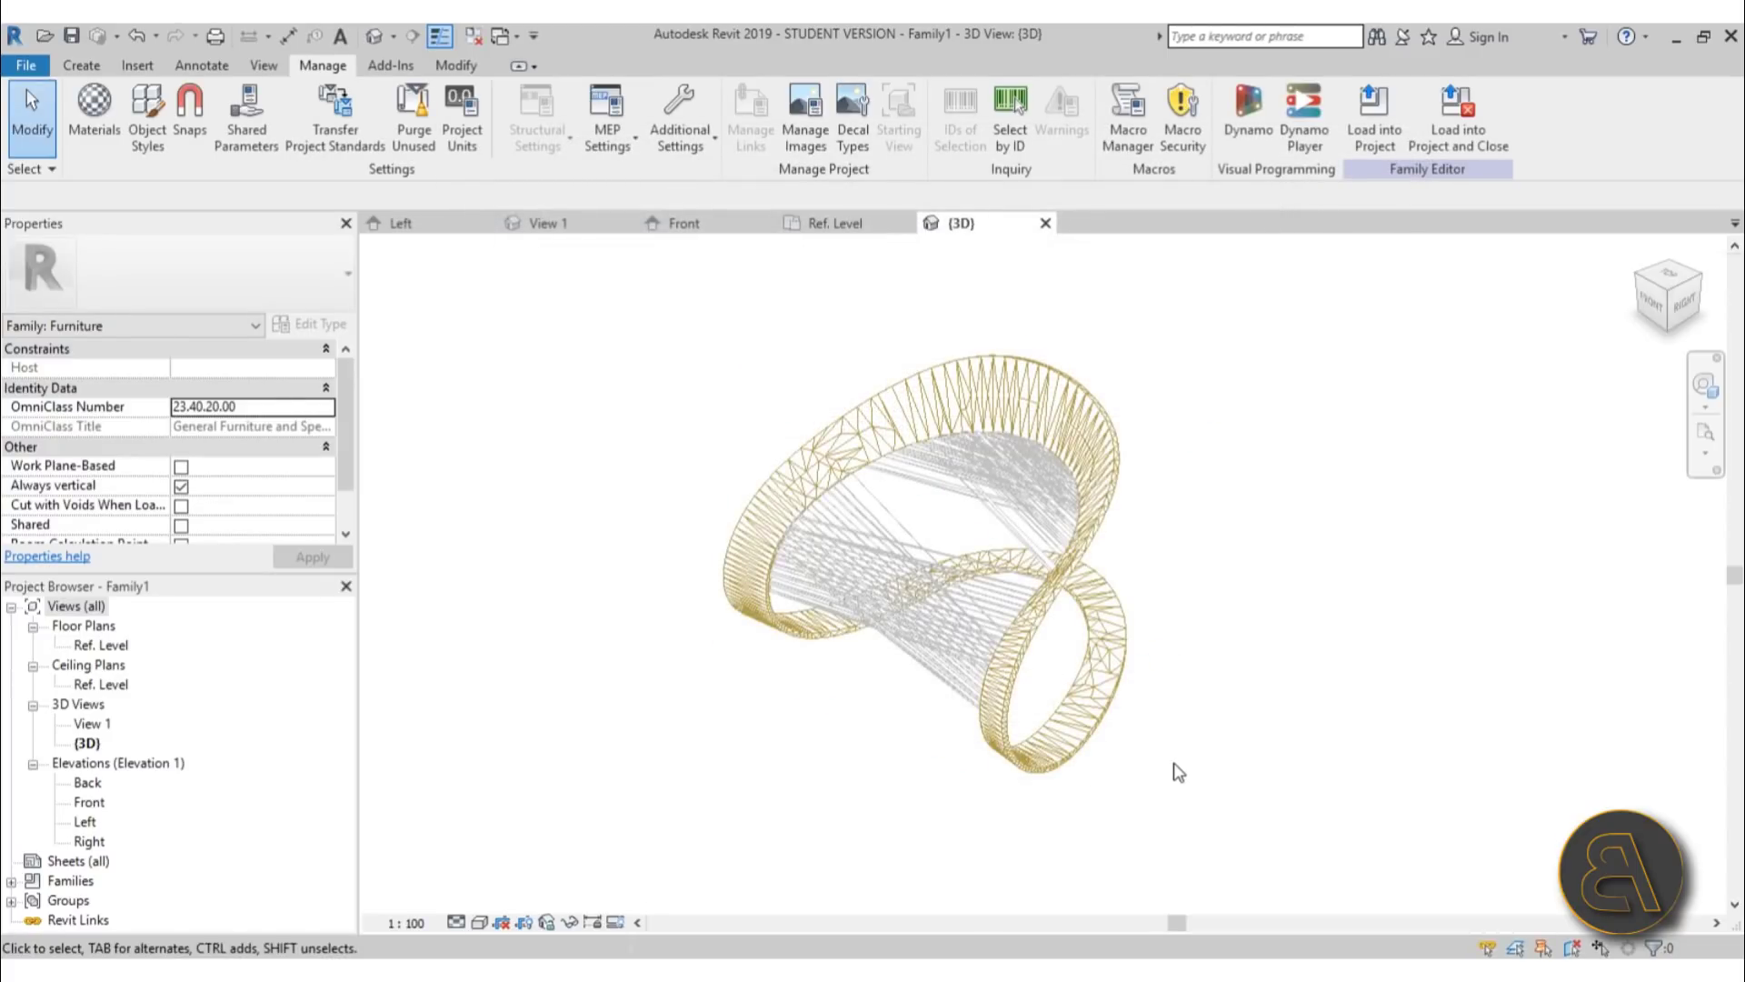
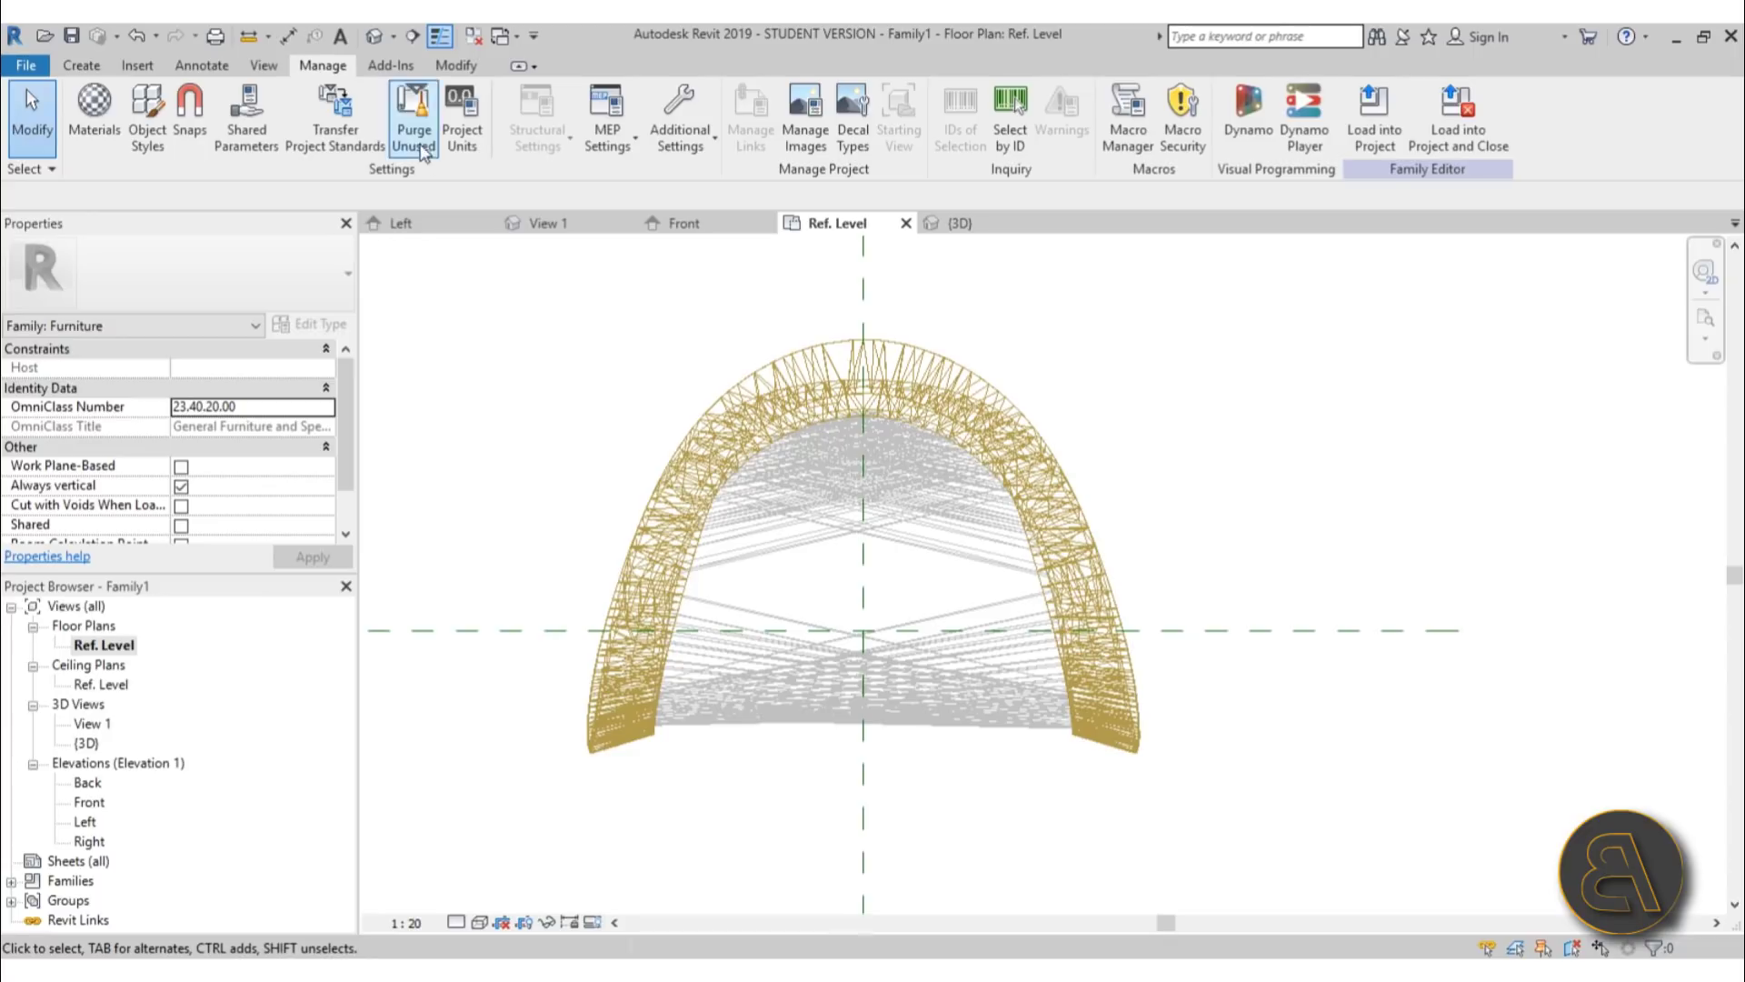
- Start a masking region on the Ref. Level plan and draw a line across the lower end of the frame's left leg
click(198, 64)
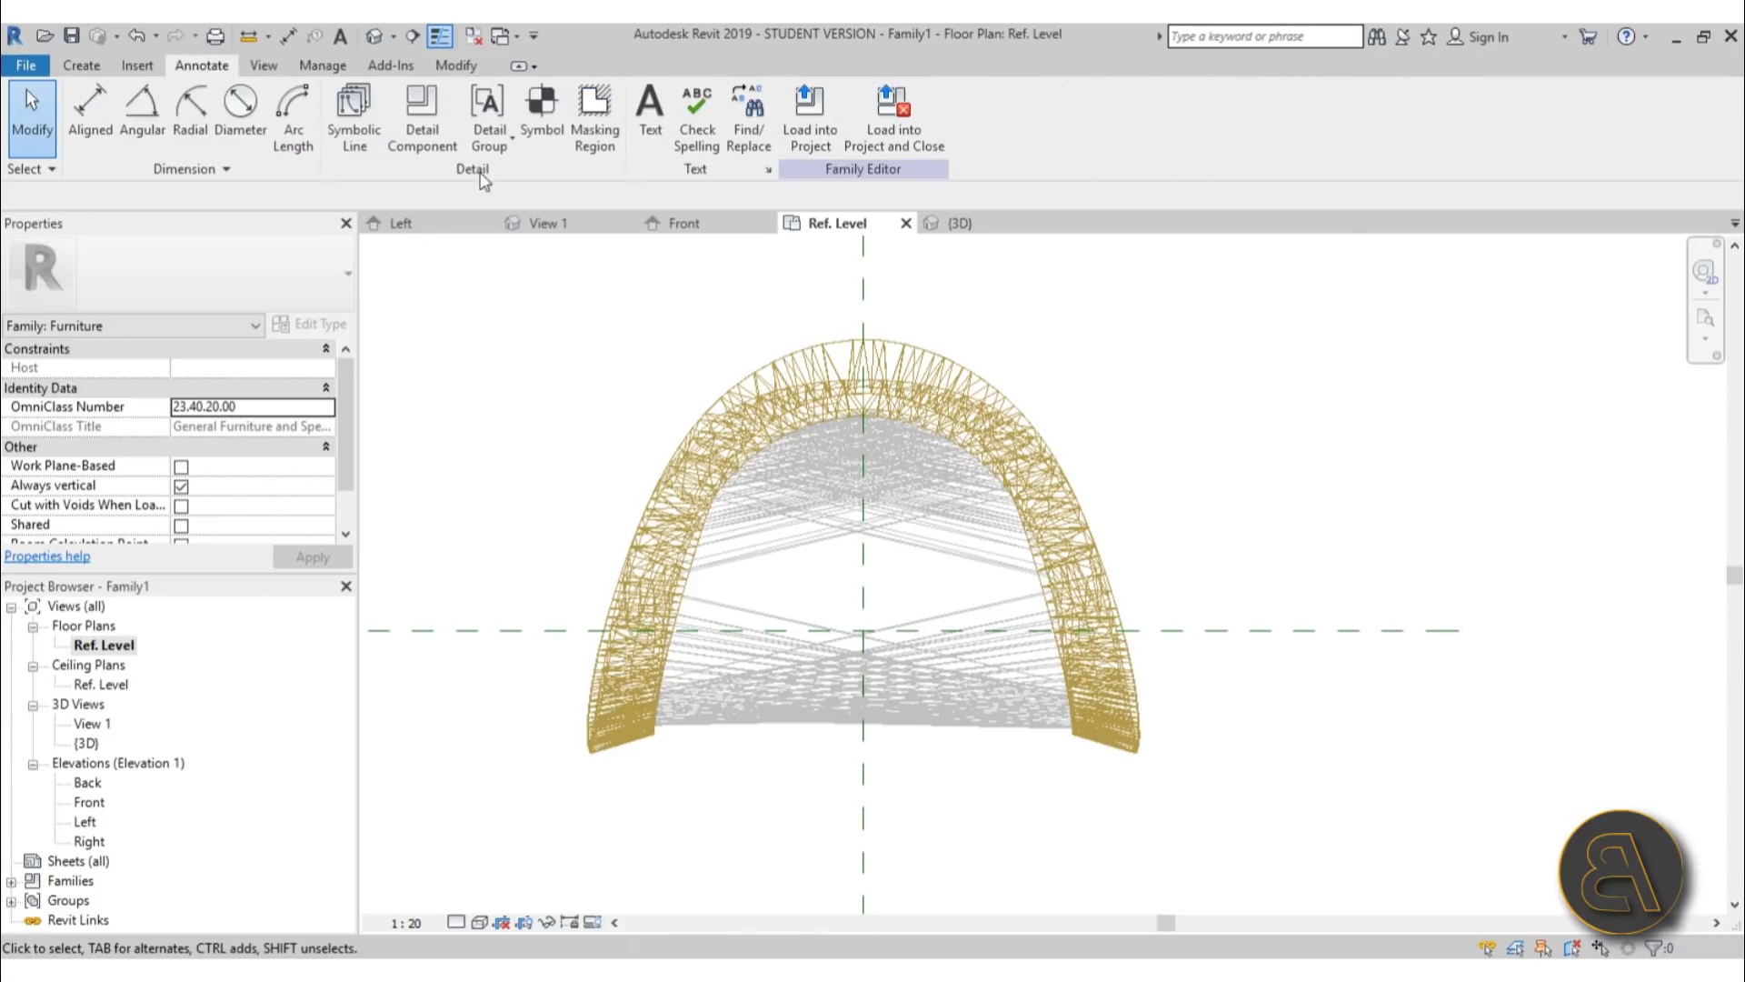
click(593, 145)
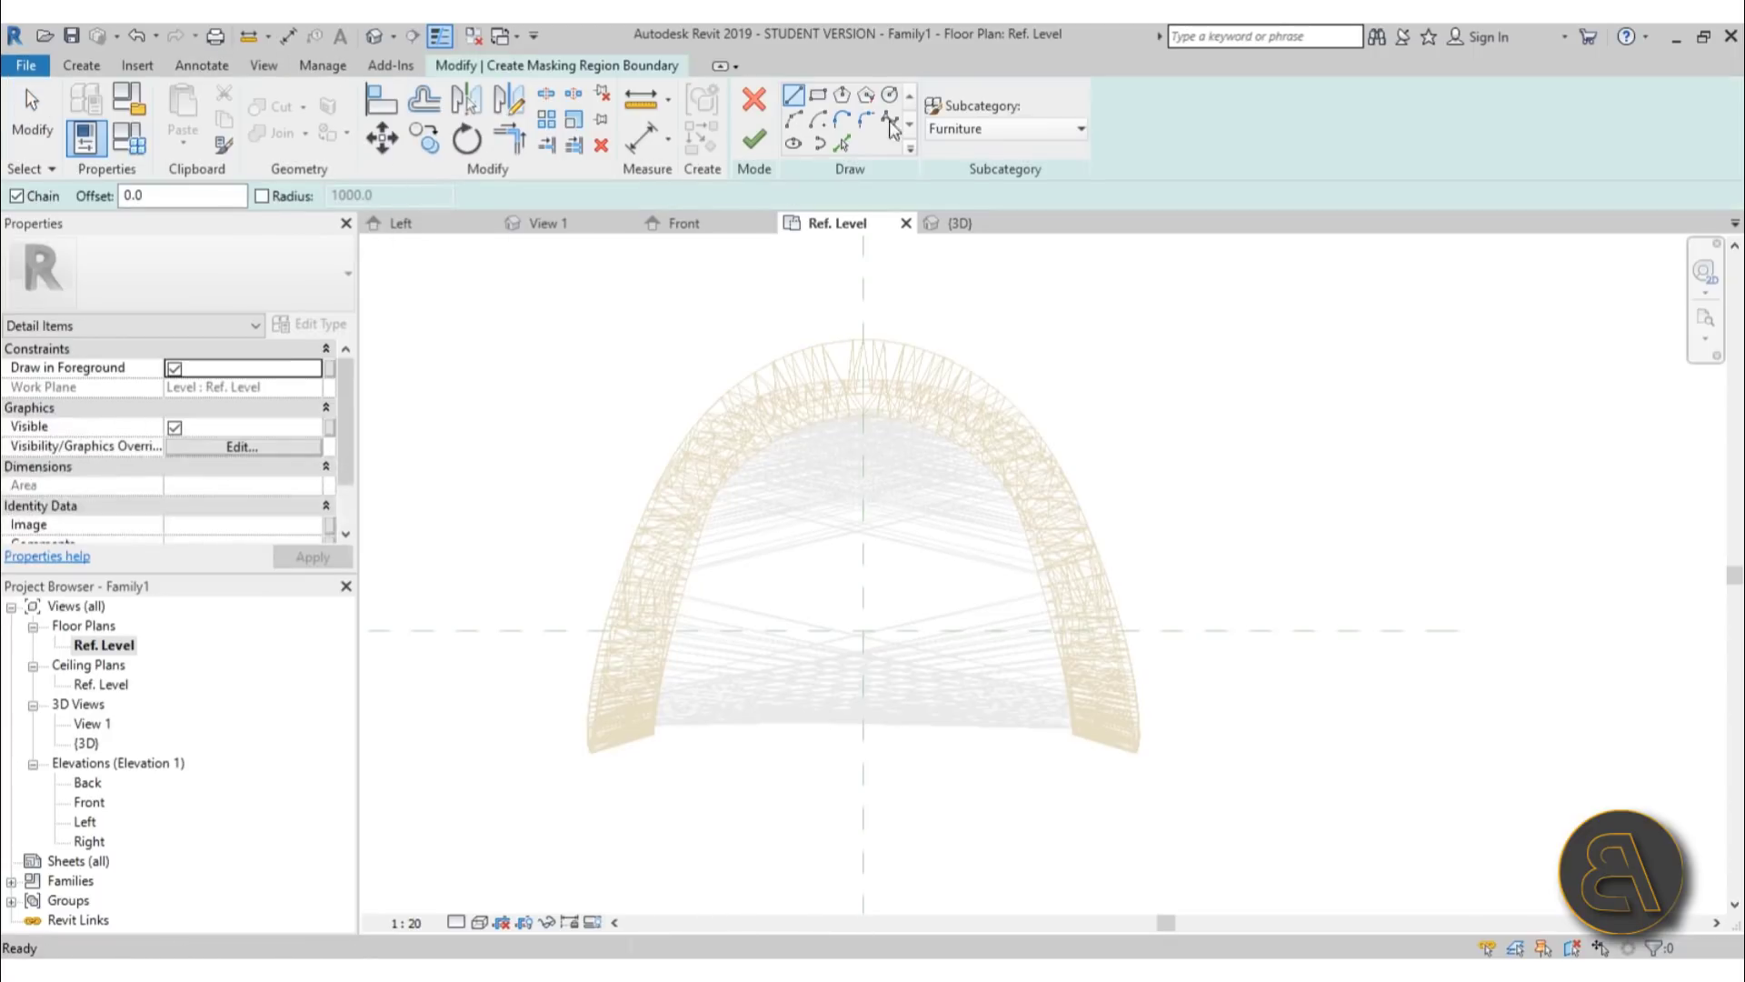
scroll(640, 761, up, 3)
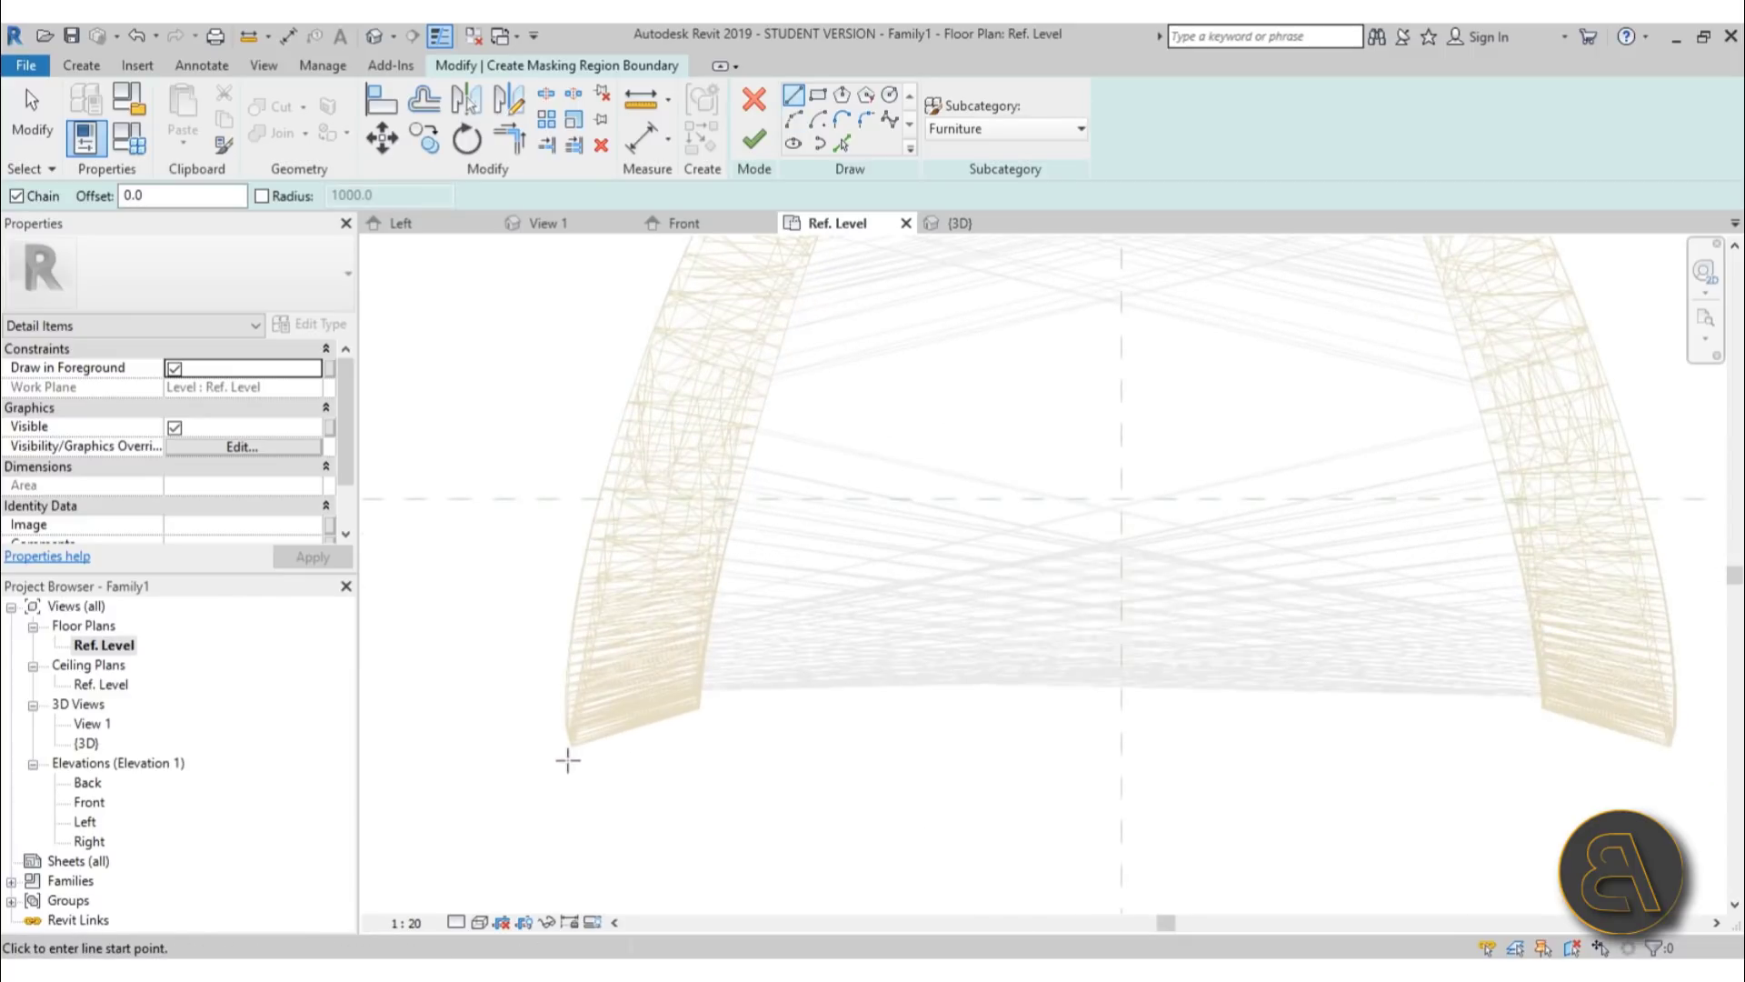
click(563, 760)
click(702, 711)
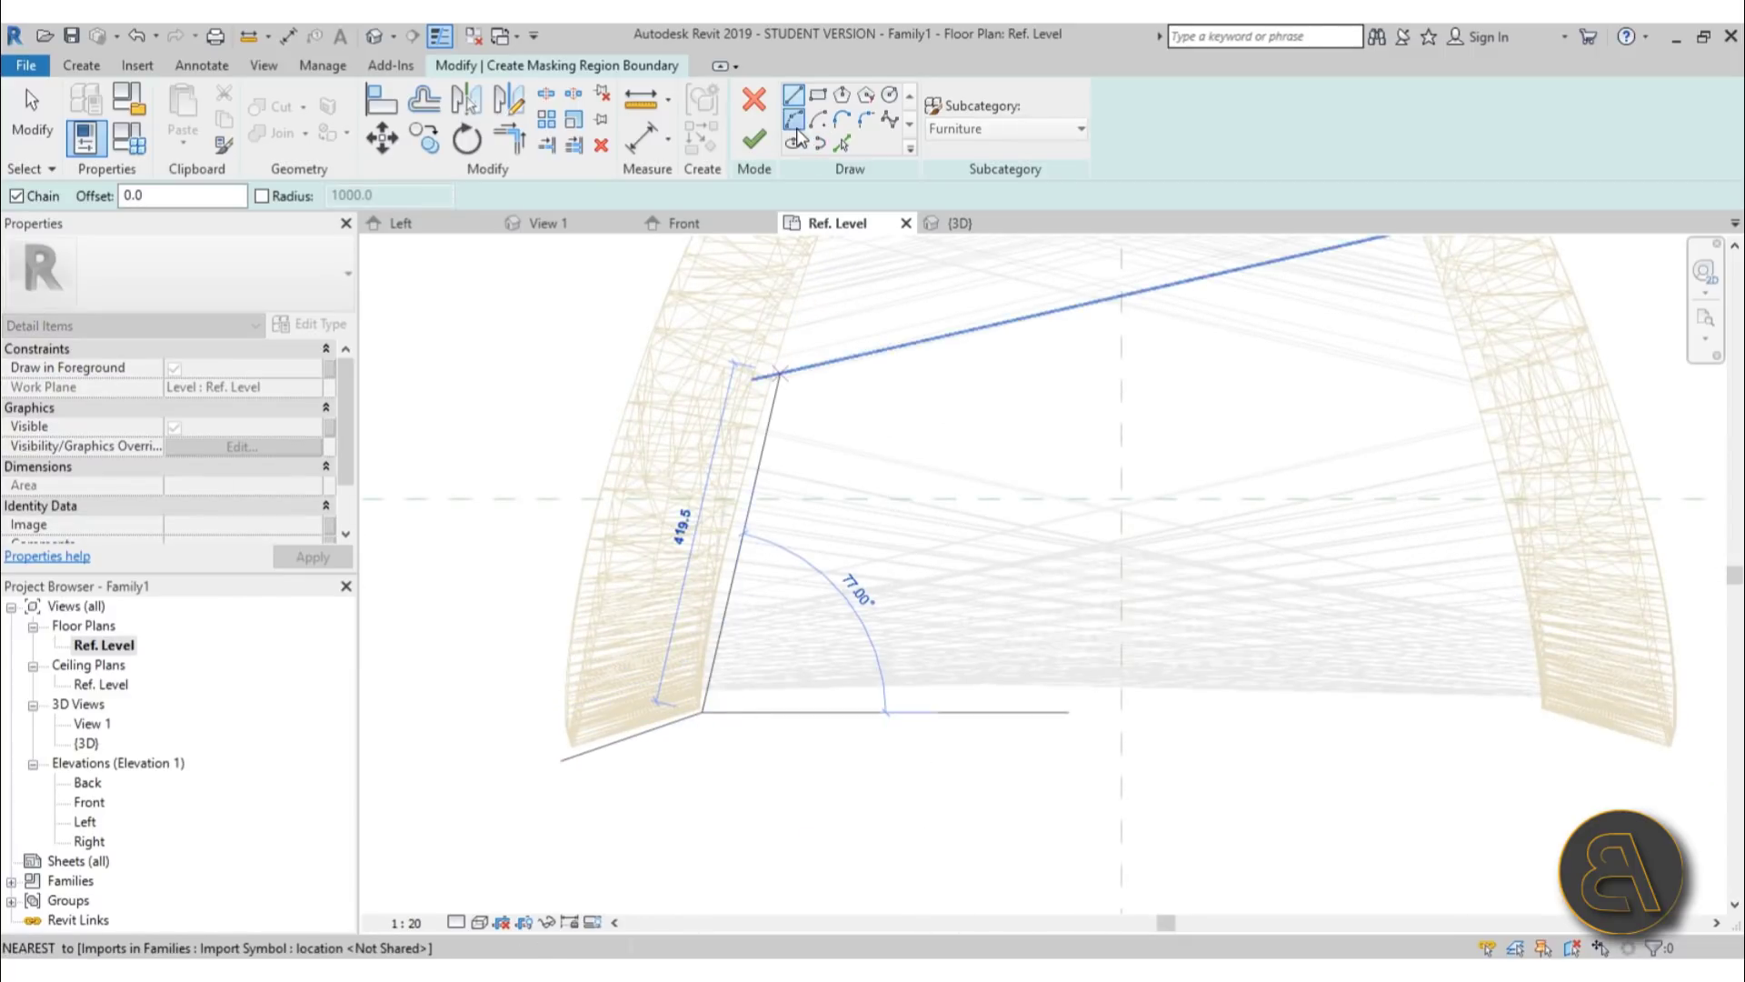
- Trace the left half of the frame's inner edge up to the centre plane with two arcs of about 1376 mm and 352 mm radius
click(796, 126)
scroll(889, 577, down, 2)
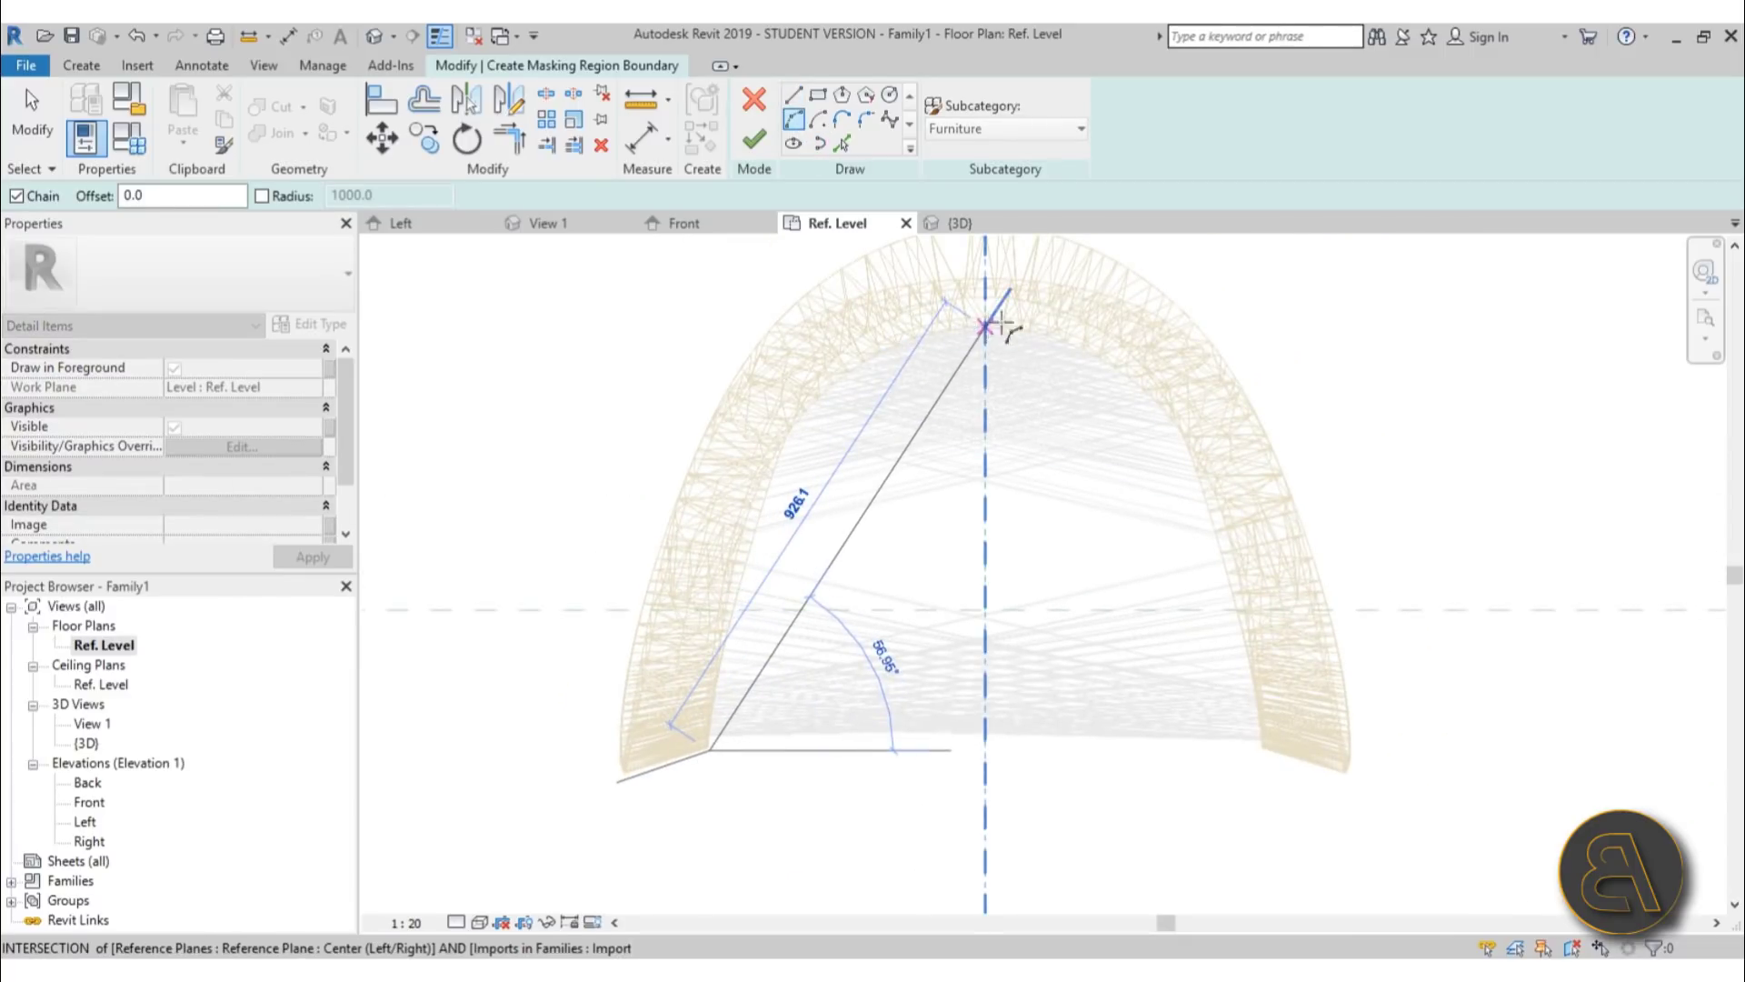
click(801, 427)
scroll(759, 525, up, 1)
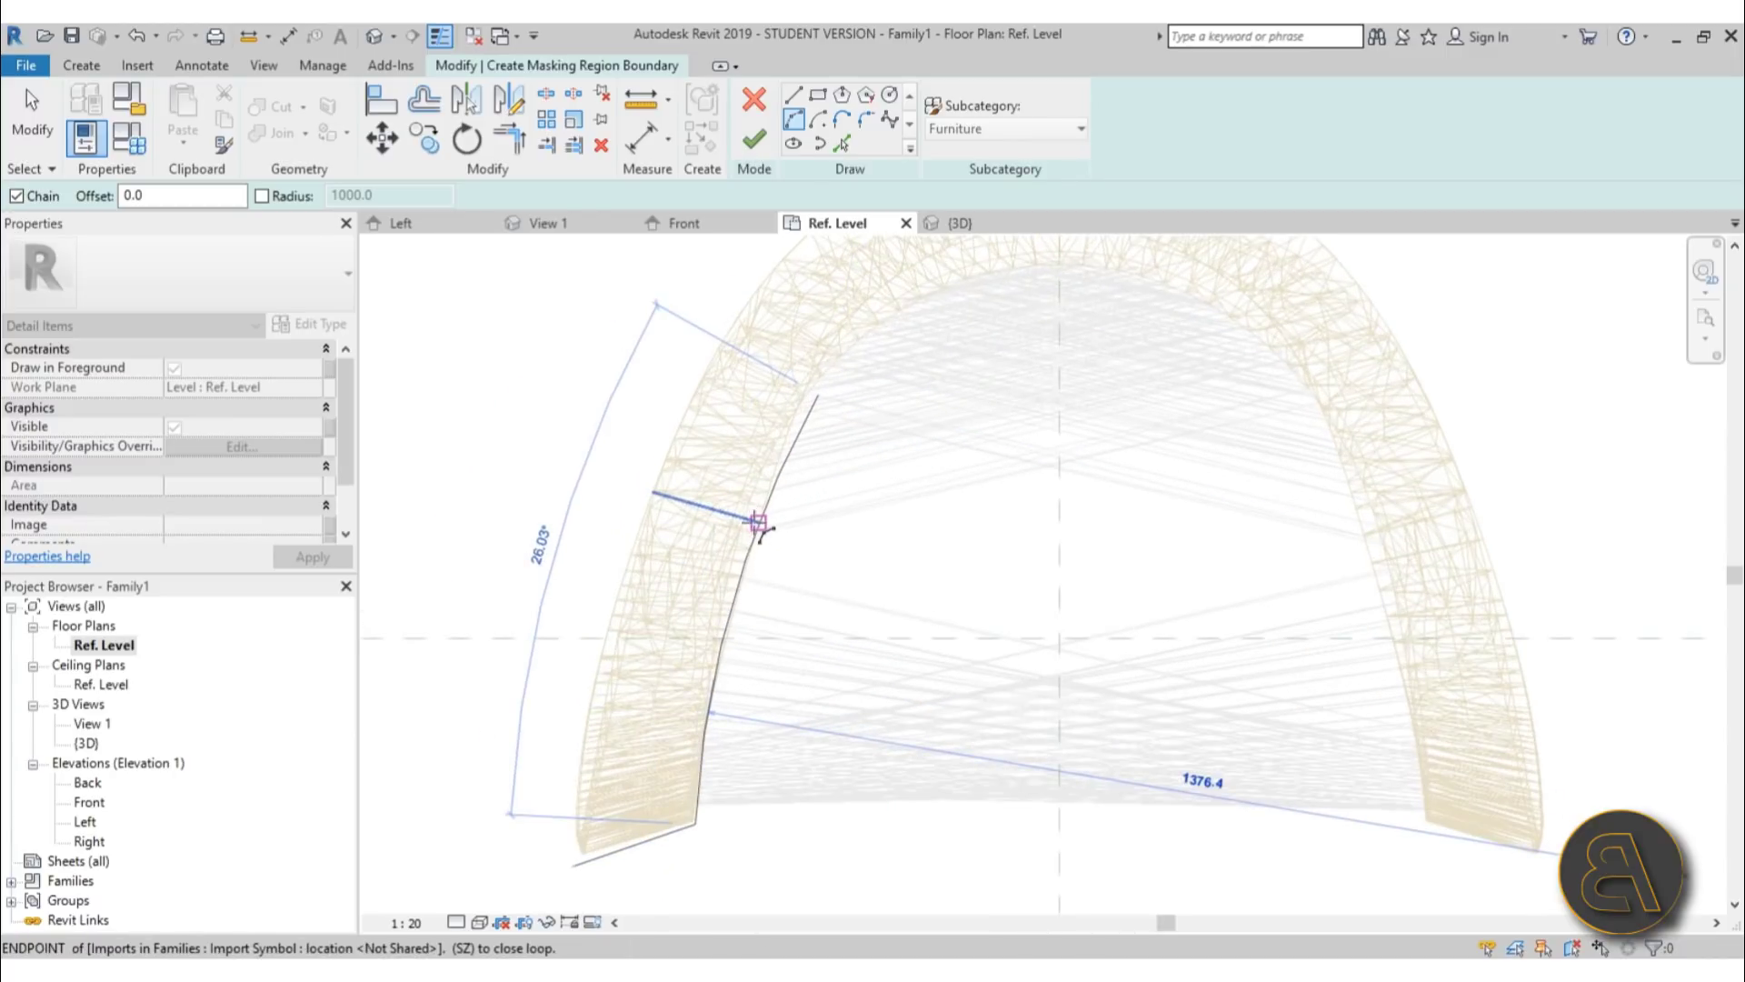
click(759, 525)
click(1059, 264)
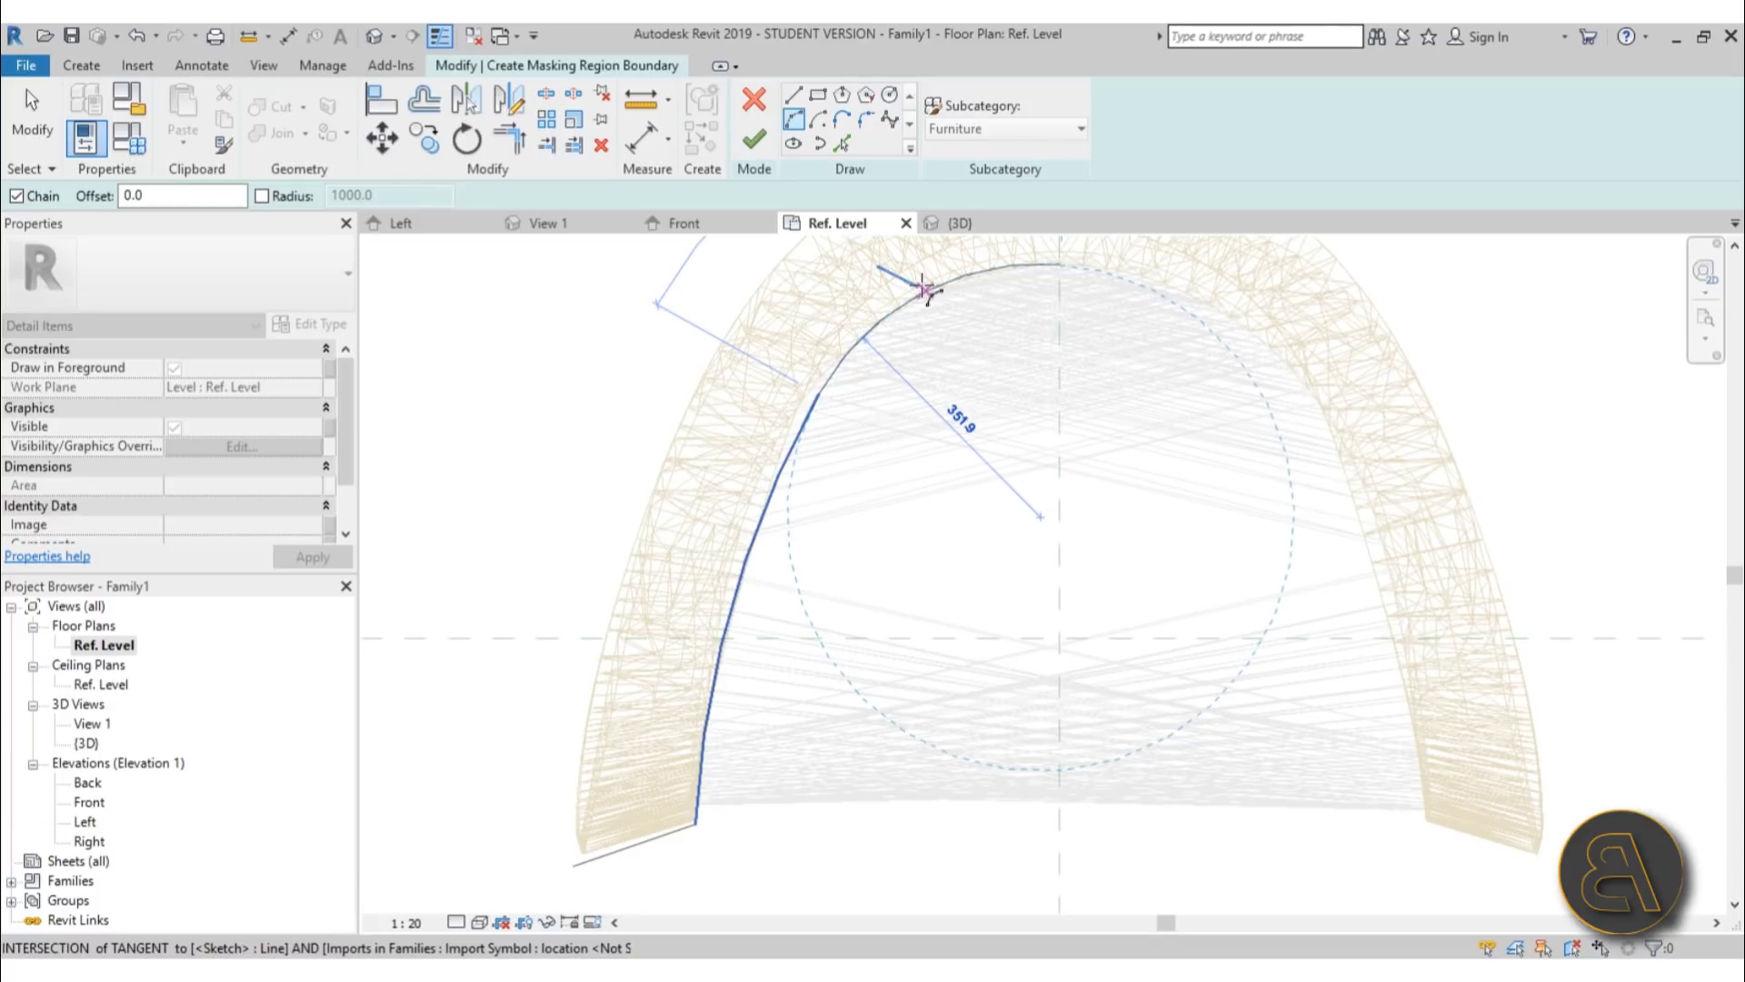
click(925, 289)
scroll(923, 472, down, 3)
key(Escape)
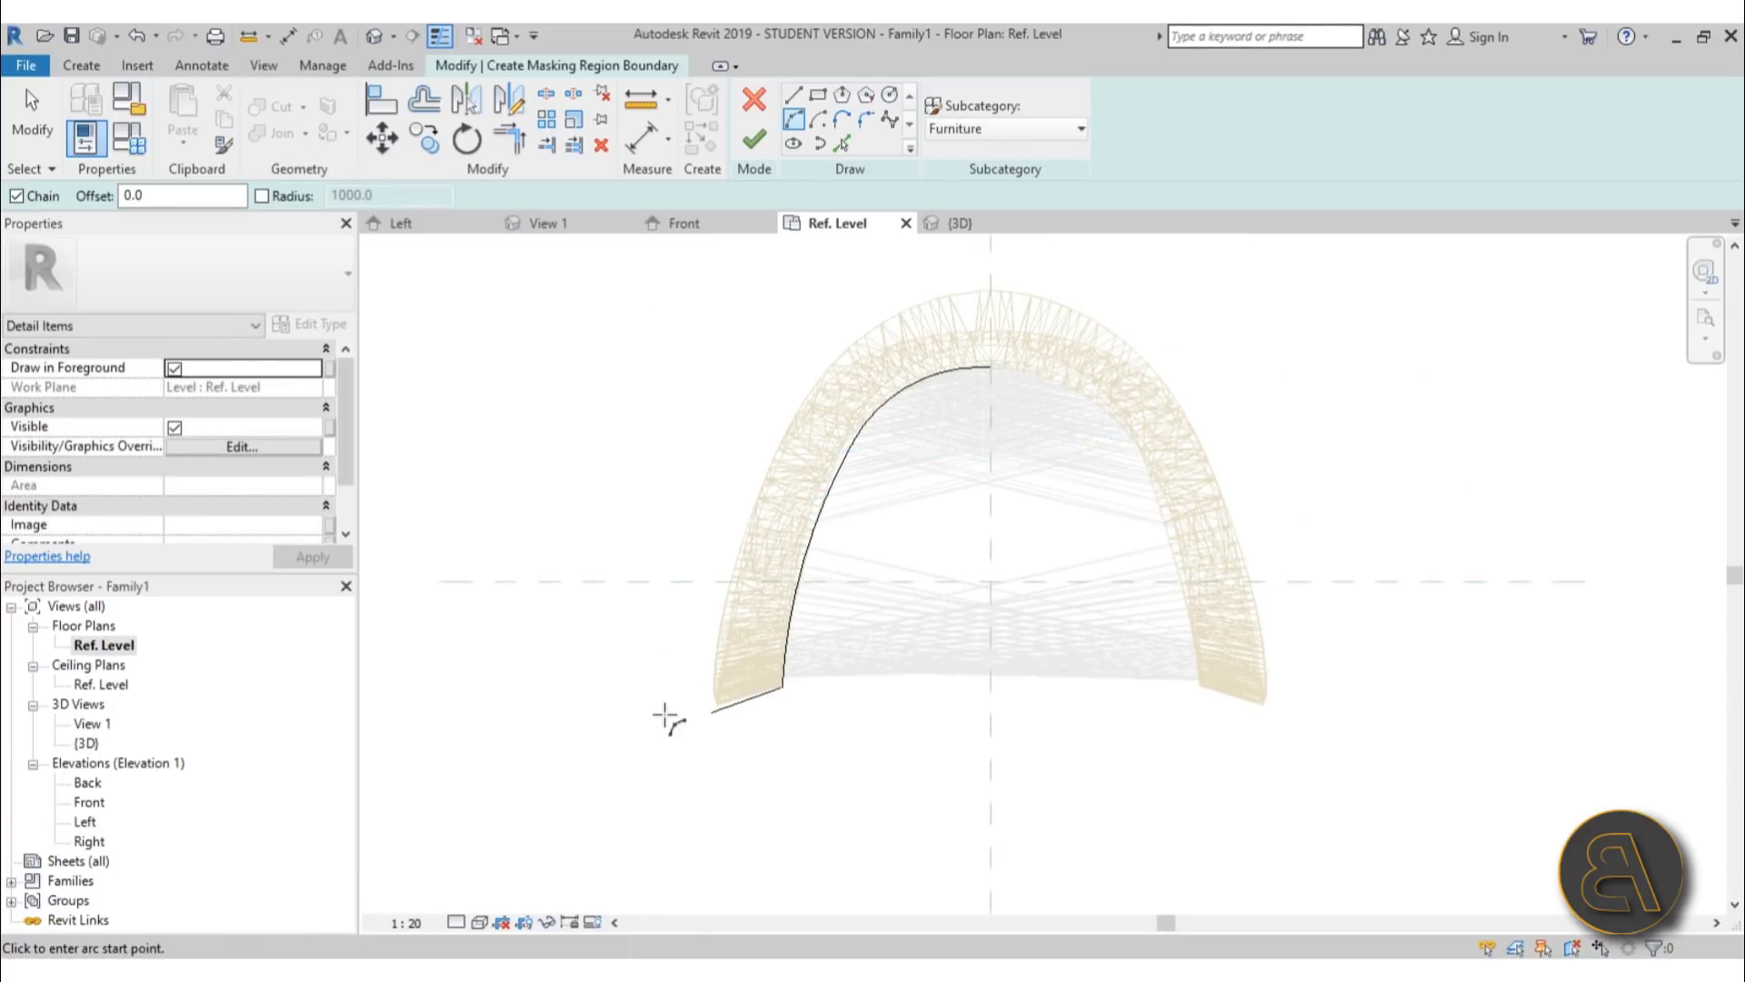
- Trace the left half of the frame's outer edge up to the centre plane with arcs of about 1646 mm and 524 mm radius
click(711, 710)
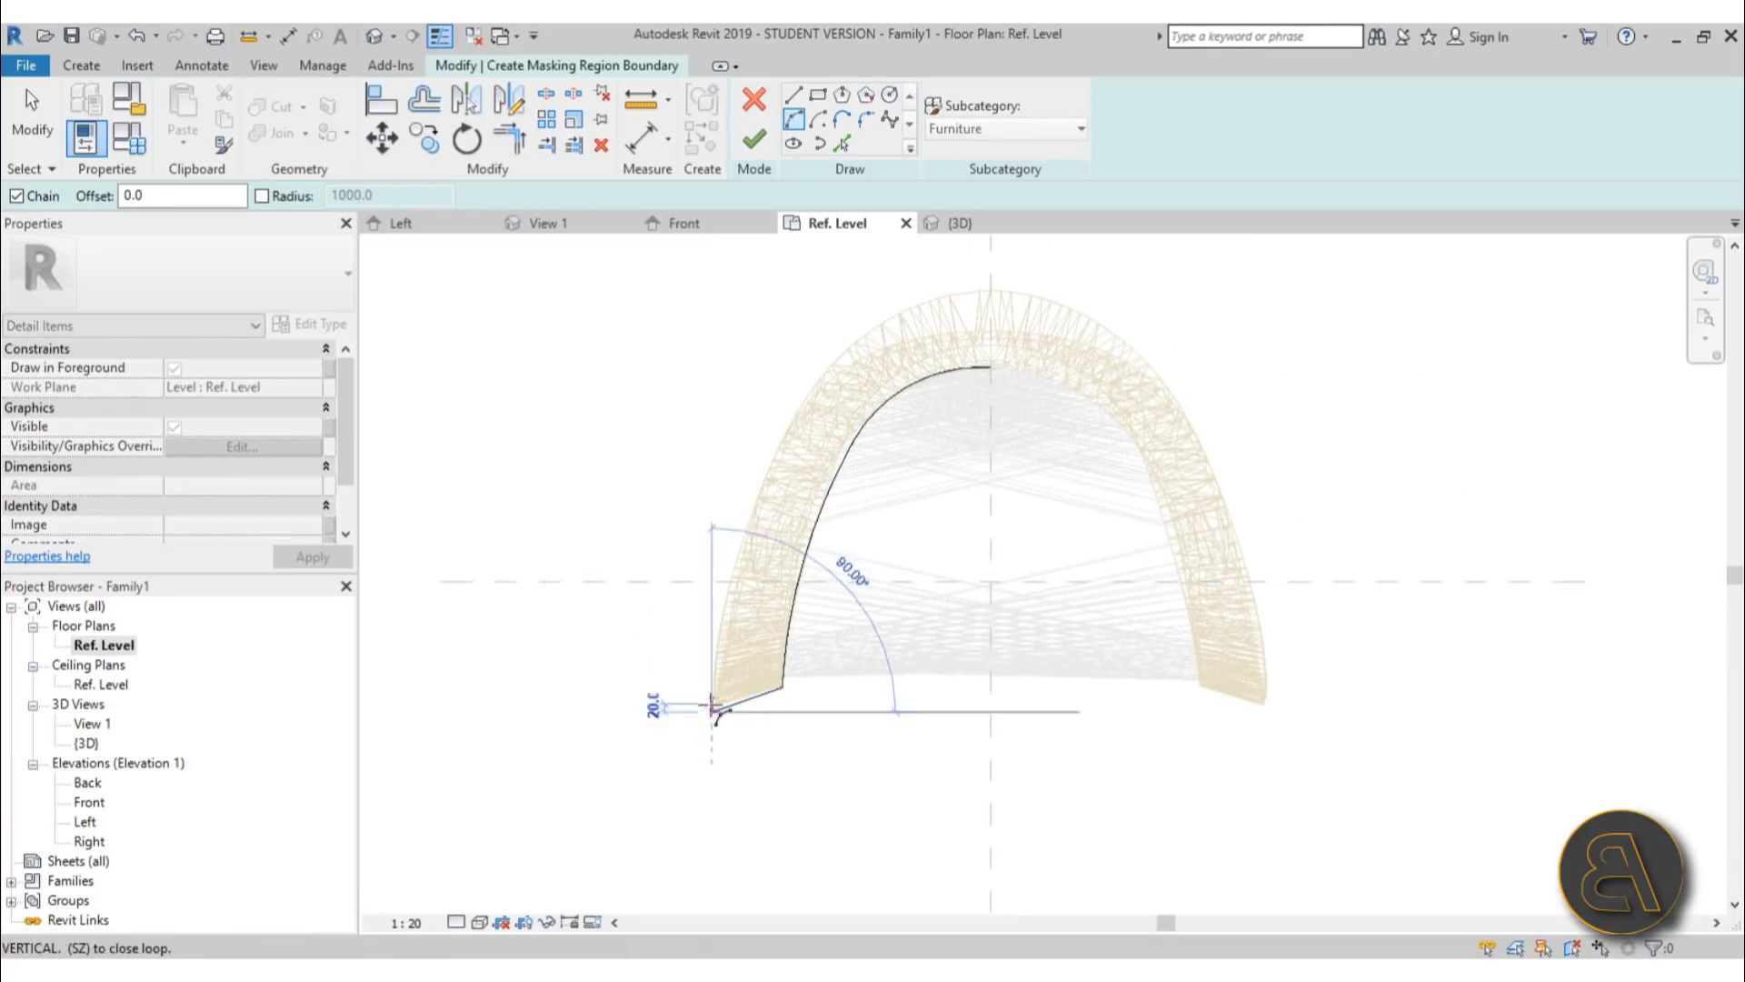
click(808, 392)
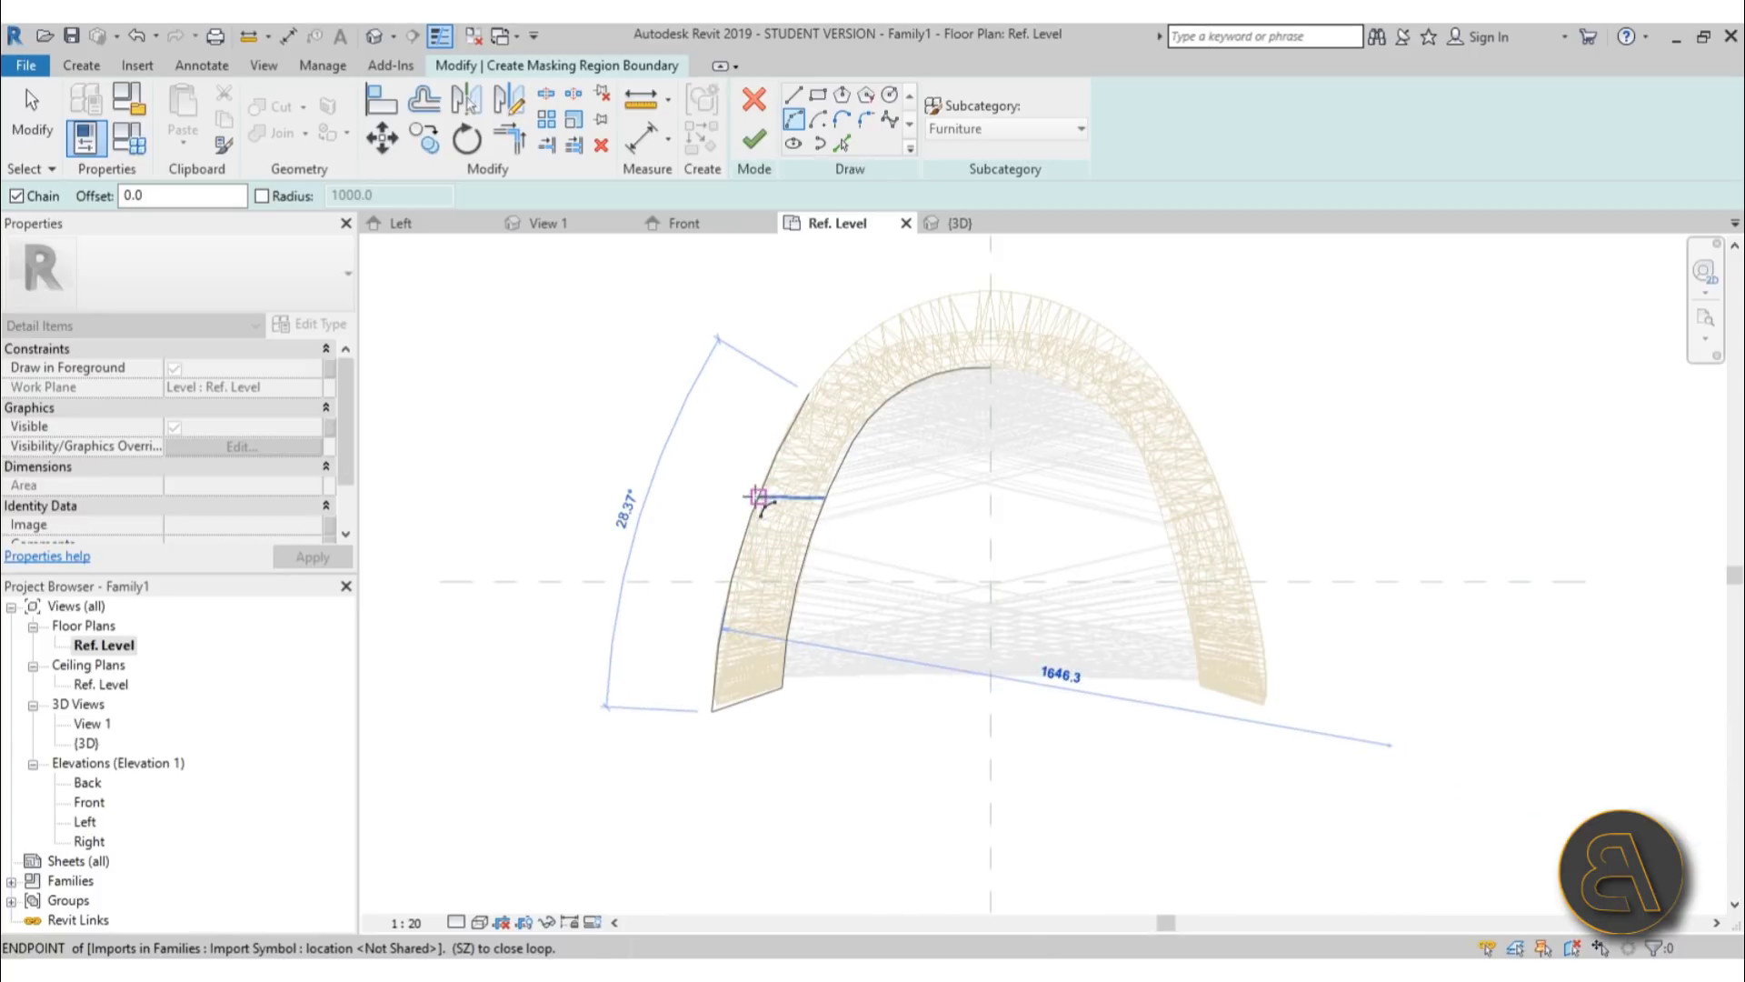
click(990, 289)
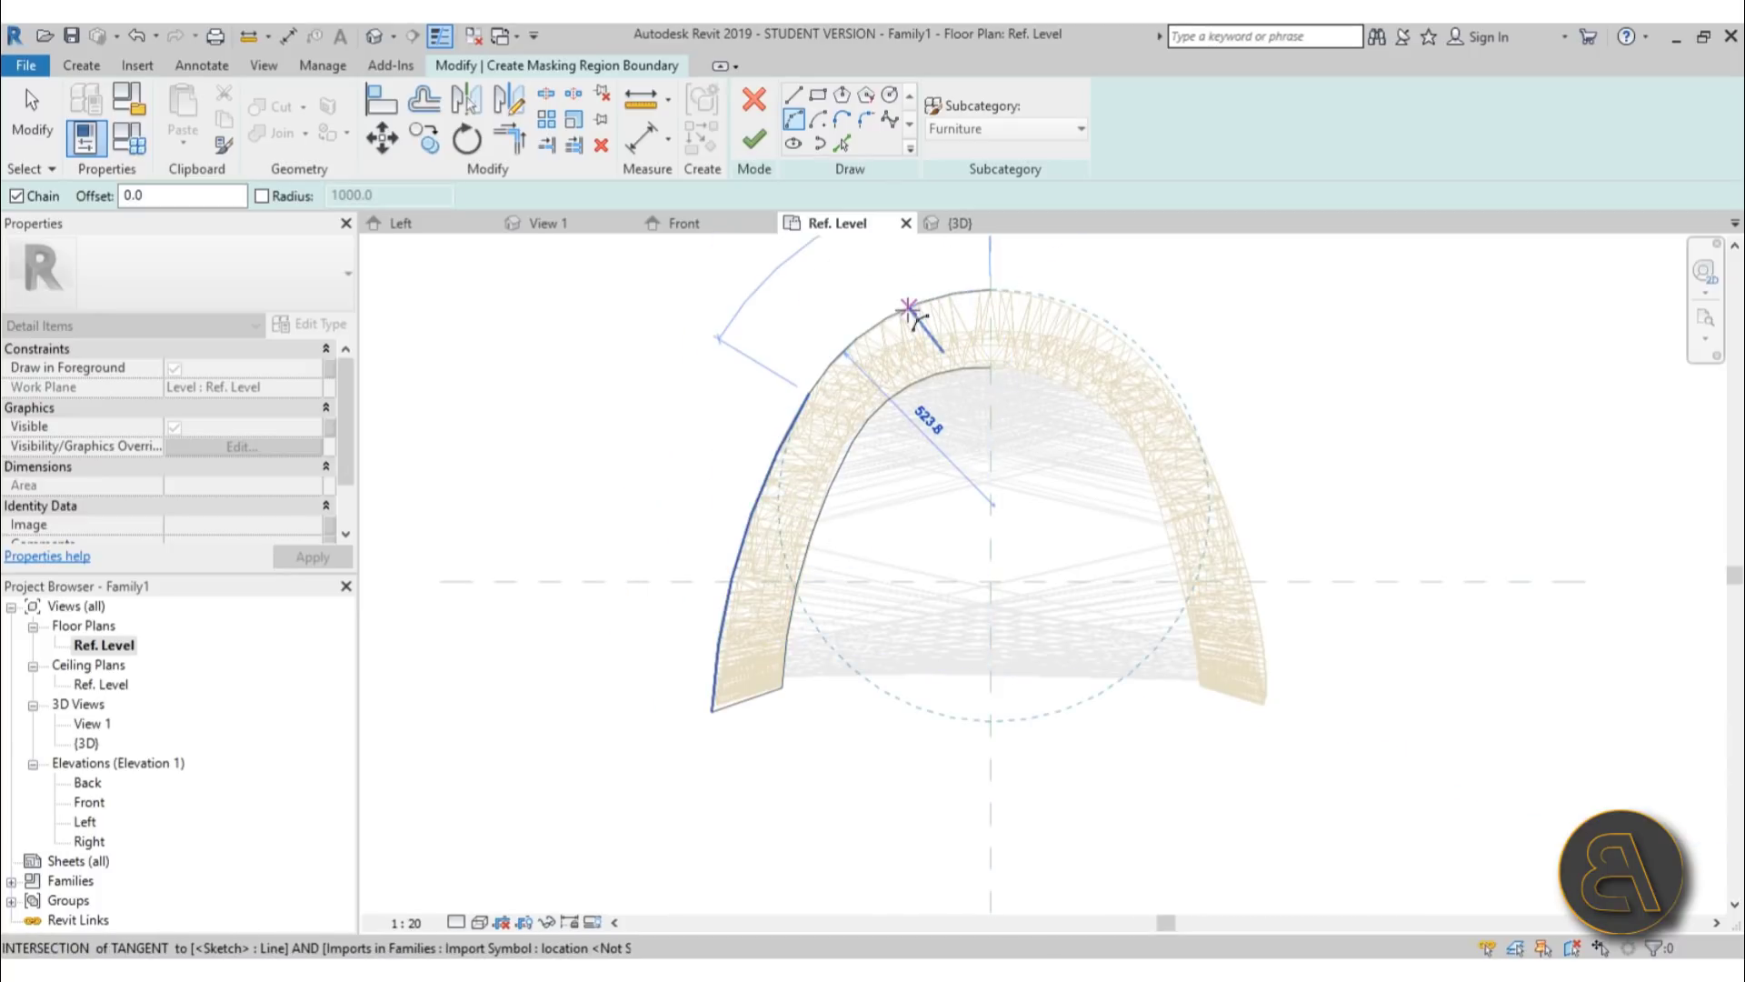
key(Escape)
key(Escape)
- Mirror the whole chain of left-half boundary lines about the vertical centre reference plane
click(937, 375)
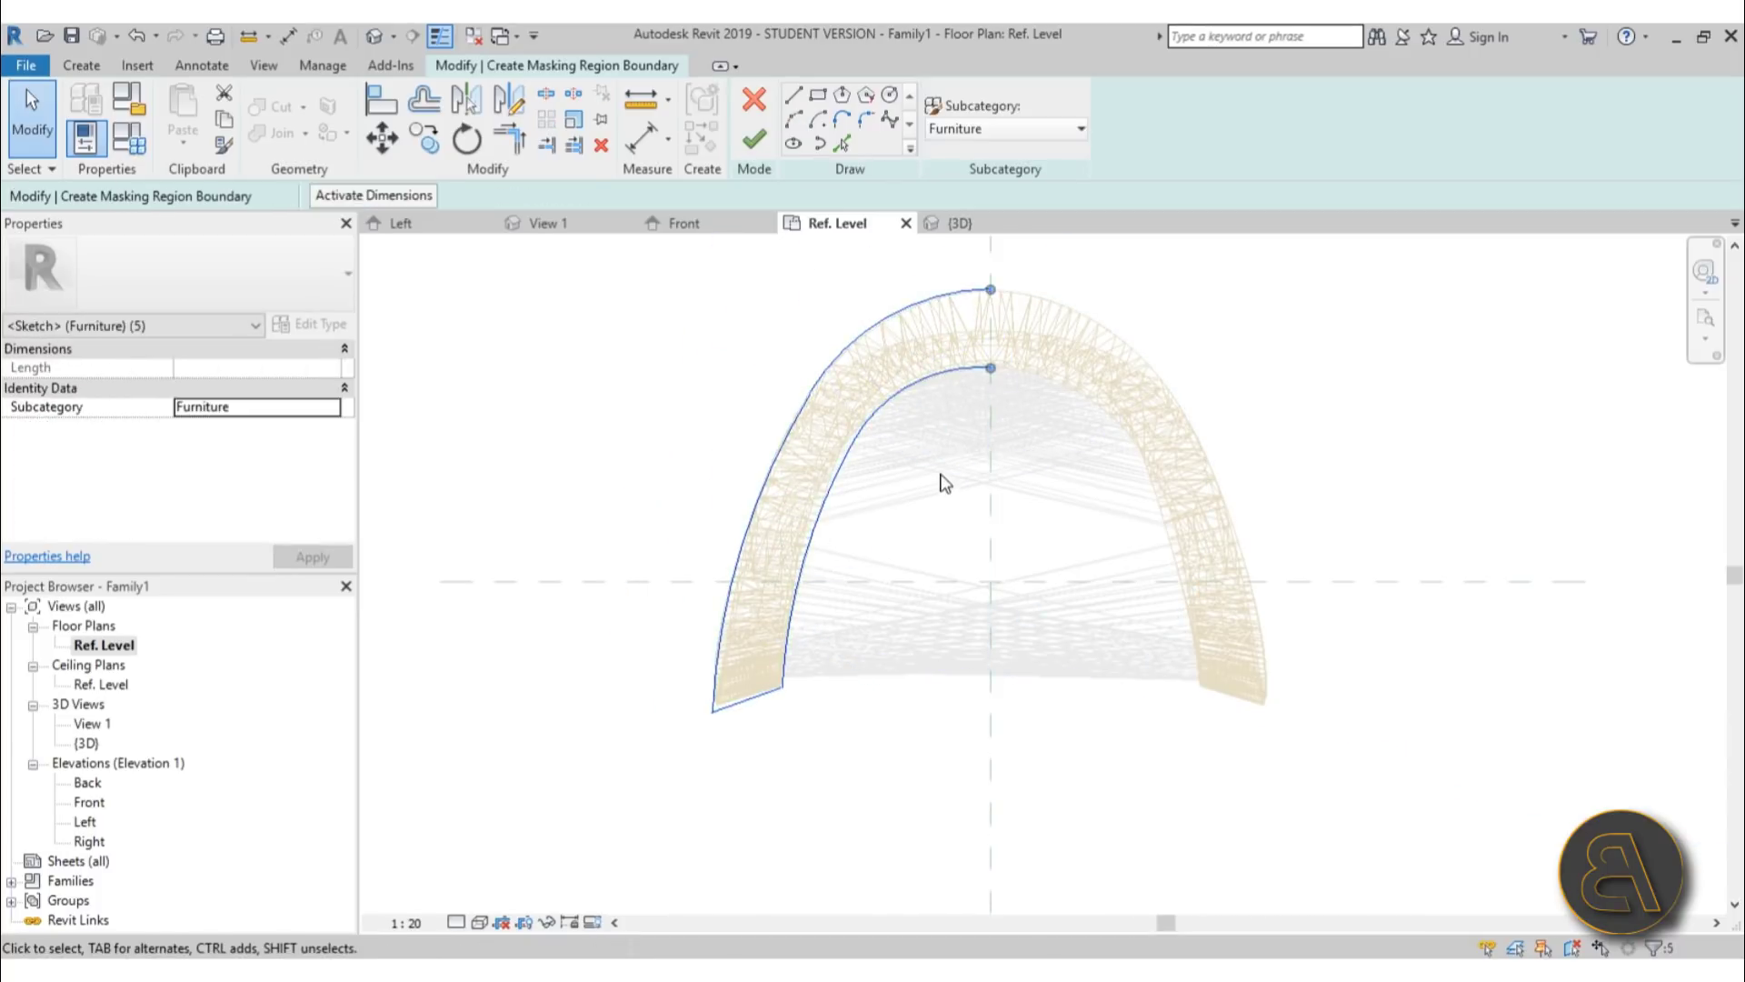
key(m)
key(m)
click(991, 460)
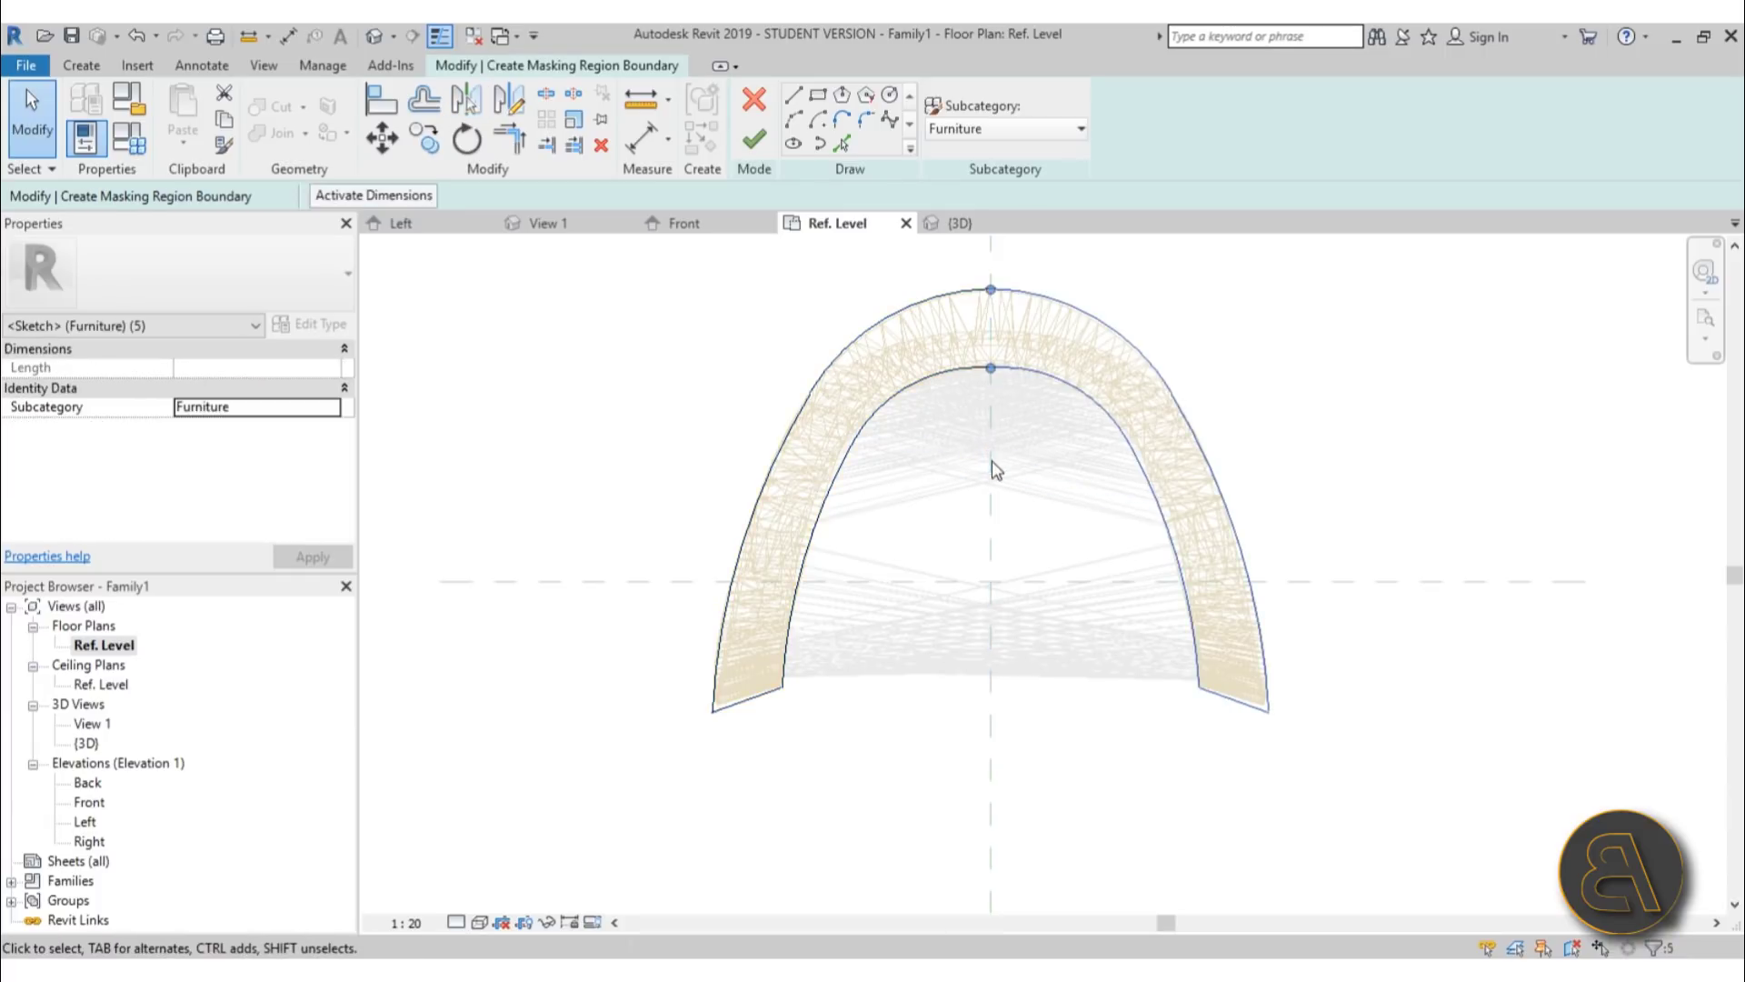
- Finish the mirrored masking region boundary over the chair frame on the Ref. Level plan and clear the selection
click(753, 139)
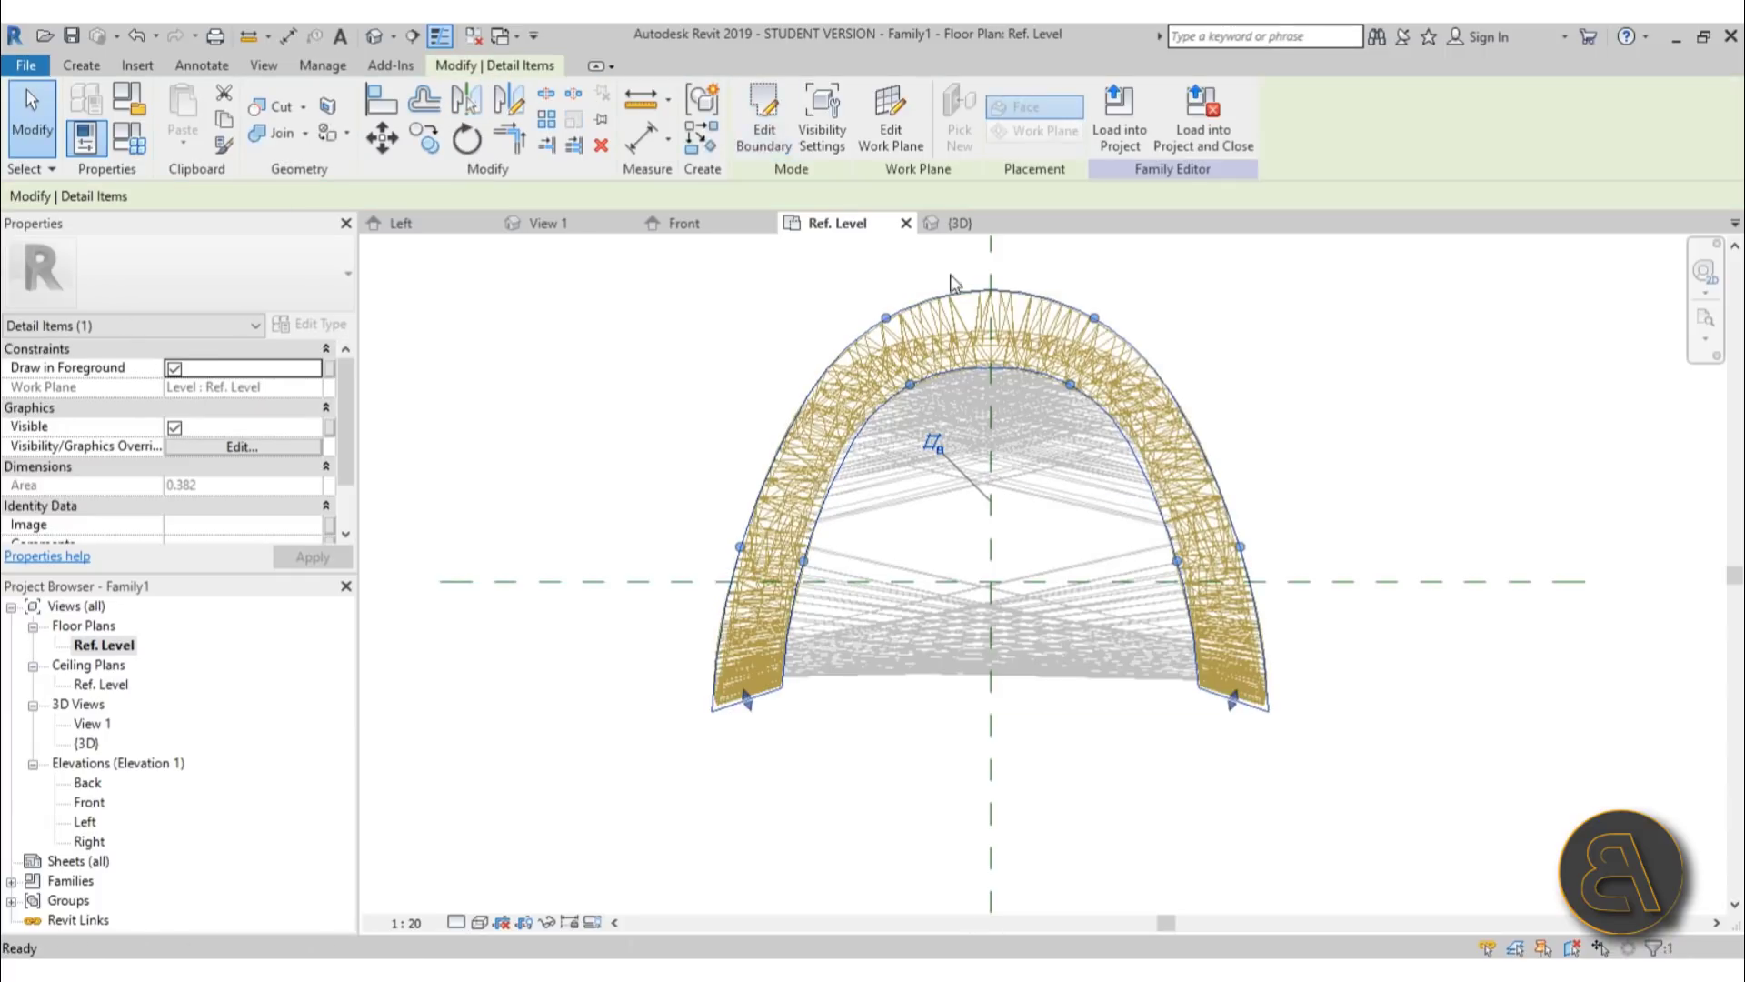
click(1331, 413)
click(1176, 382)
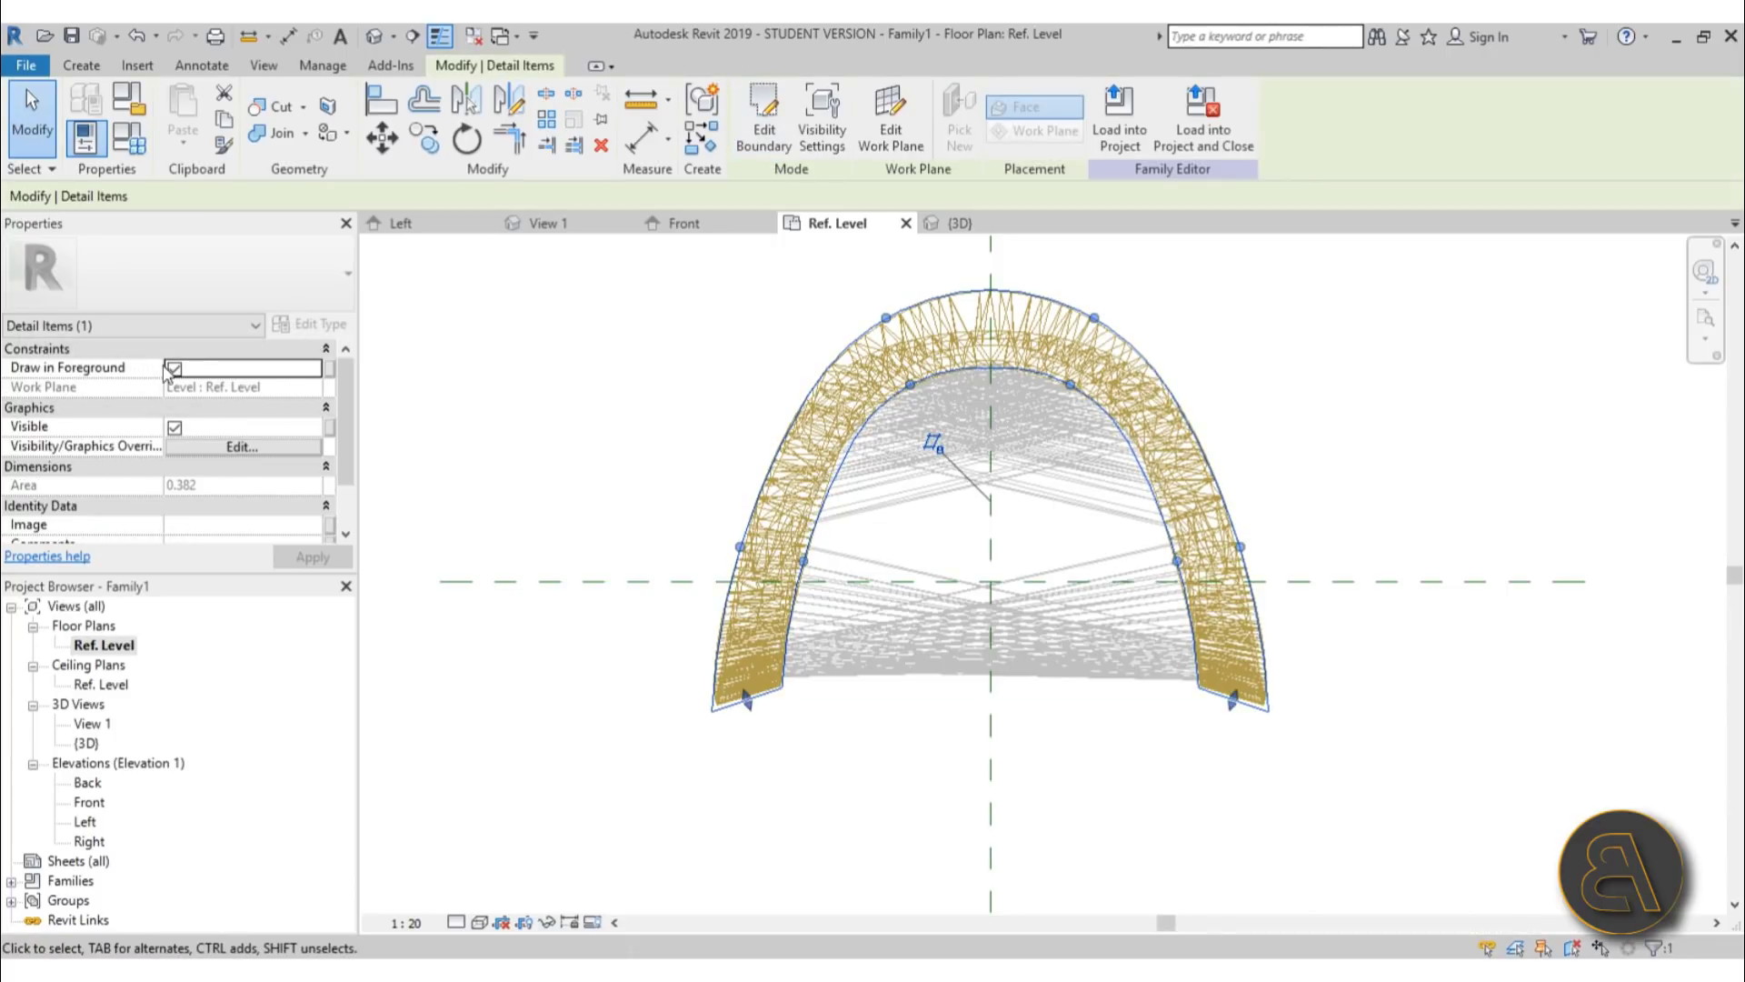
scroll(727, 473, down, 3)
scroll(978, 447, up, 2)
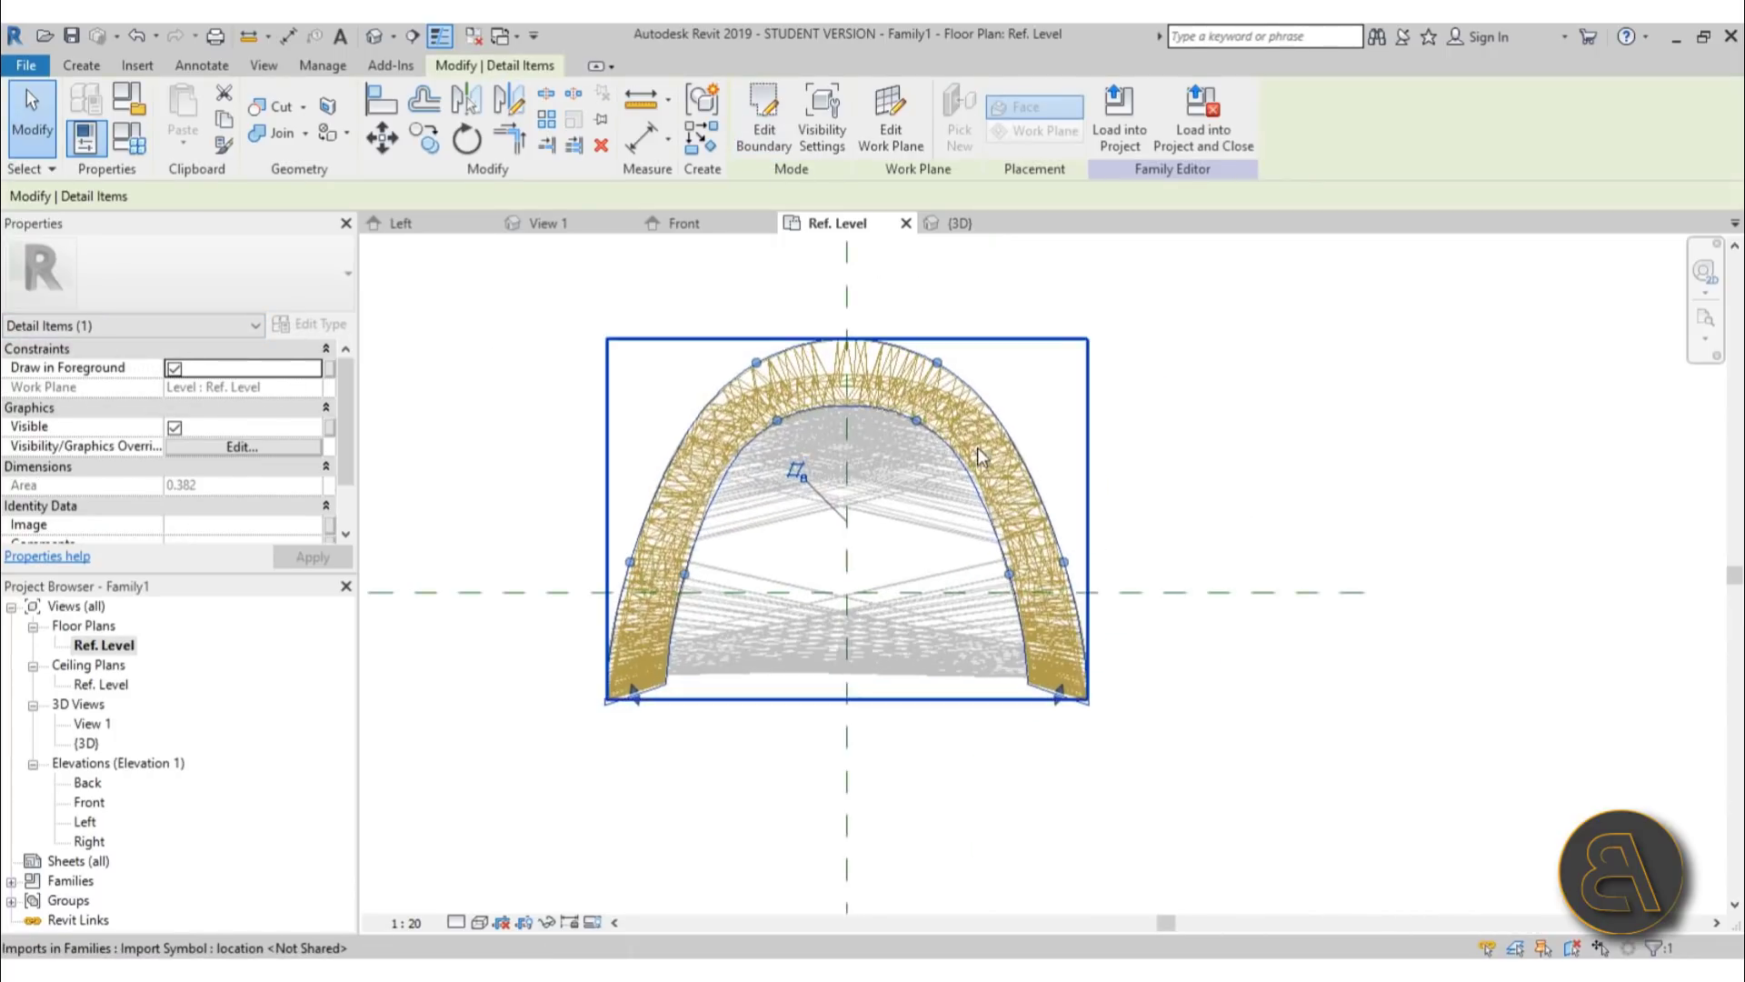
click(1106, 446)
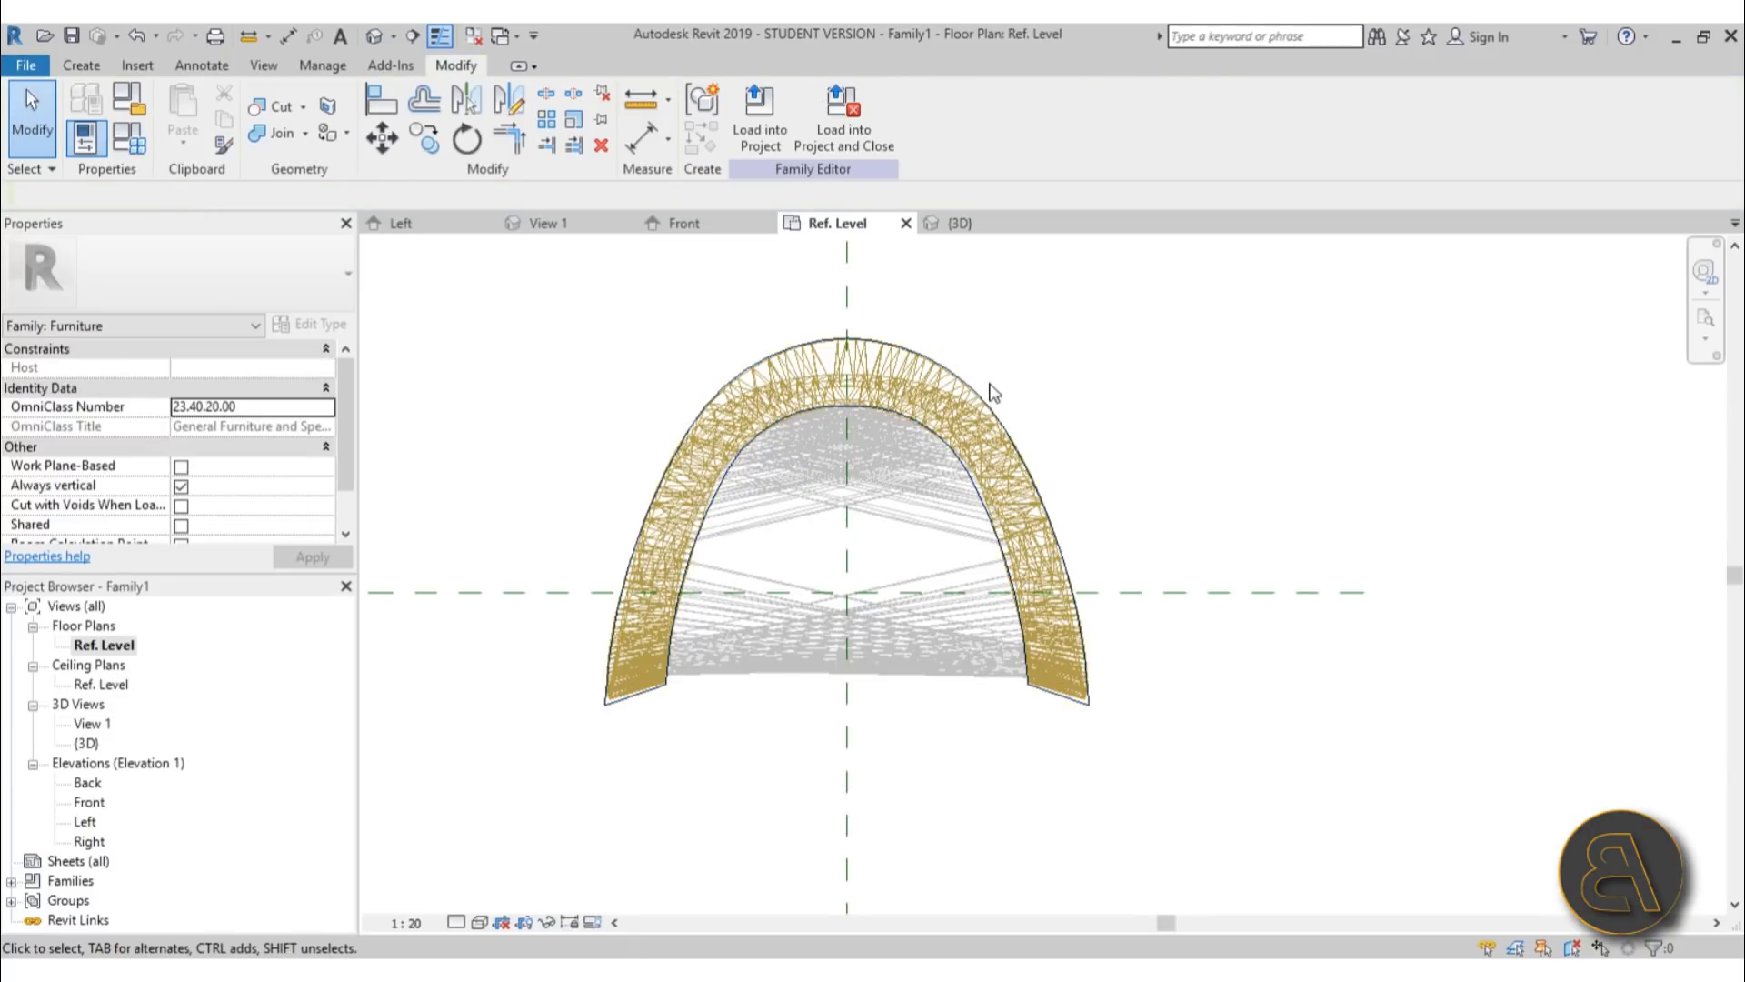
click(989, 388)
- Create another masking region over the chair frame by picking the whole chain of its existing outline with Pick Lines
click(397, 114)
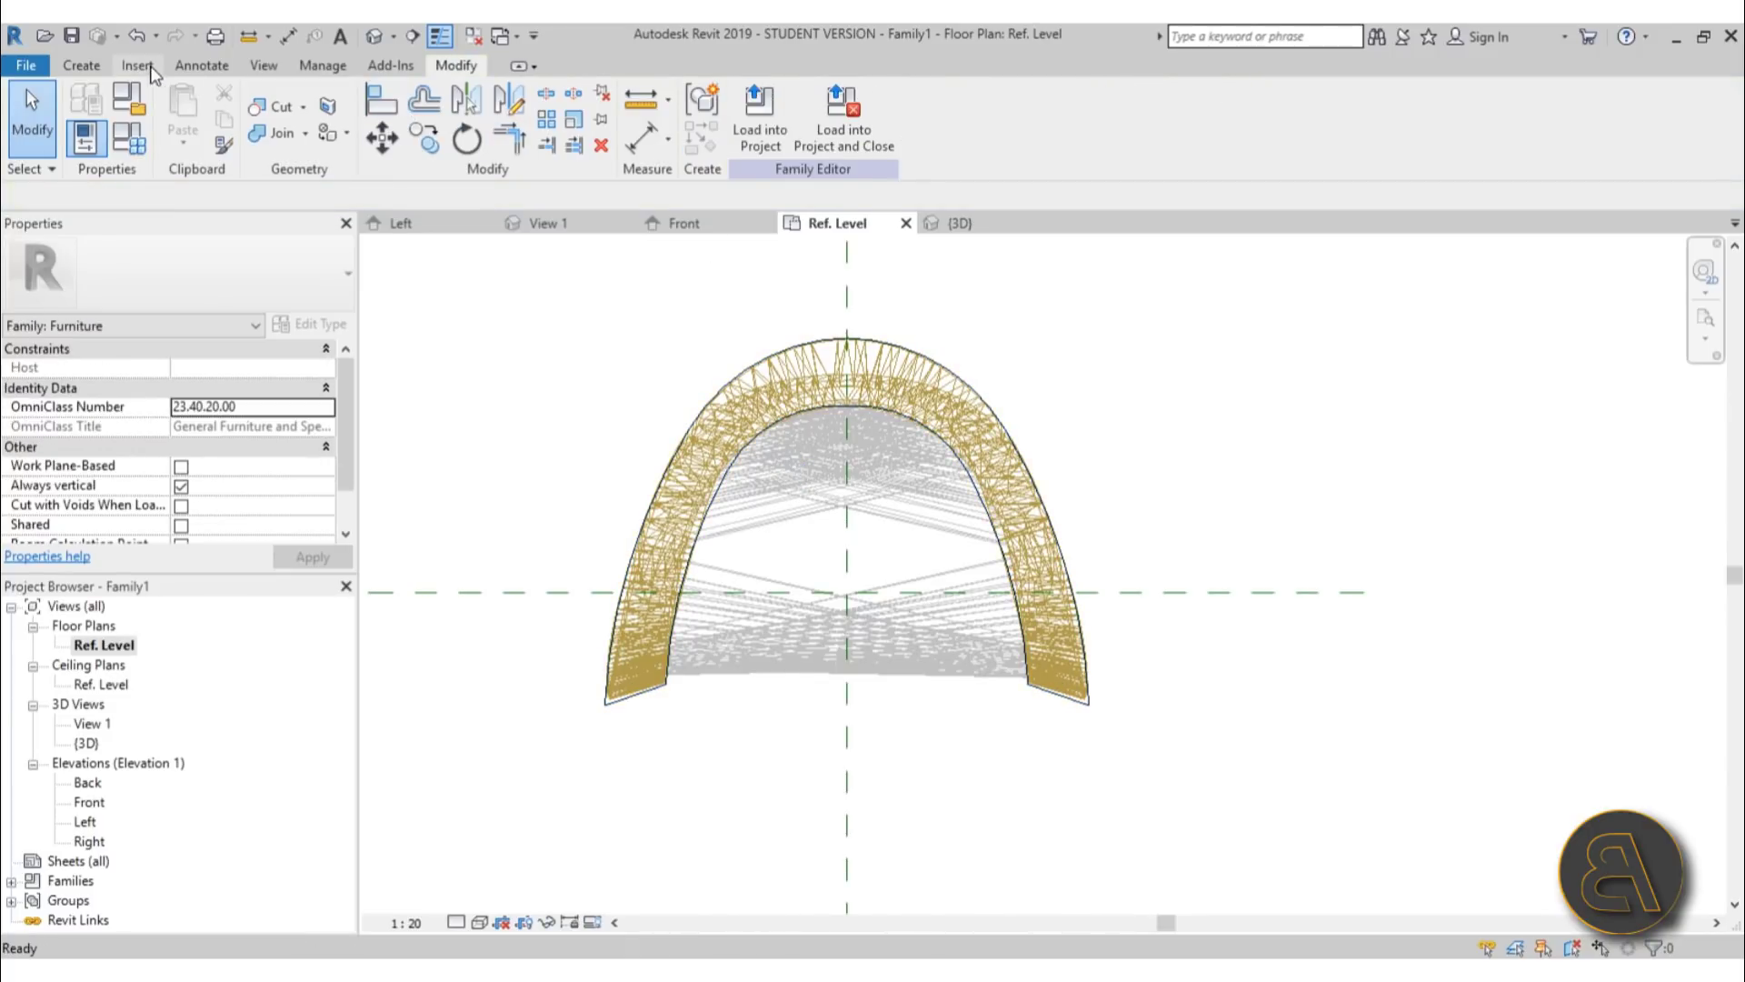
click(81, 65)
click(188, 67)
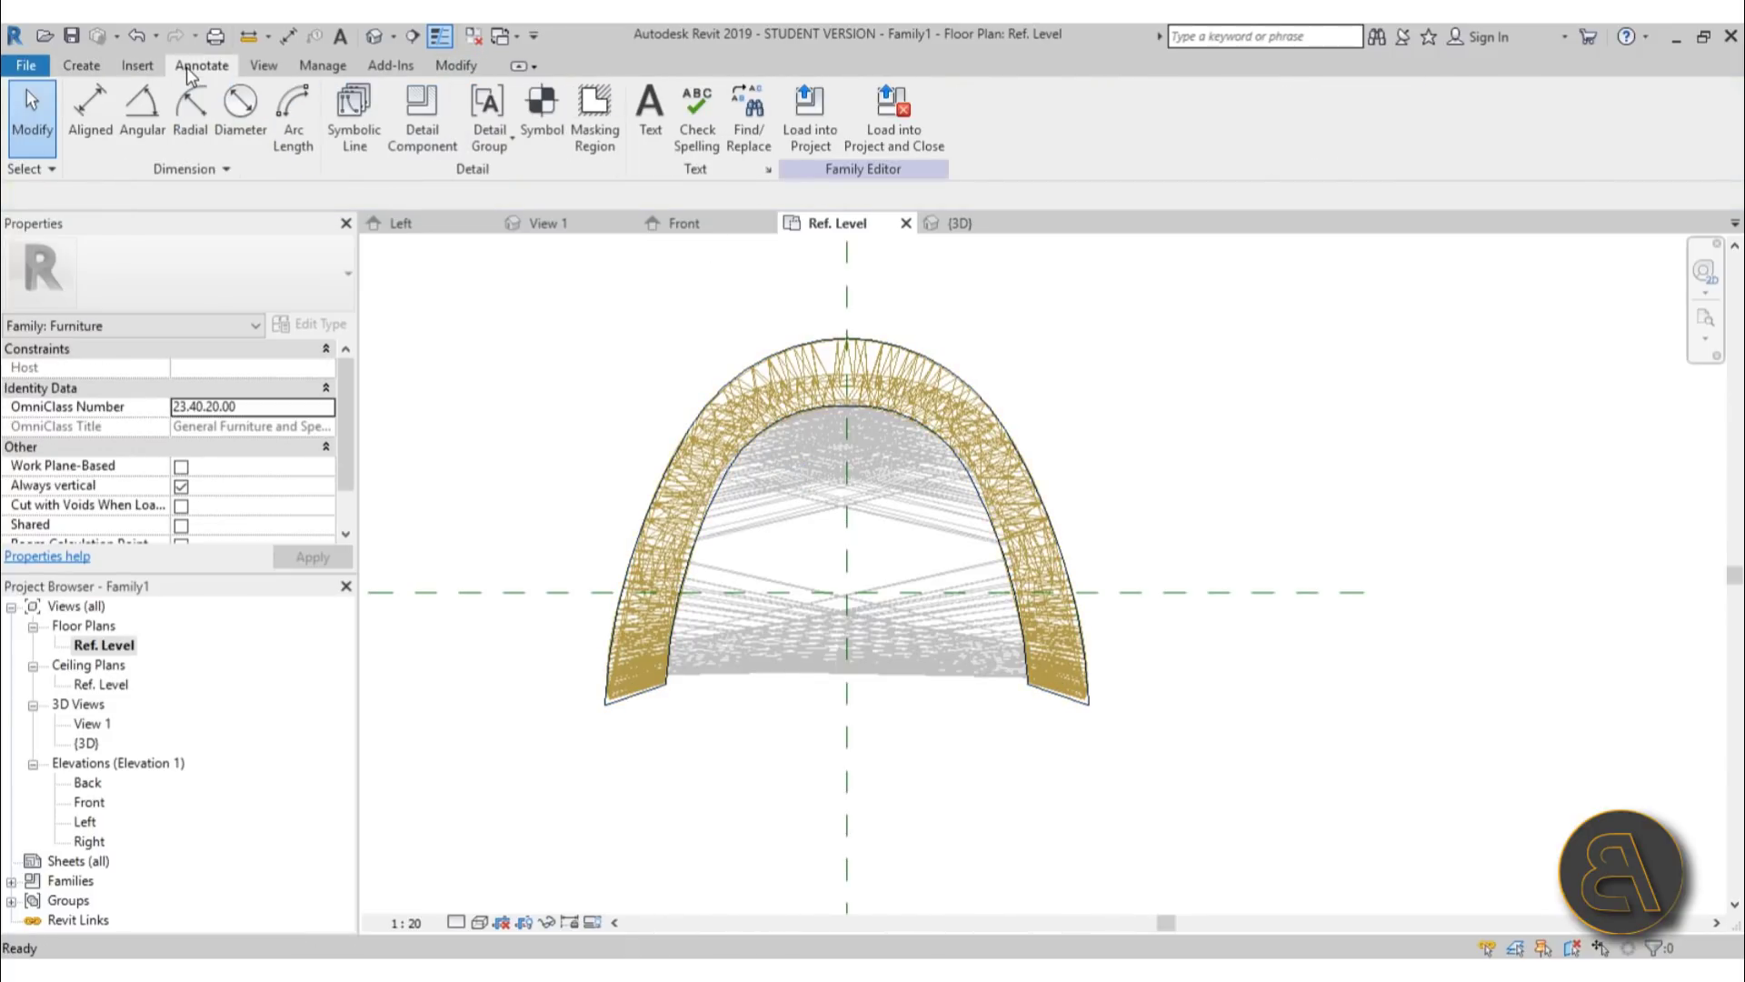
click(595, 136)
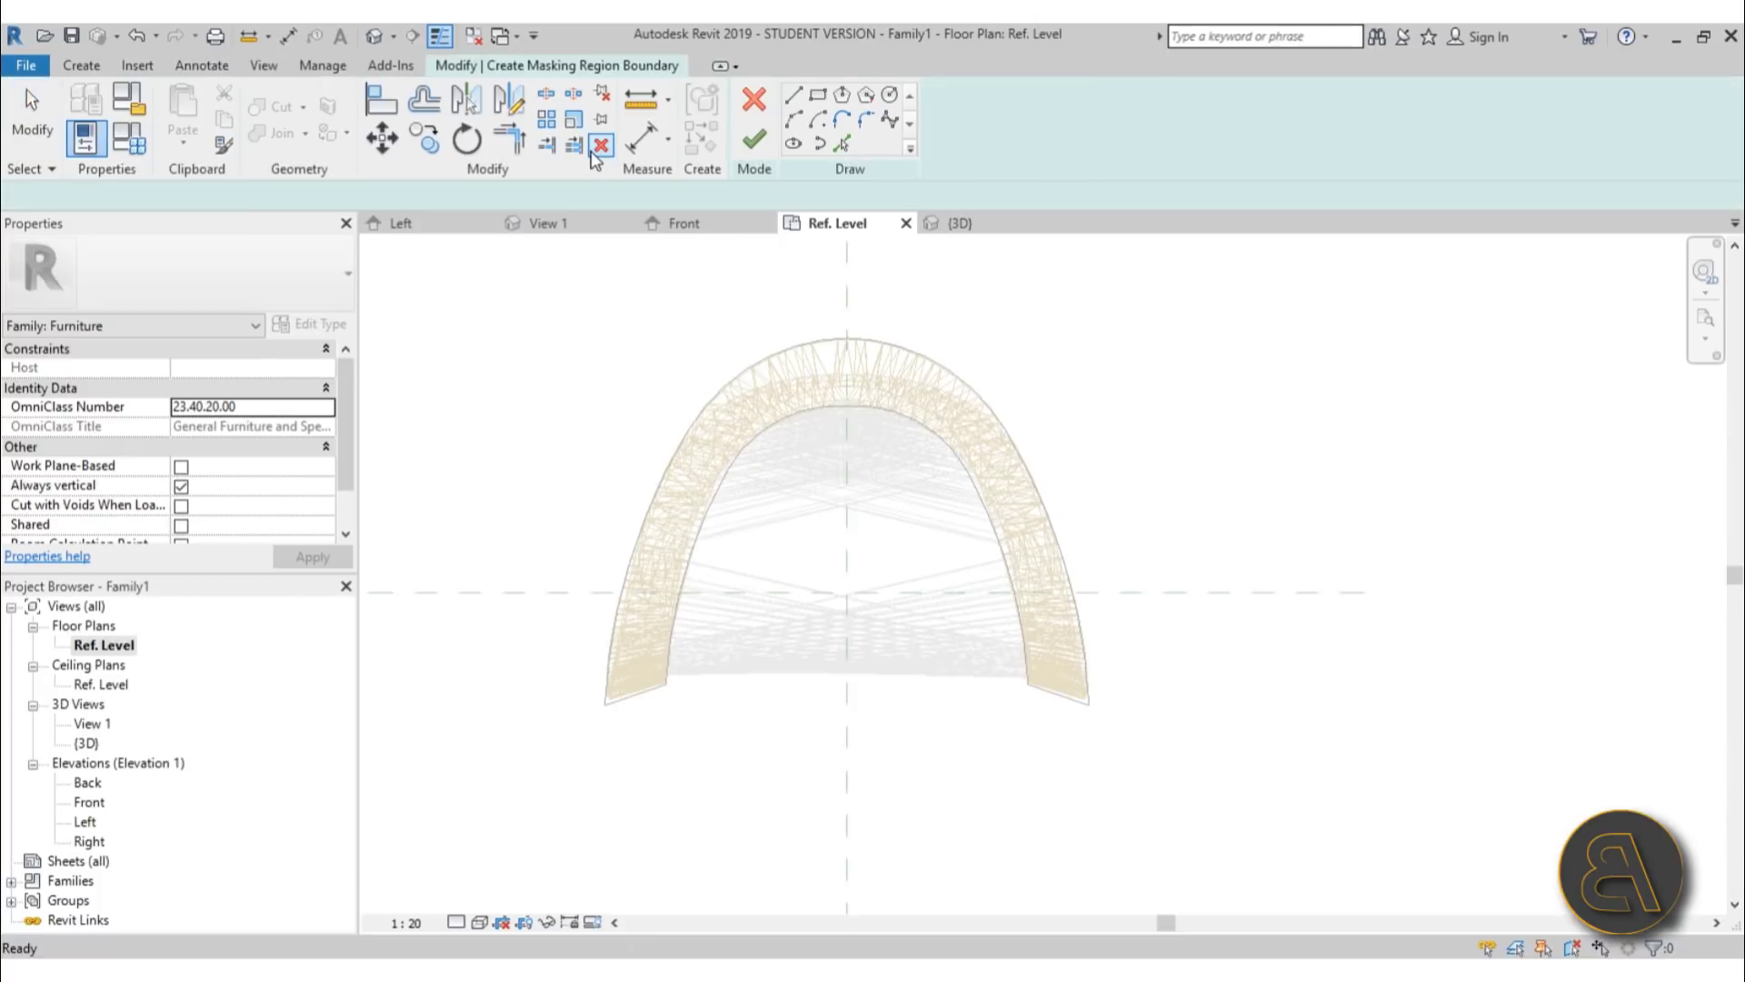
click(841, 144)
key(Tab)
click(809, 347)
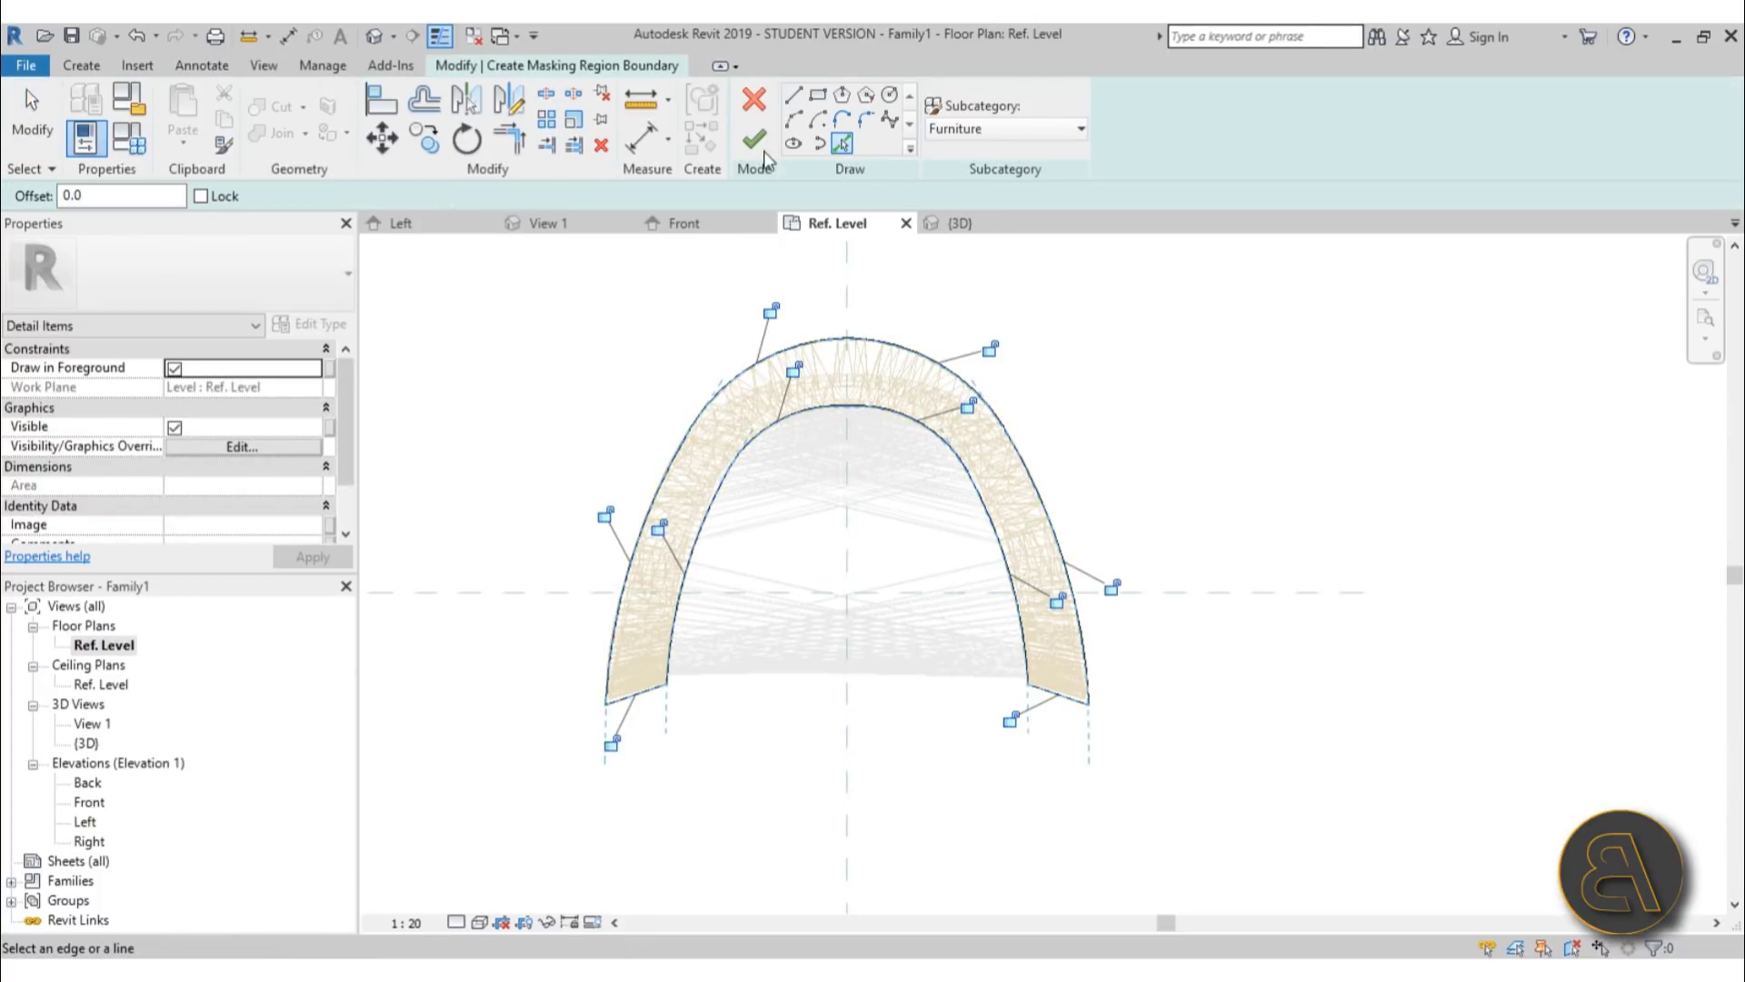
click(747, 146)
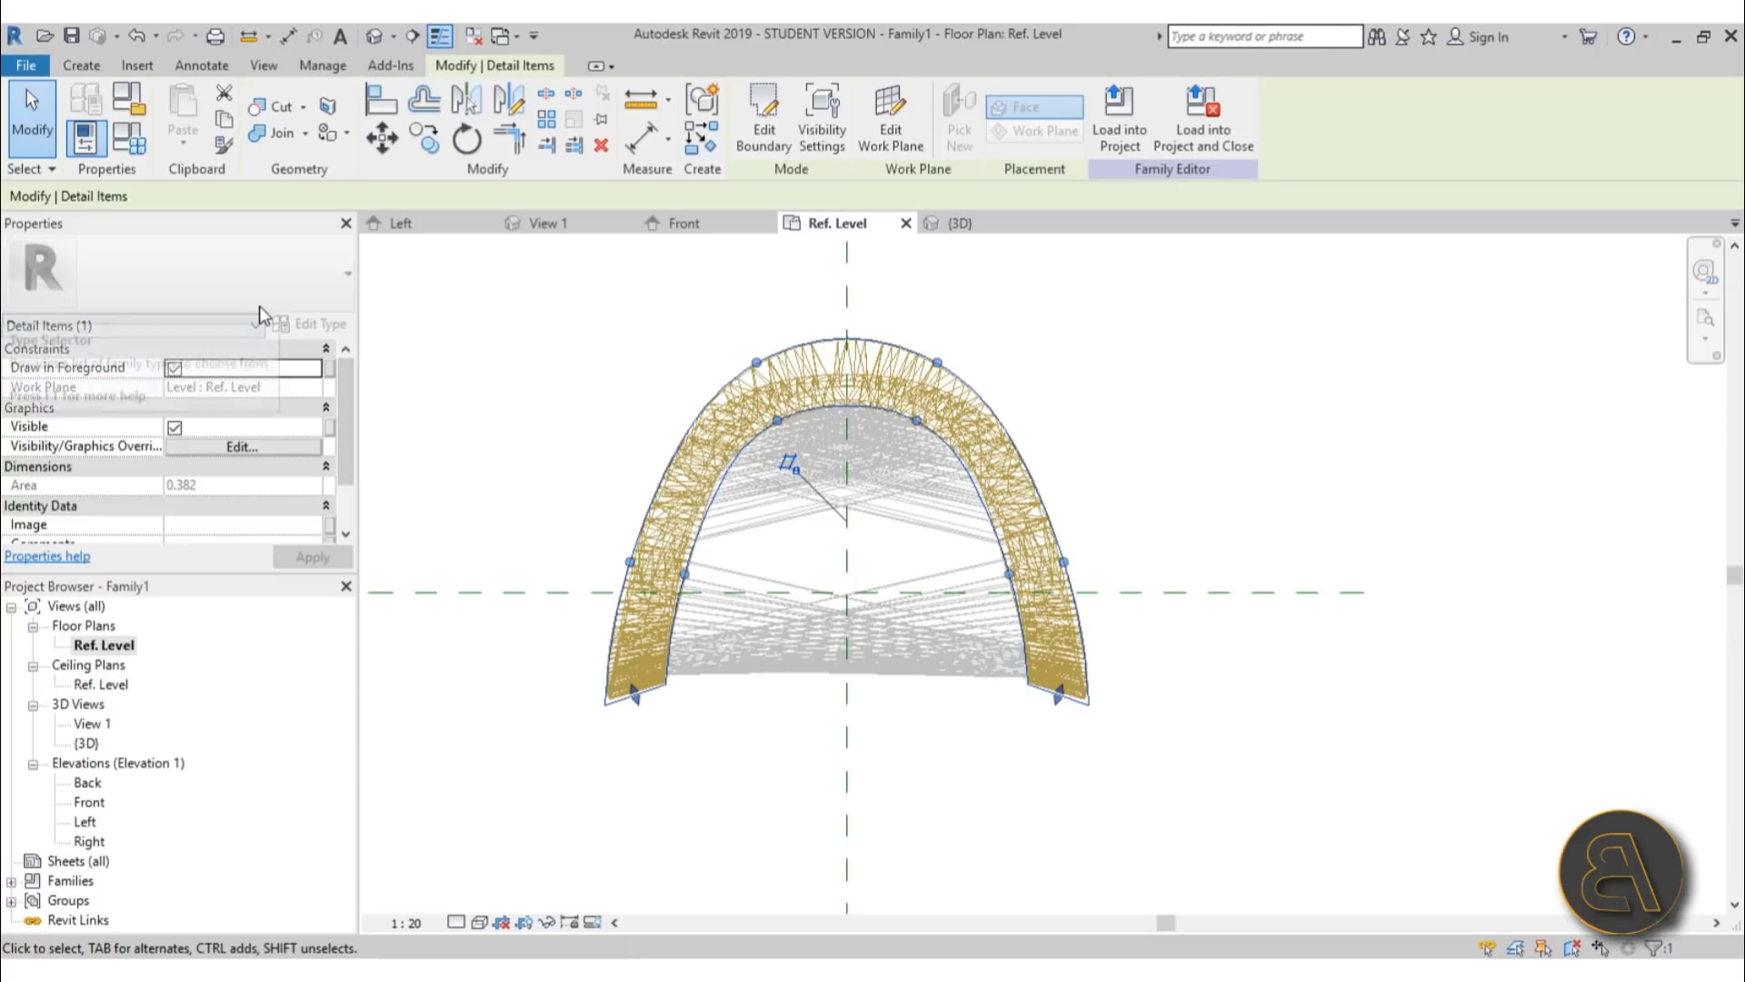
- Set the plan's visual style to Hidden Line and check the coverage of the frame's masking region
click(479, 922)
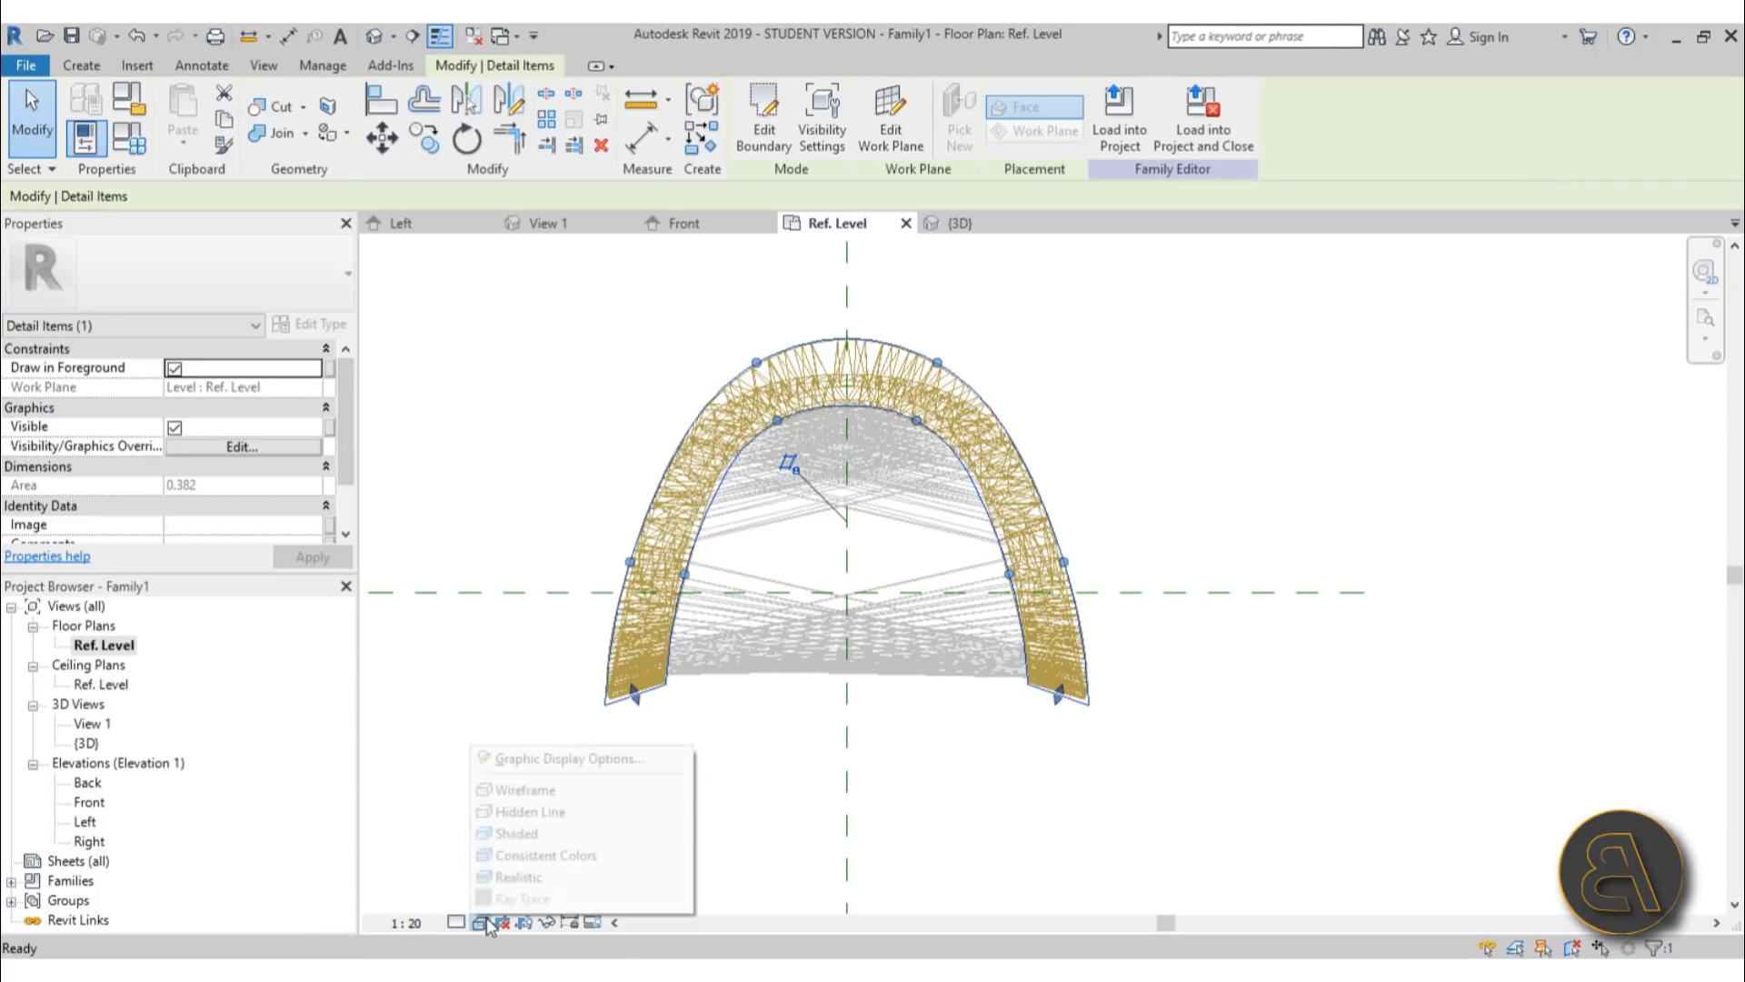
click(526, 813)
click(740, 822)
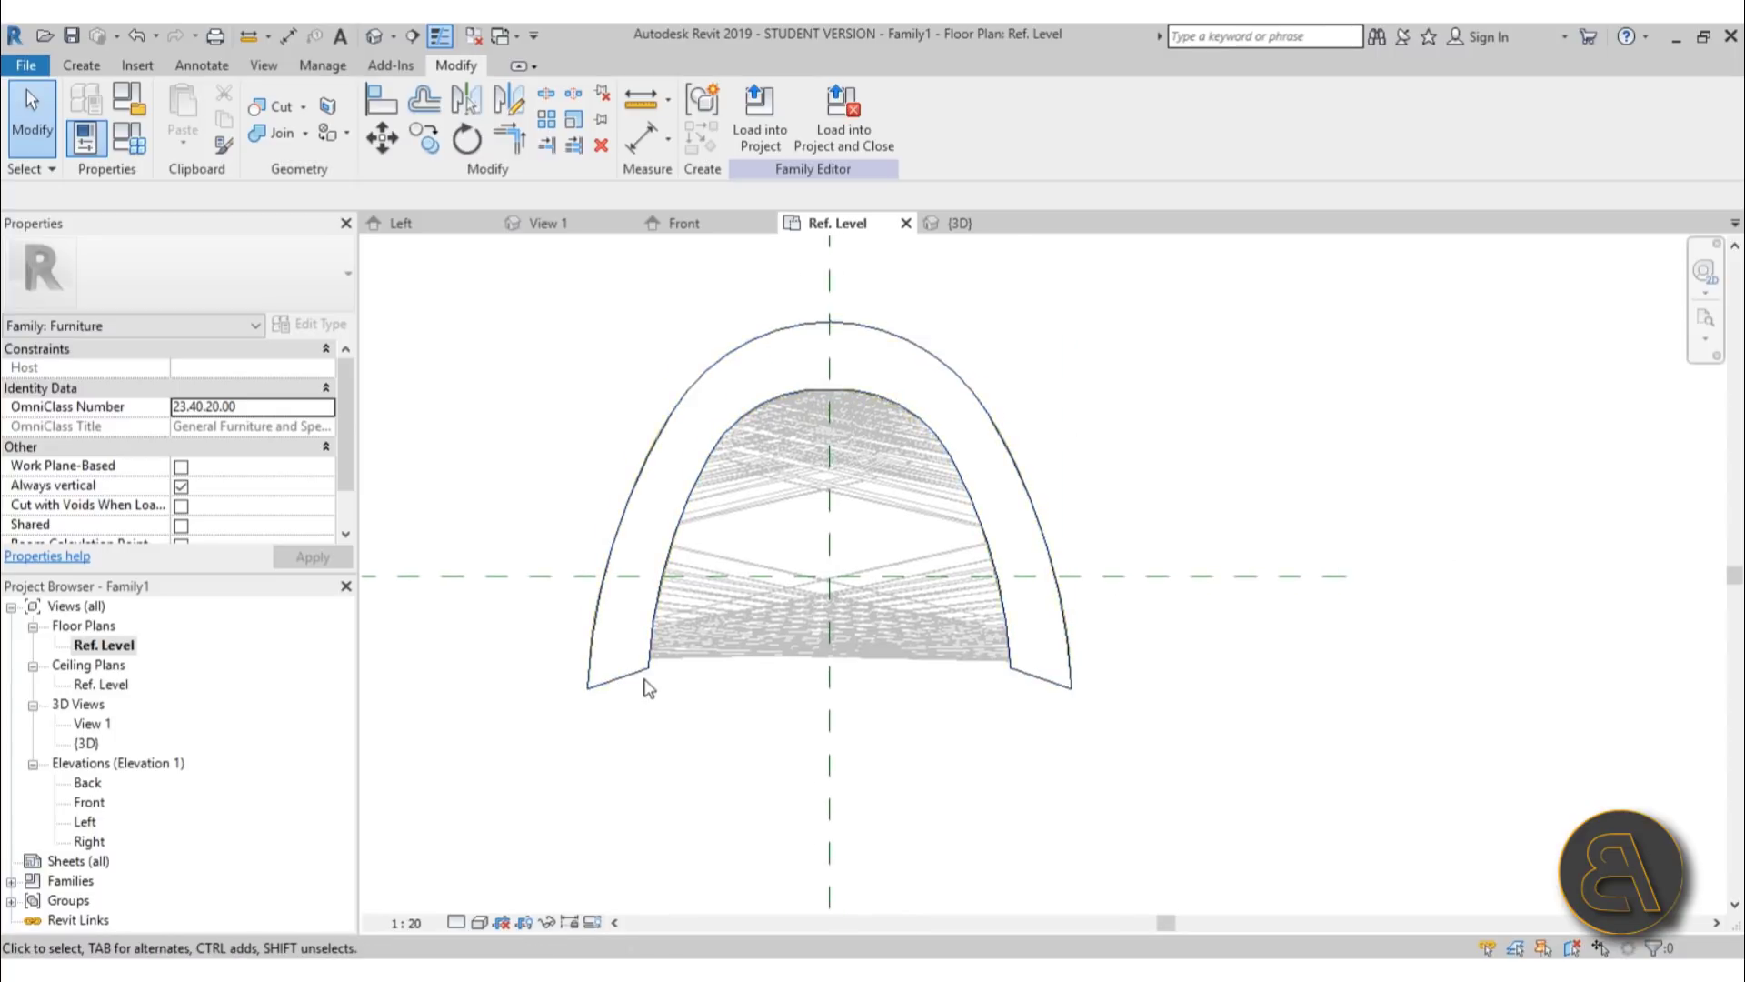
scroll(643, 687, up, 1)
click(637, 680)
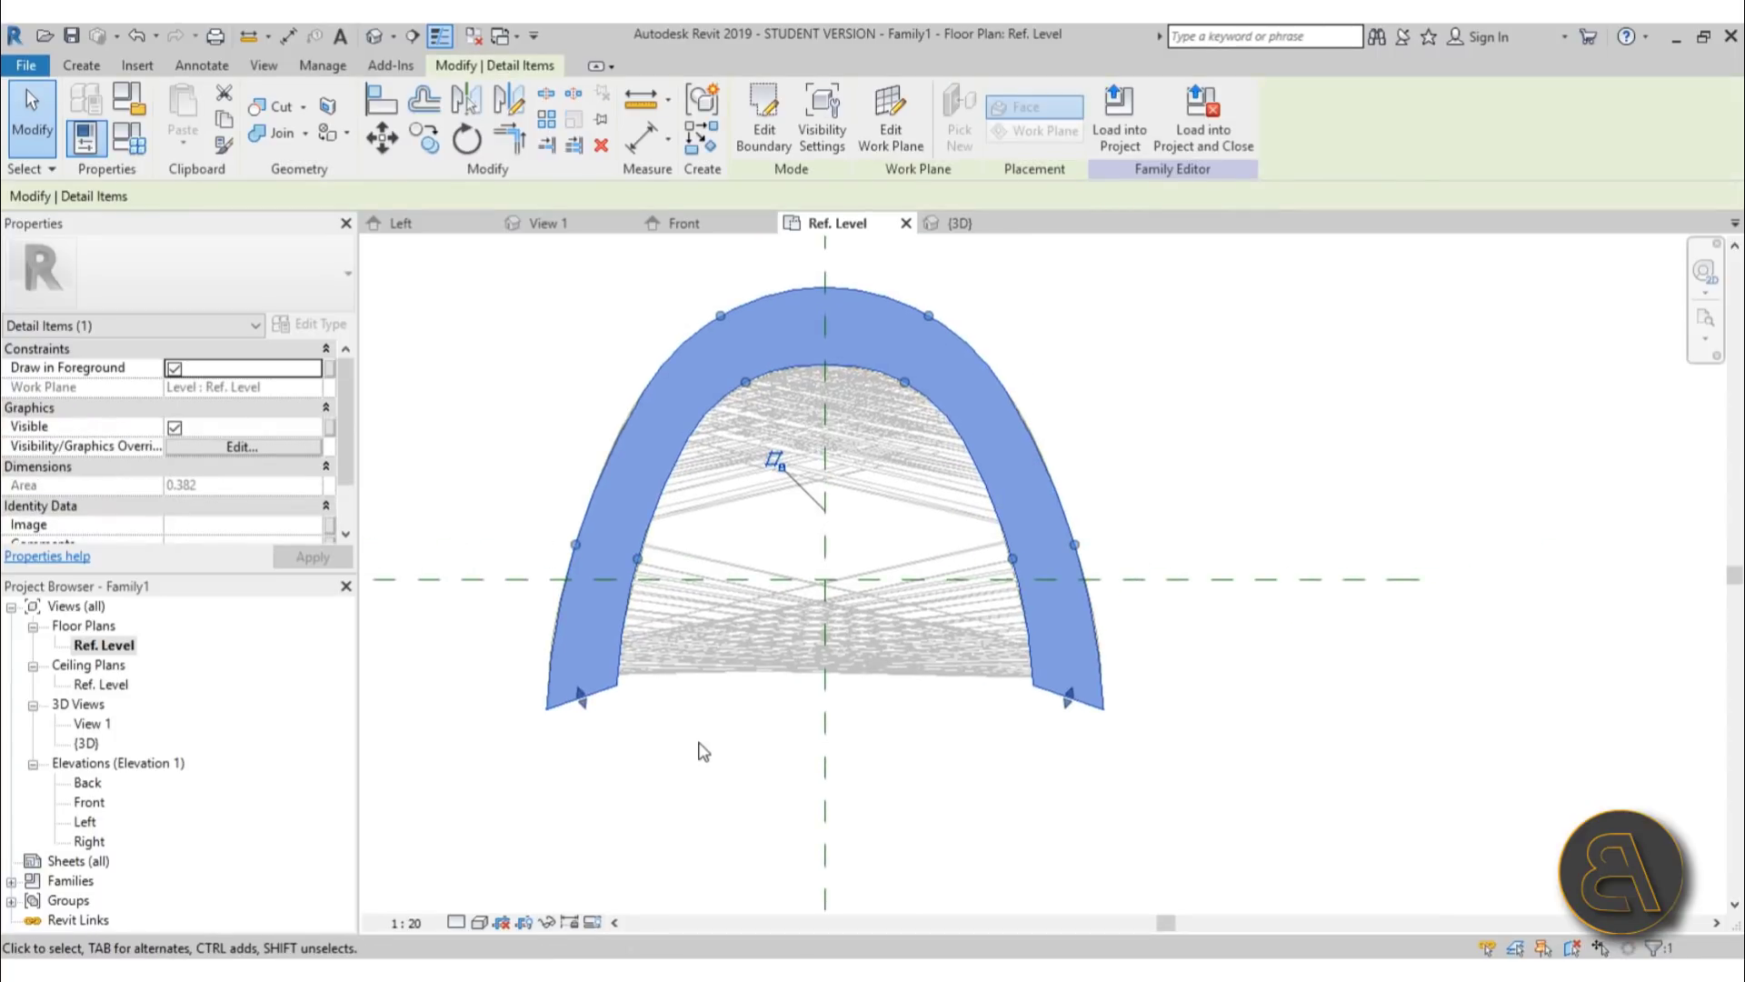
click(703, 751)
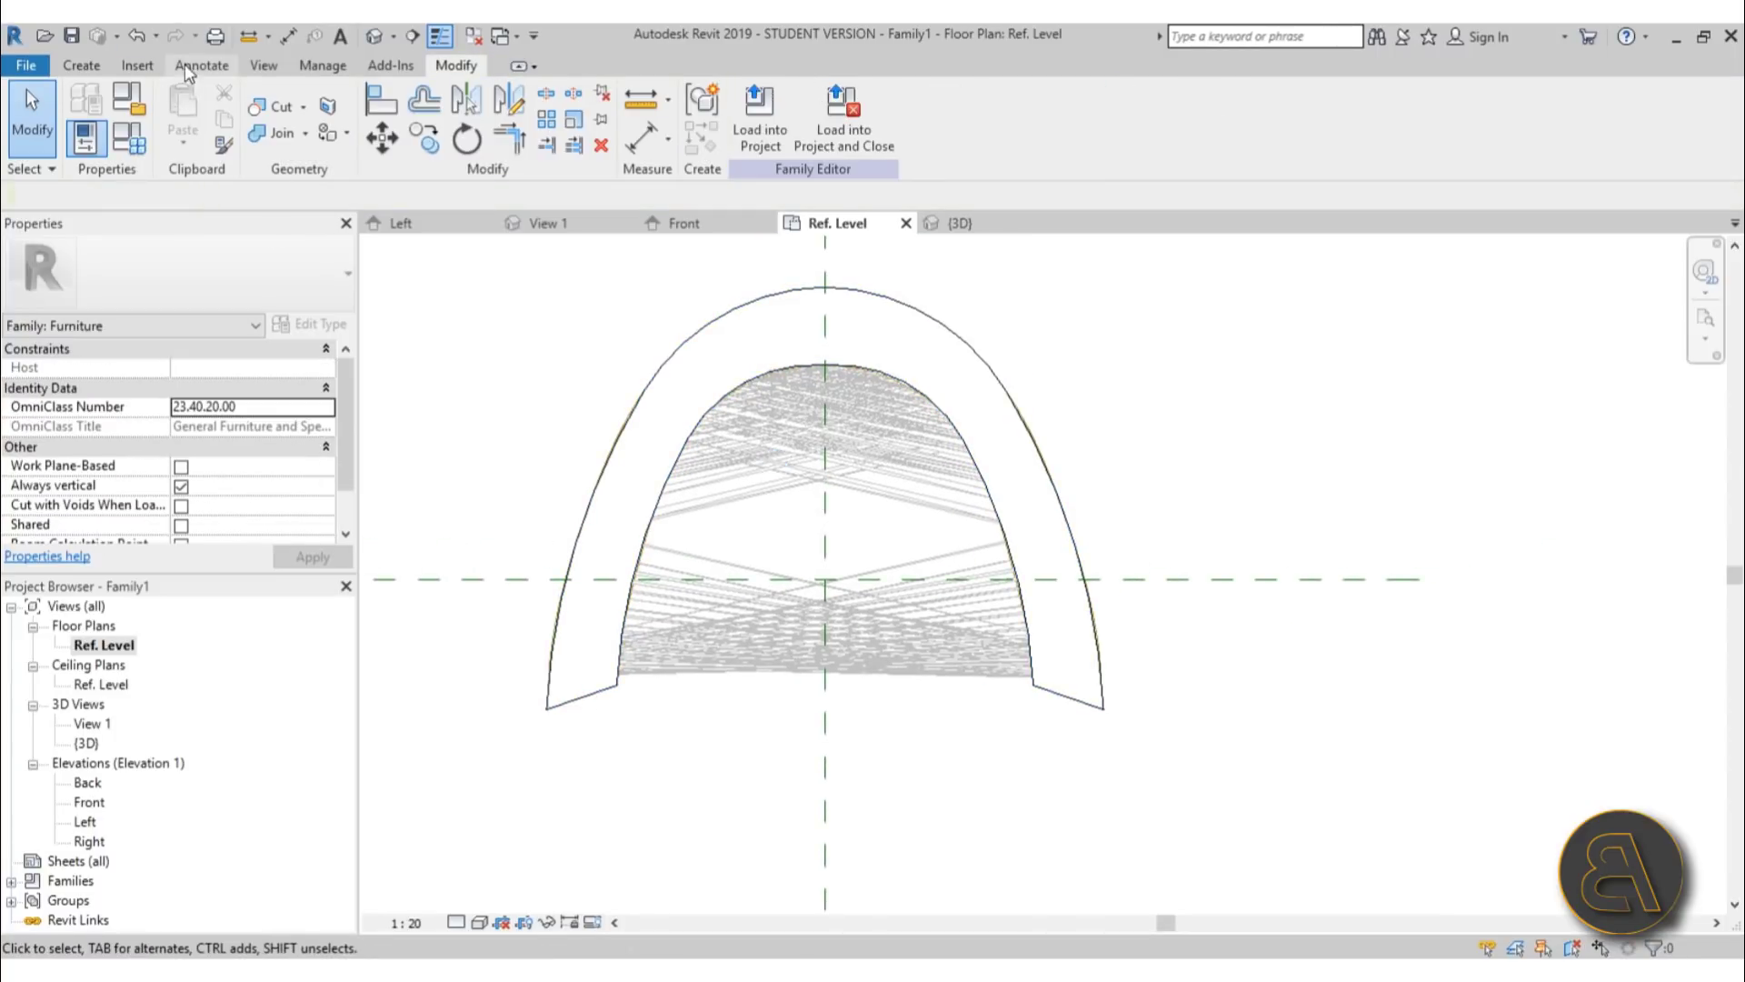
- Start a masking region for the seat strings and pick the four arcs of the frame's inner edge as its boundary
click(201, 65)
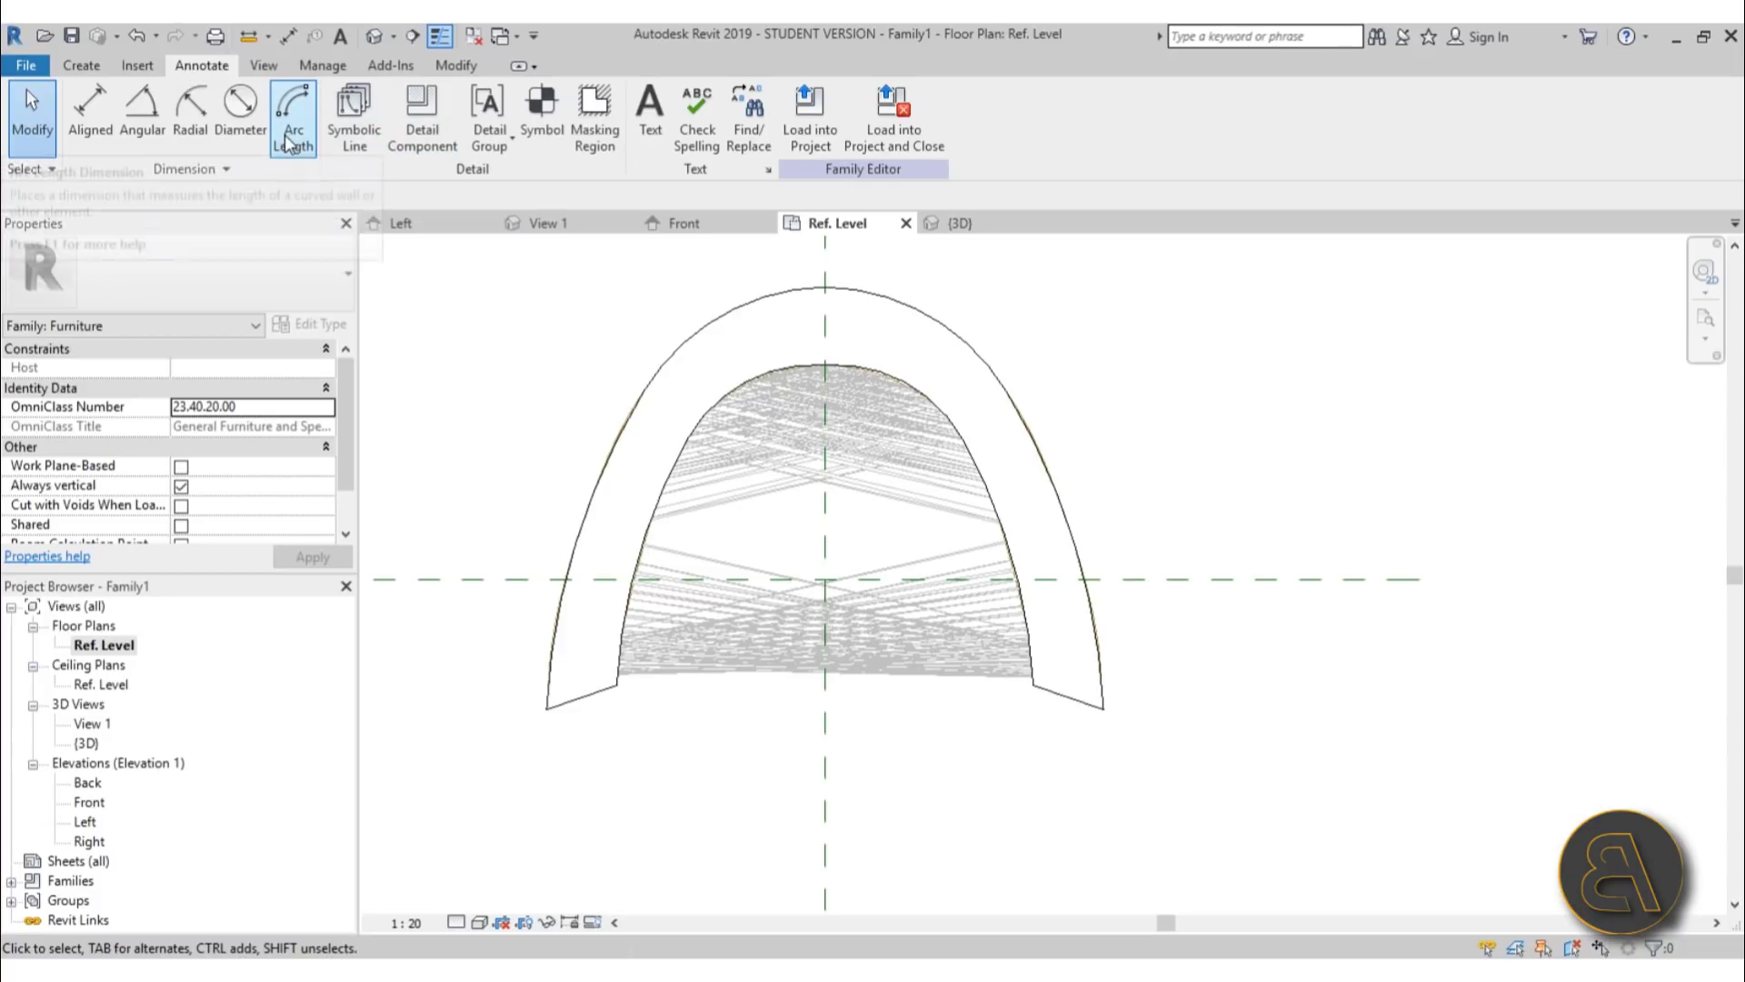
click(595, 137)
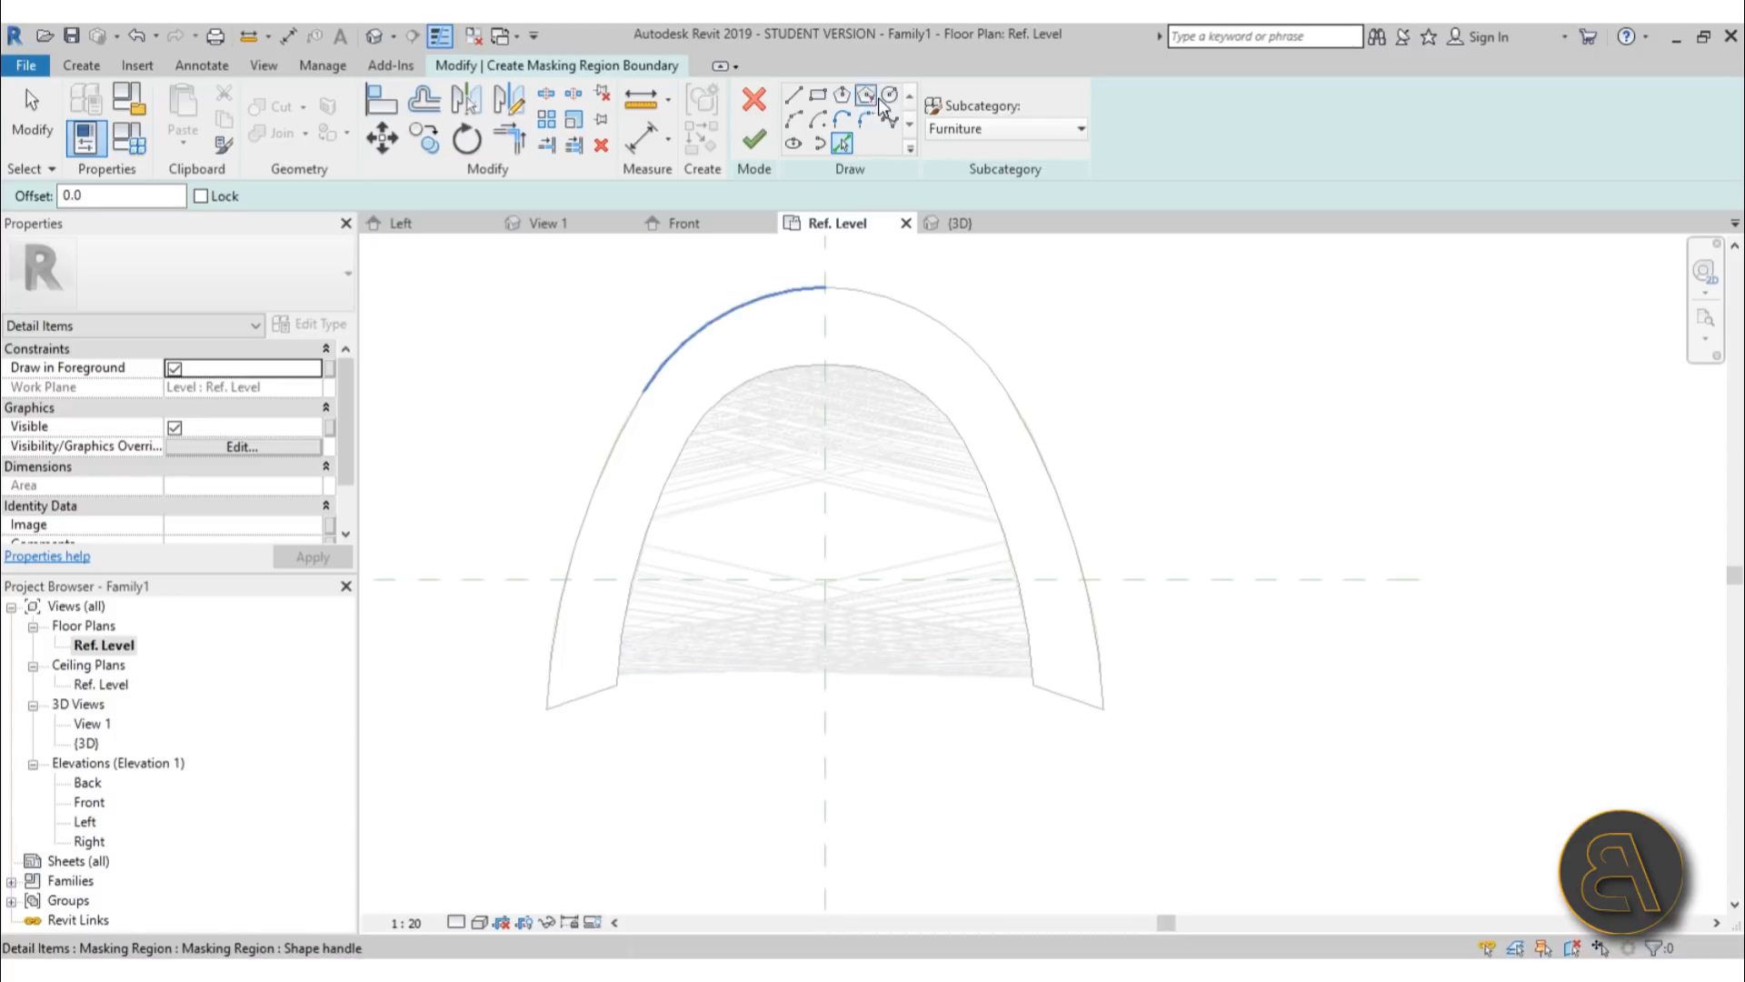
click(707, 420)
click(666, 486)
click(936, 406)
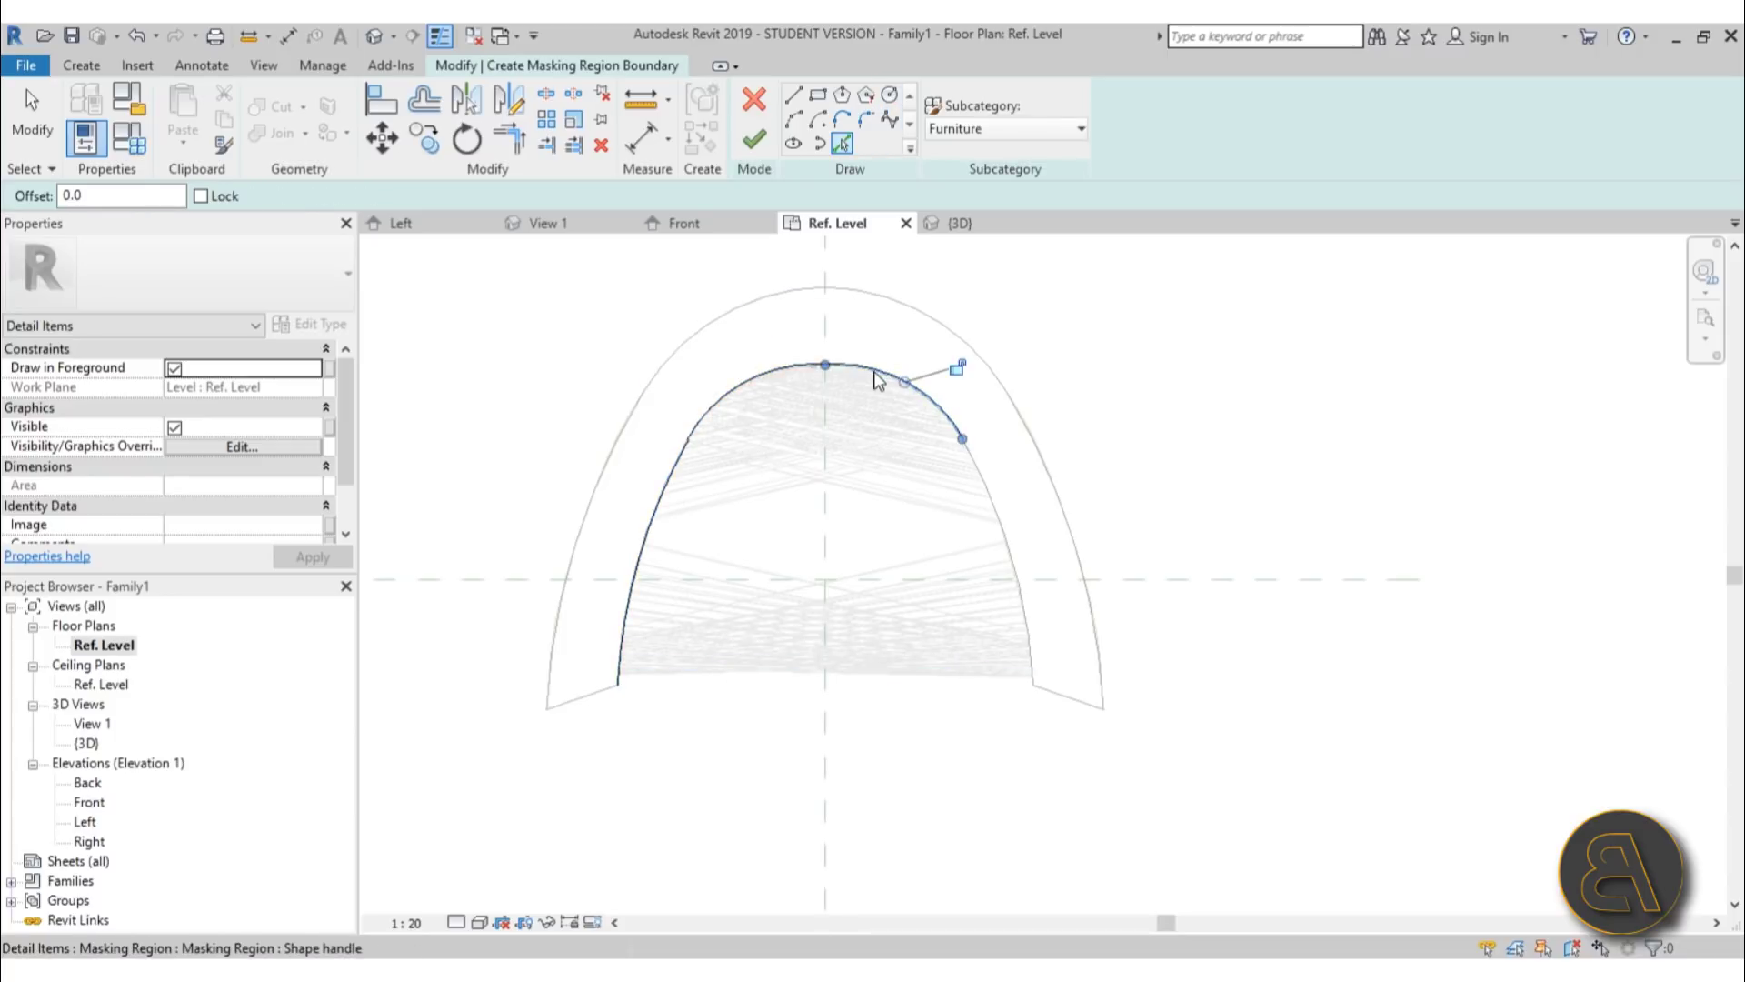
click(991, 491)
- Draw a horizontal line between the two inner edges at the lower end of the seat strings
click(794, 94)
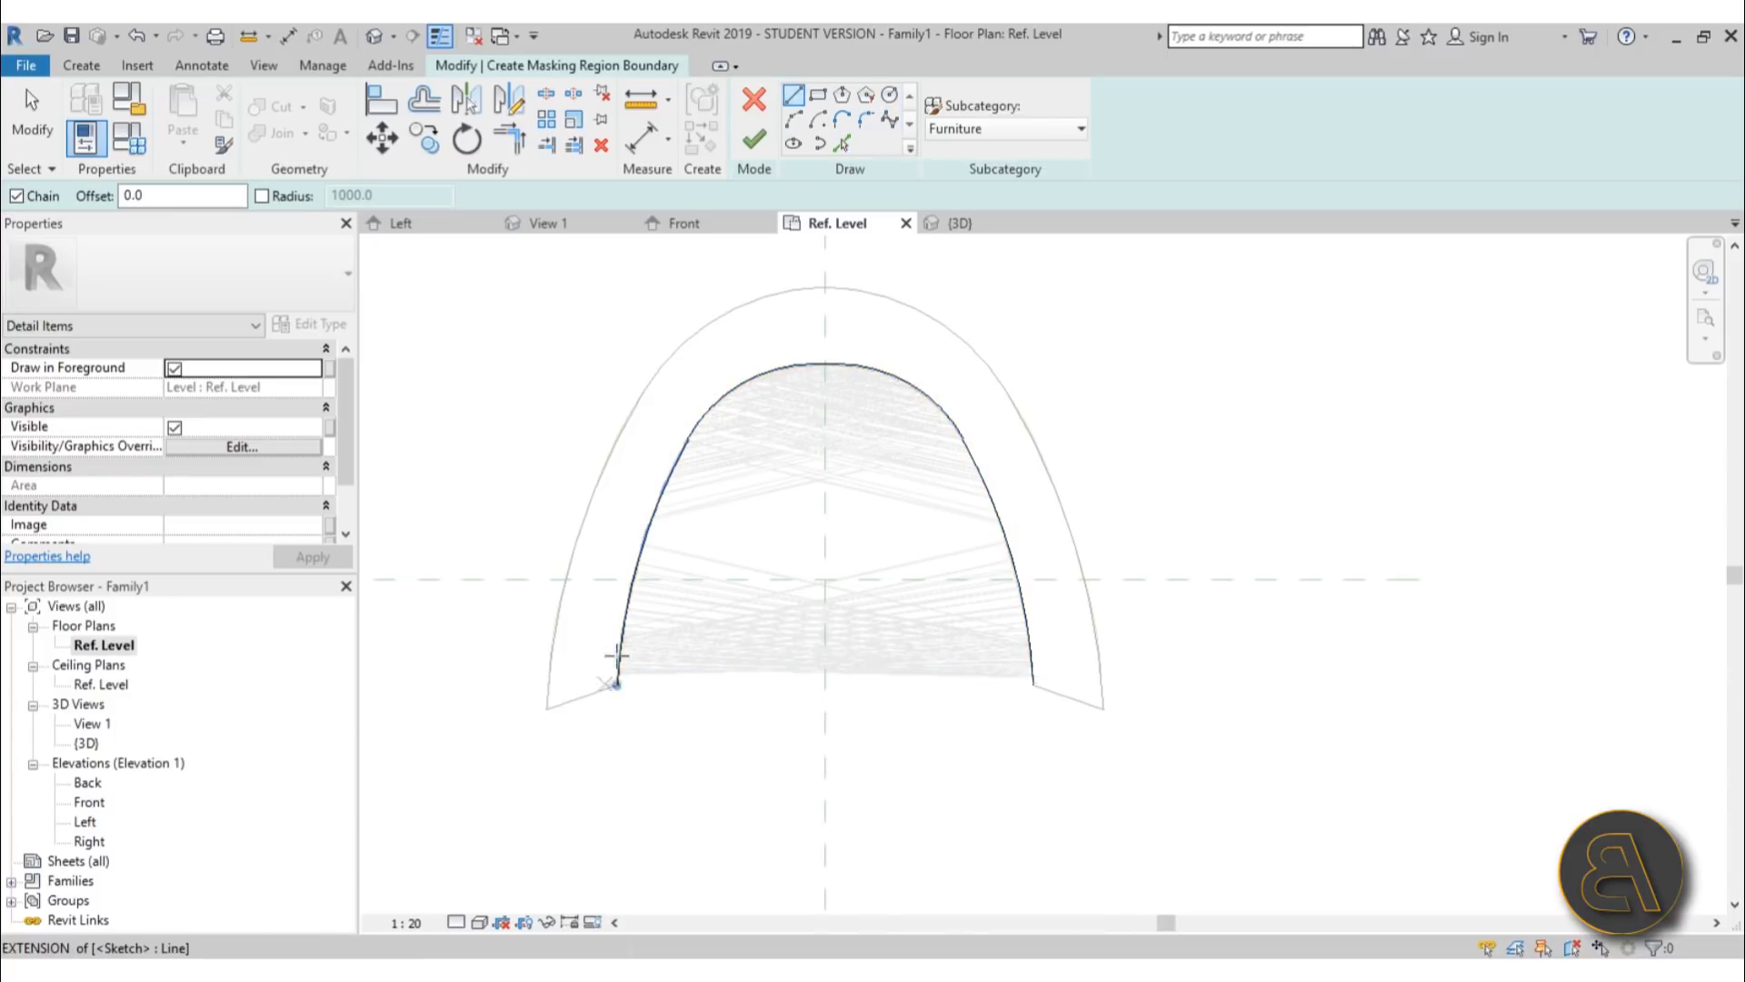
scroll(694, 717, up, 3)
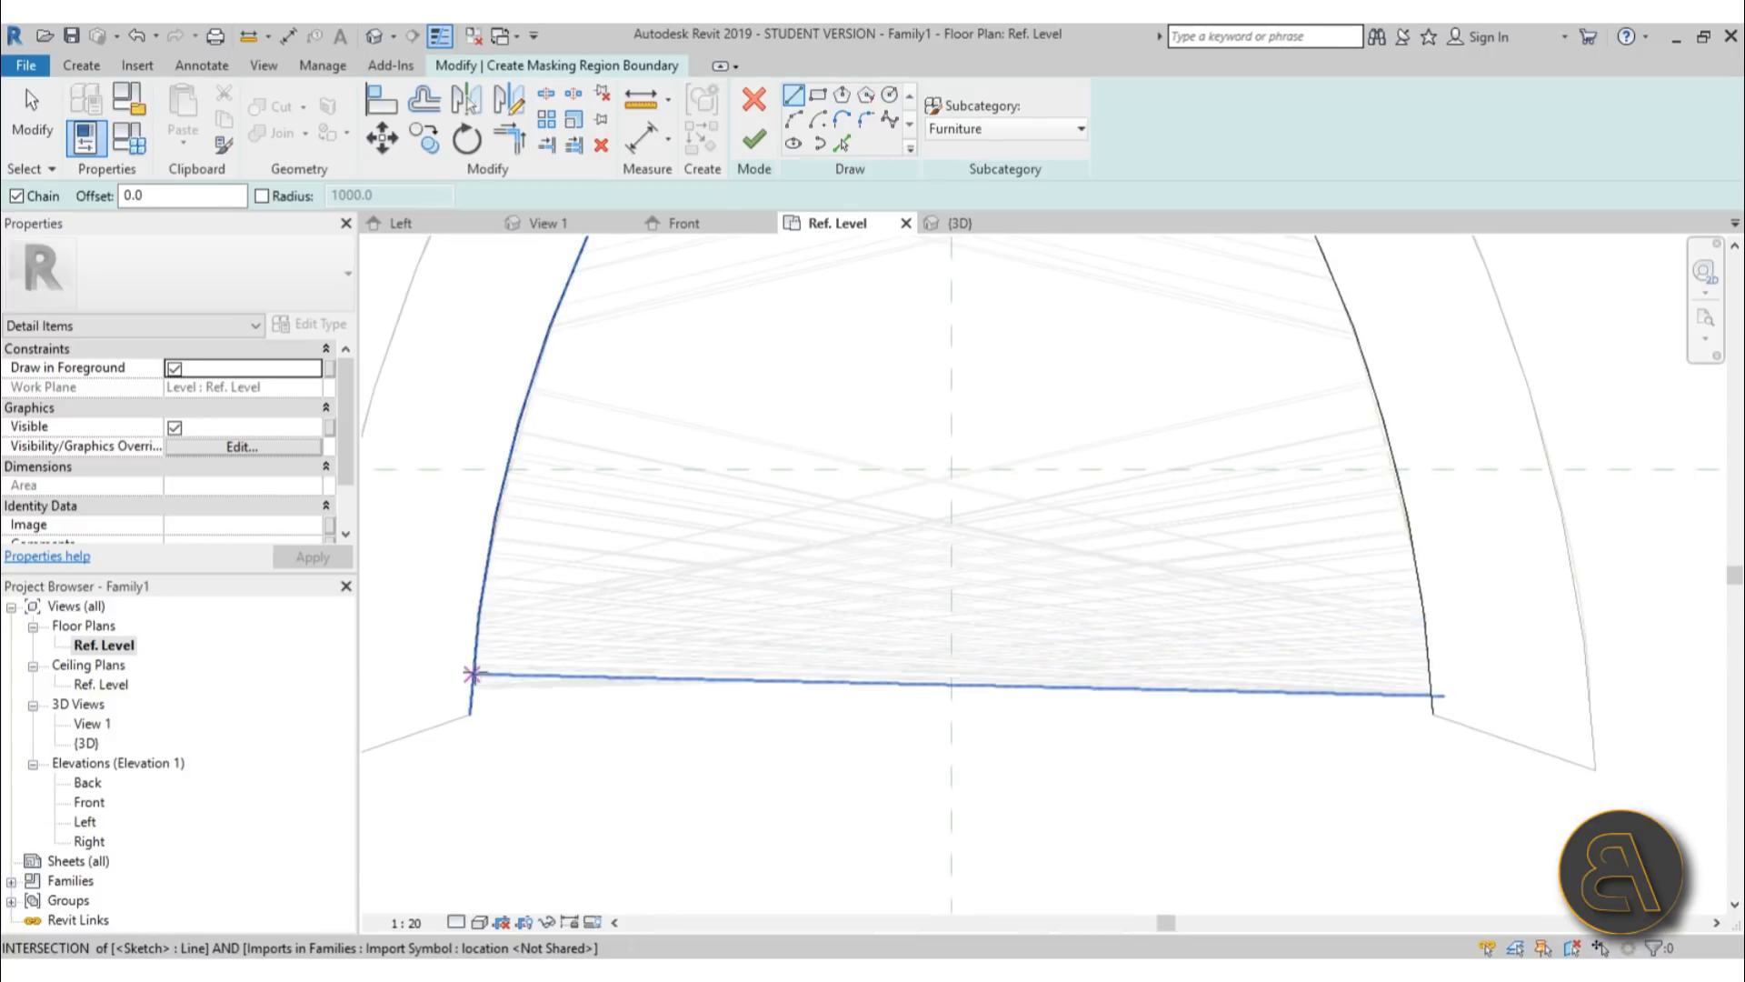
click(472, 673)
click(1430, 674)
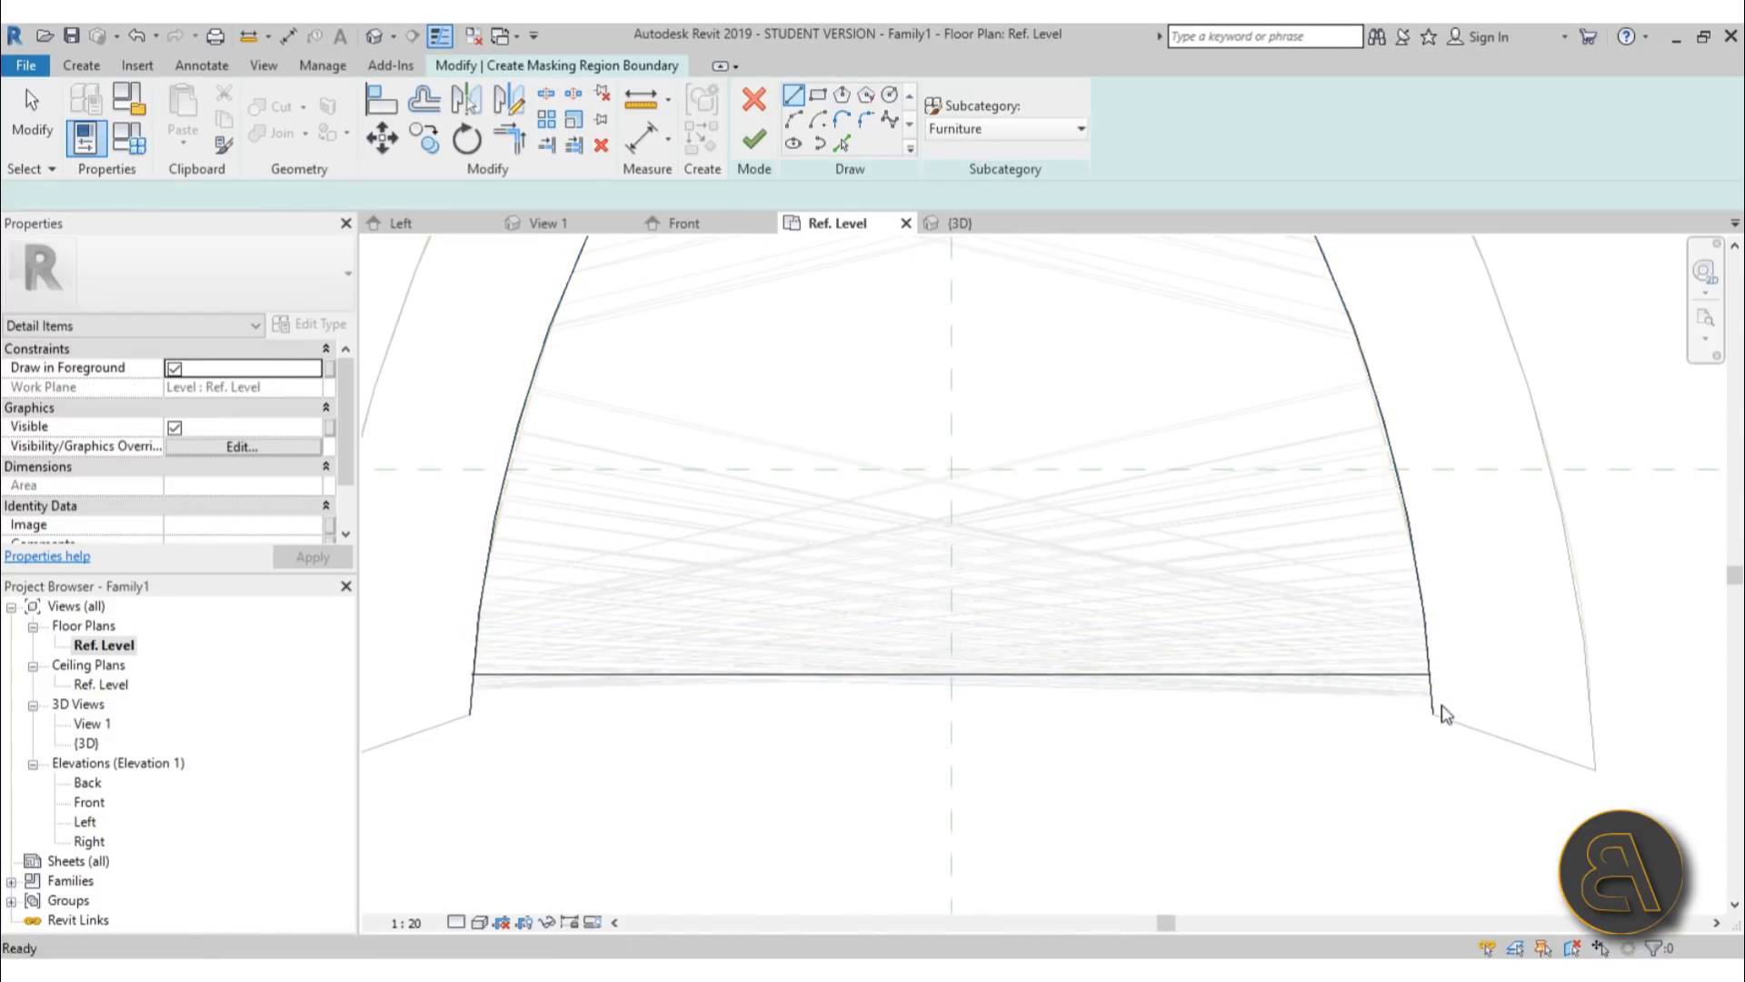
- Trim both inner-edge arcs to corners with the horizontal line and finish the seat's masking region
key(Escape)
key(Escape)
key(t)
key(r)
click(1430, 661)
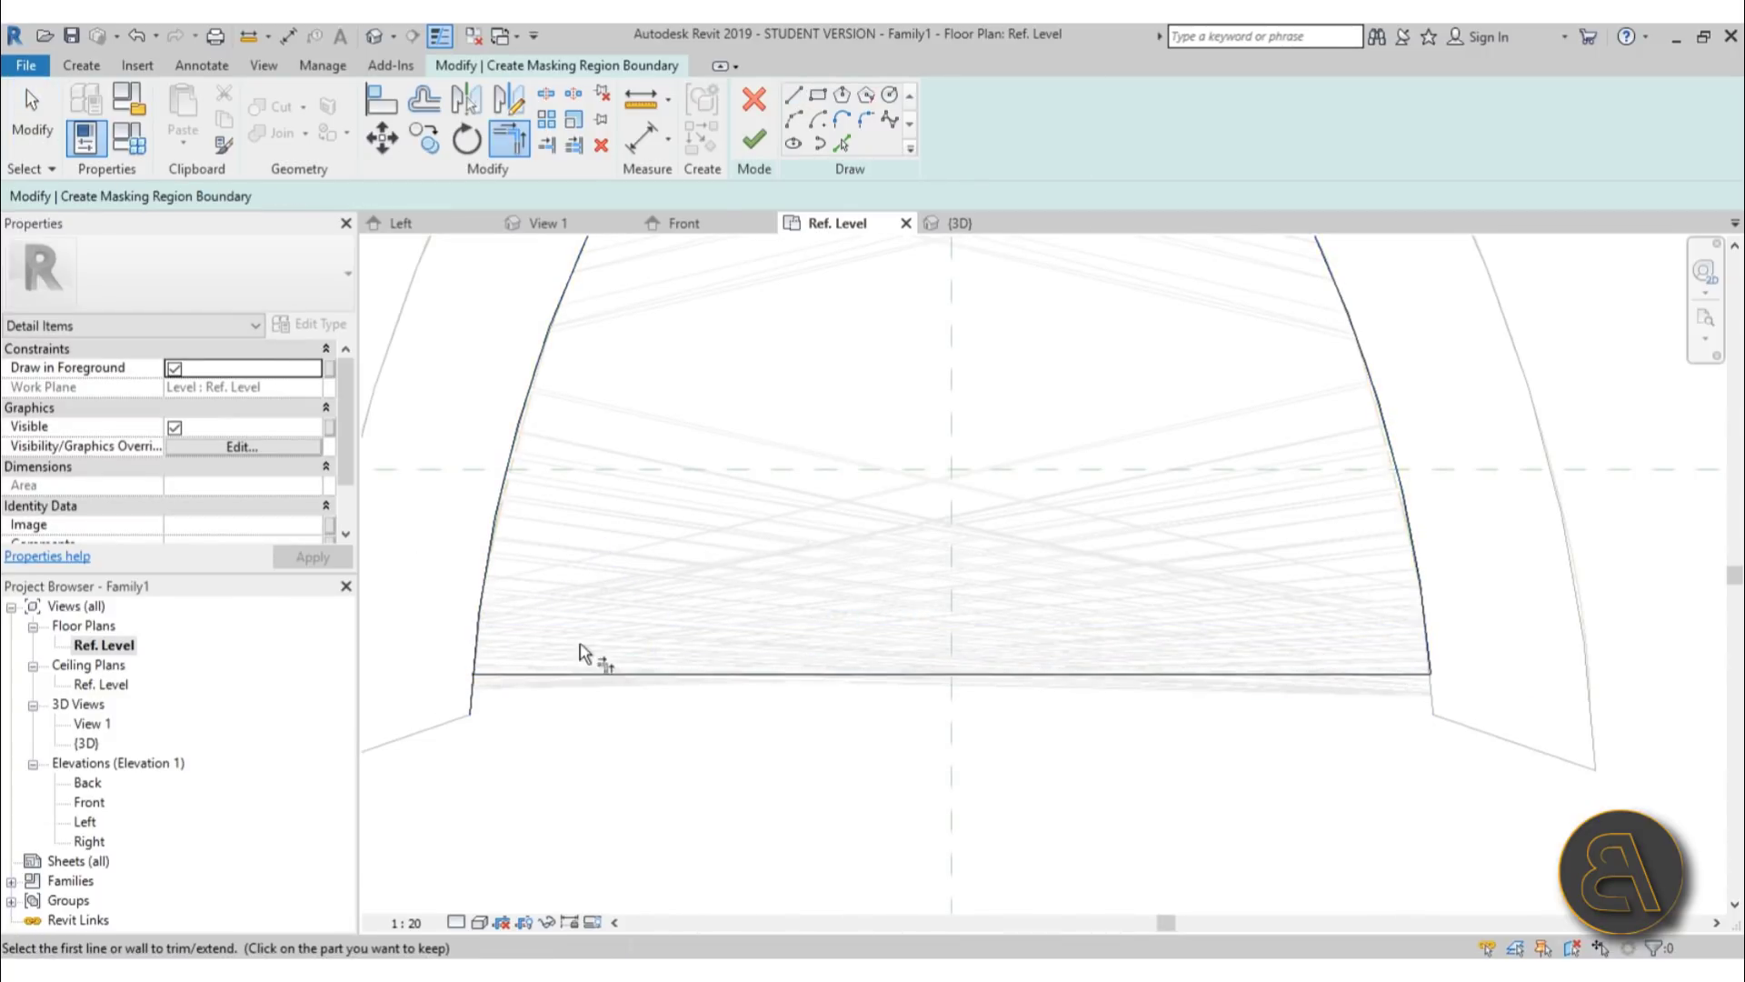
click(518, 675)
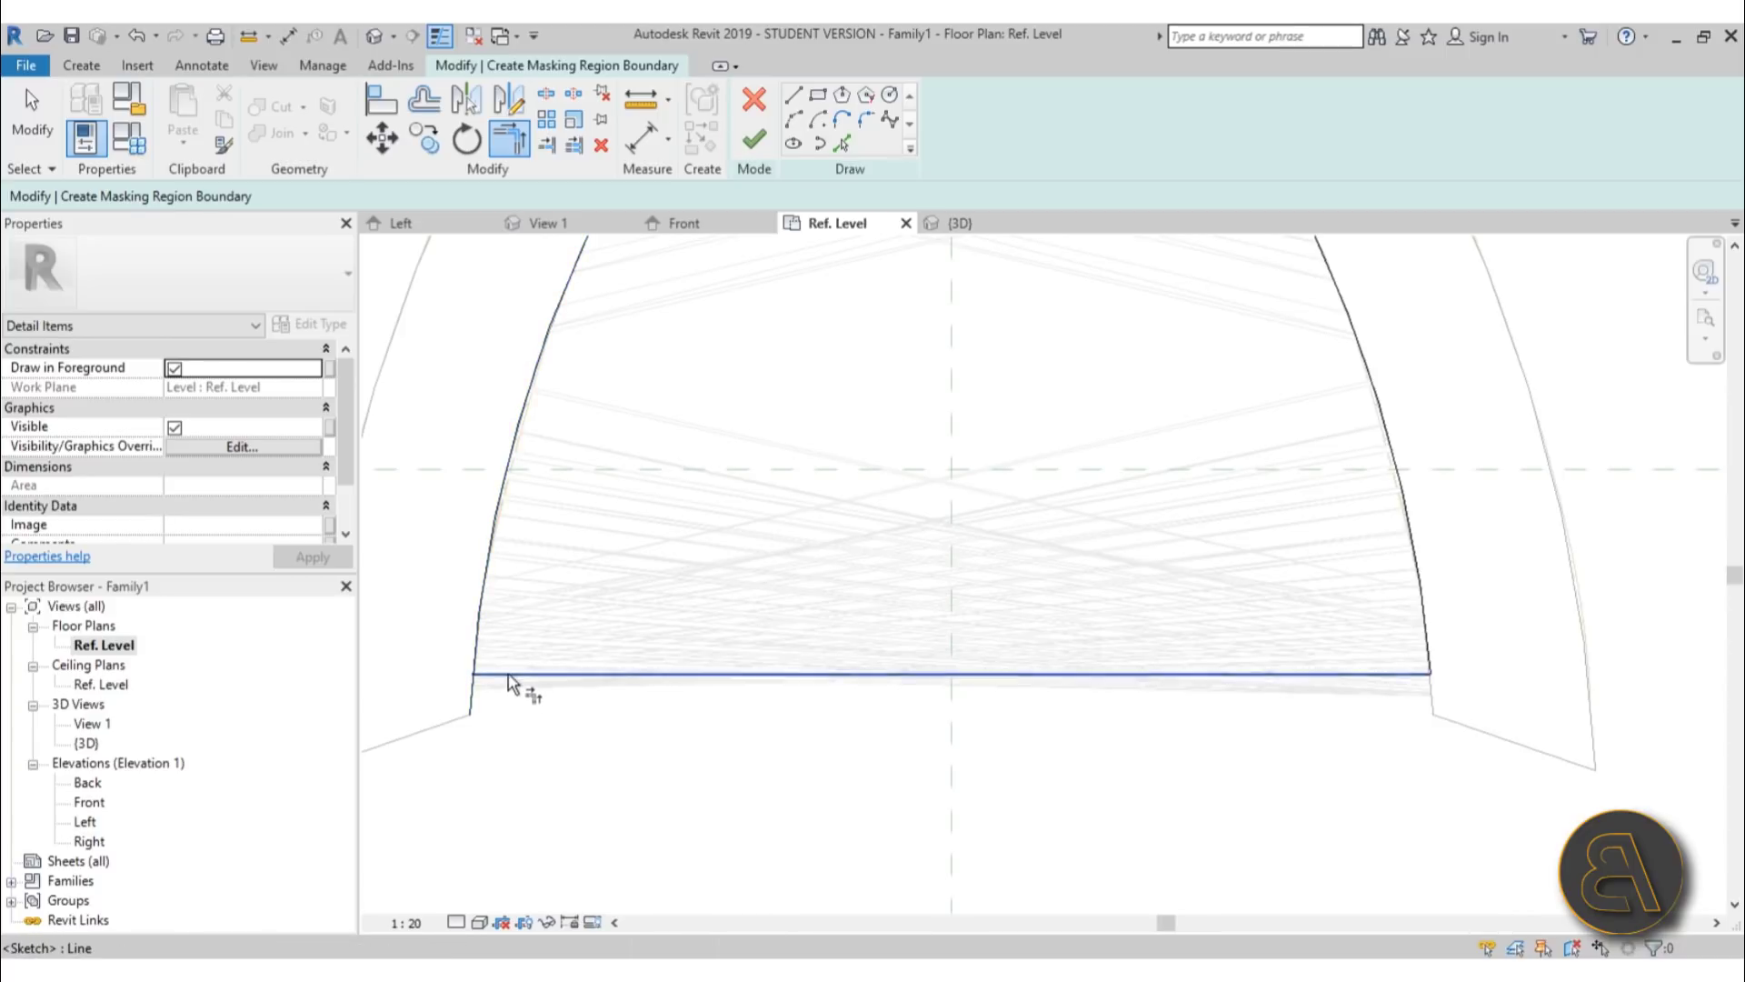
click(479, 642)
scroll(641, 595, down, 3)
key(Escape)
click(753, 143)
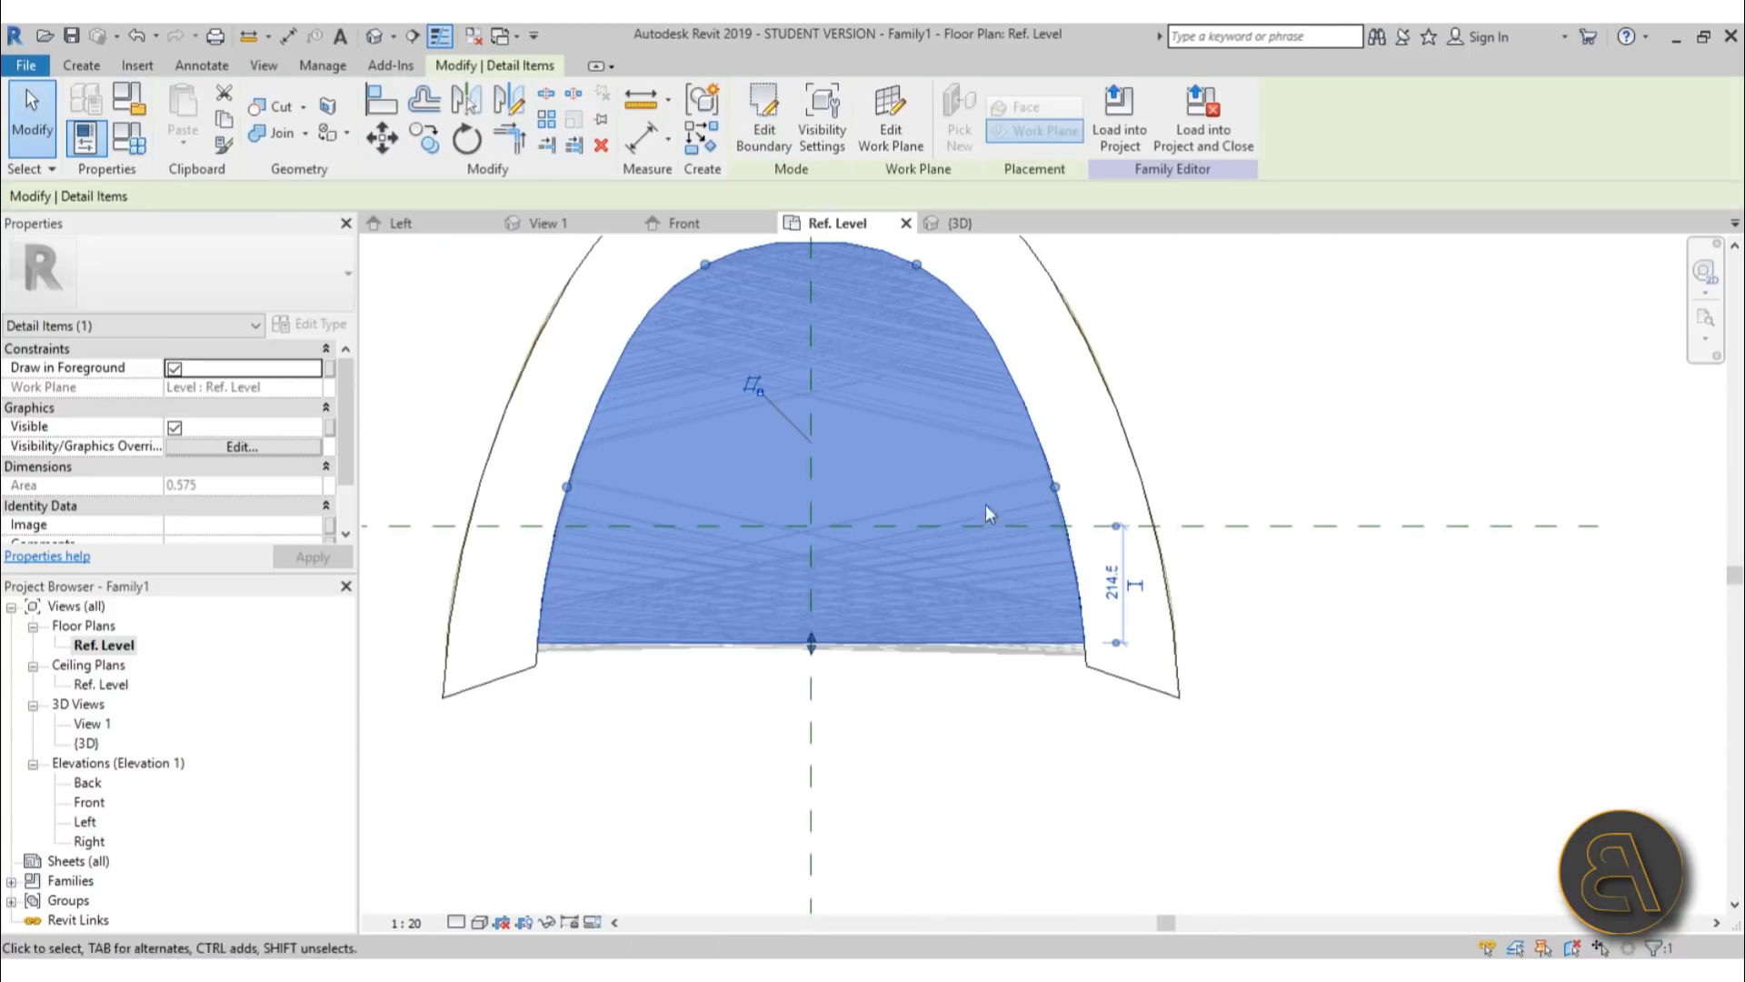
- Stretch the lower edge of the seat's masking region to about 240 mm below the horizontal reference plane, covering the remaining strings
key(Escape)
scroll(934, 650, down, 2)
click(898, 659)
scroll(863, 651, up, 3)
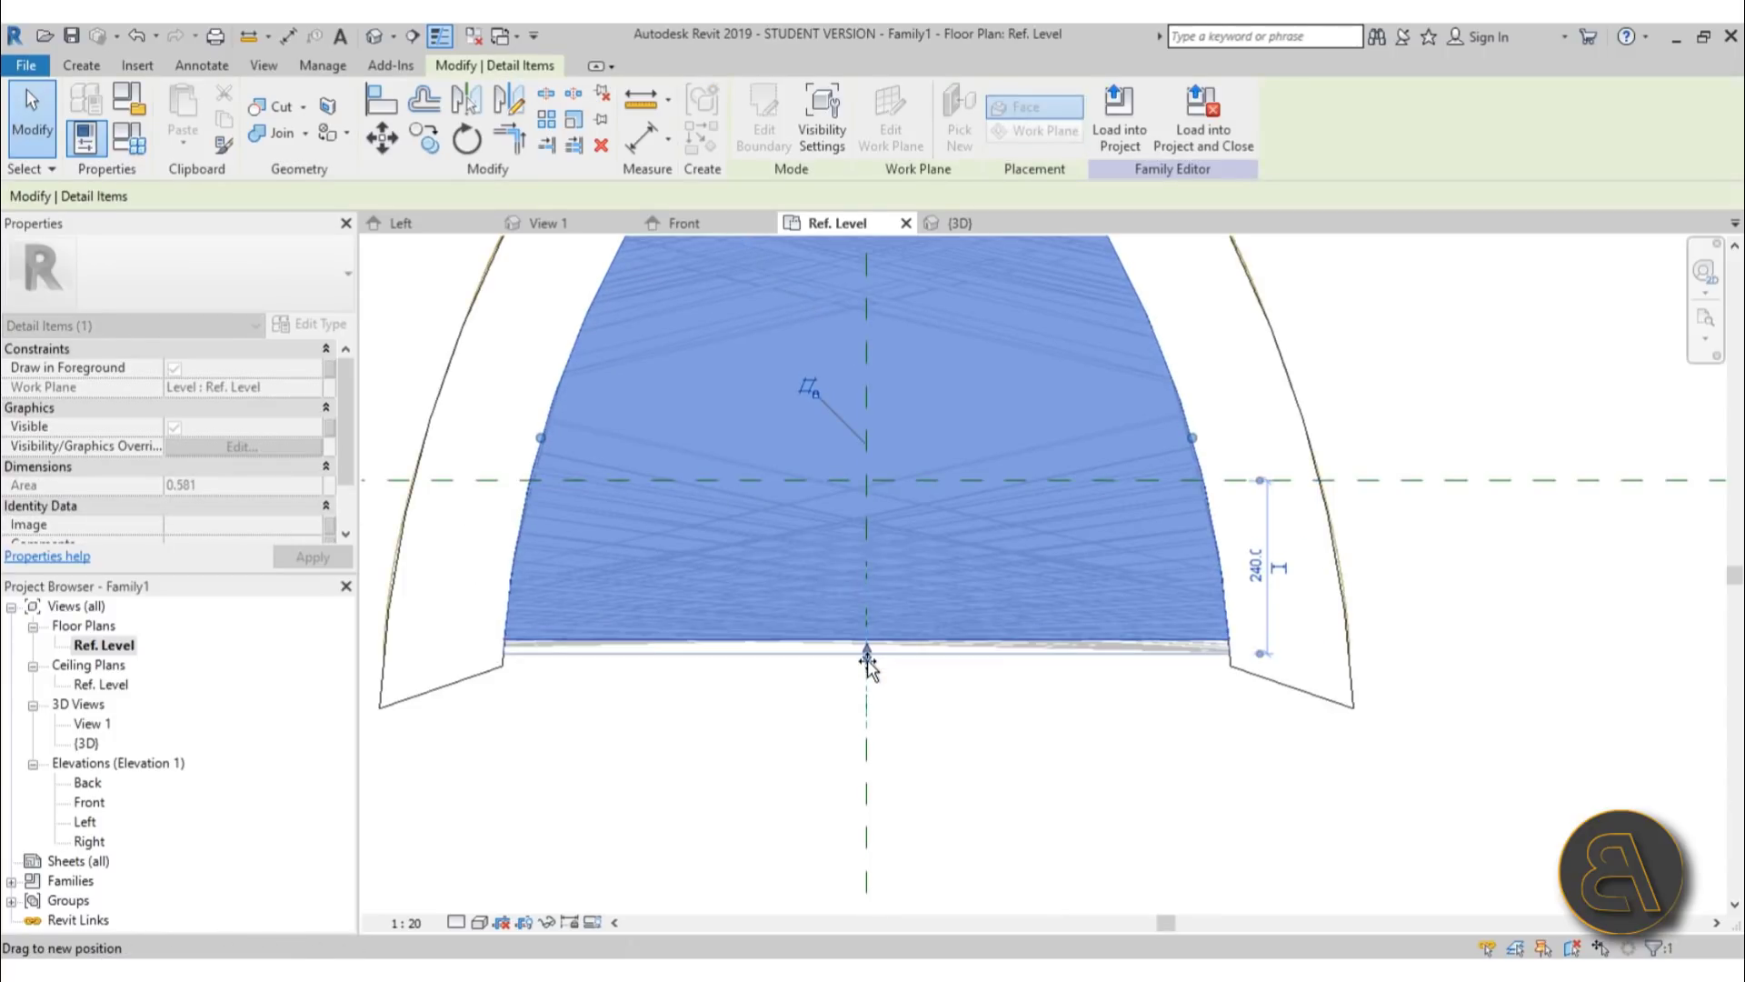
click(994, 713)
scroll(994, 740, down, 3)
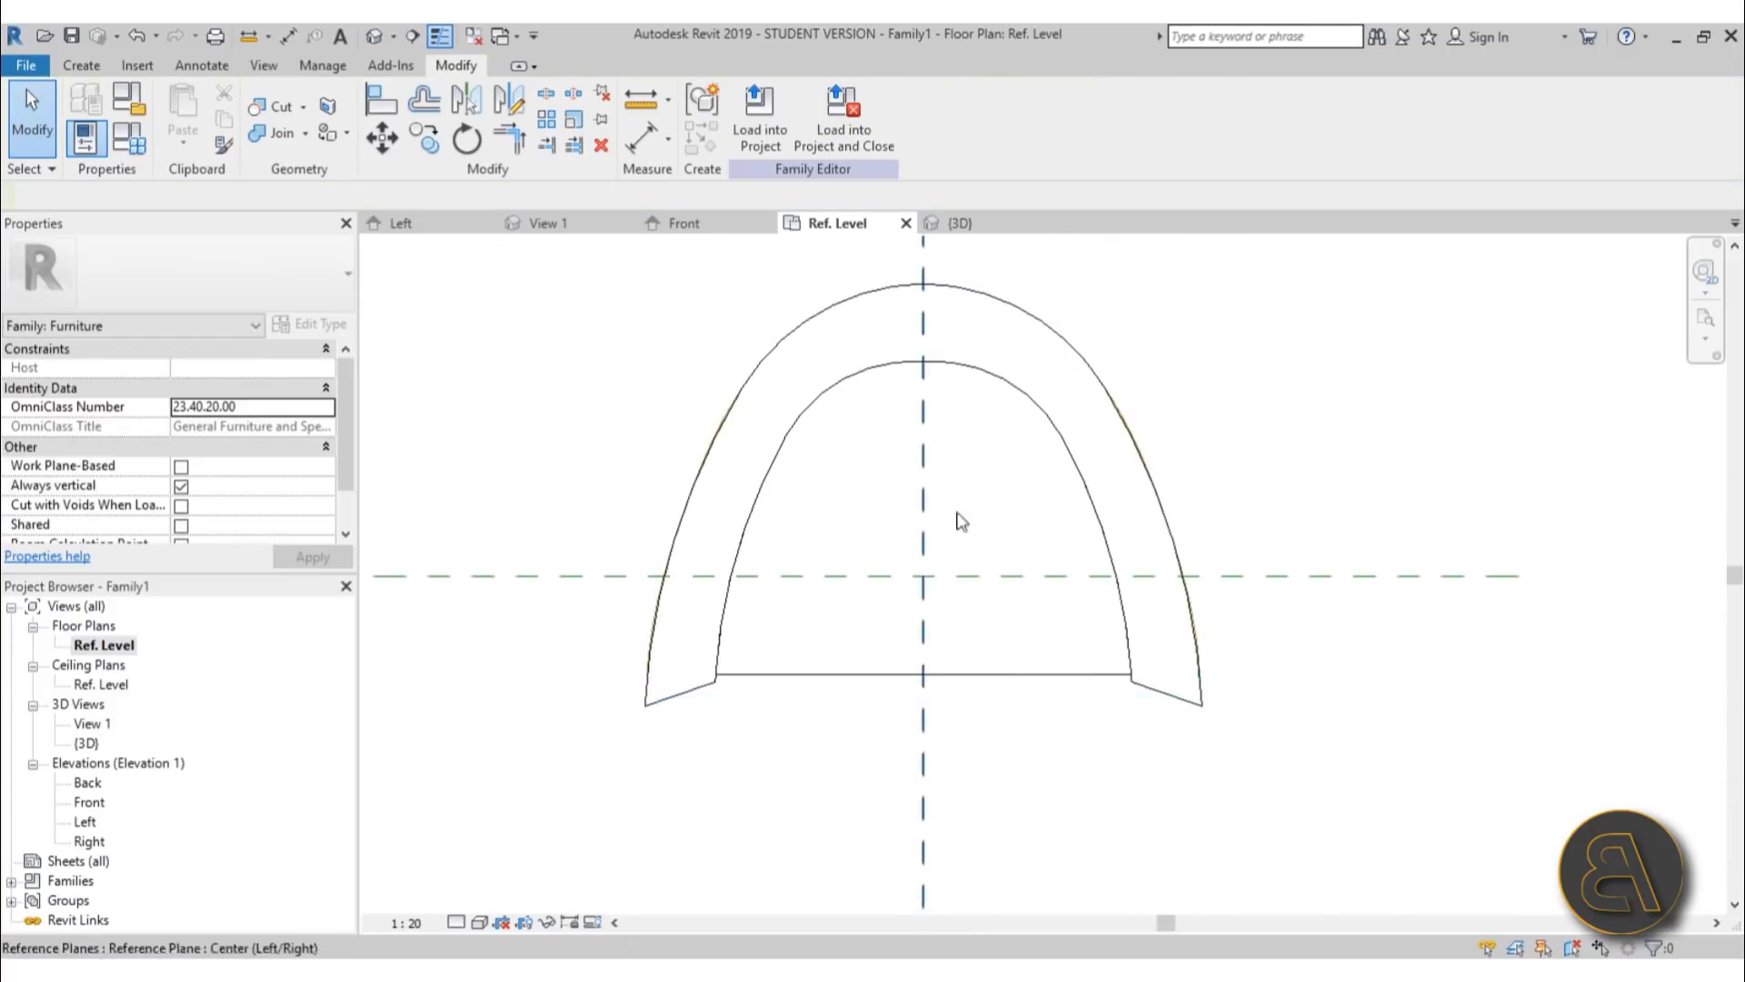
scroll(1231, 463, down, 2)
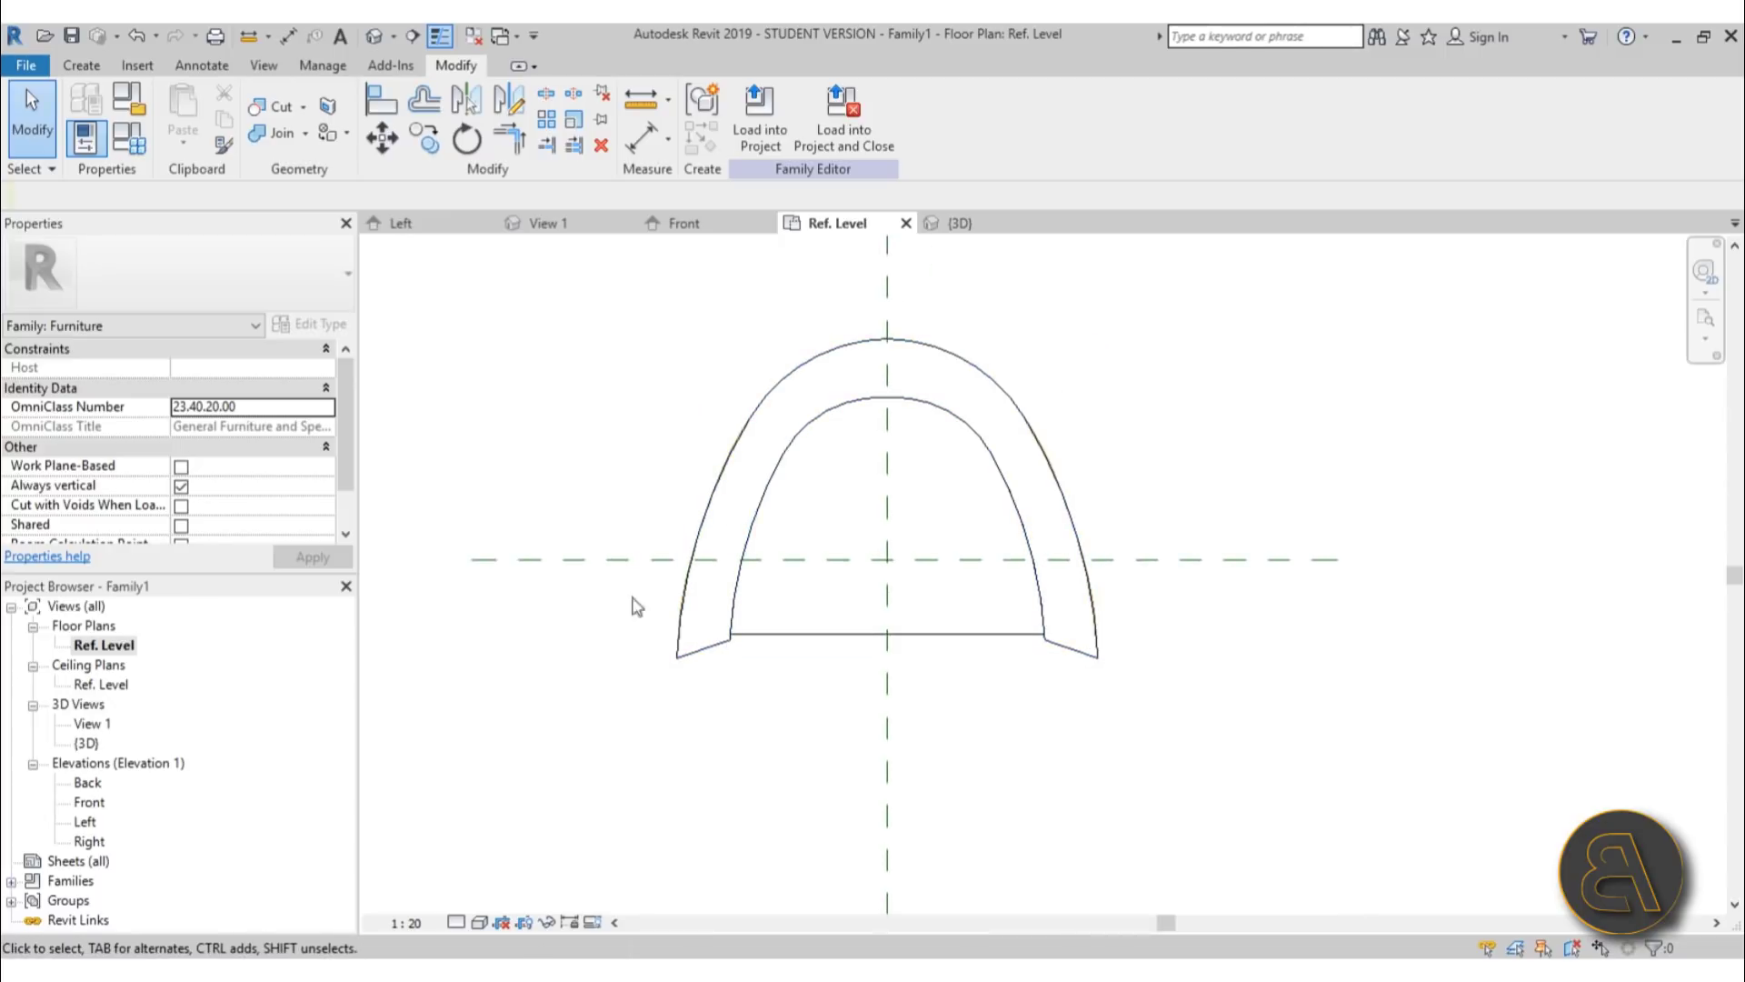
- Open the 3D view, set its visual style to Realistic, and inspect the chair's frame and strings from several angles
click(385, 39)
shift+middle_drag(1198, 707, 680, 840)
click(476, 923)
click(545, 877)
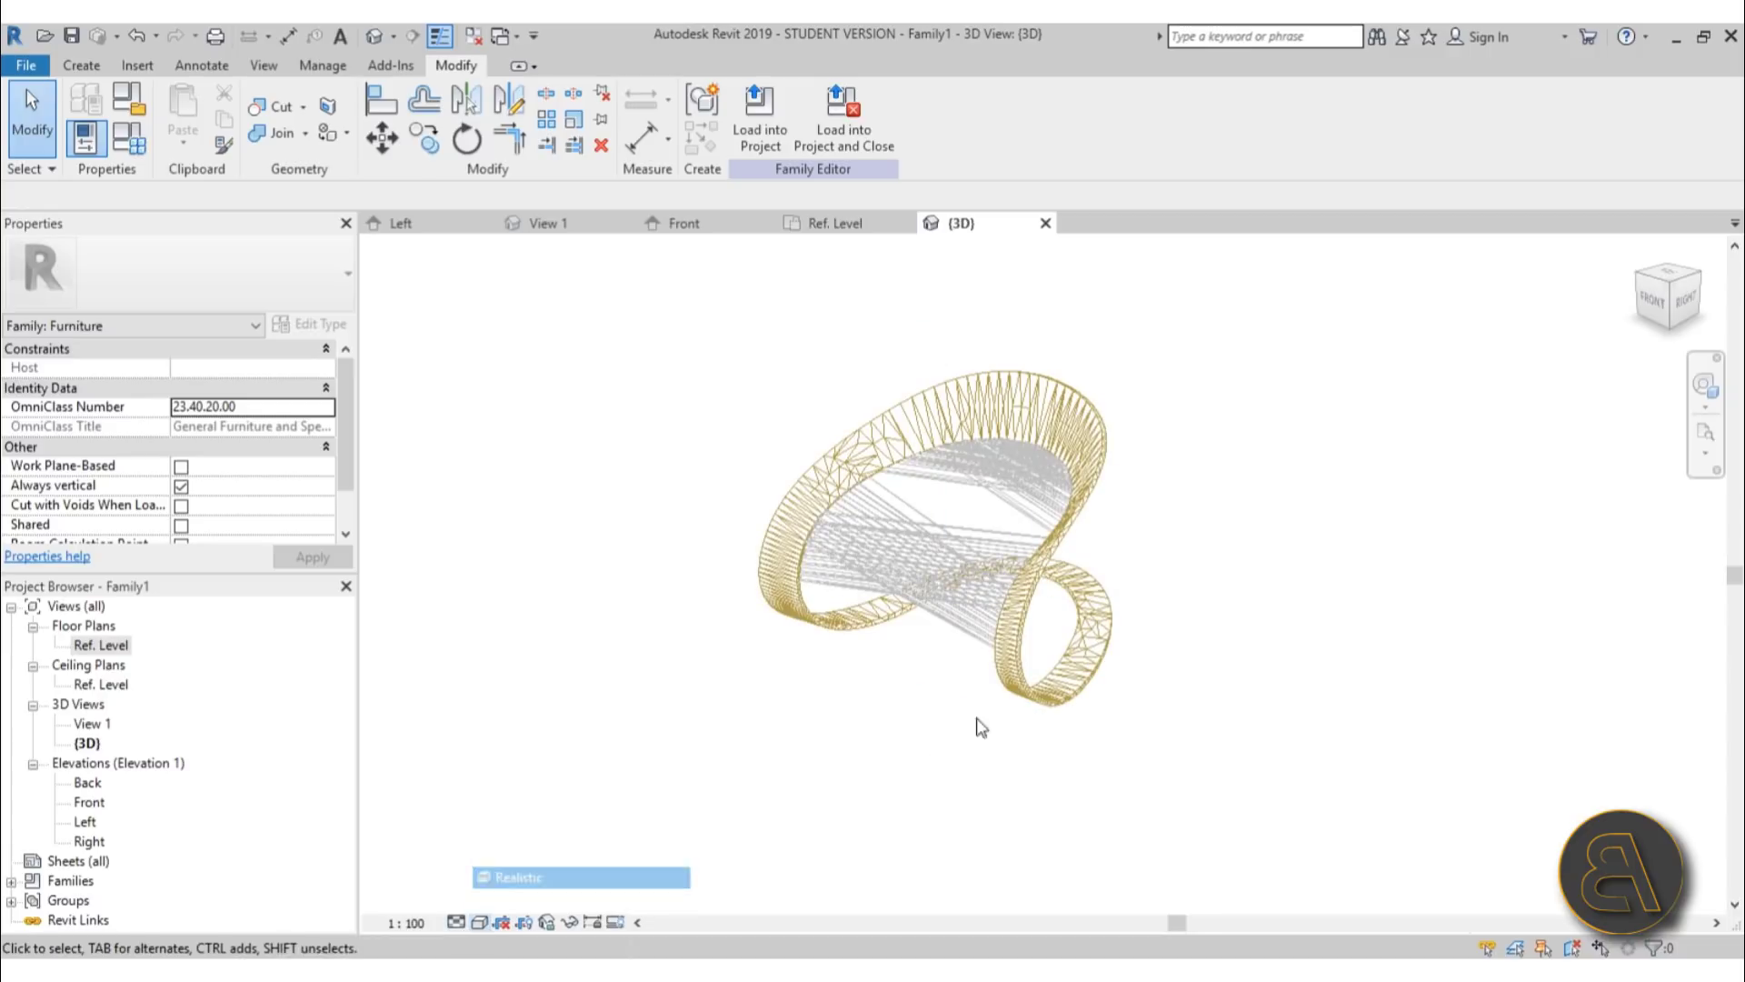
shift+middle_drag(1071, 760, 1100, 740)
scroll(1057, 418, up, 8)
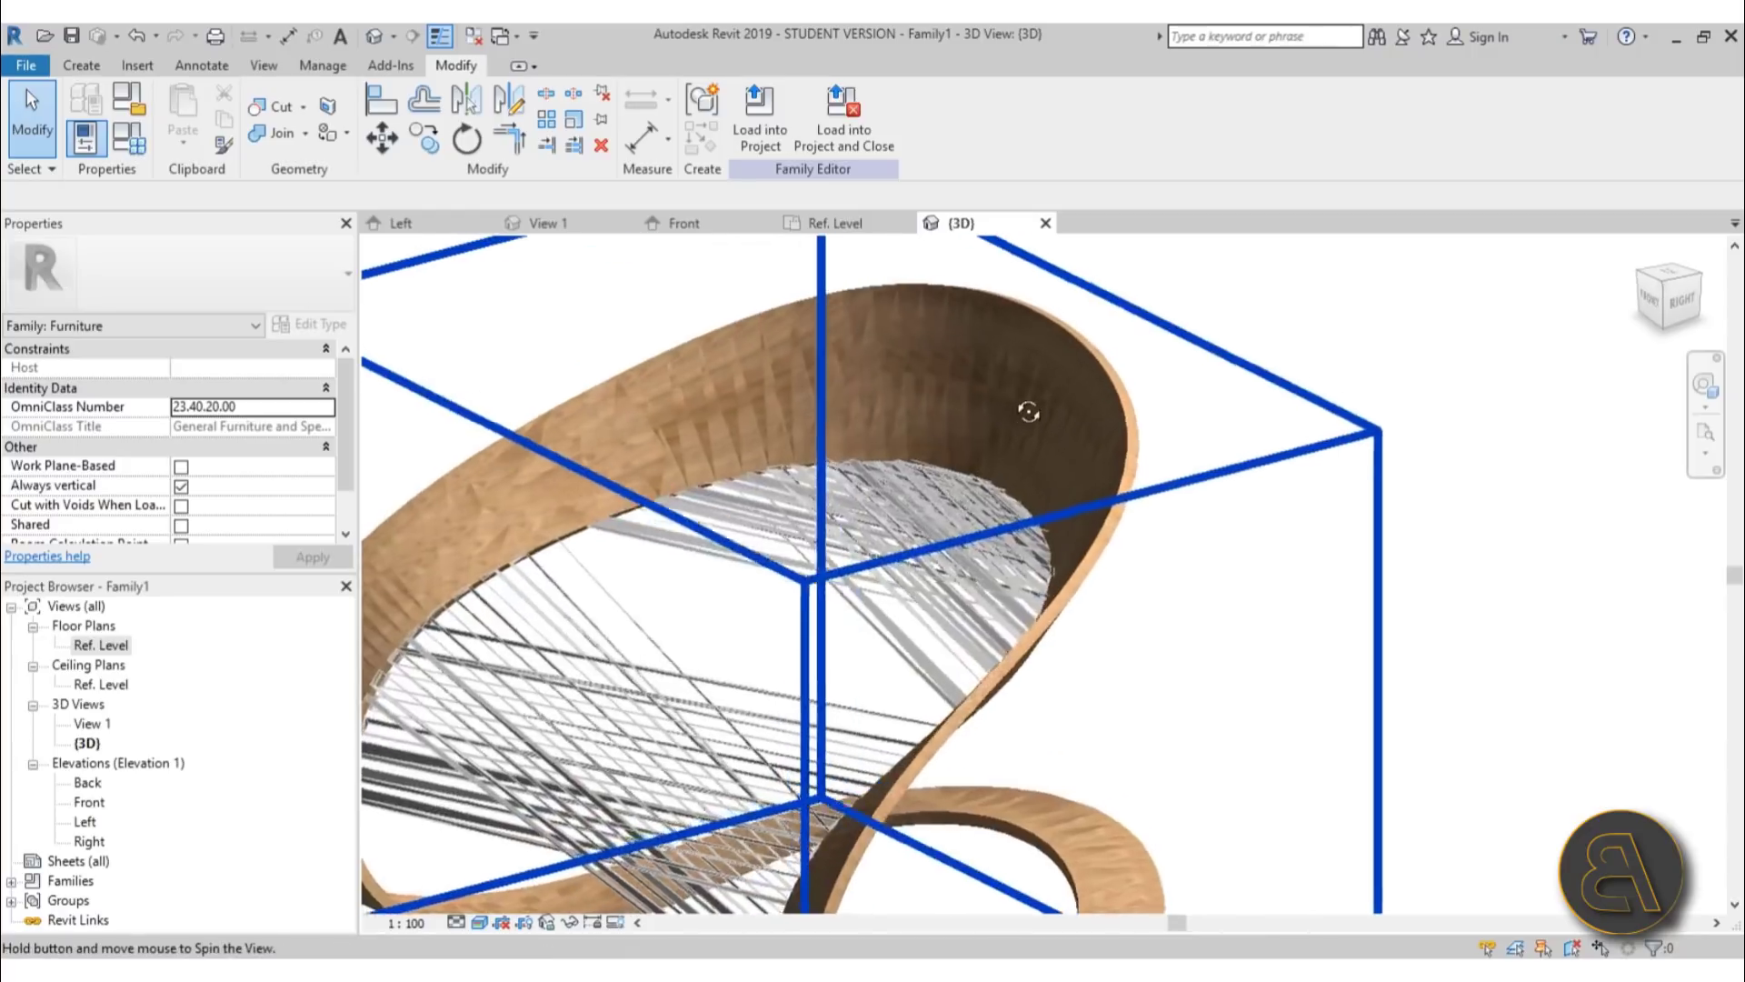
shift+middle_drag(1060, 405, 1064, 391)
scroll(1064, 391, down, 5)
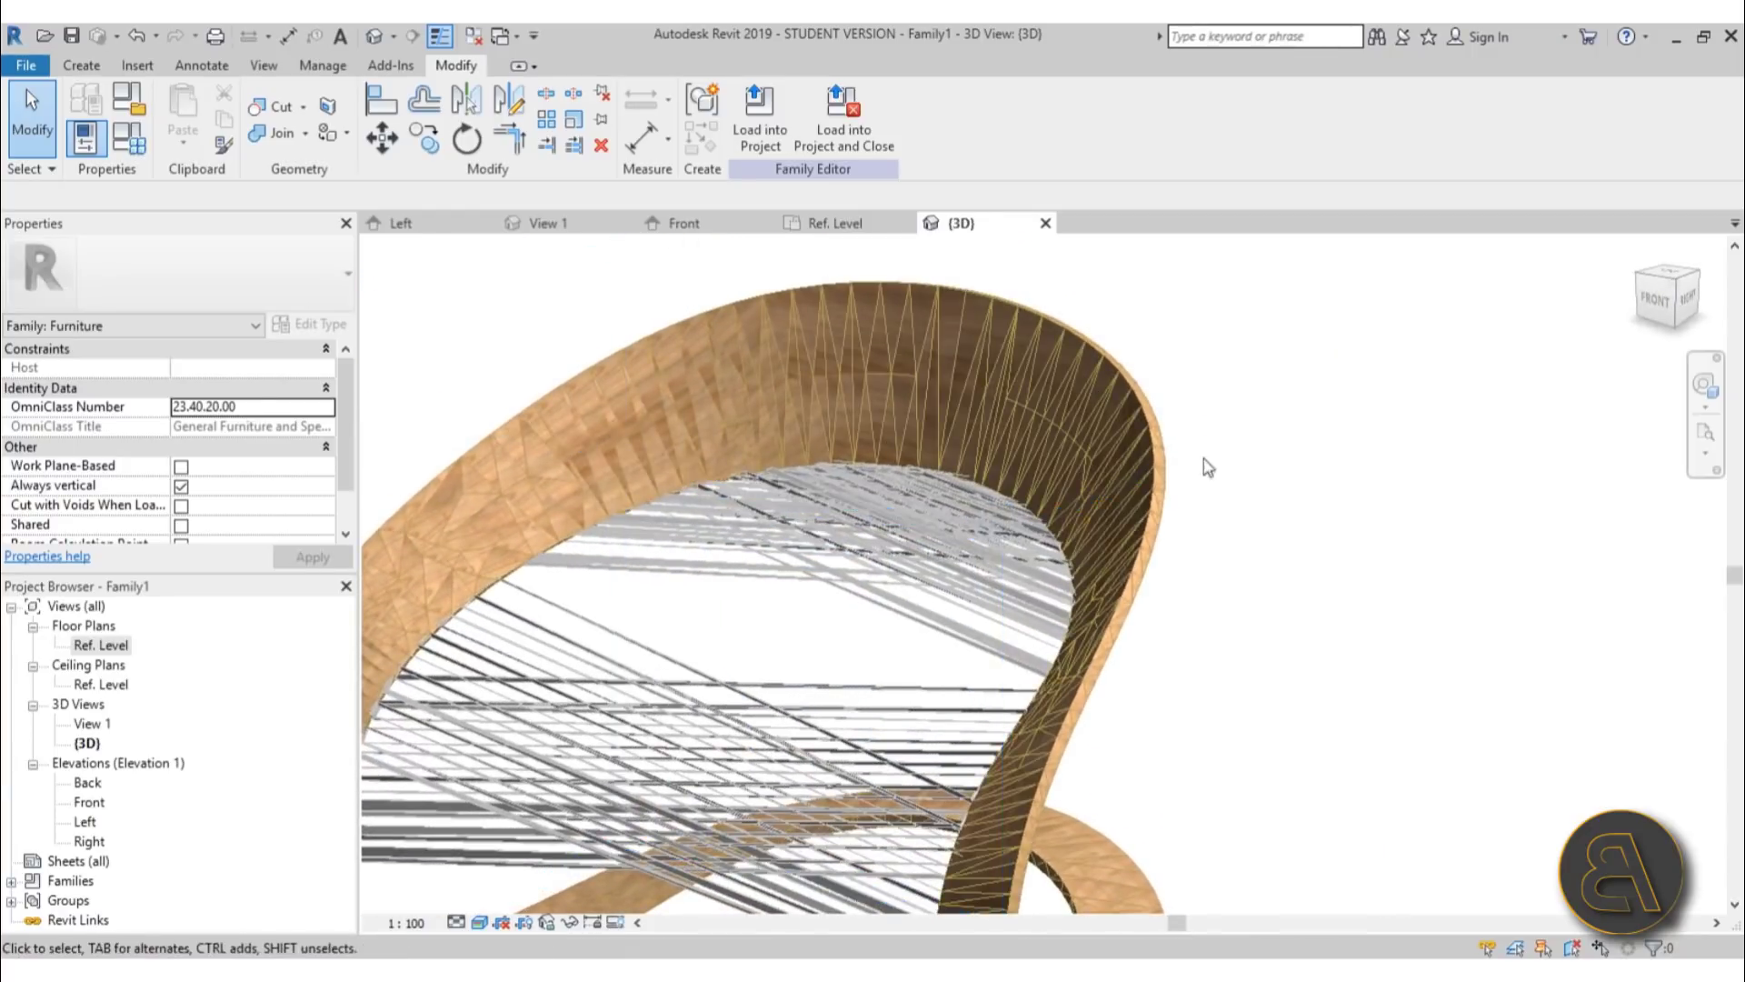
shift+middle_drag(1122, 527, 1000, 591)
scroll(903, 533, down, 5)
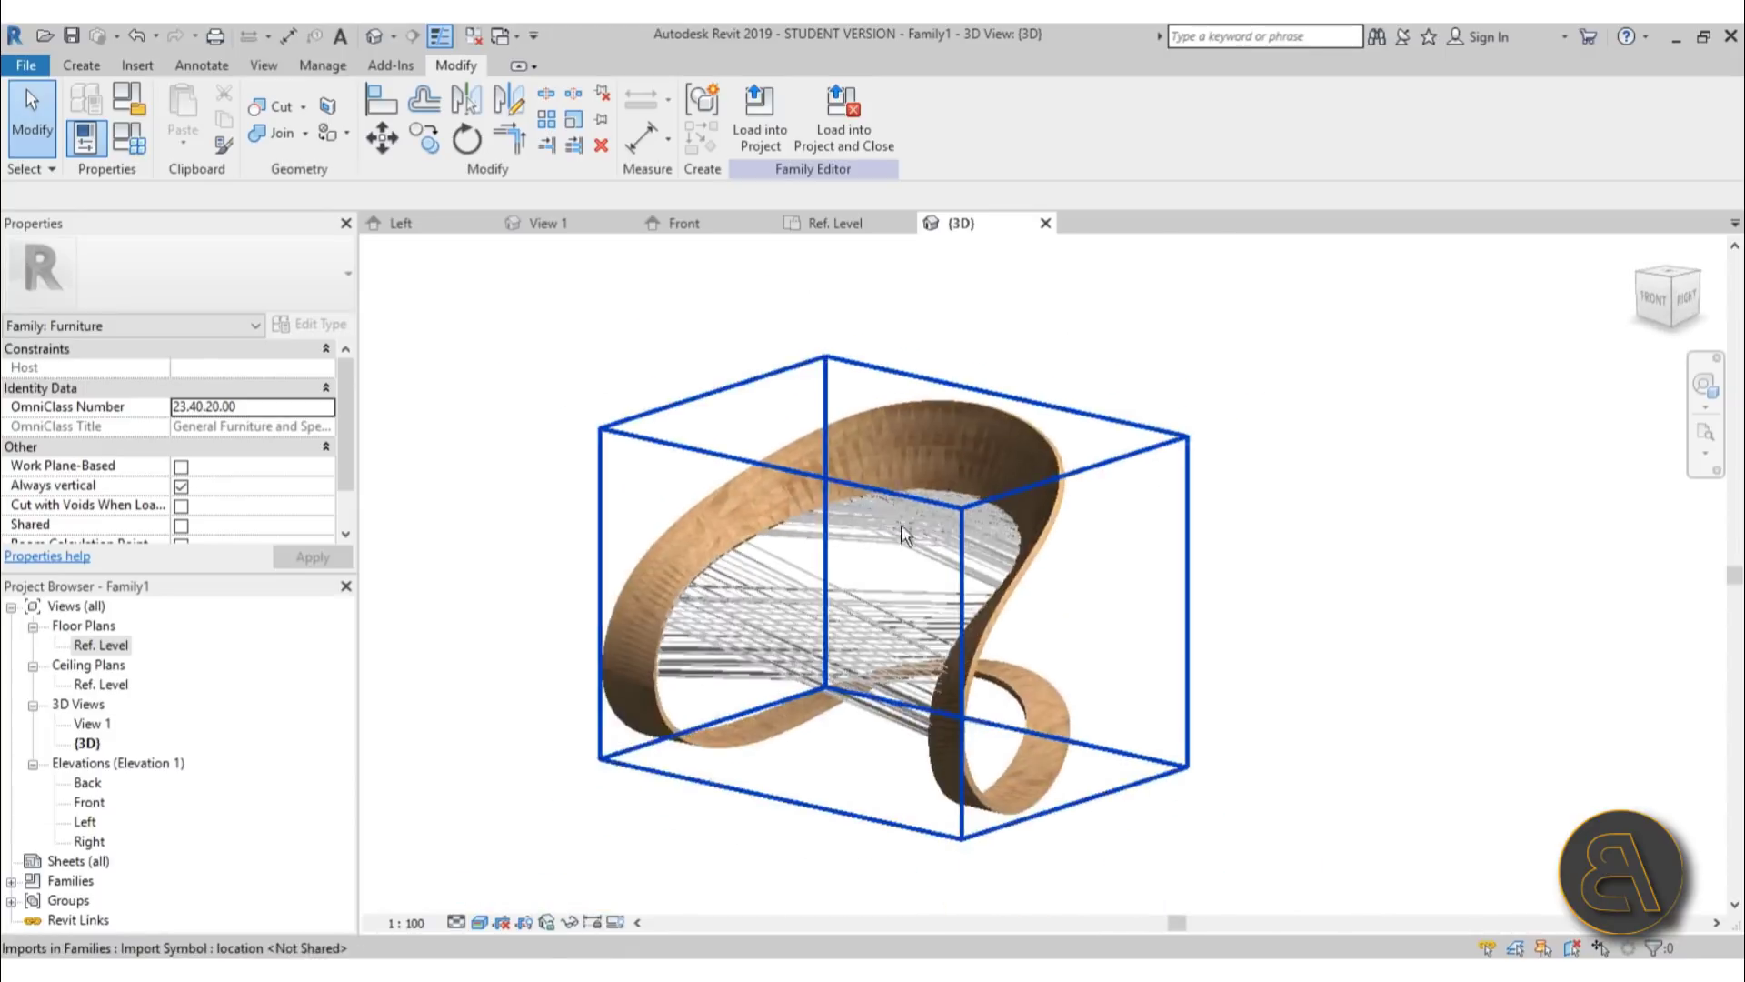
shift+middle_drag(904, 533, 923, 509)
- Create a new project from the Construction Template and load the chair family into it
click(27, 65)
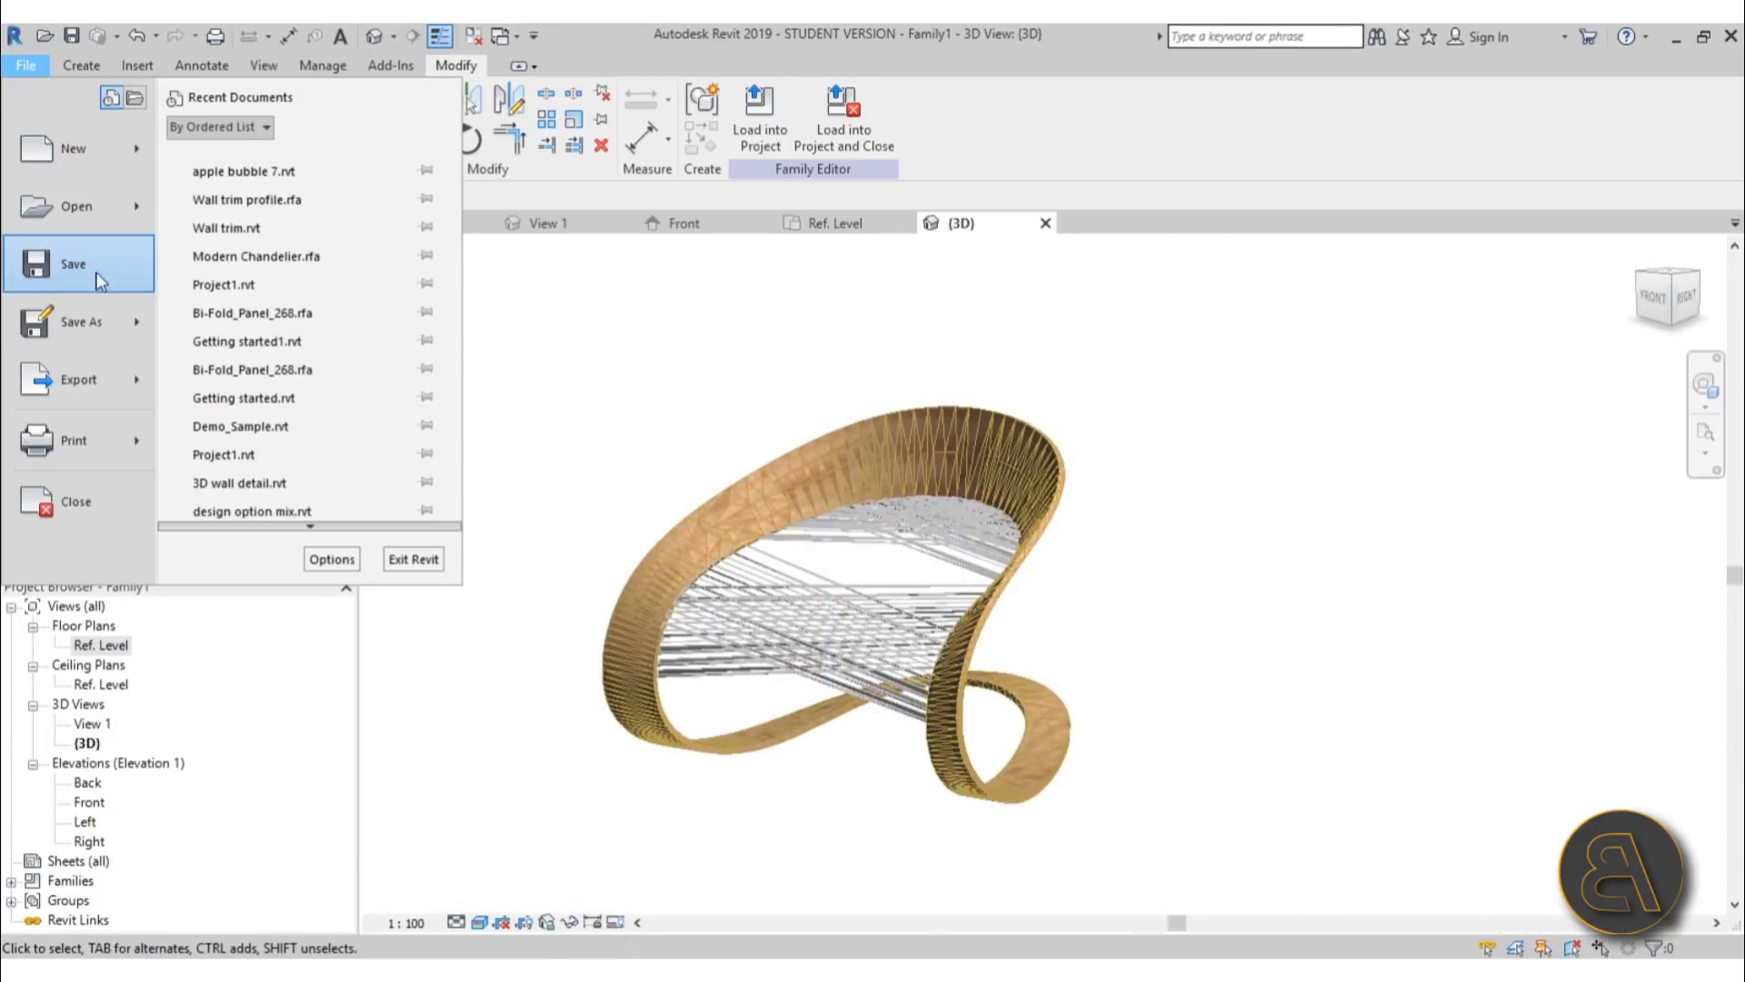
mouse_move(116, 156)
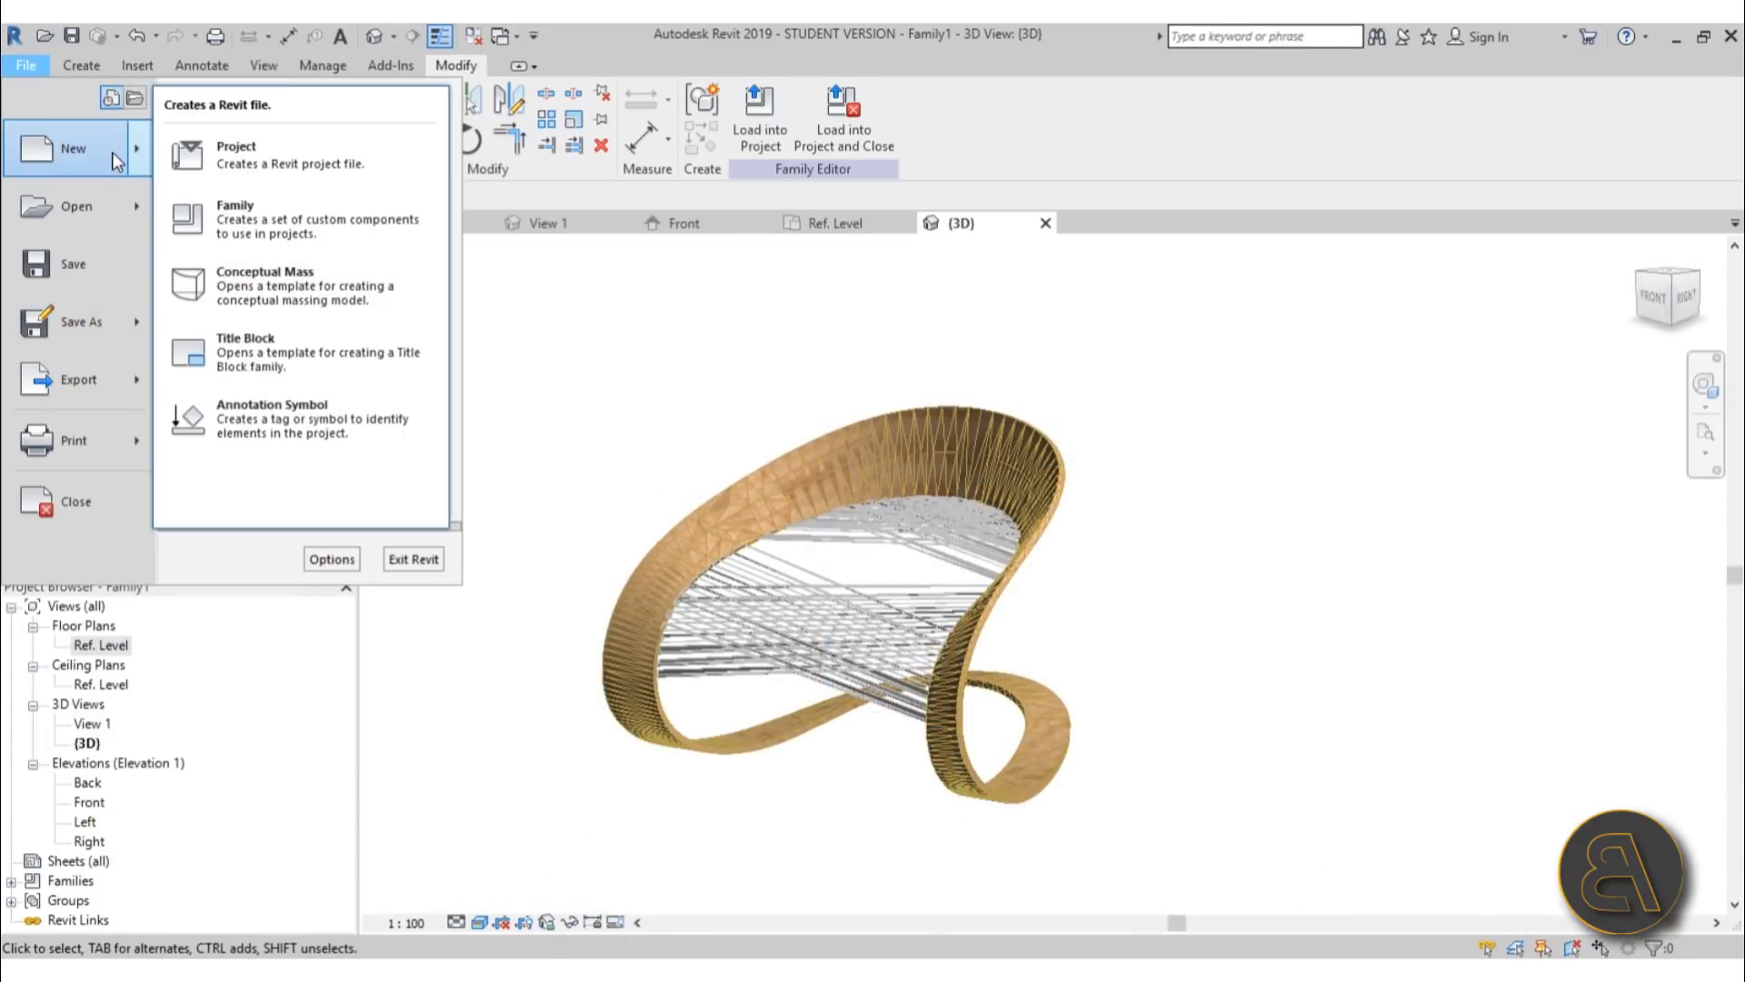
click(246, 161)
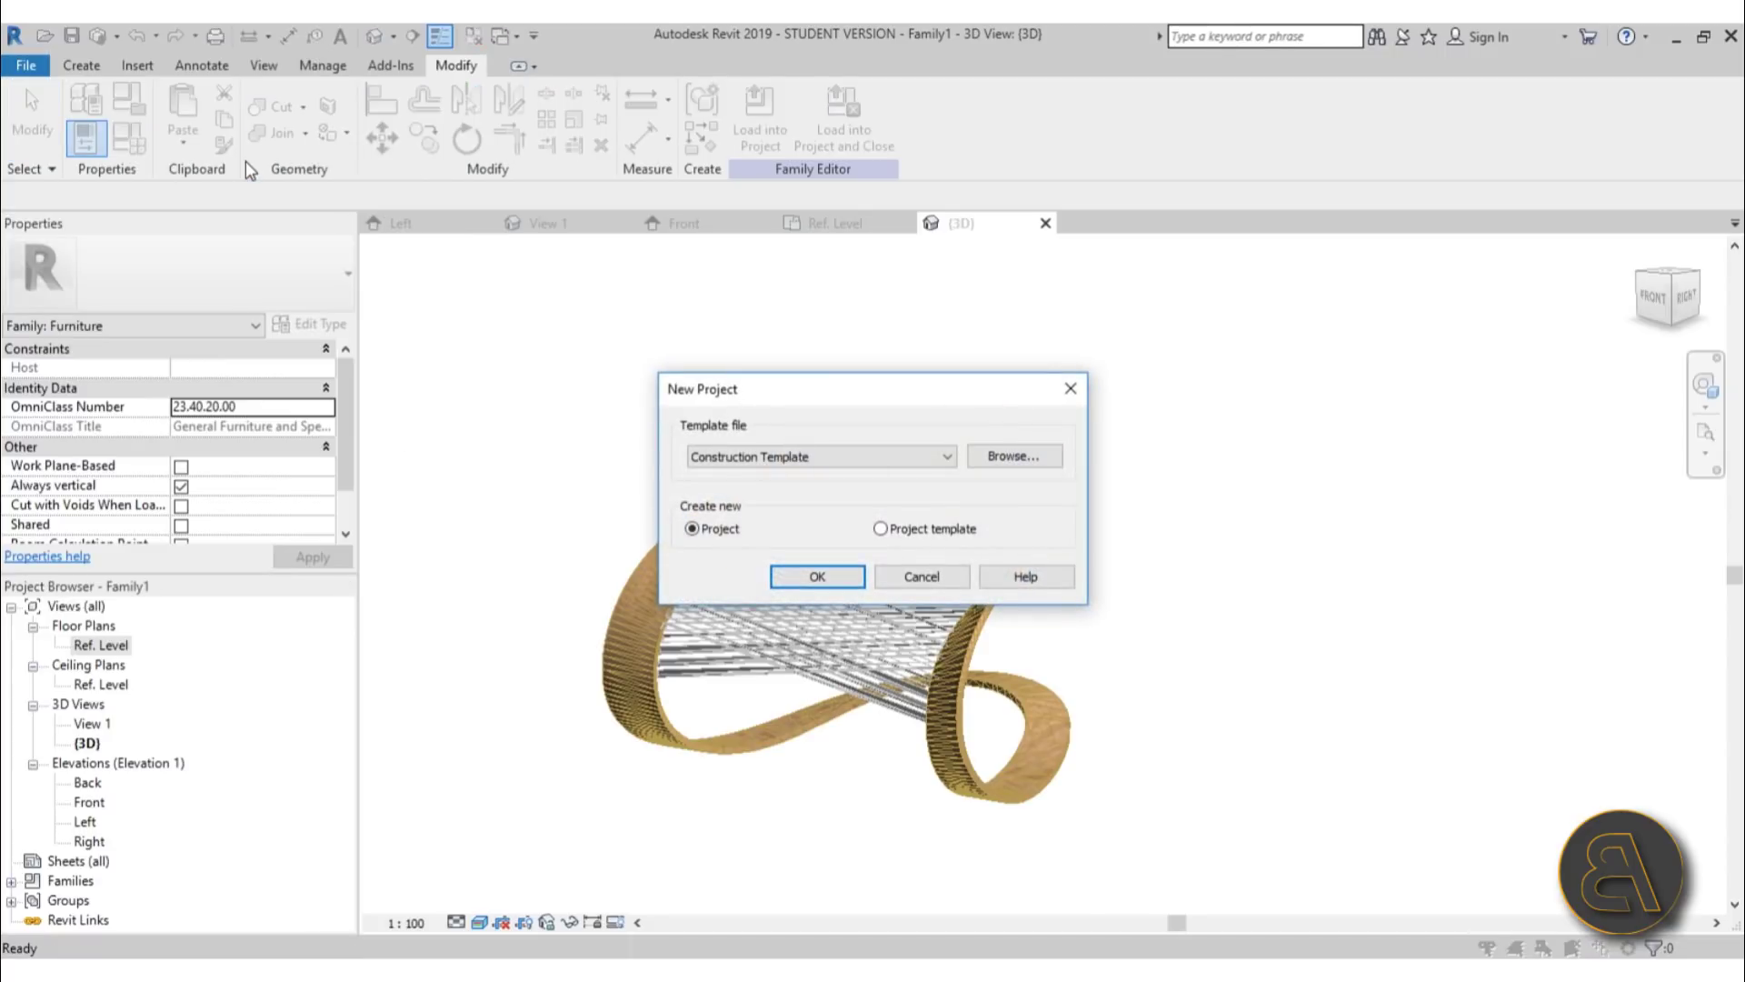
click(815, 578)
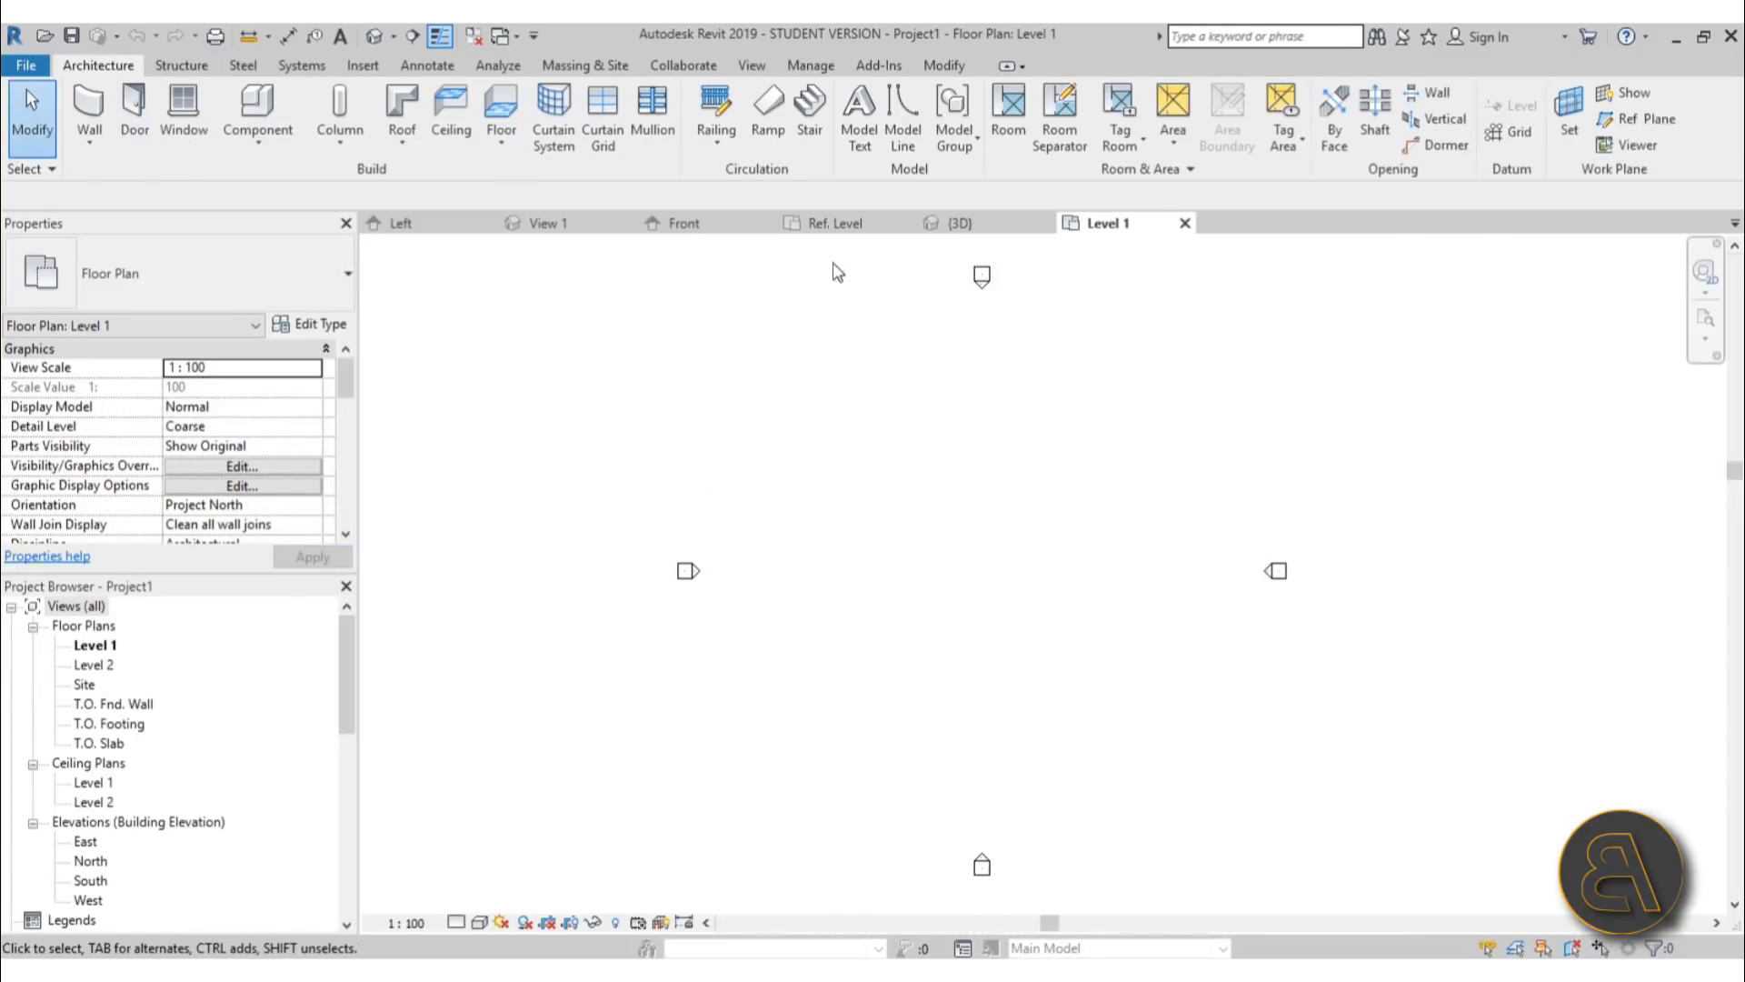
click(986, 226)
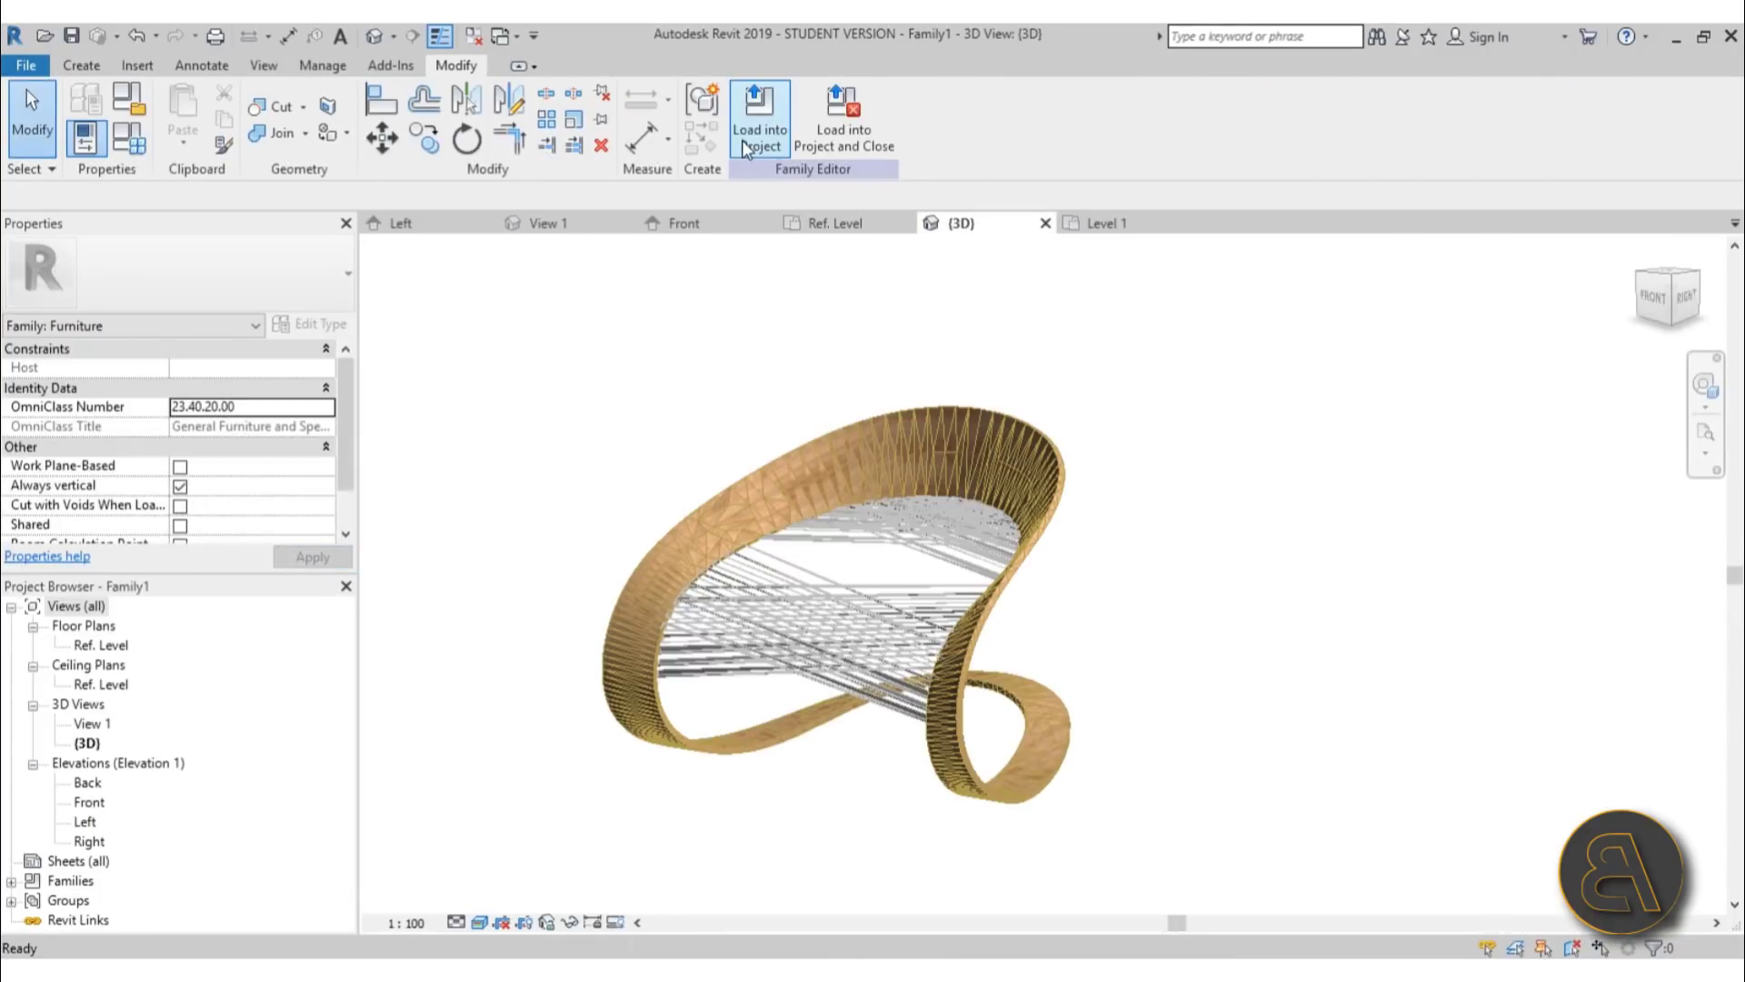
click(742, 140)
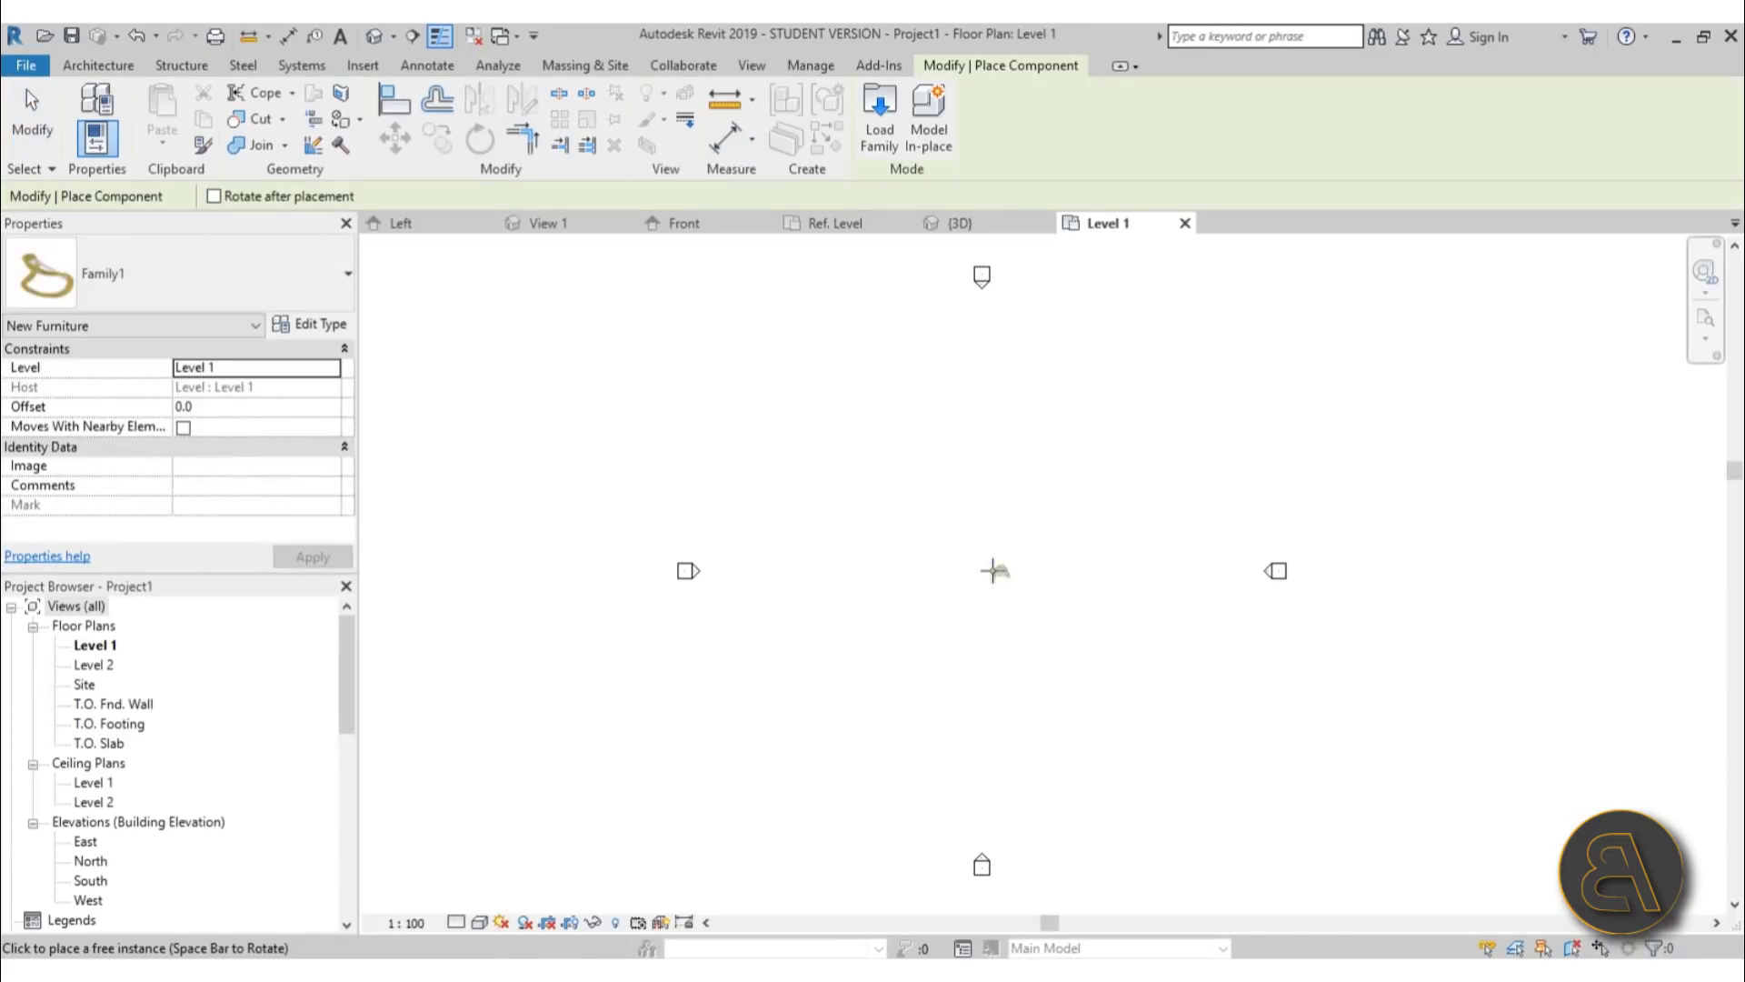
- Place one instance of the chair family near the middle of the Level 1 floor plan and check its plan symbol up close
click(994, 571)
key(Escape)
key(Escape)
scroll(944, 558, up, 3)
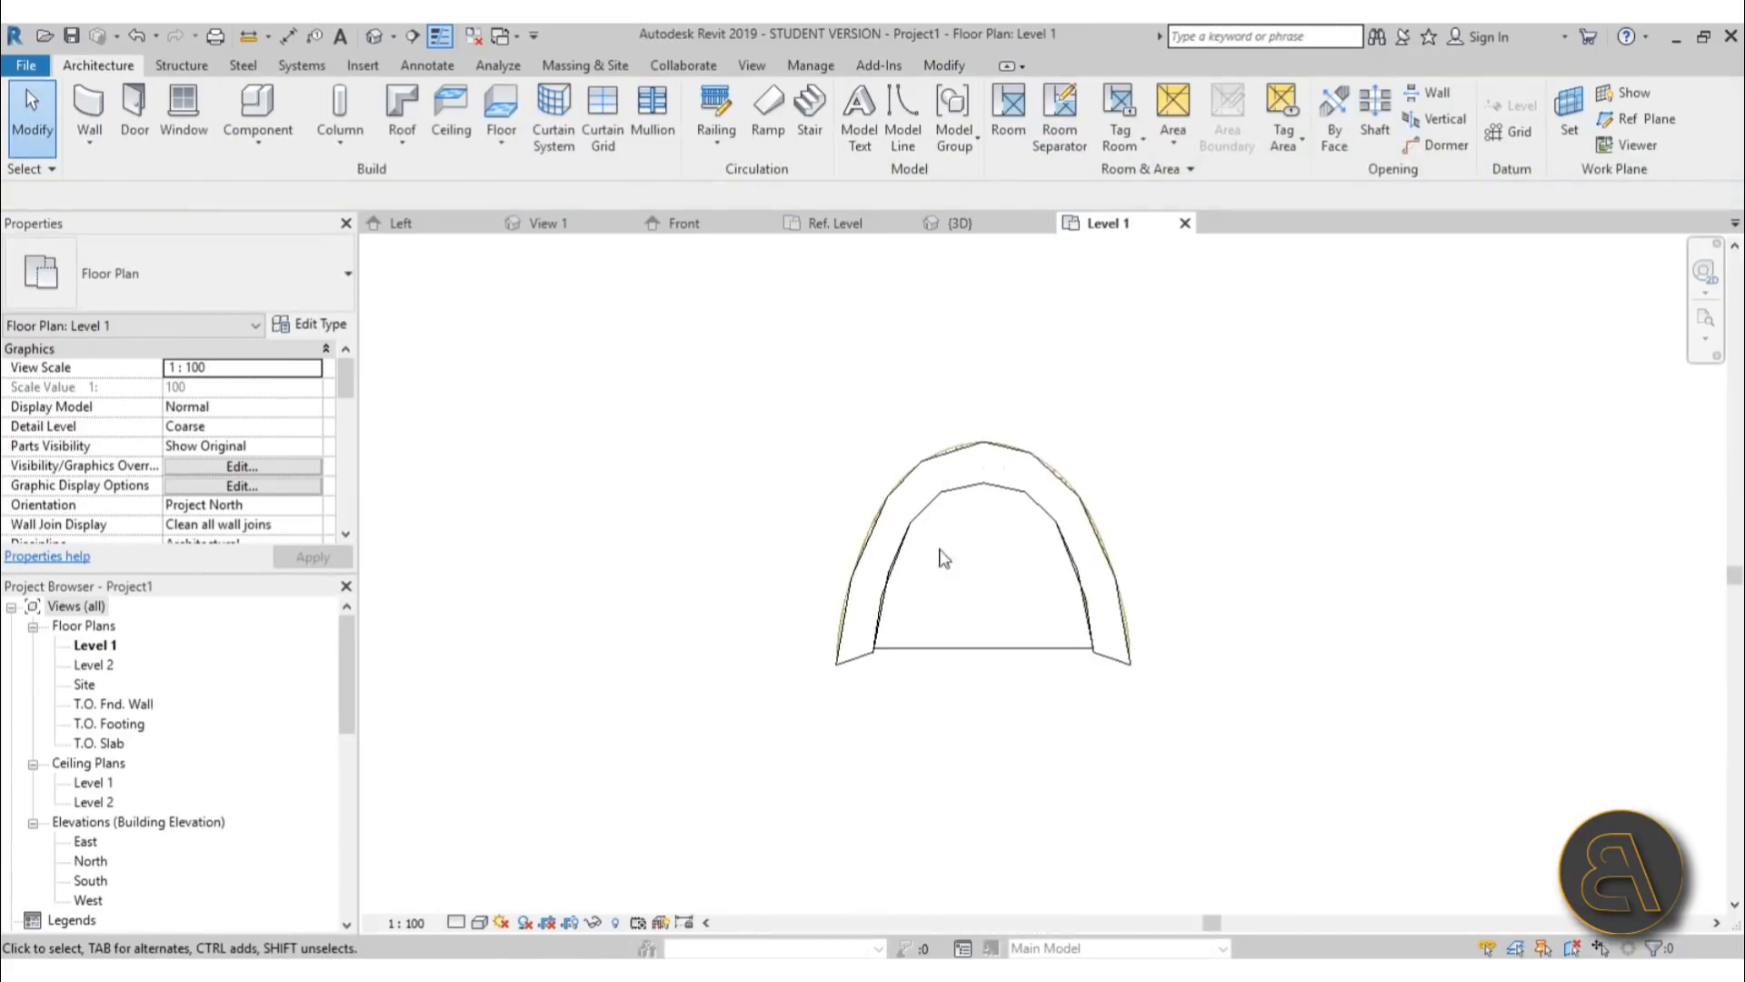
scroll(1093, 603, up, 2)
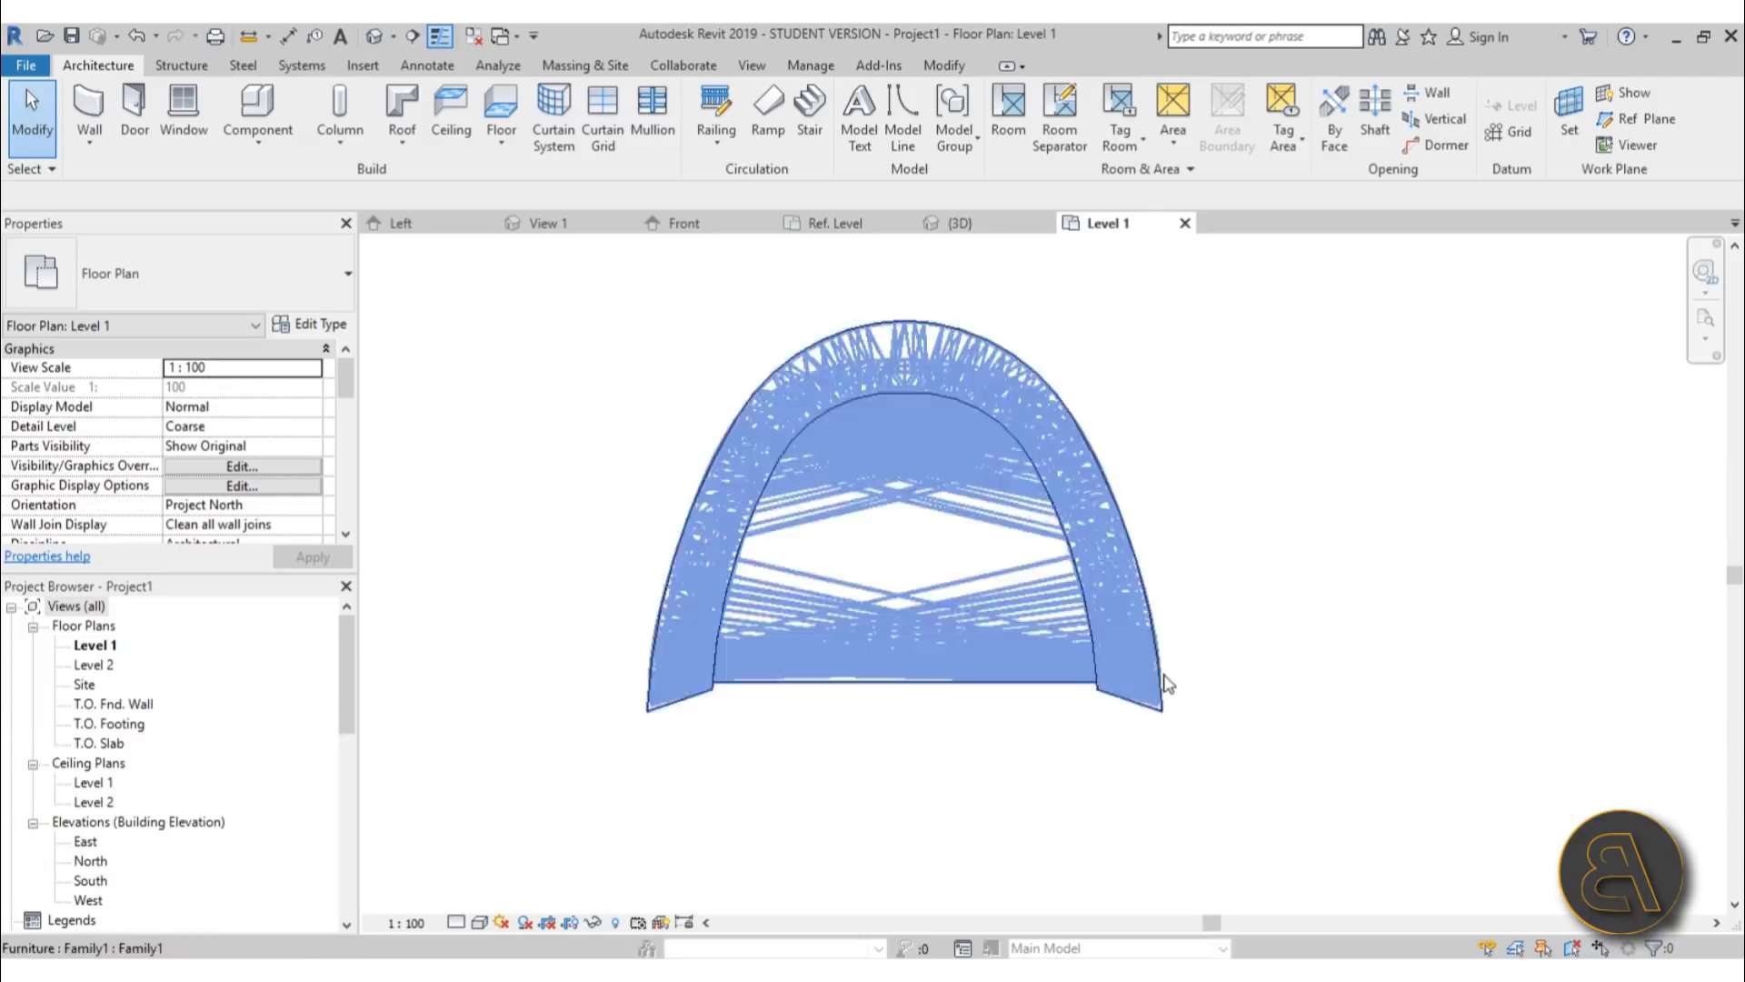
click(428, 67)
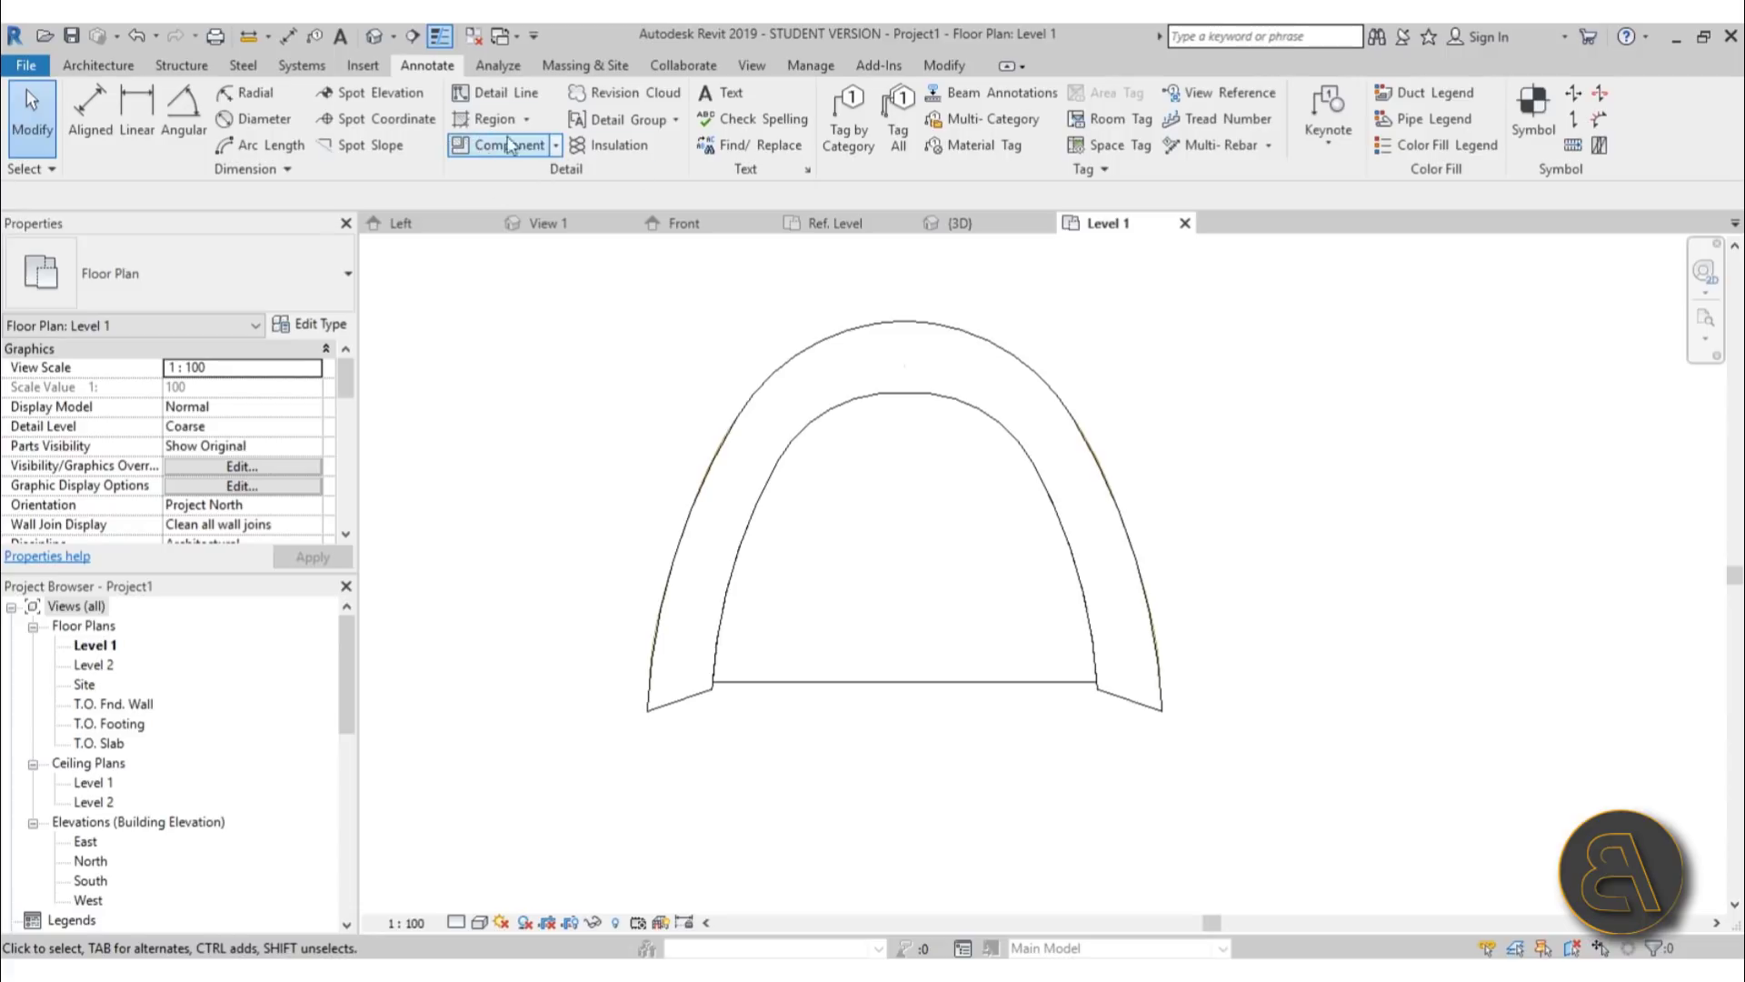
- Create a perspective camera view from Level 1 at a 1750 mm eye offset, aimed diagonally across the chair
scroll(907, 377, down, 5)
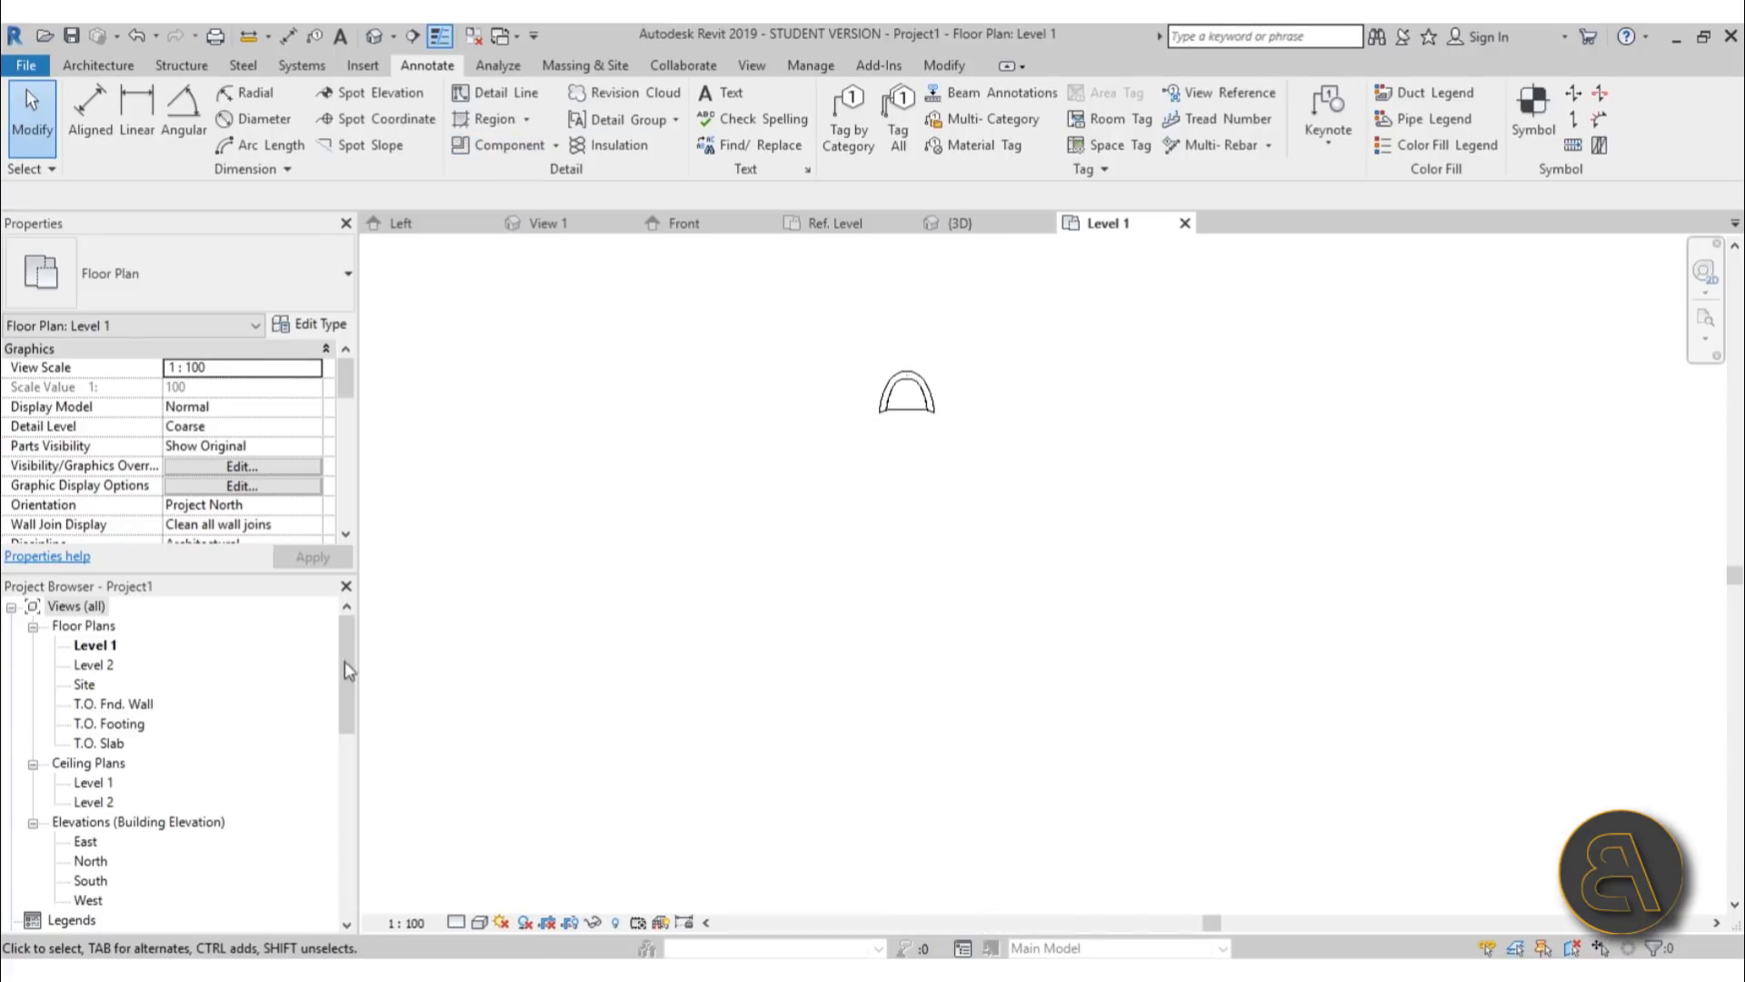
click(393, 36)
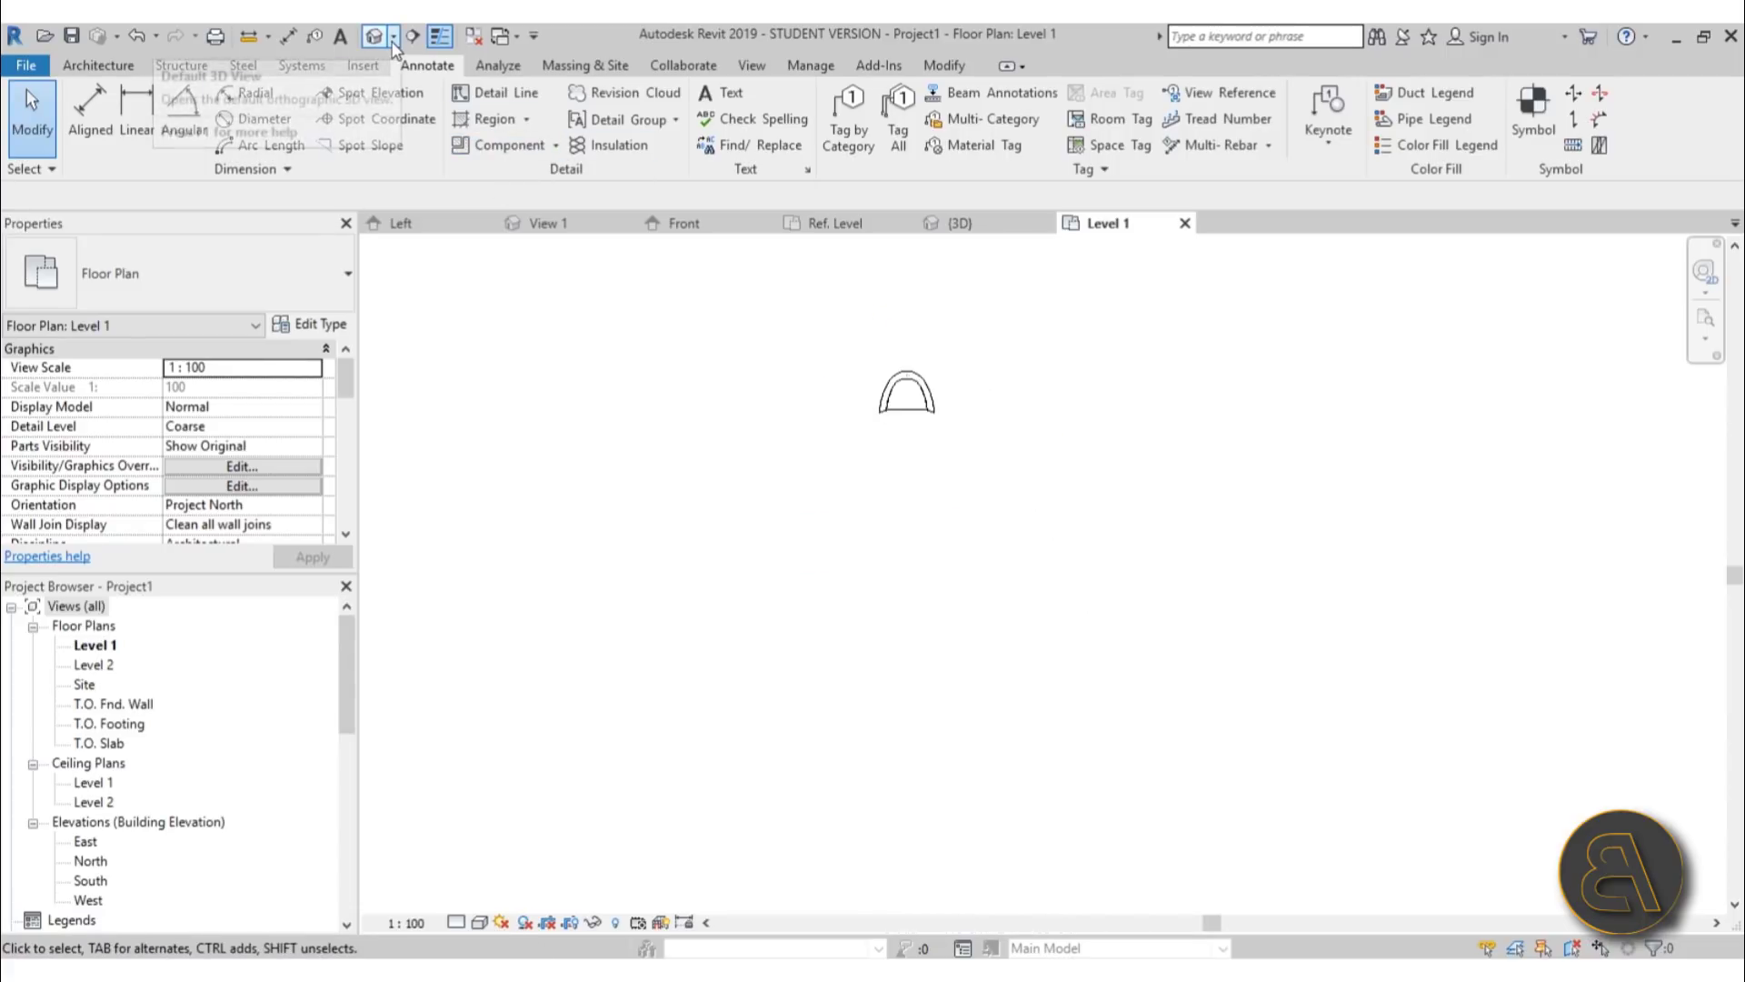
click(351, 88)
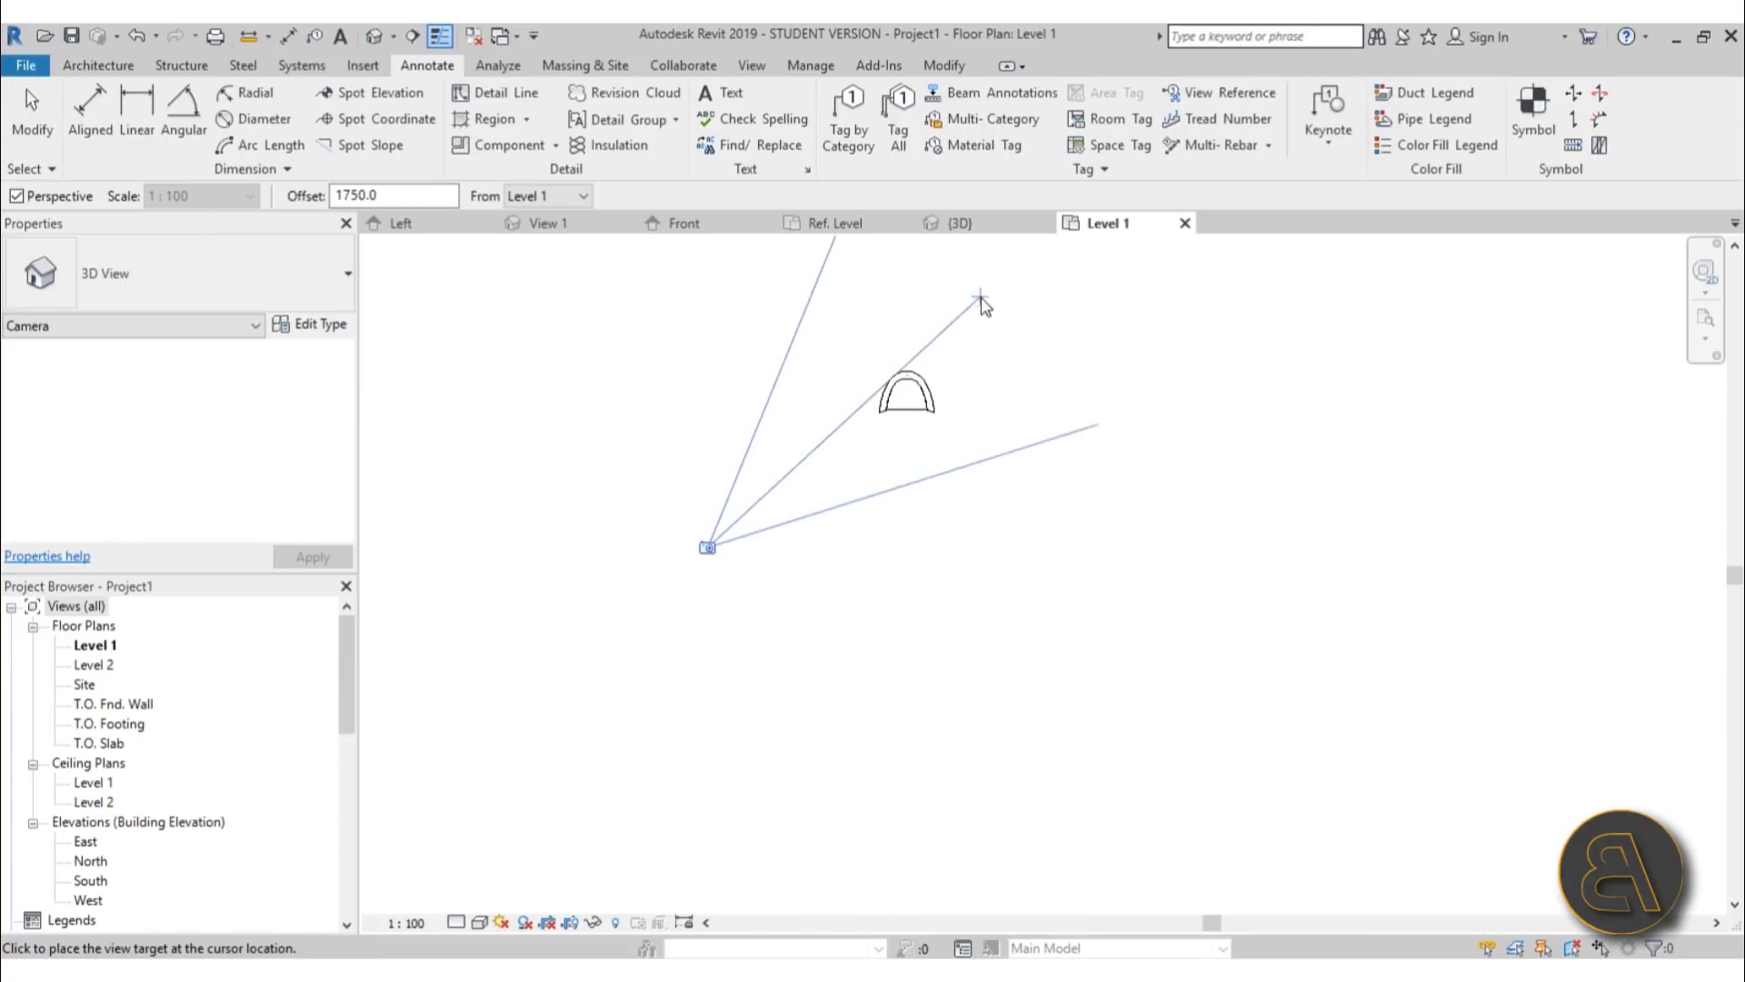
click(1046, 282)
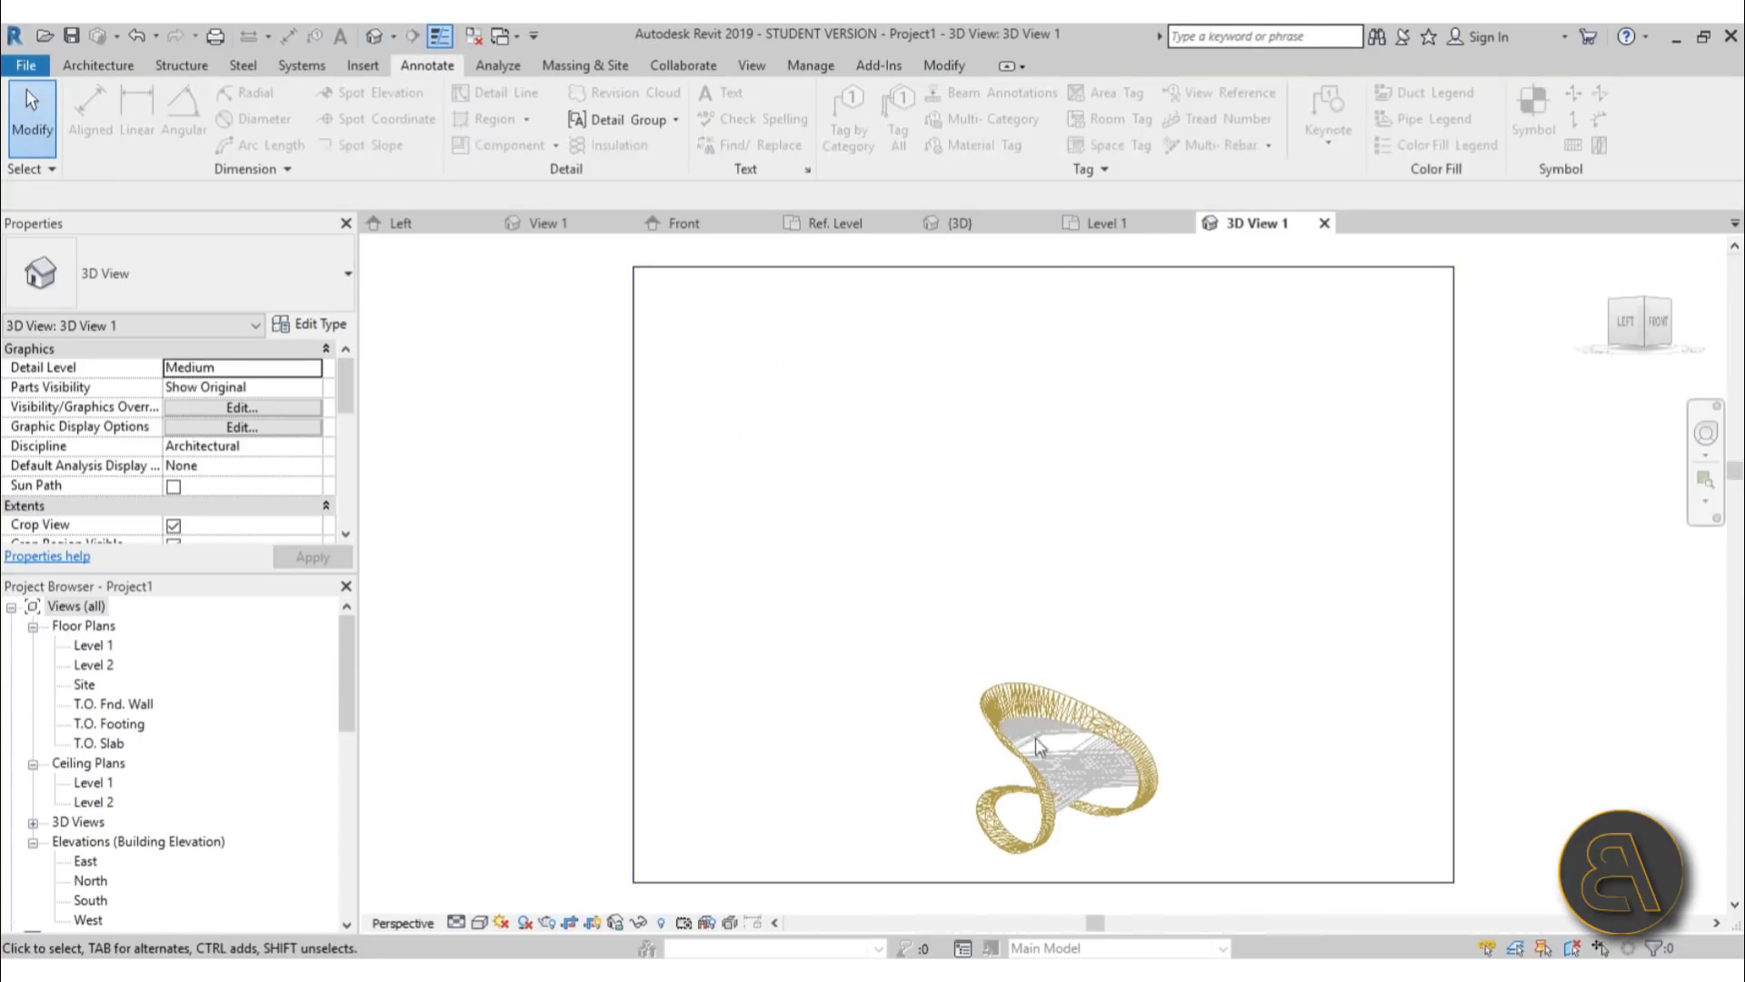
- Adjust the camera view so the chair sits near the middle of the frame
scroll(1109, 609, down, 2)
click(994, 538)
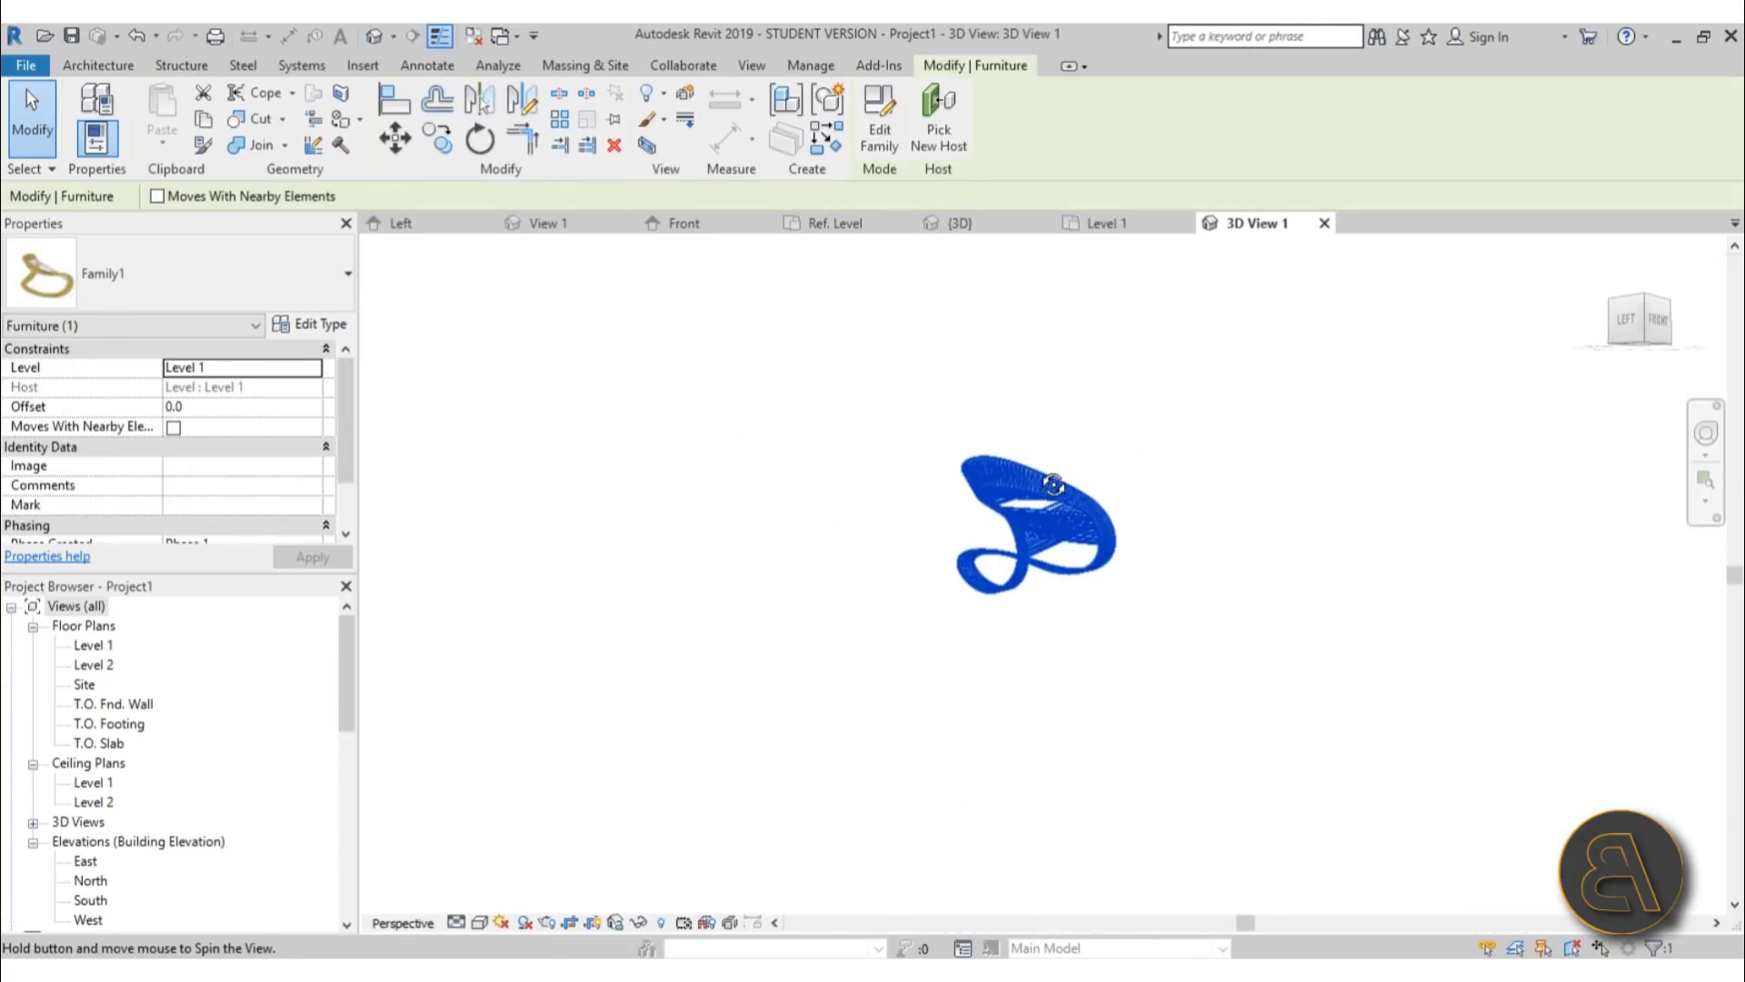
click(1705, 440)
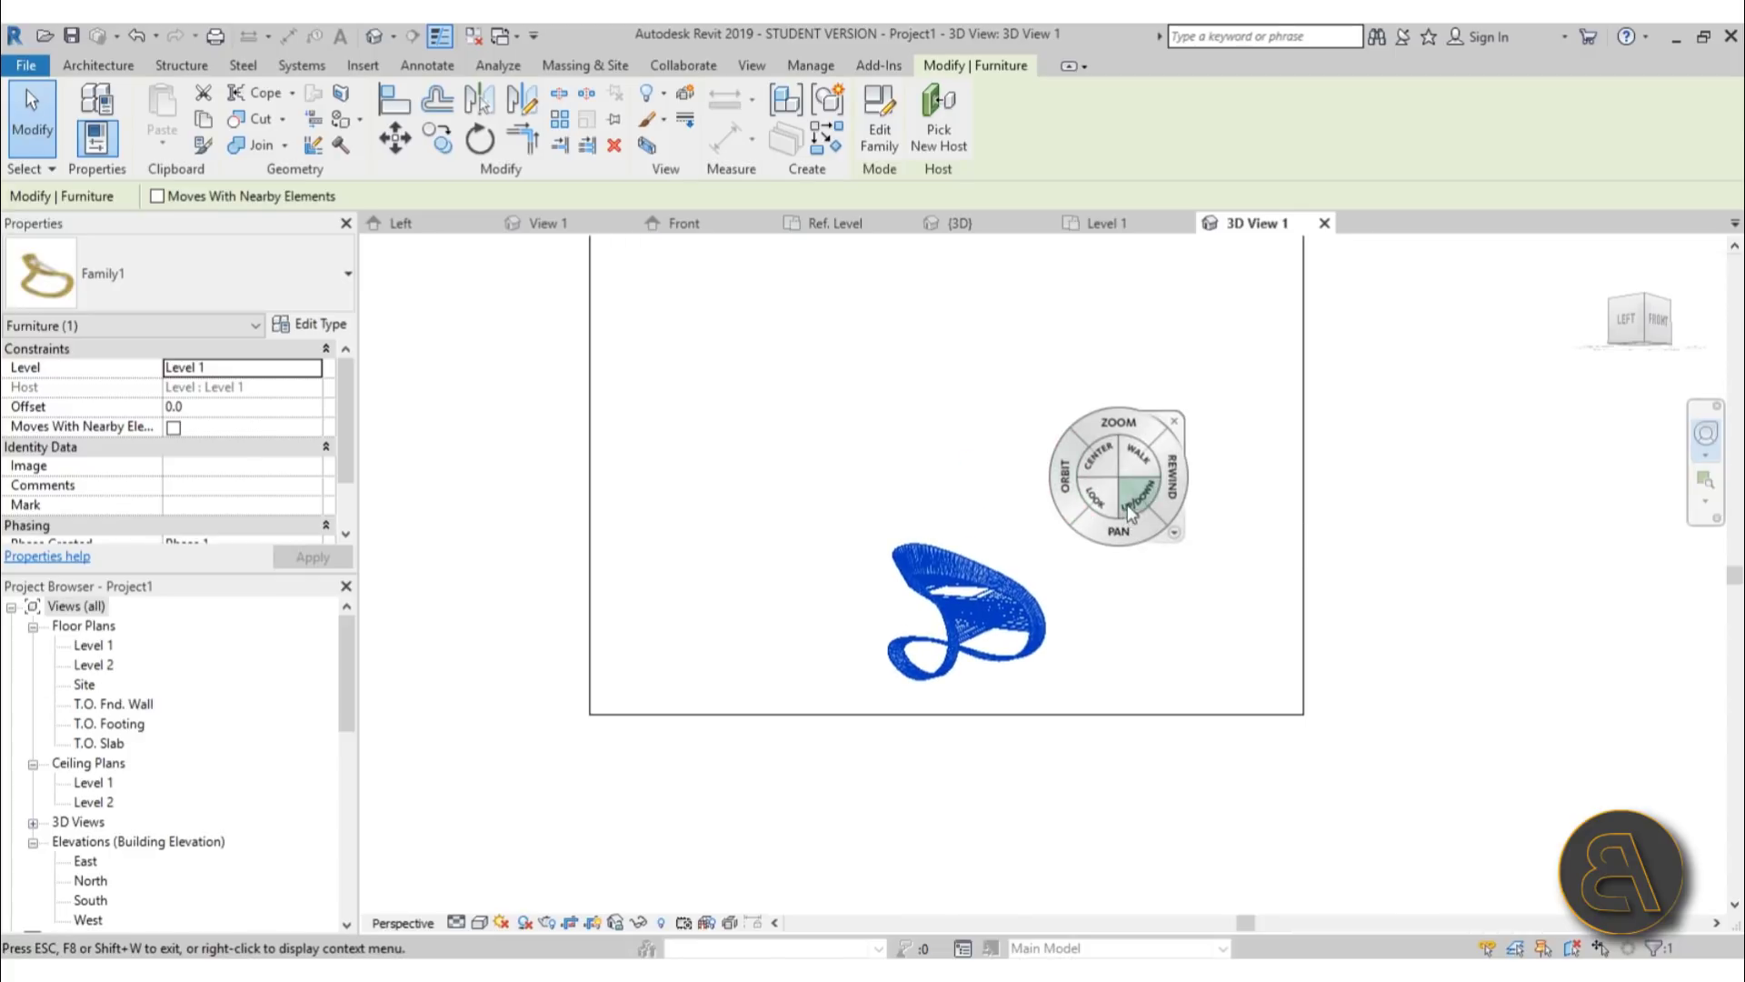
mouse_move(1109, 487)
mouse_down()
mouse_move(1094, 549)
mouse_move(936, 643)
mouse_up()
key(Escape)
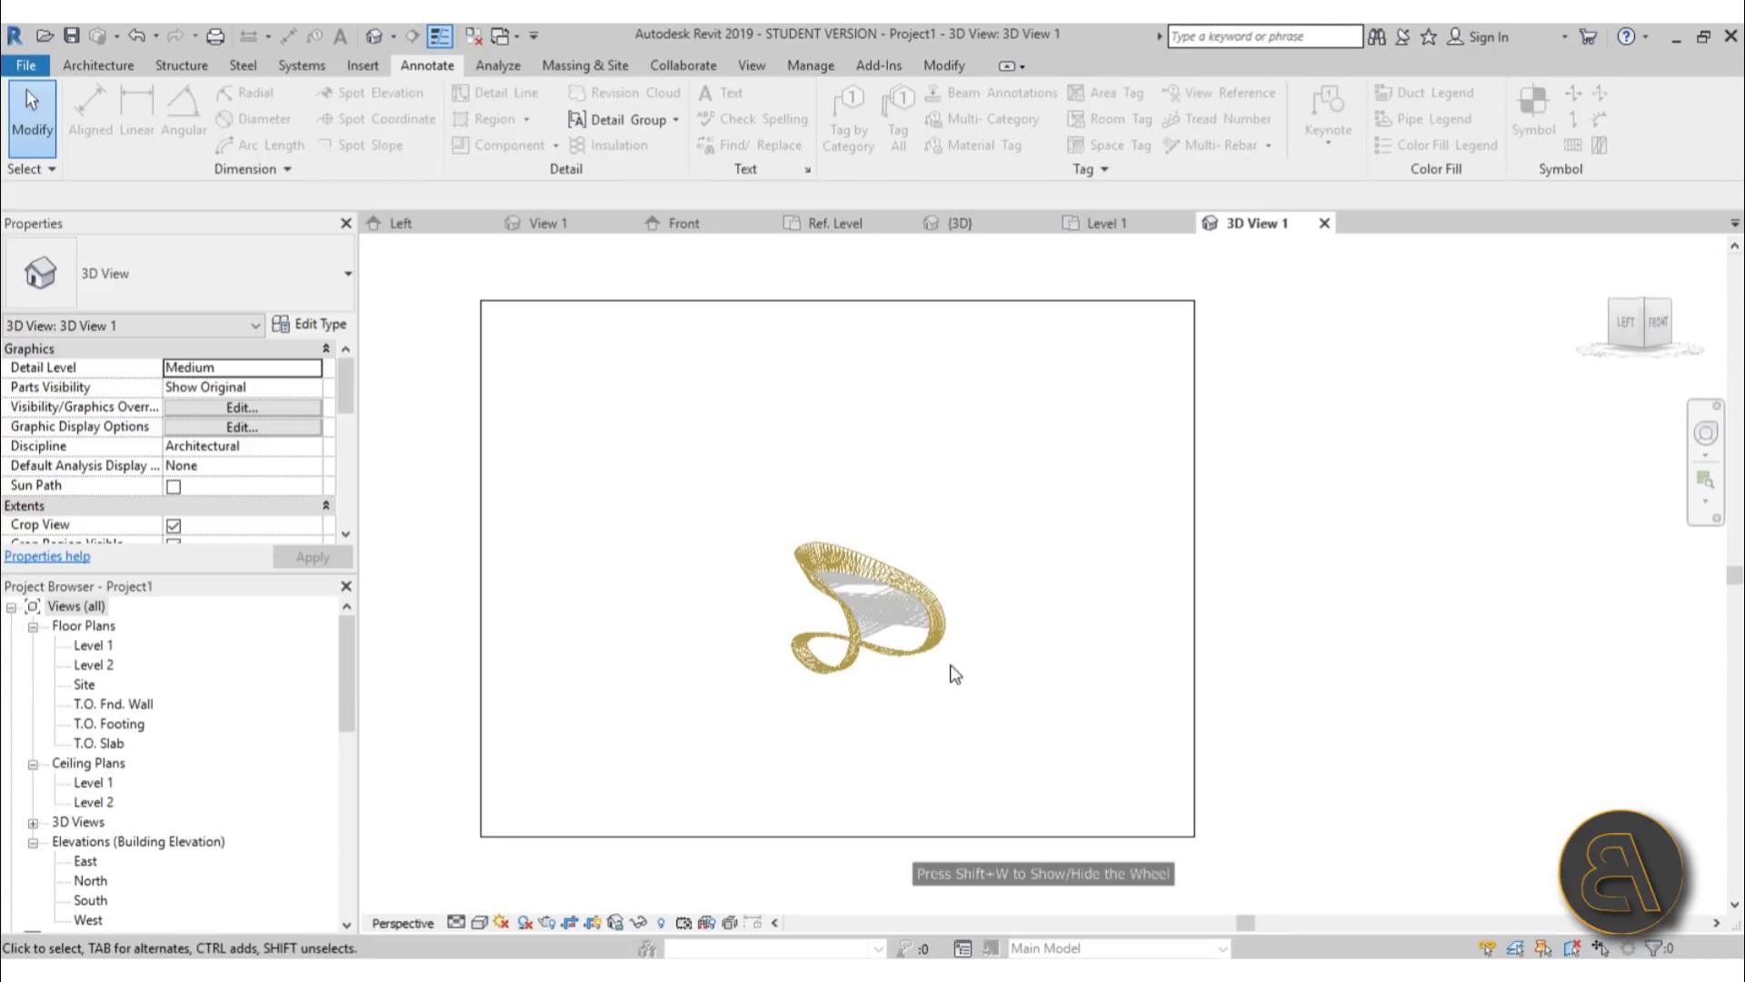
- On the Level 1 floor plan, create a rectangular Generic Floor - 400mm extending well beyond the chair on all sides
double_click(86, 647)
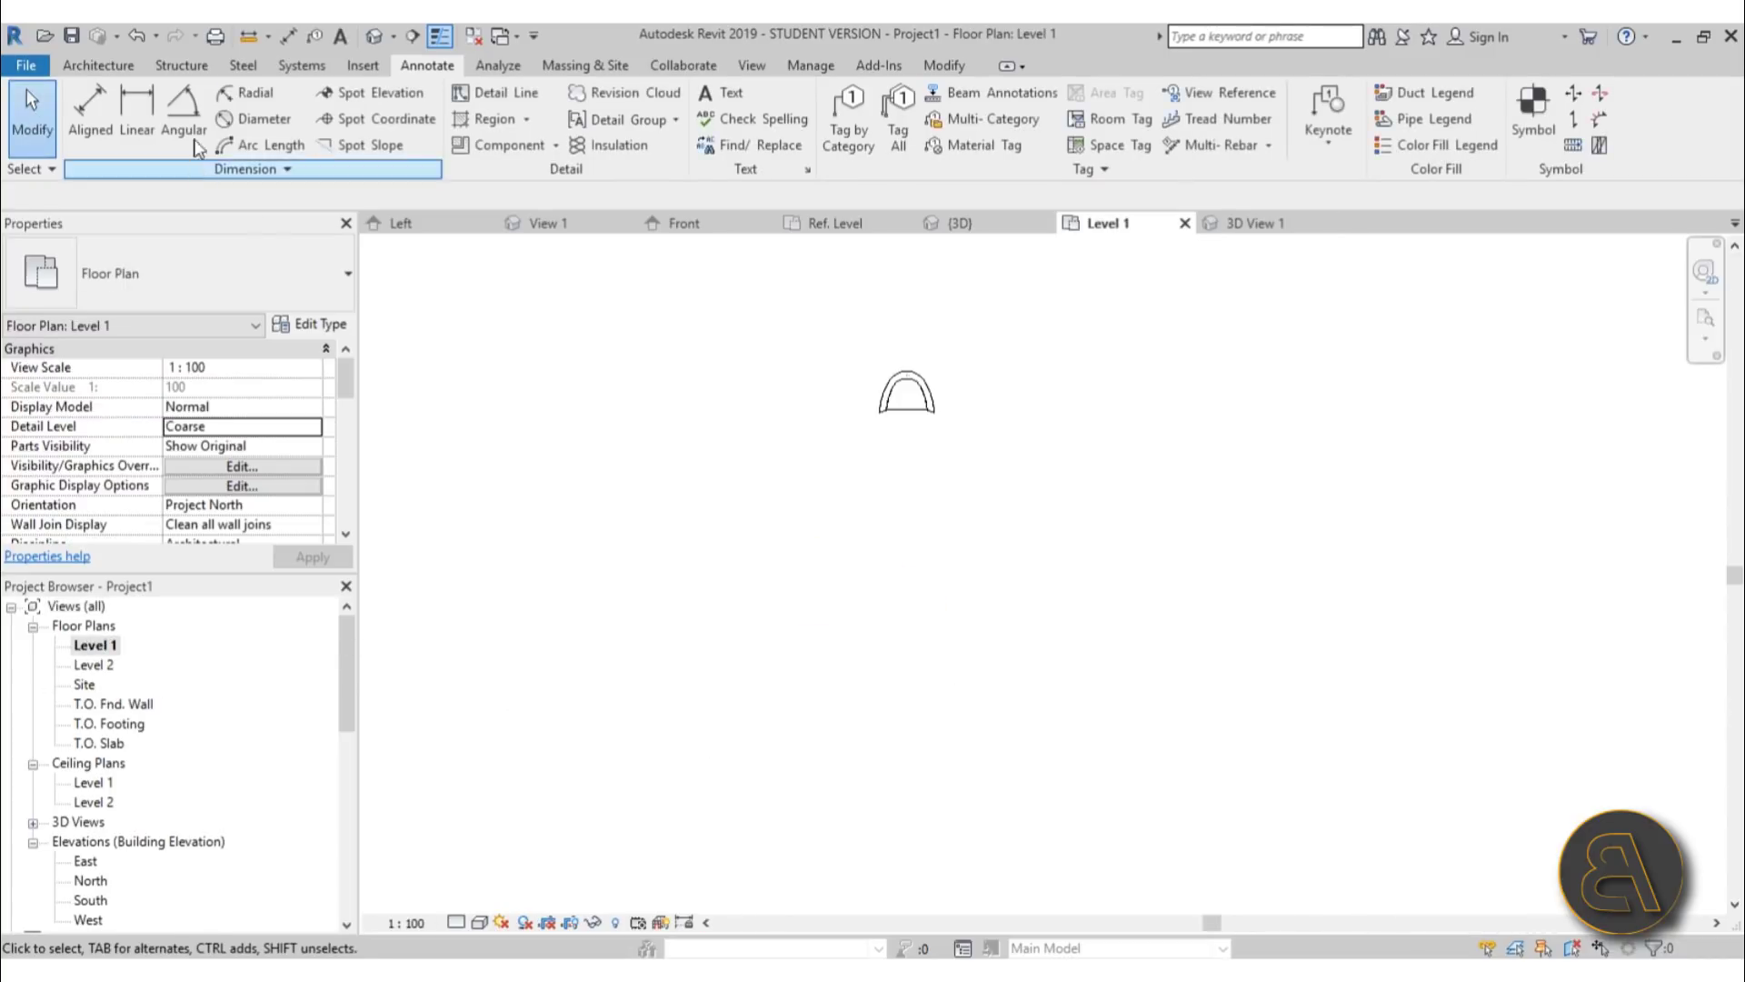
click(99, 64)
click(496, 107)
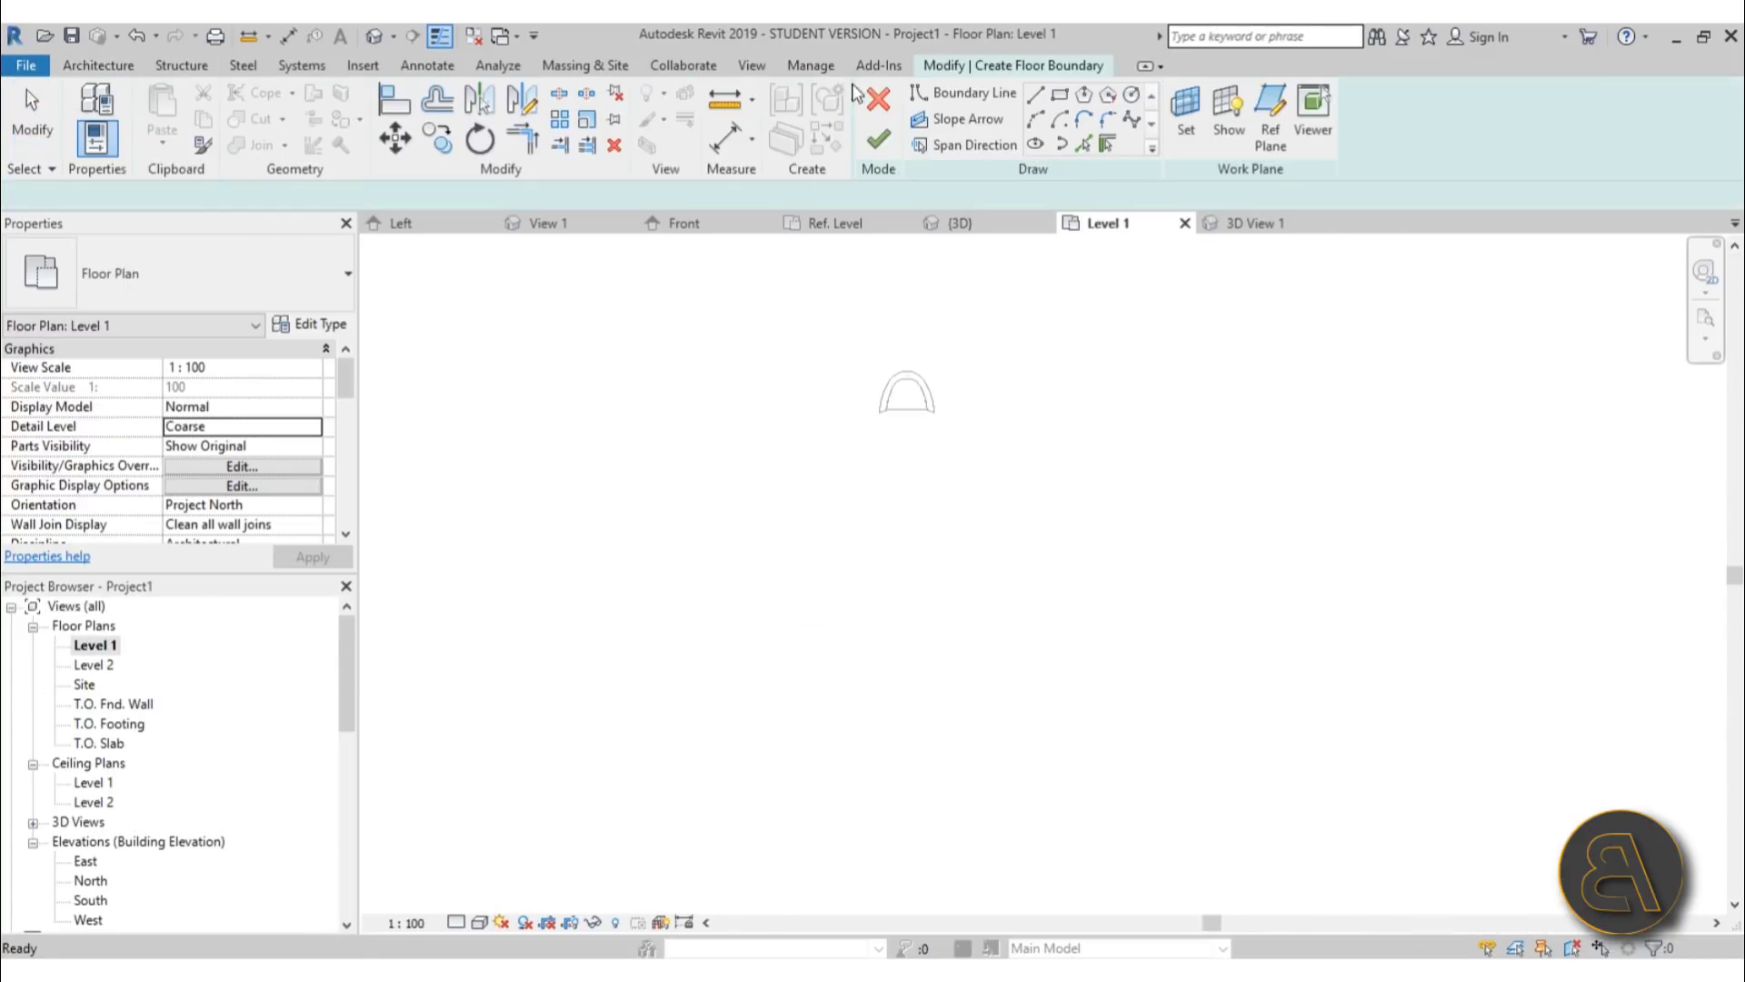
click(1060, 95)
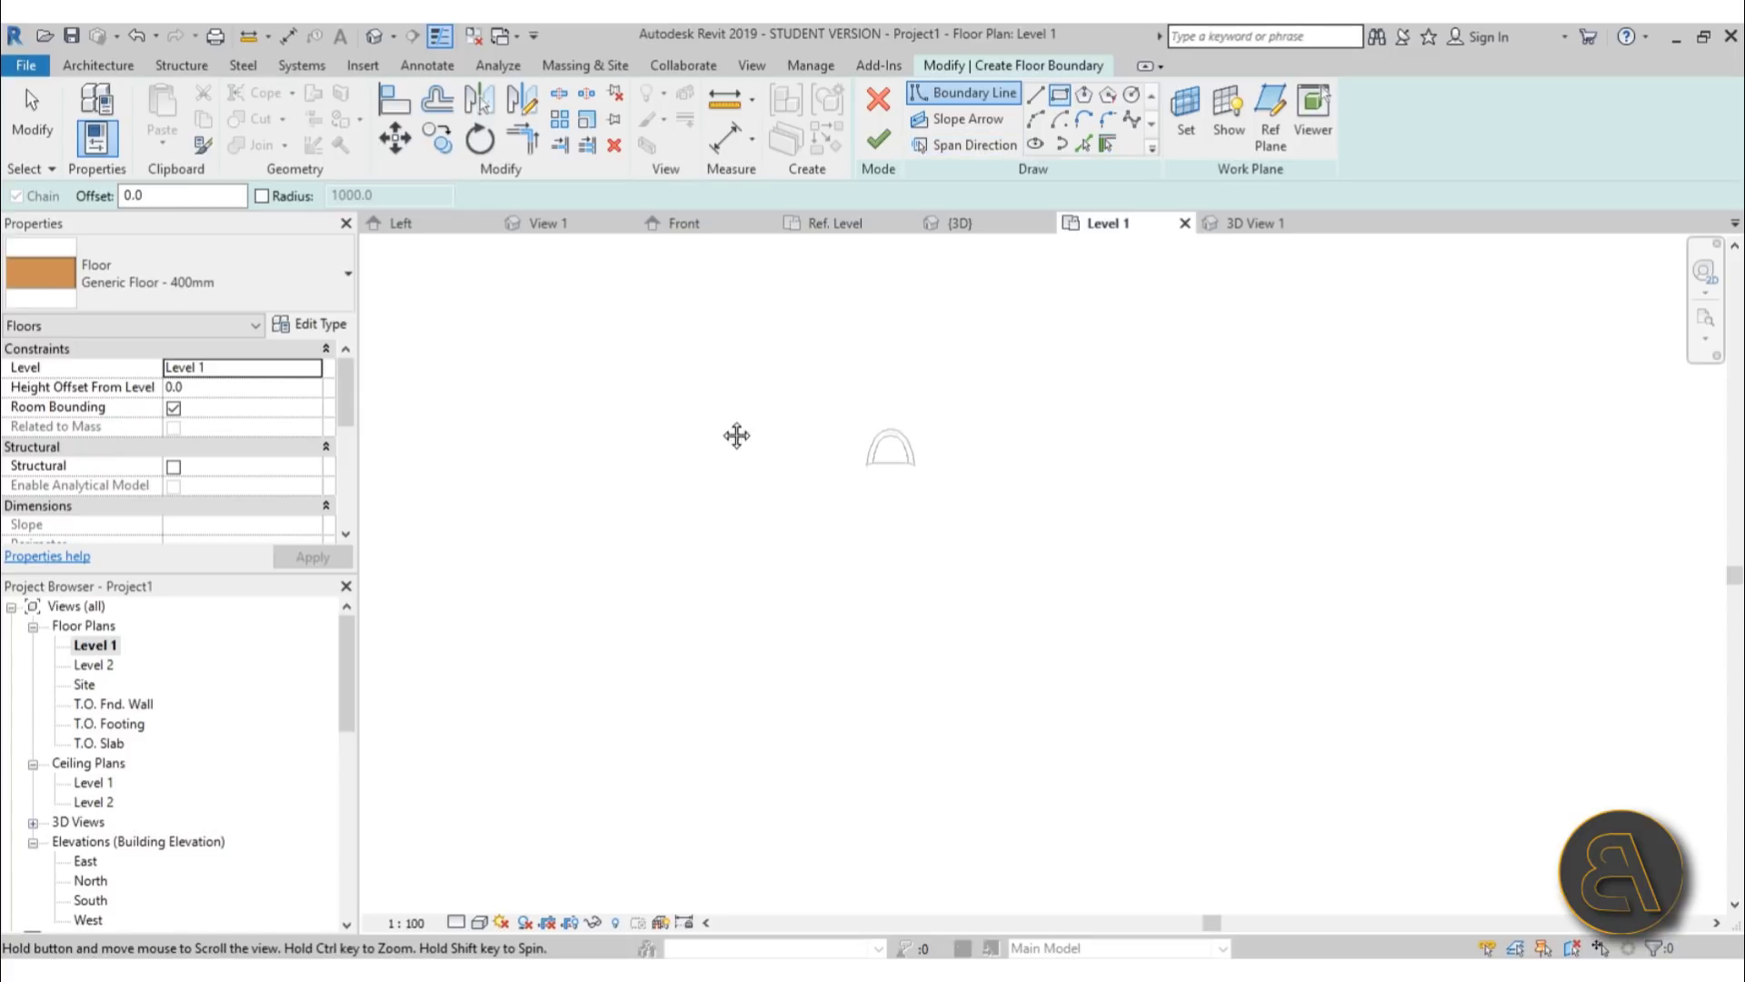
click(582, 289)
click(1149, 689)
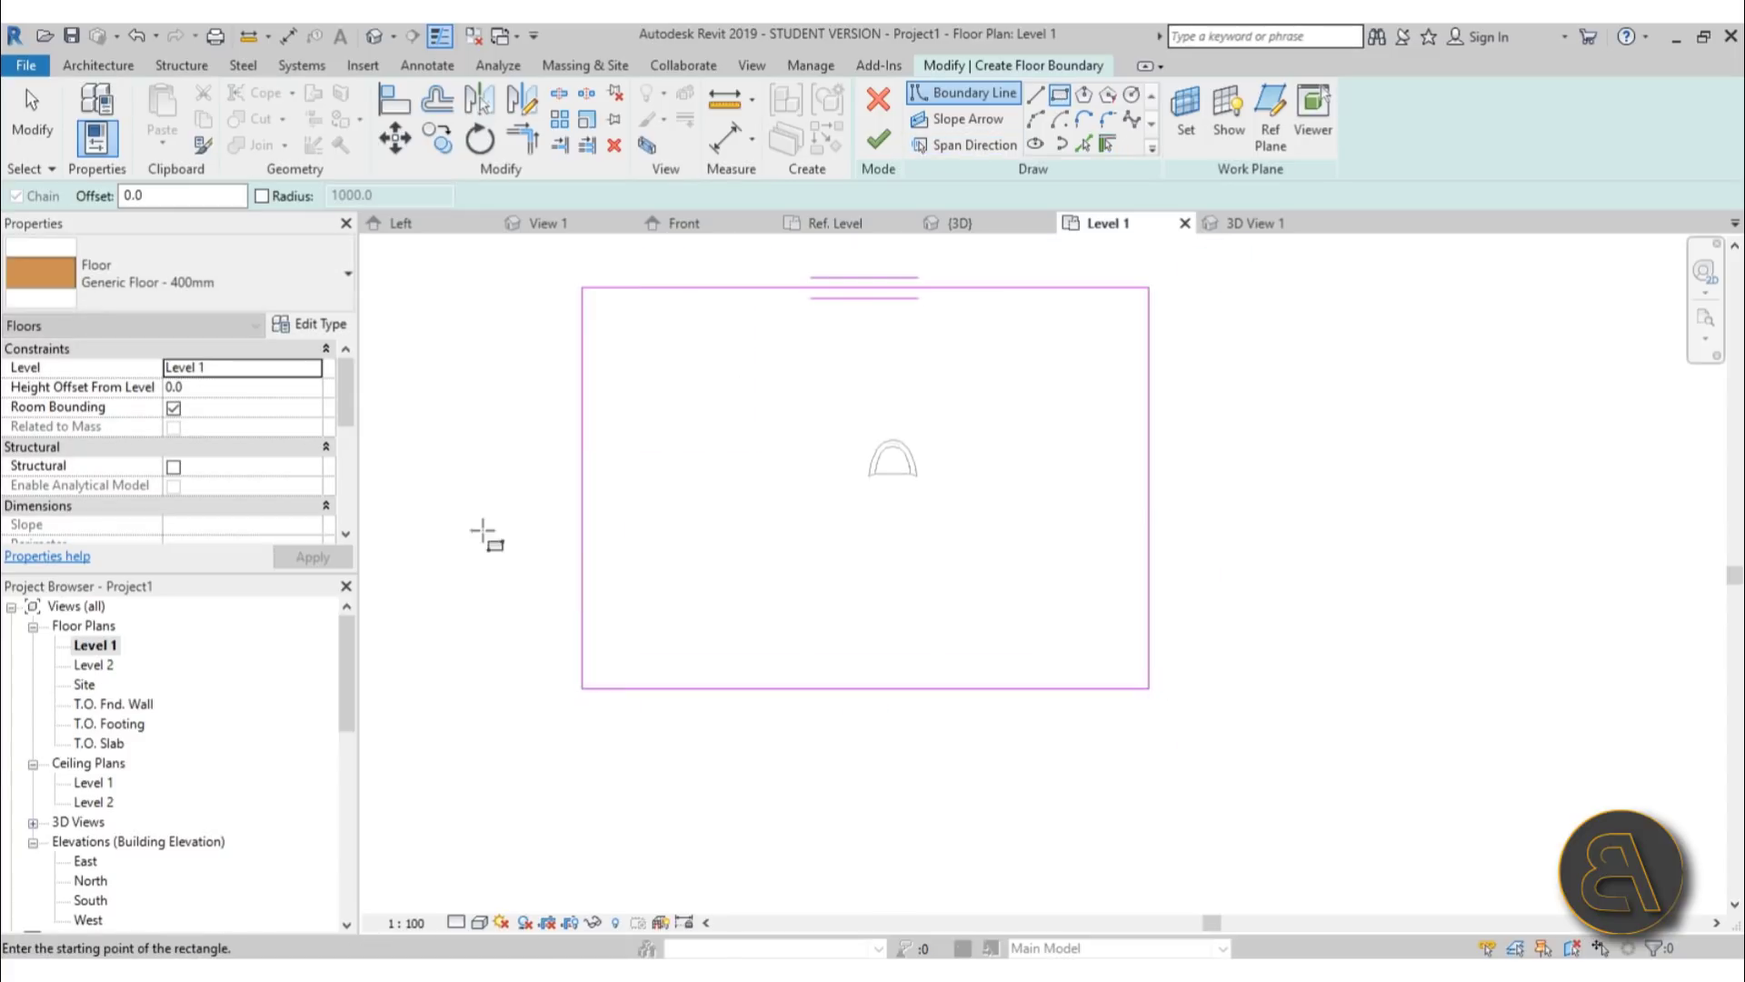
key(Escape)
click(877, 145)
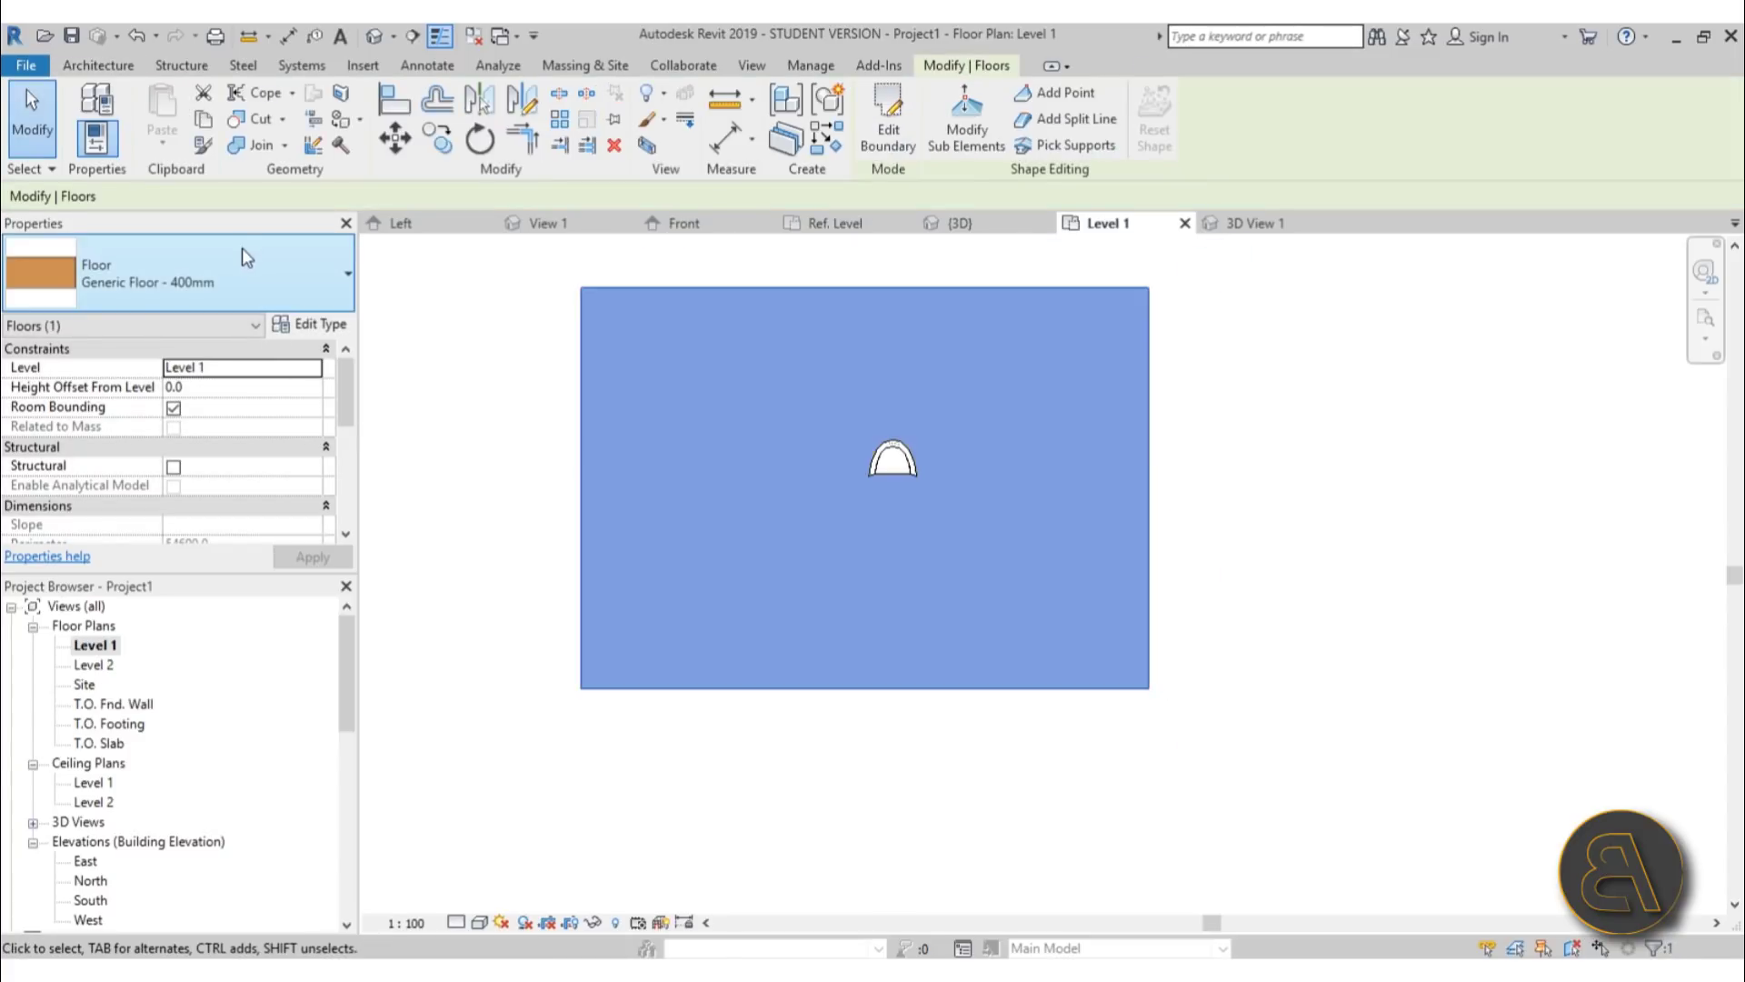
- Assign the Gypsum Wall Board material to the structure layer of the Generic Floor - 400mm type
click(309, 324)
click(921, 425)
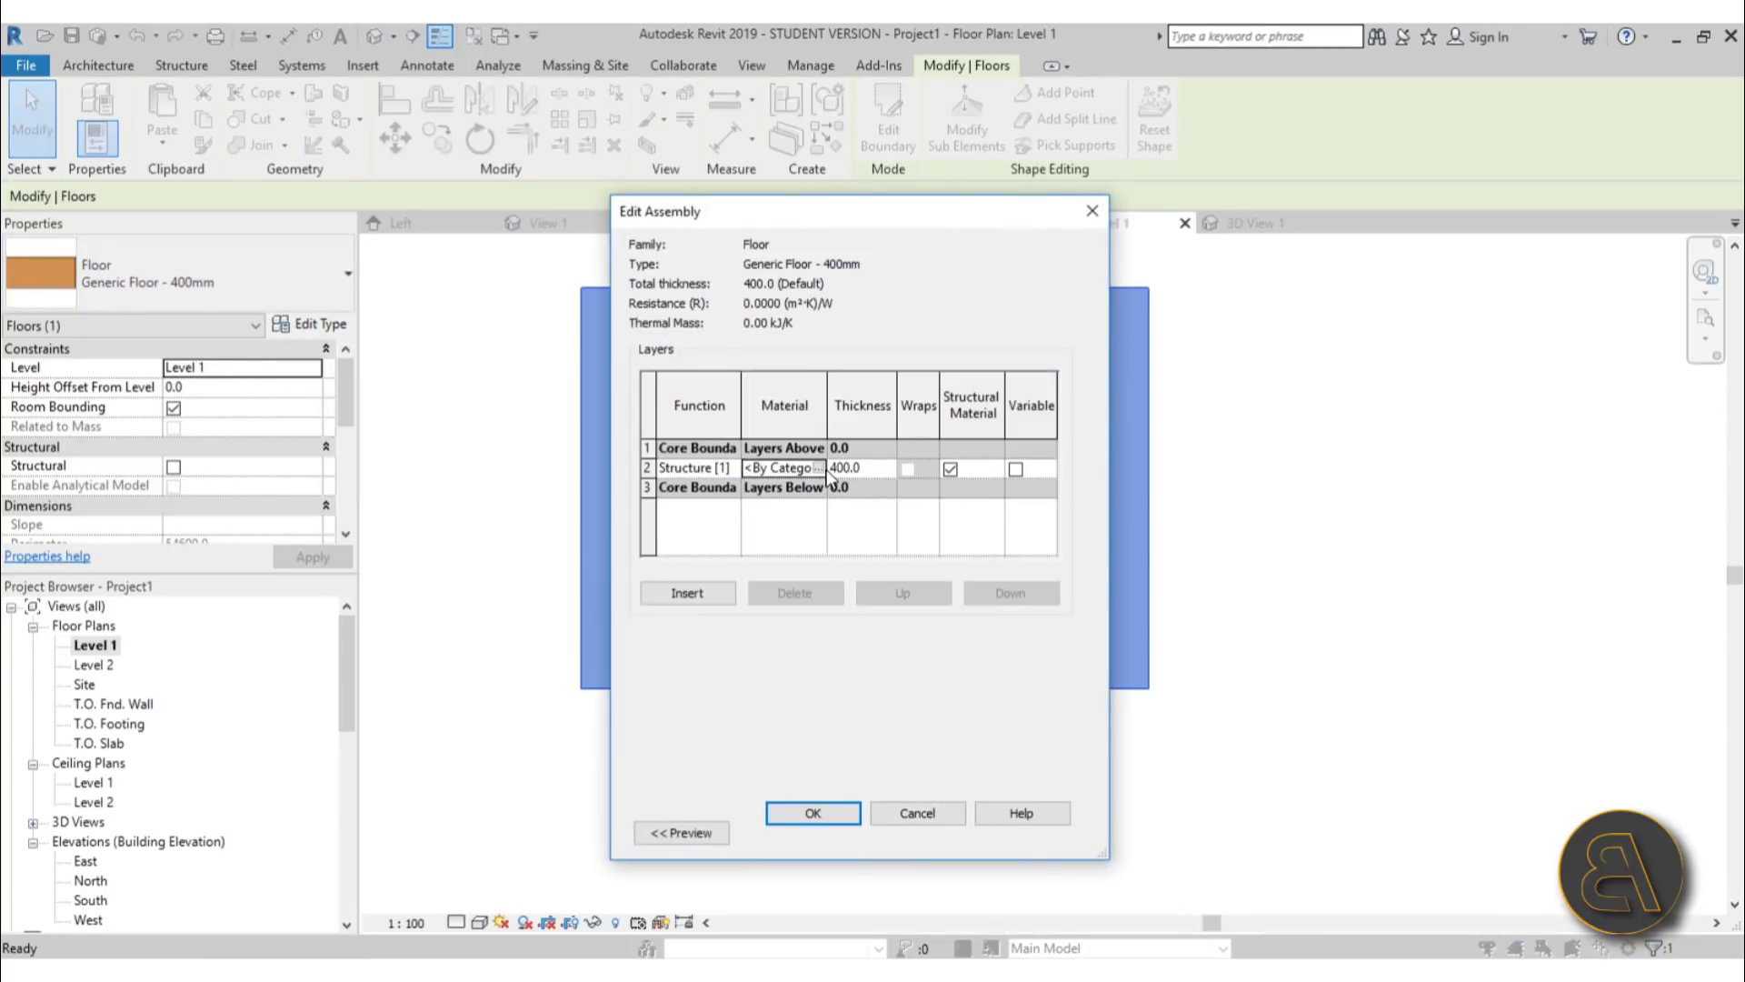
click(819, 468)
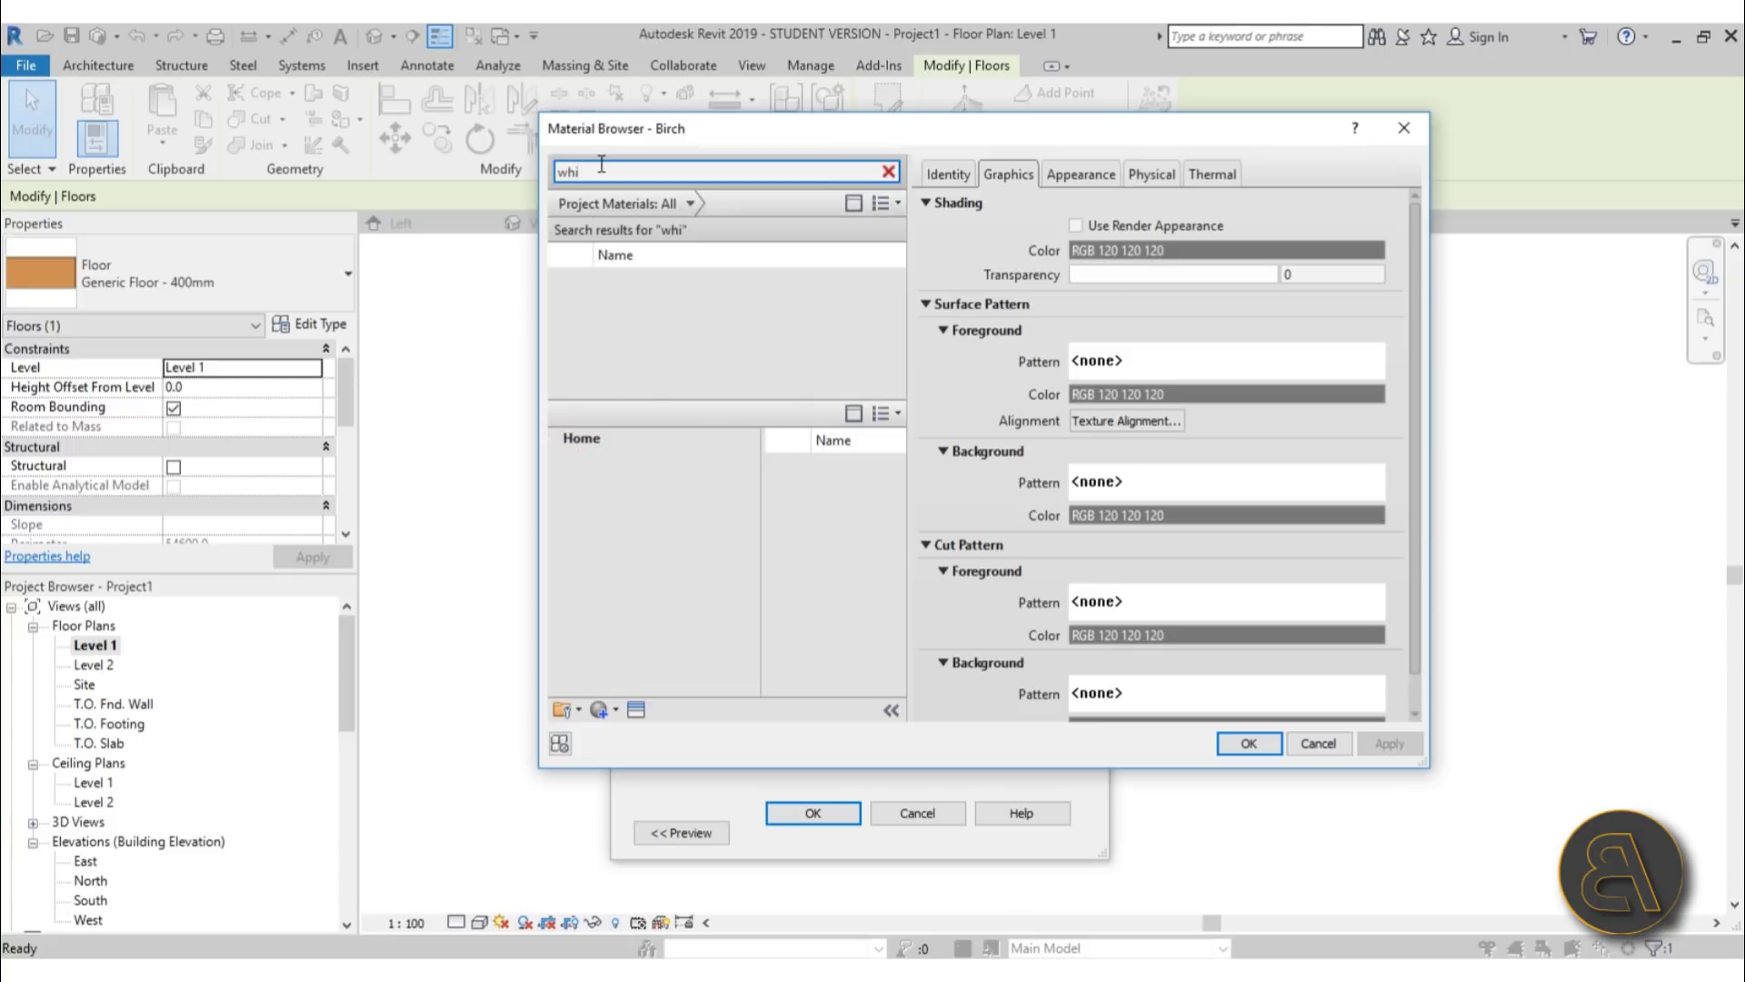
double_click(653, 327)
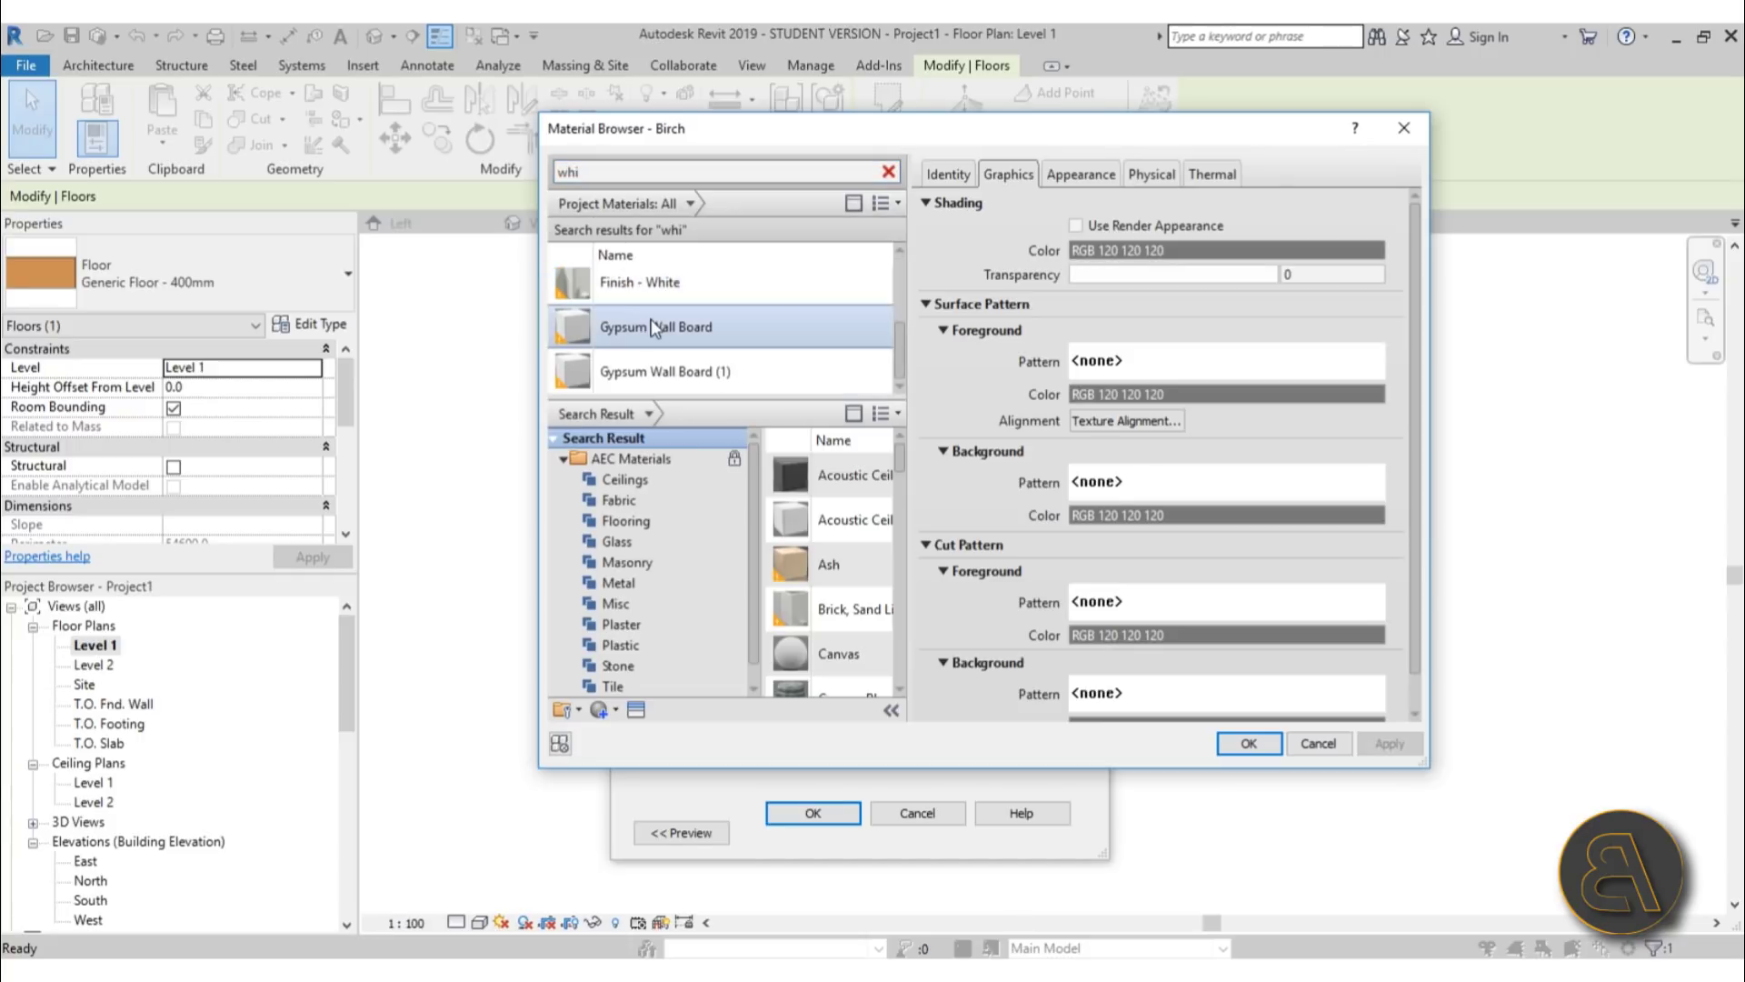
click(829, 813)
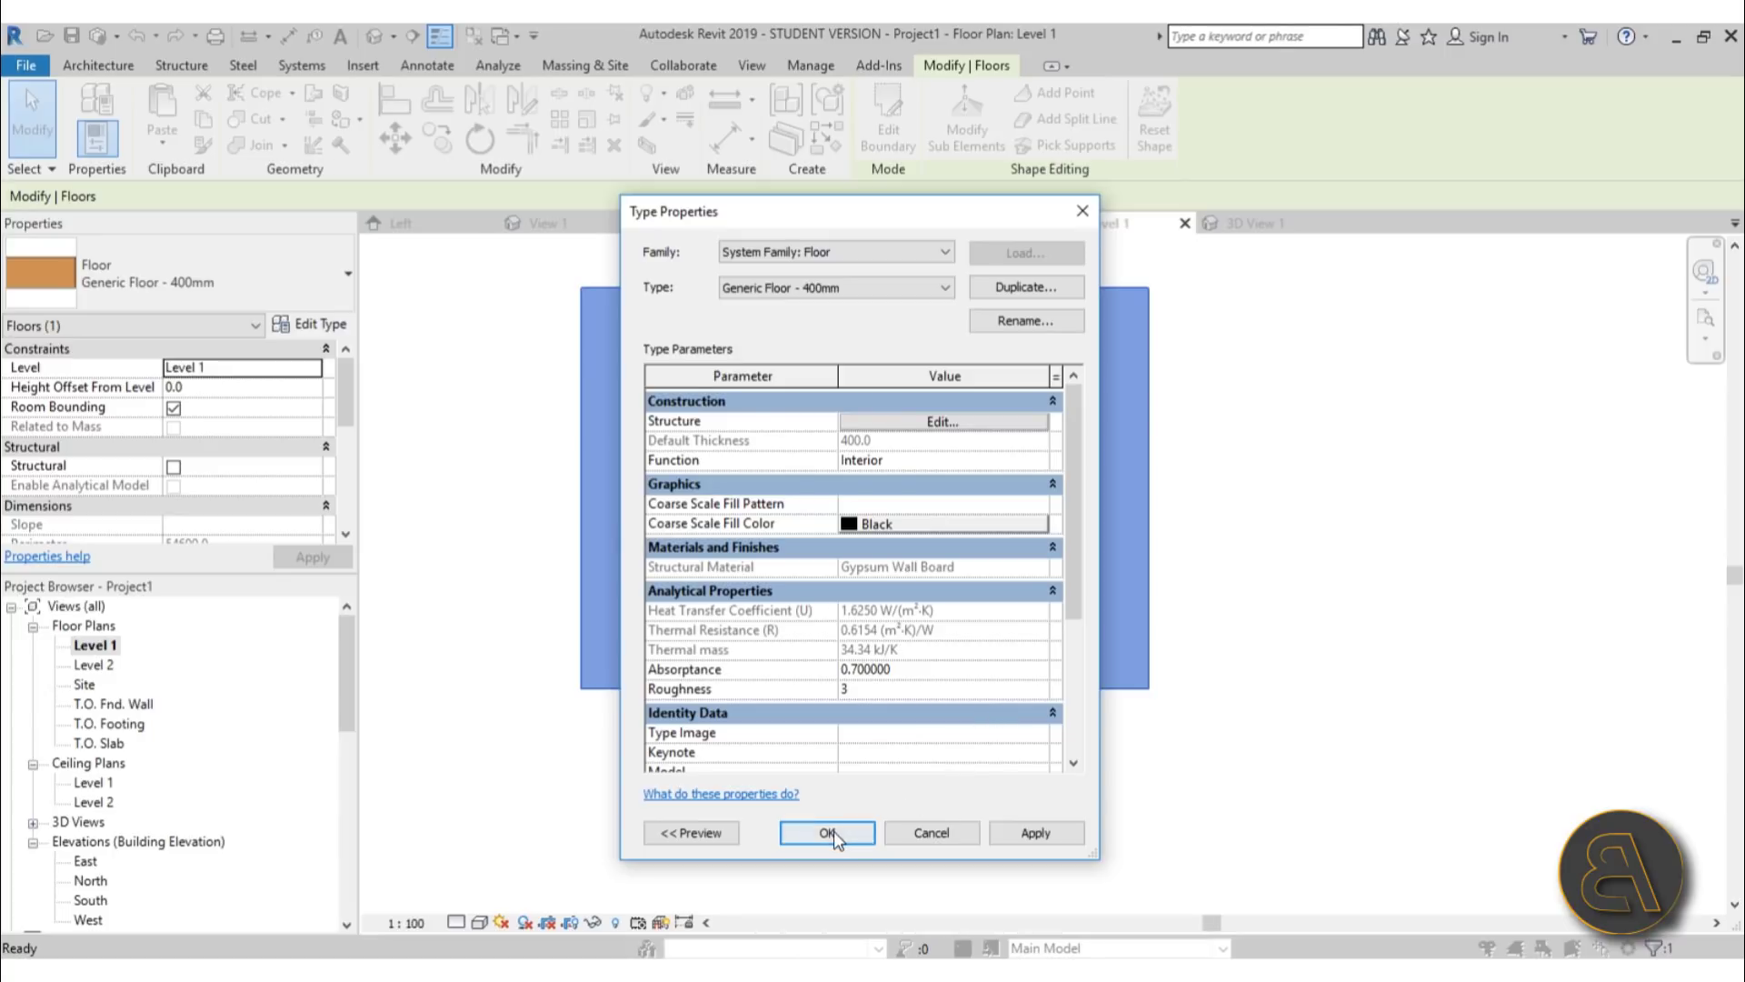
click(828, 832)
click(734, 732)
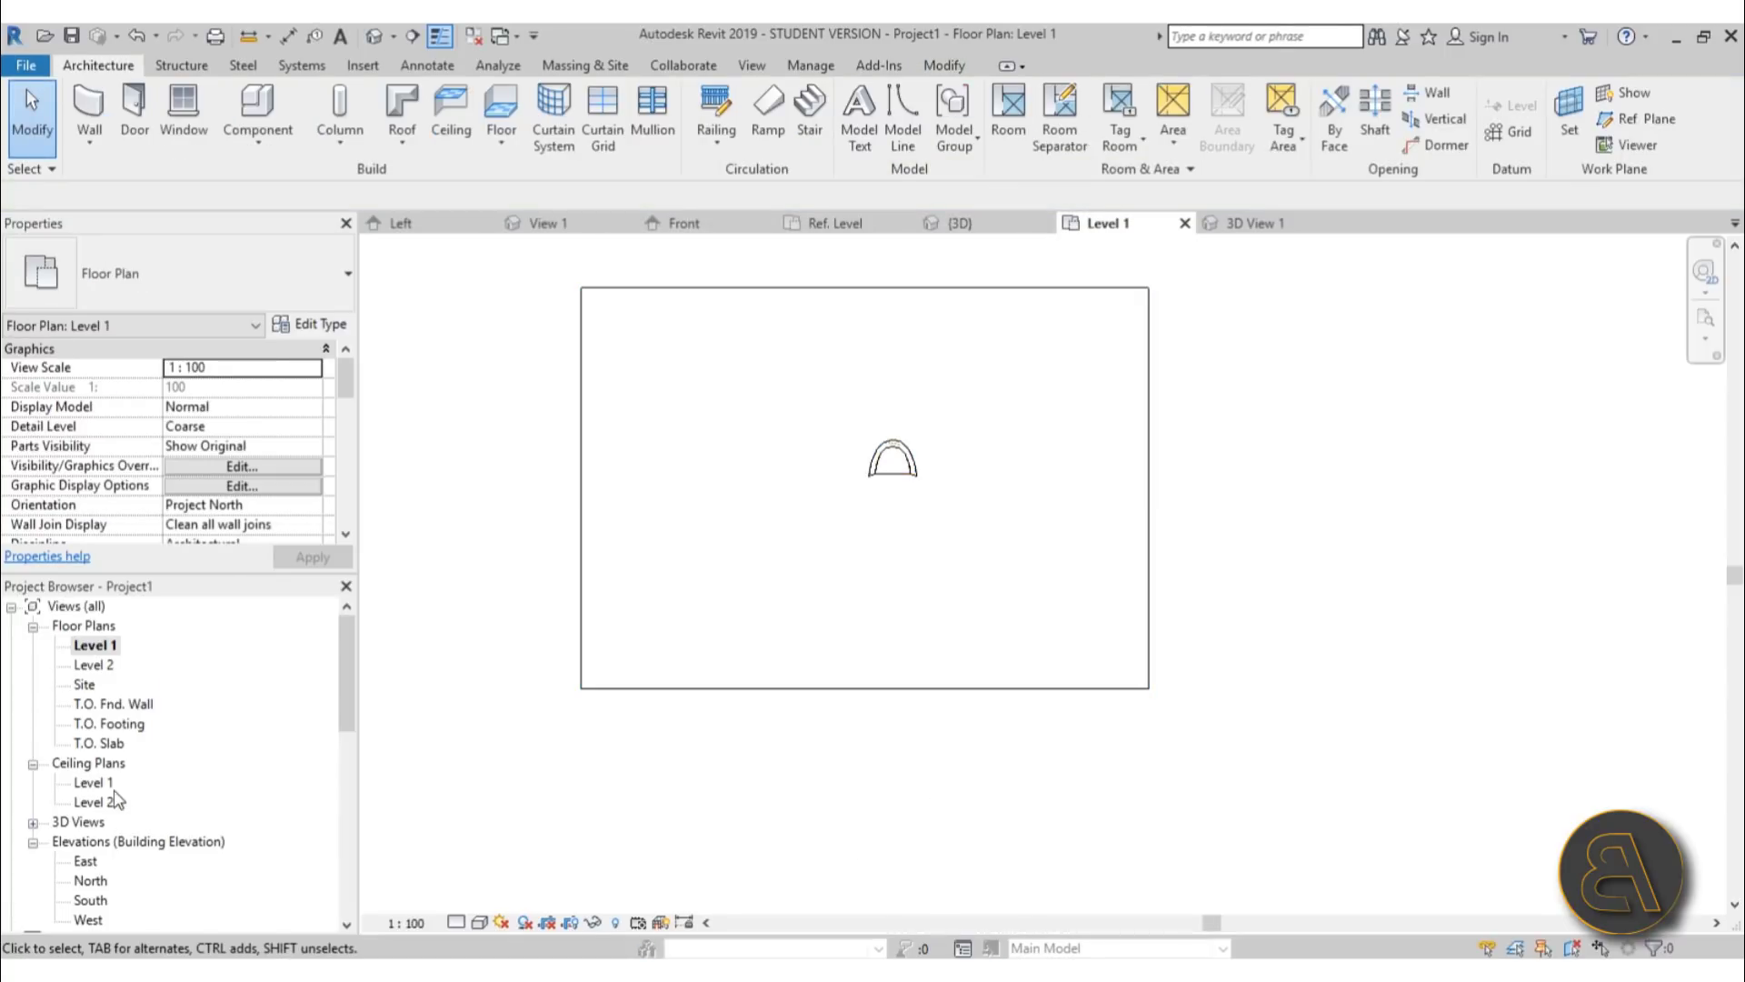
- Reopen the camera view 3D View 1 and tighten the crop region's upper and lower edges around the chair
scroll(115, 799, down, 3)
scroll(115, 798, up, 2)
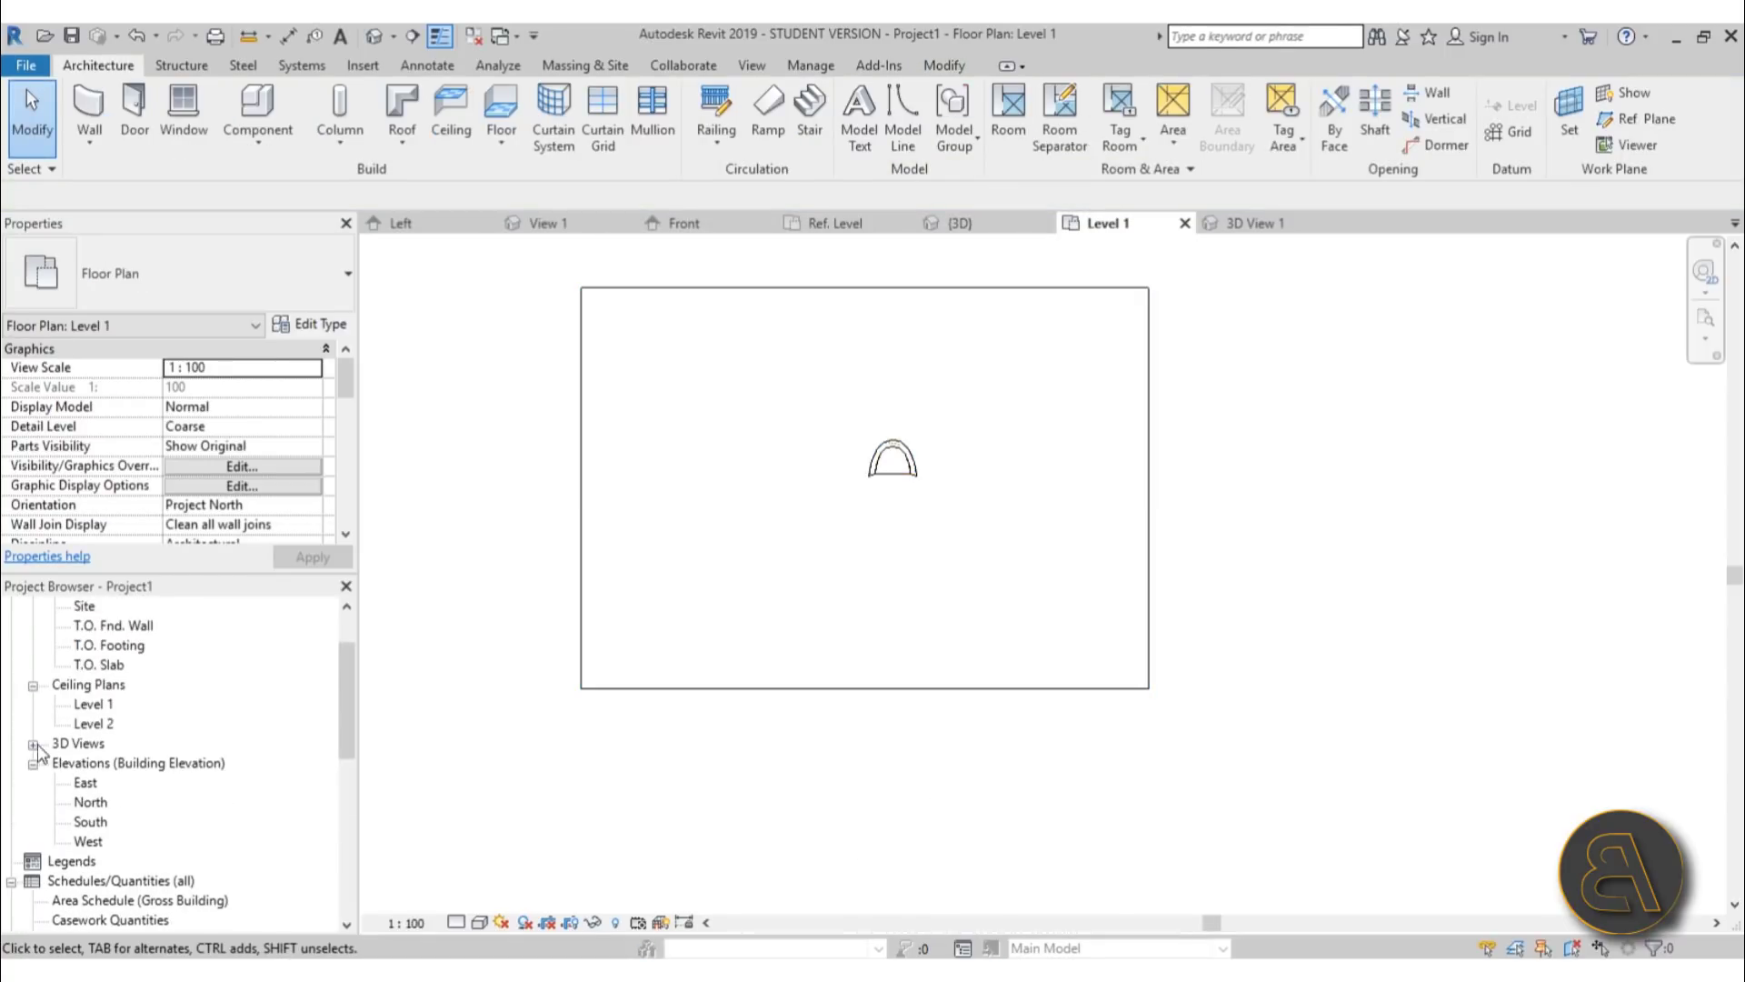
click(33, 743)
double_click(102, 763)
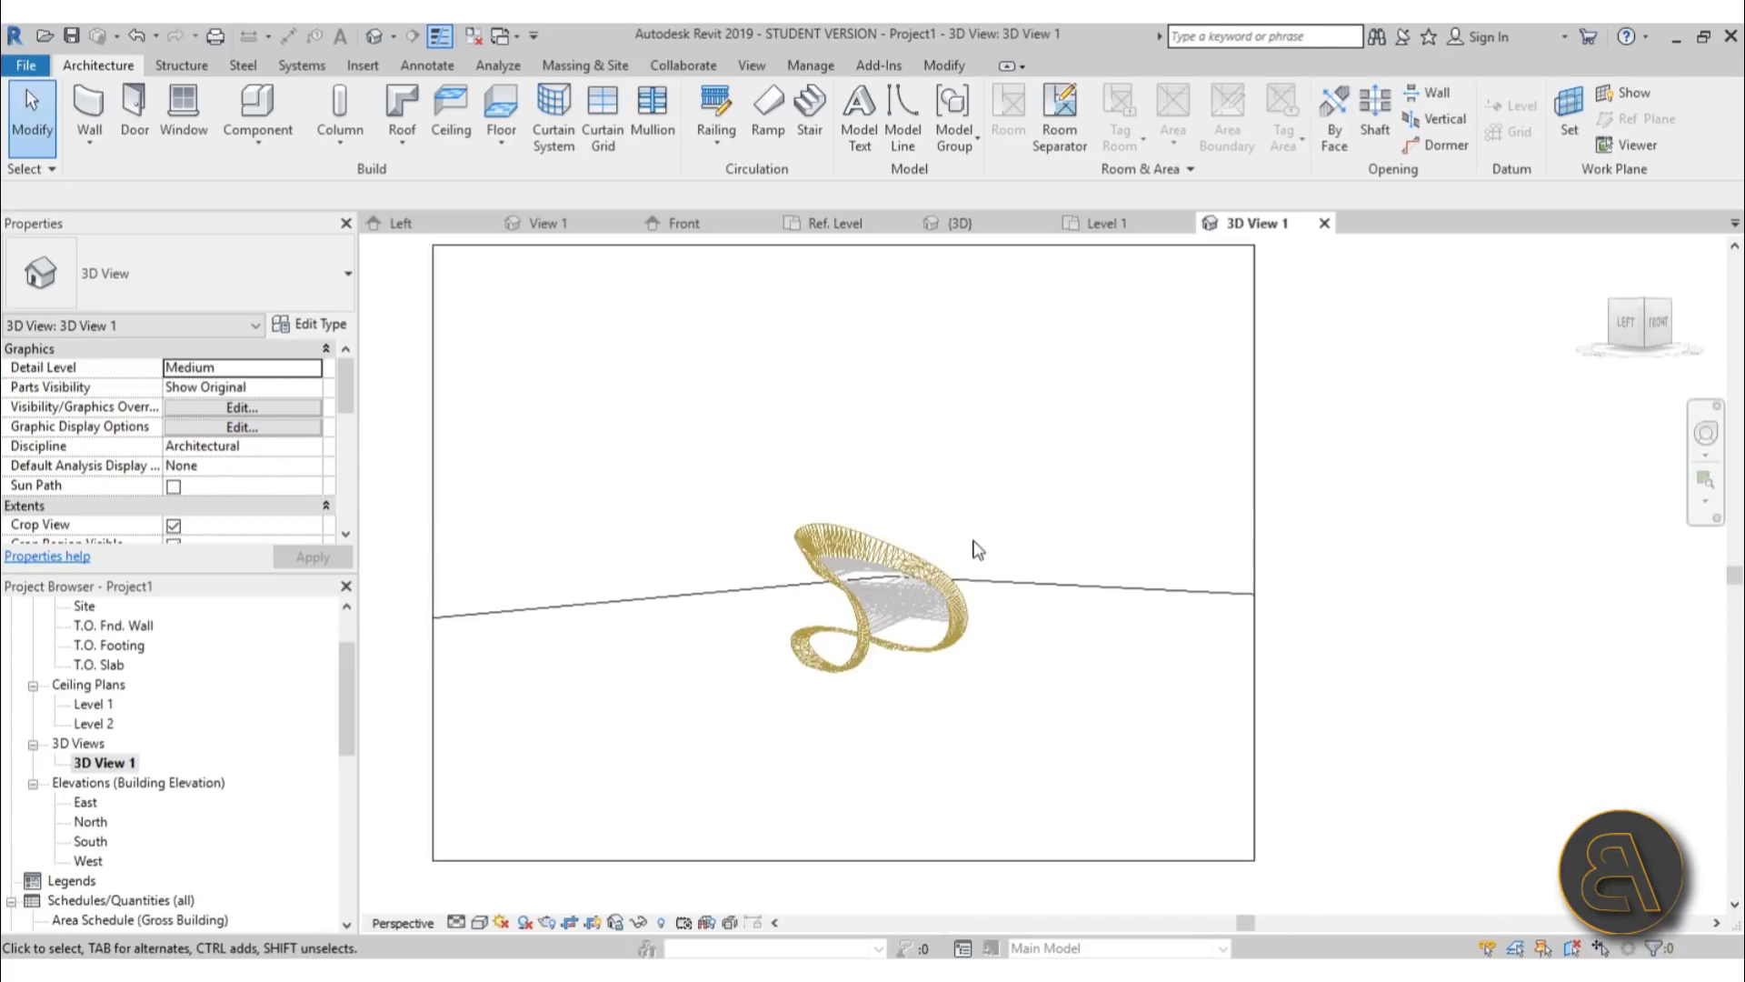
click(861, 281)
drag(861, 281, 849, 406)
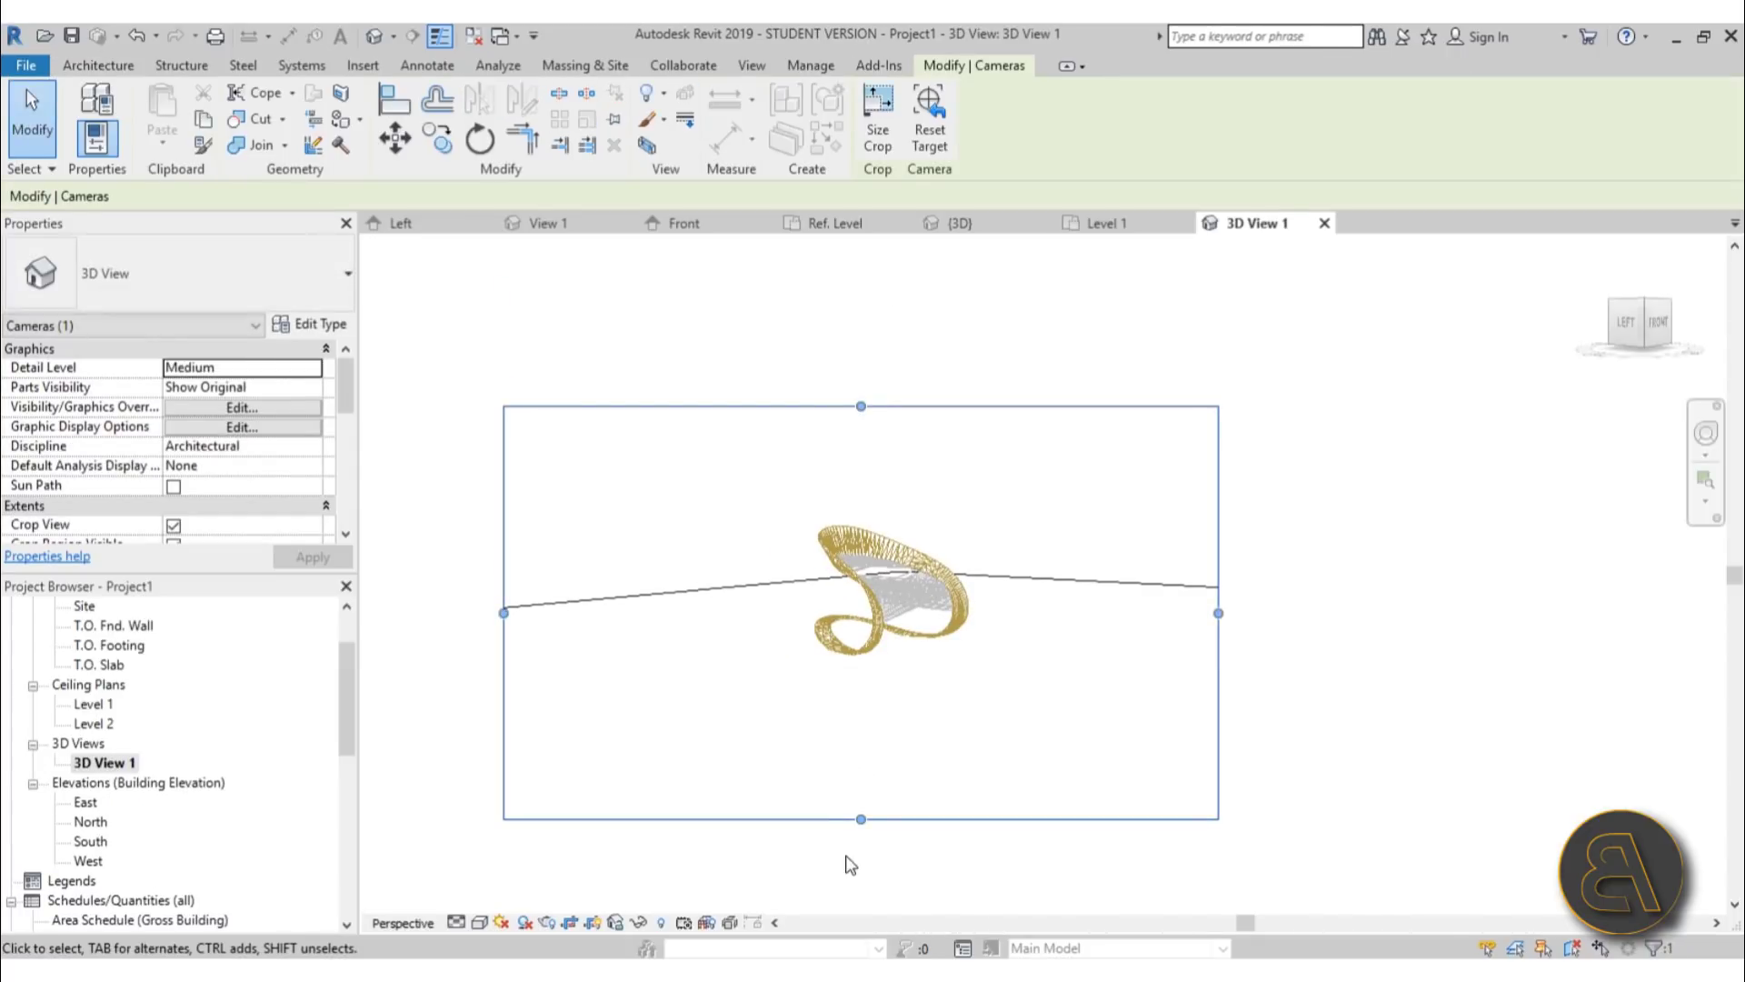
drag(861, 819, 872, 760)
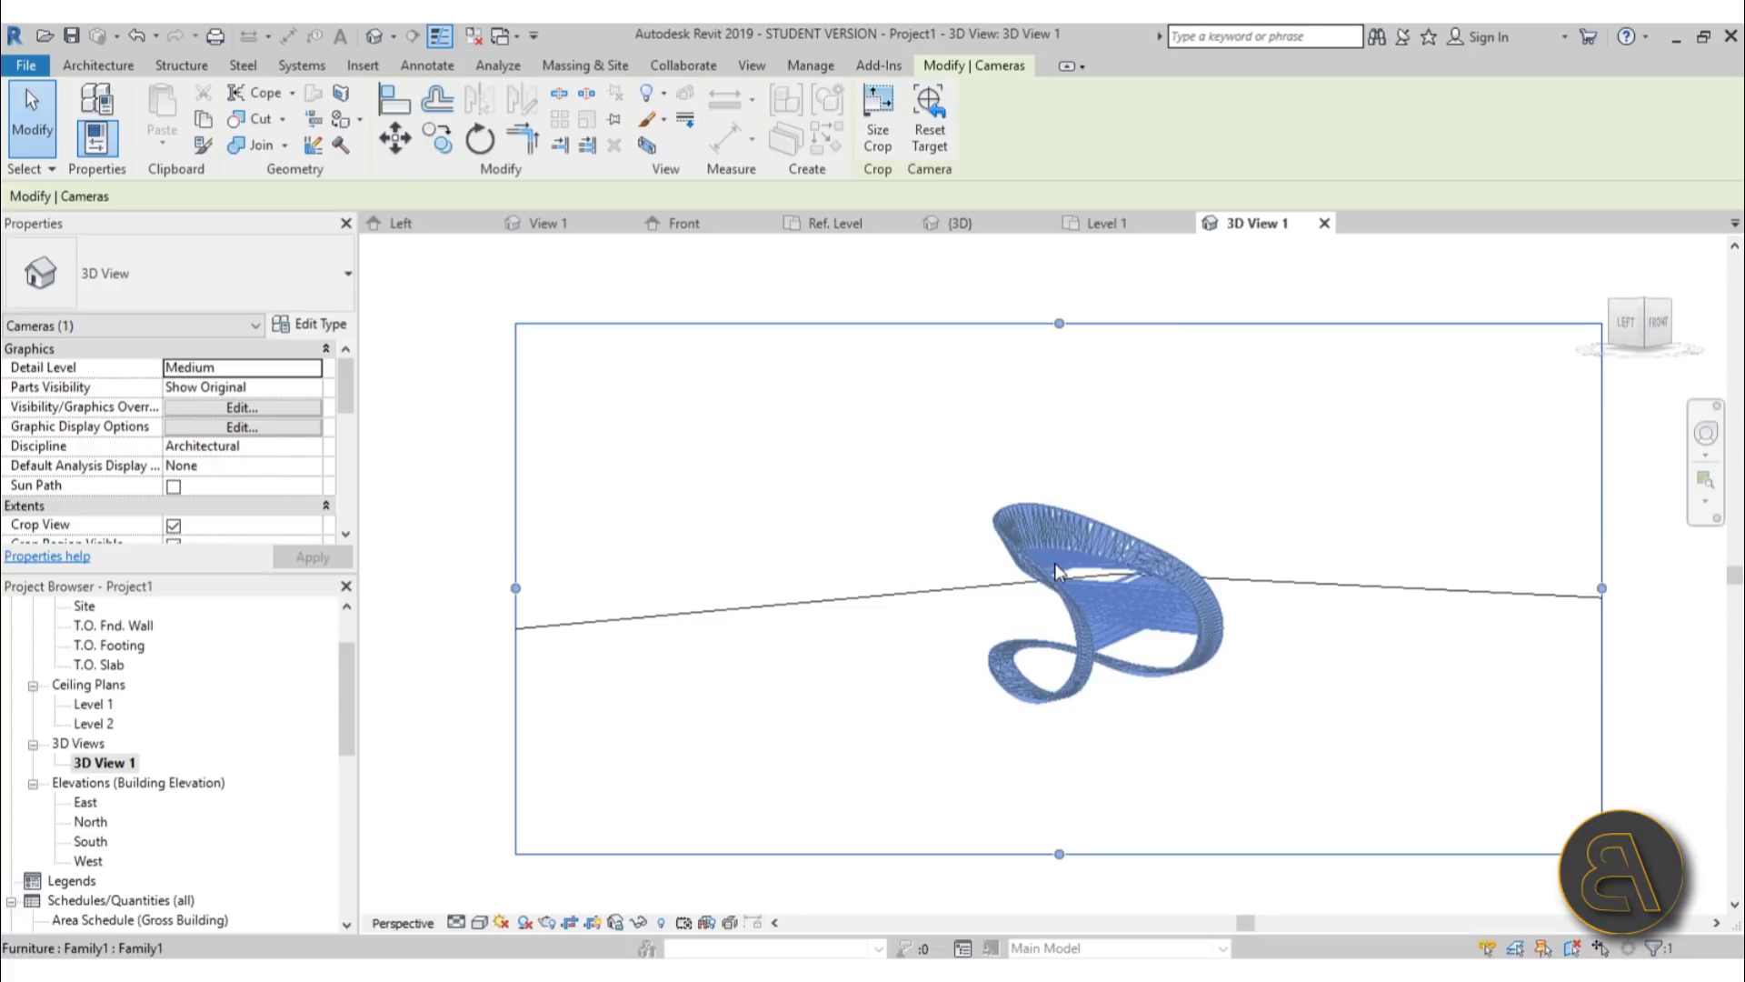
- Orbit the camera view around the chair to frame it at a new angle with the floor corner behind it
click(1057, 570)
shift+middle_drag(1056, 571, 1026, 497)
click(1132, 489)
- Render the camera view at Medium quality with printer resolution at 300 DPI
key(r)
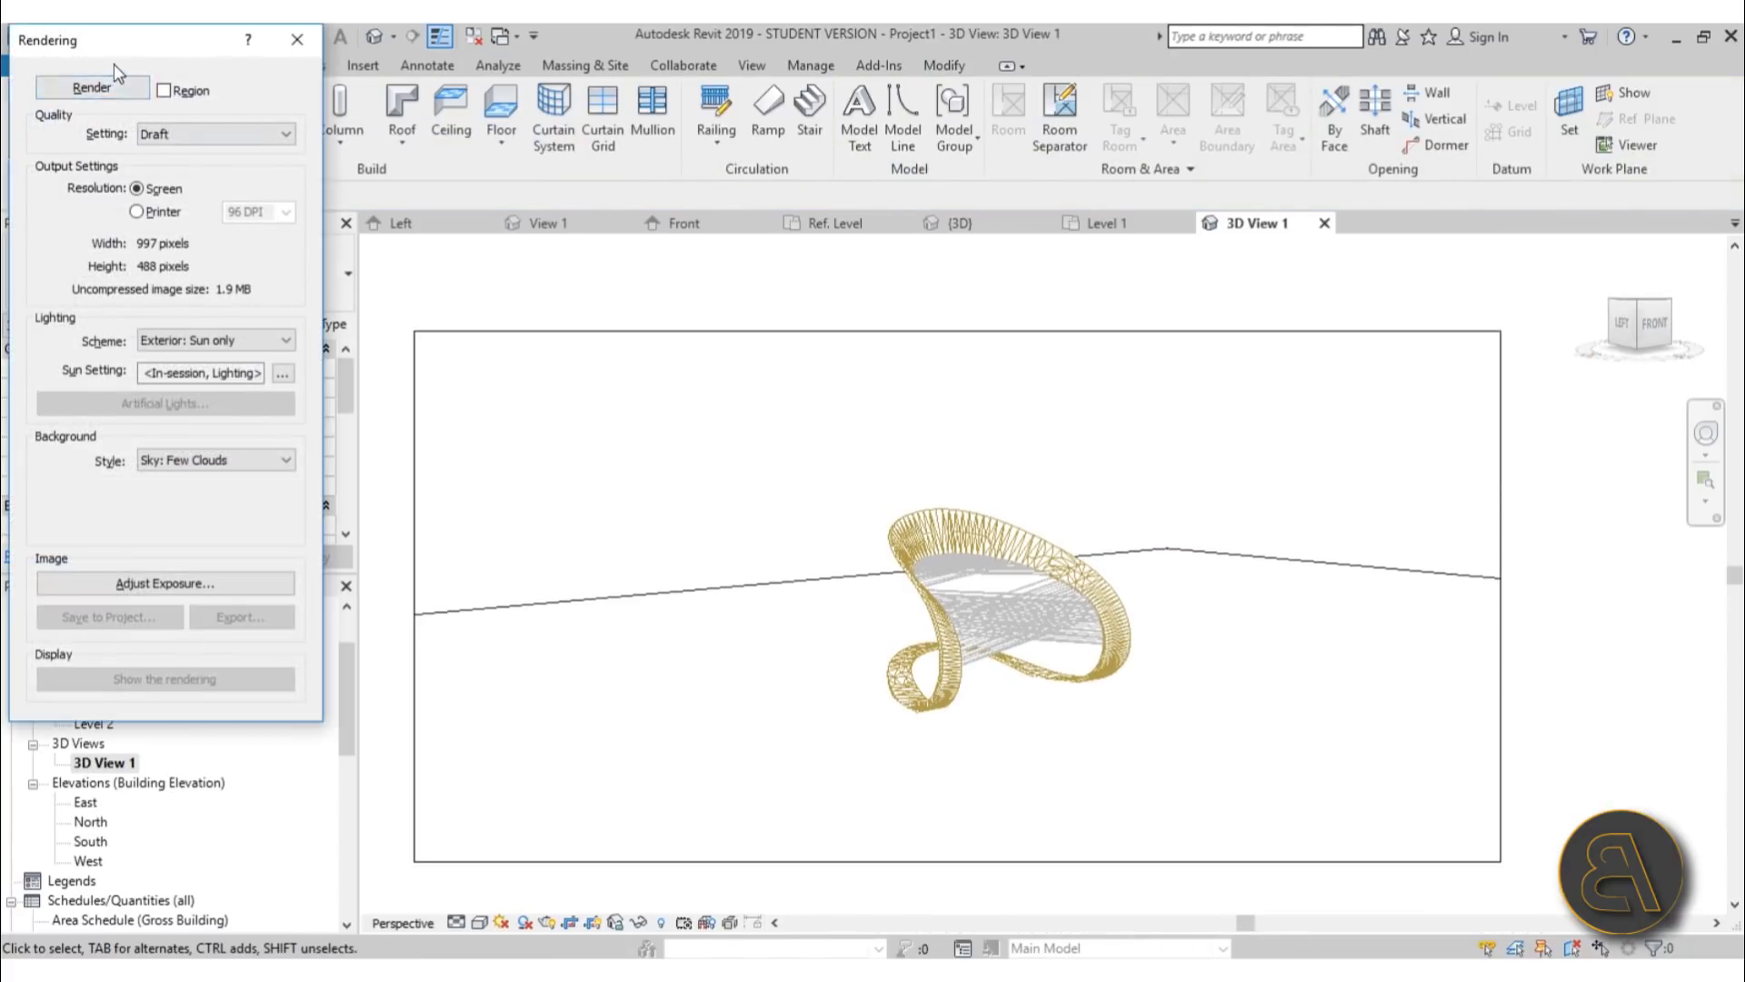
click(177, 133)
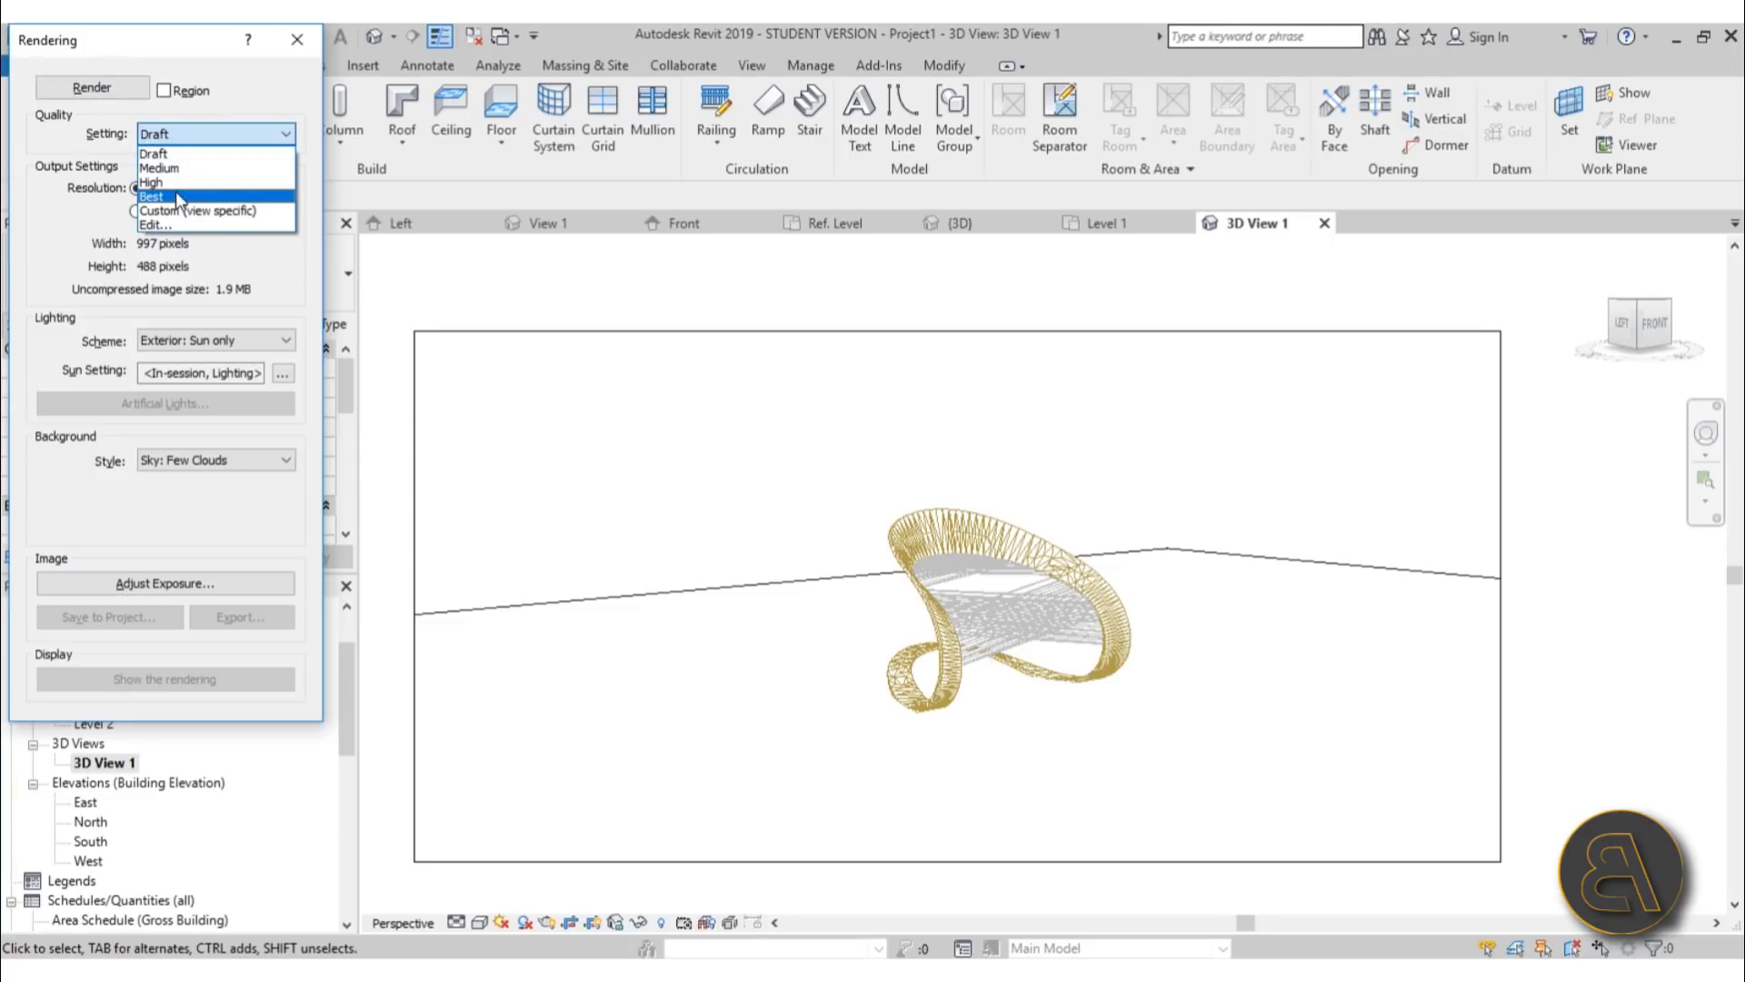
click(175, 169)
click(162, 212)
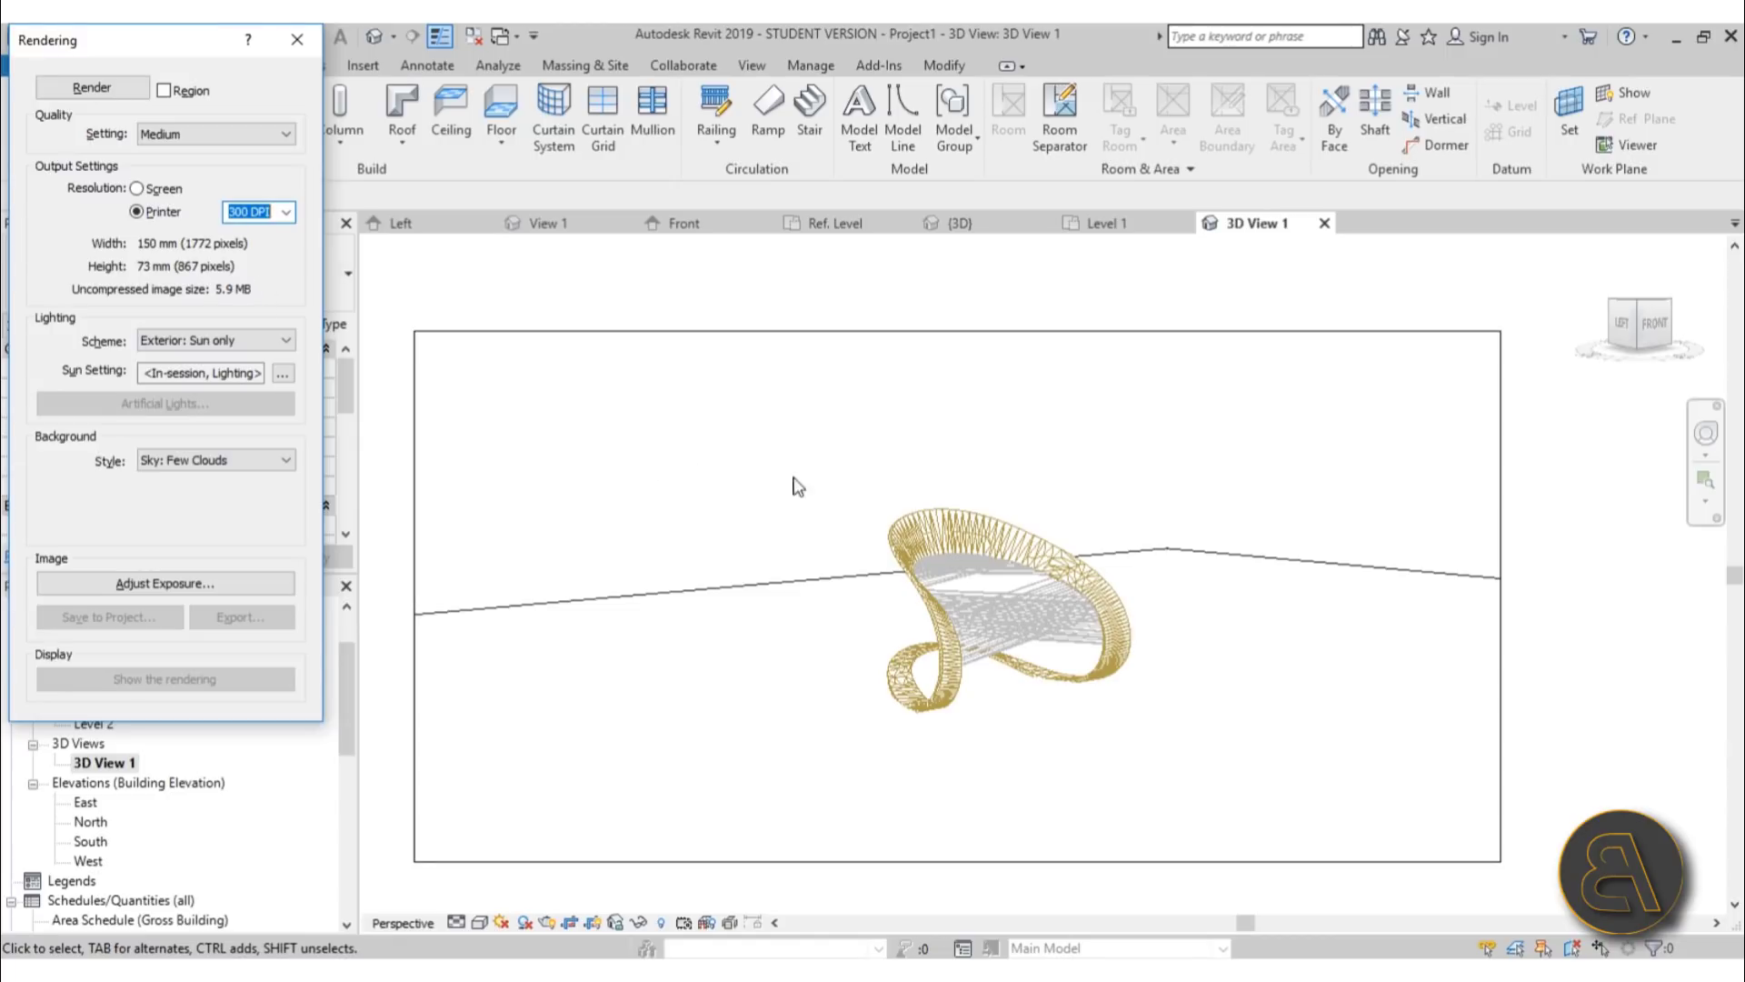
click(92, 94)
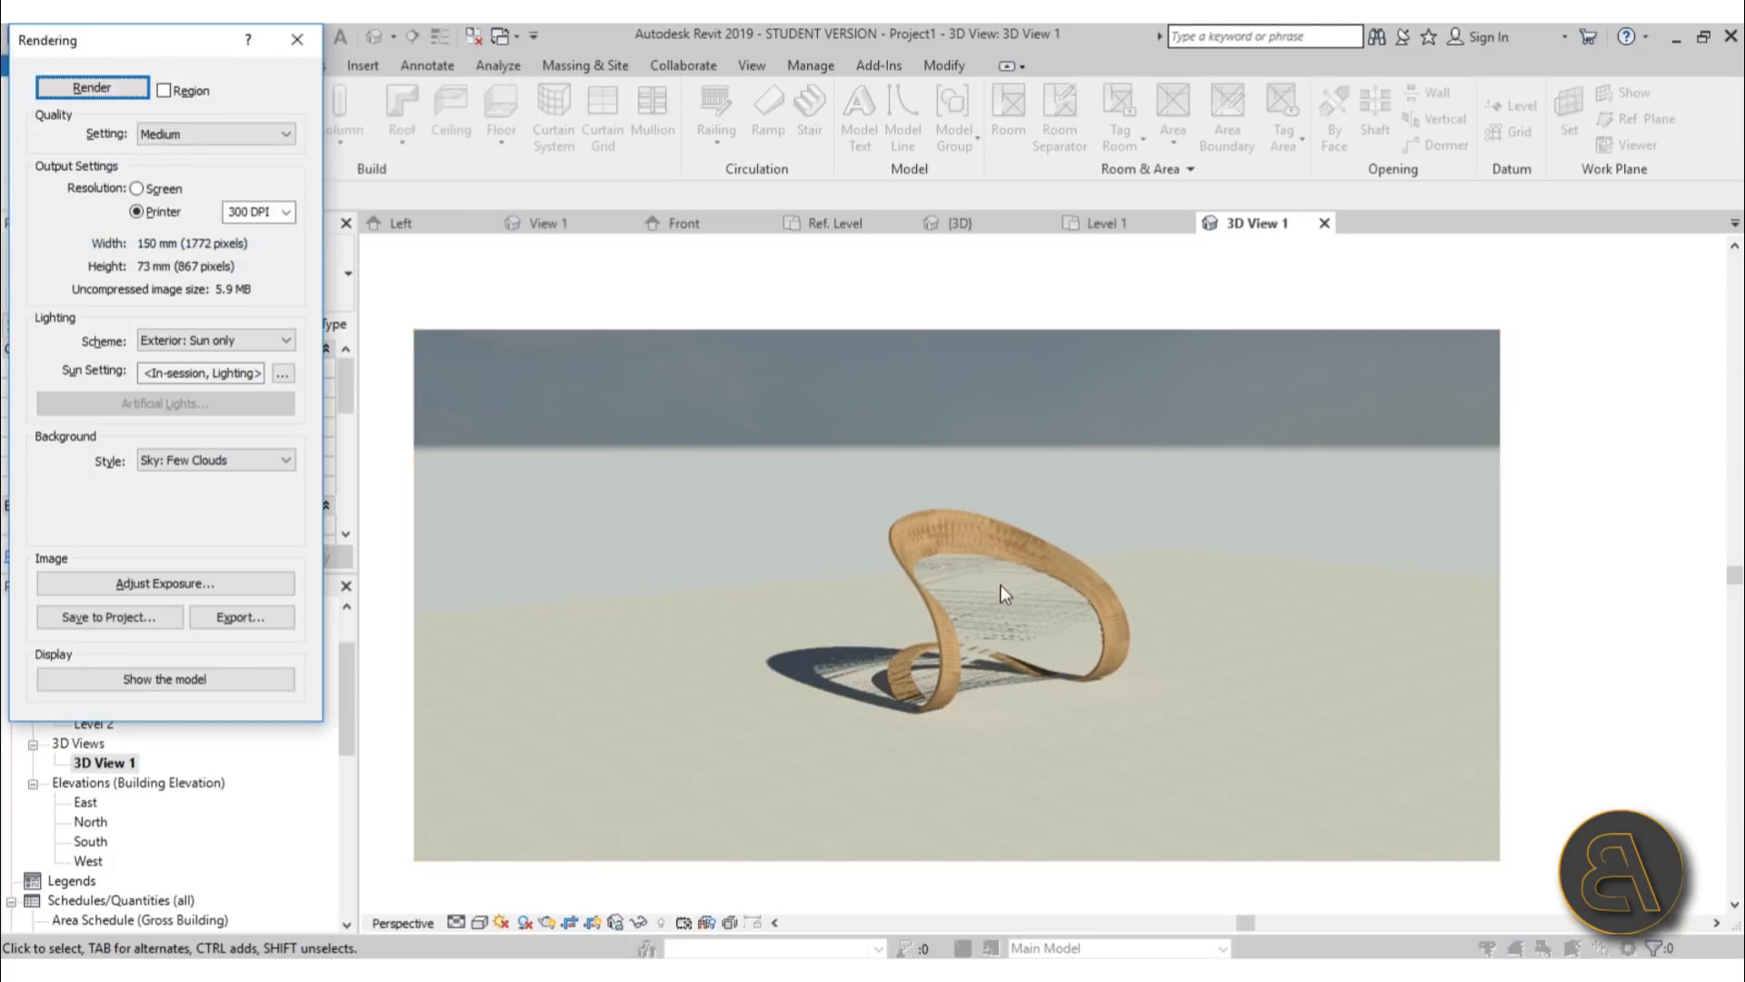
- Examine the rendered chair's wooden frame, strings and shadows up close and in the full image
scroll(1016, 651, up, 5)
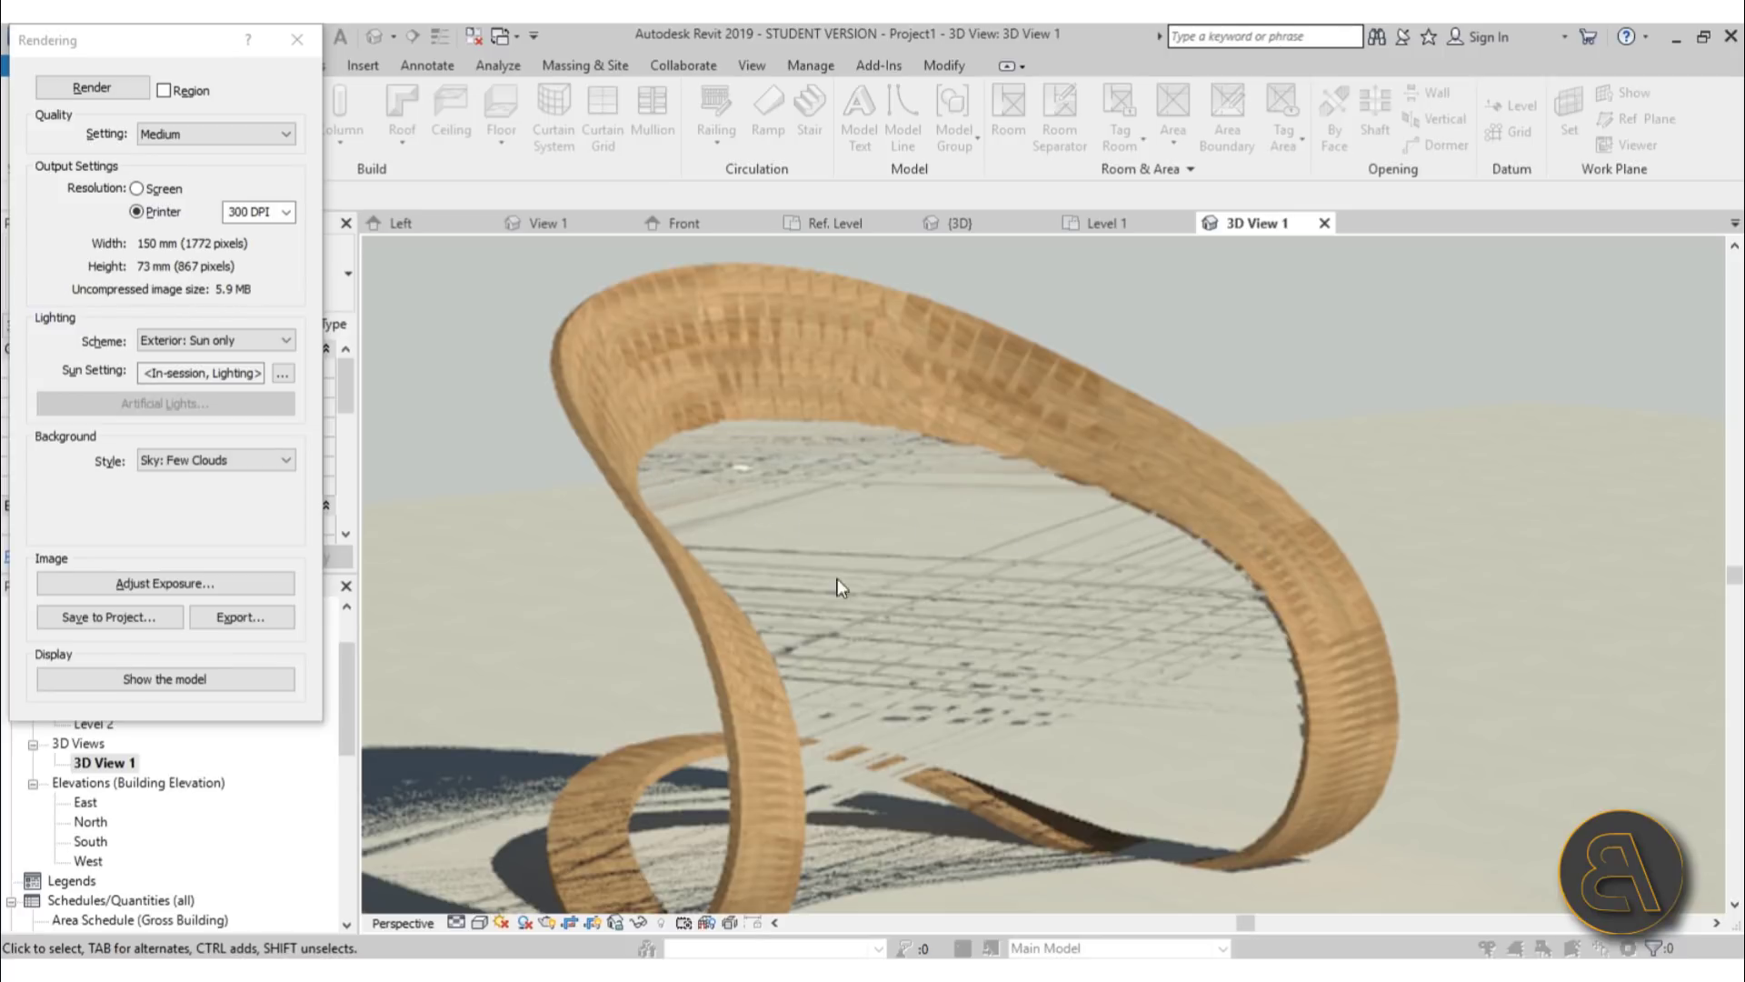
scroll(1007, 525, down, 4)
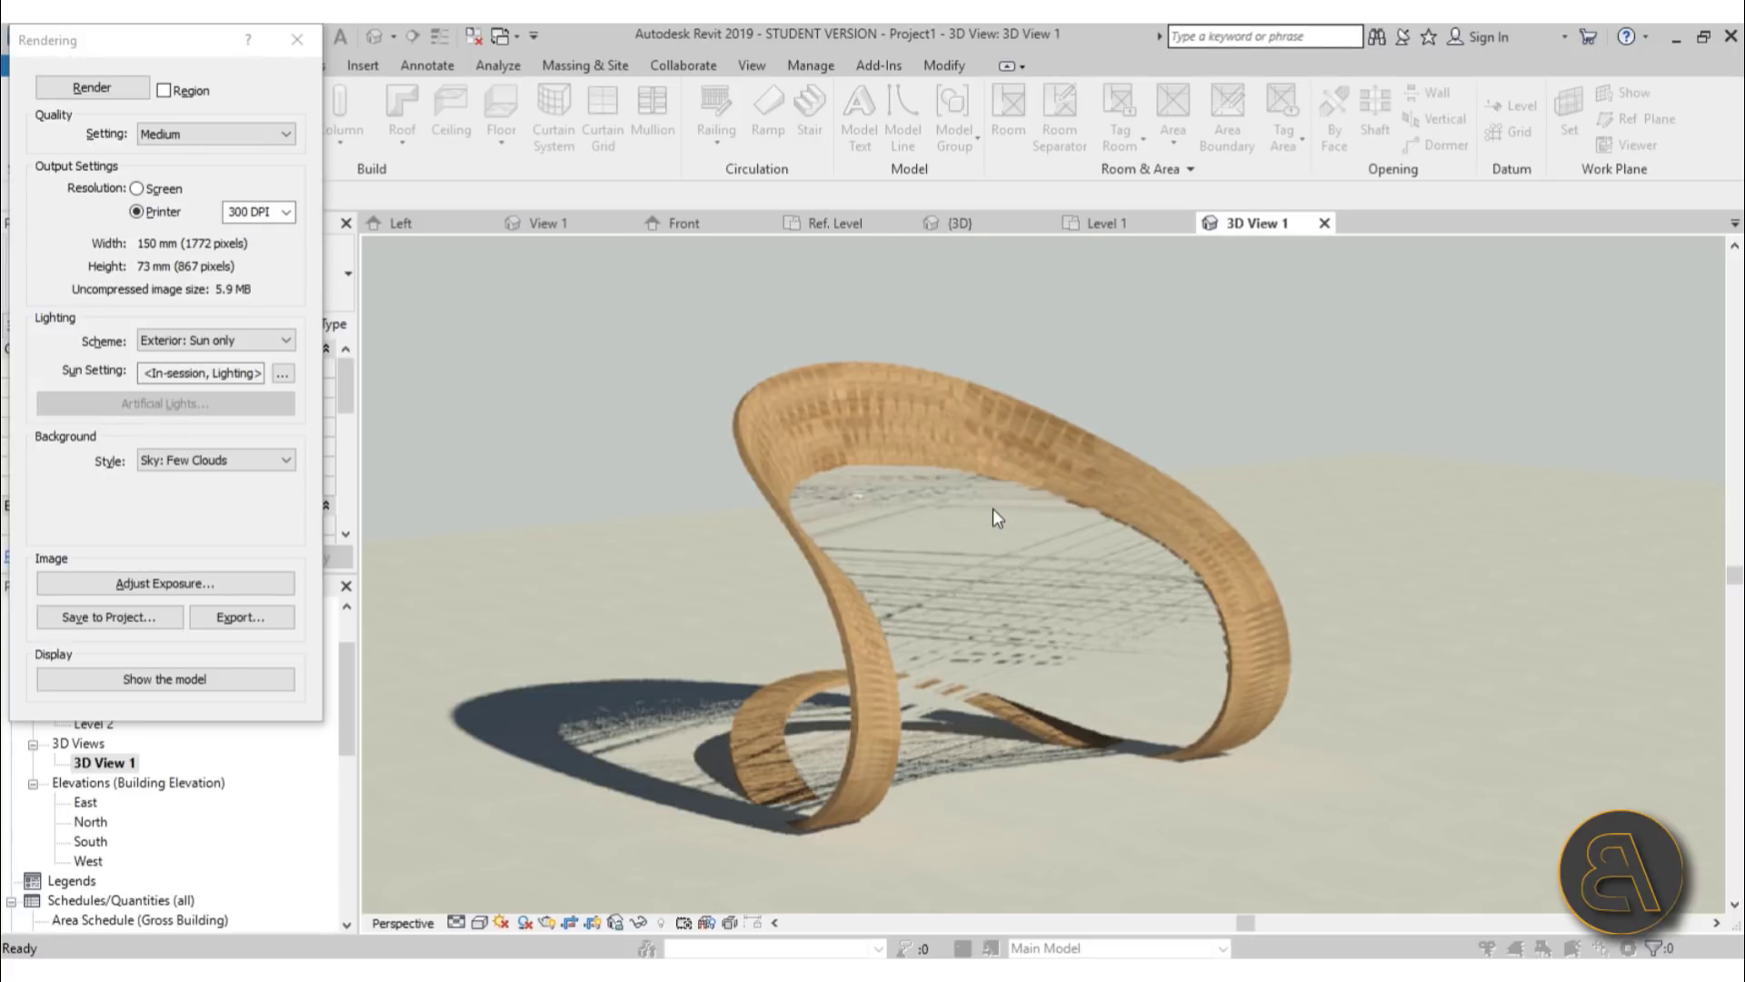
scroll(993, 509, down, 3)
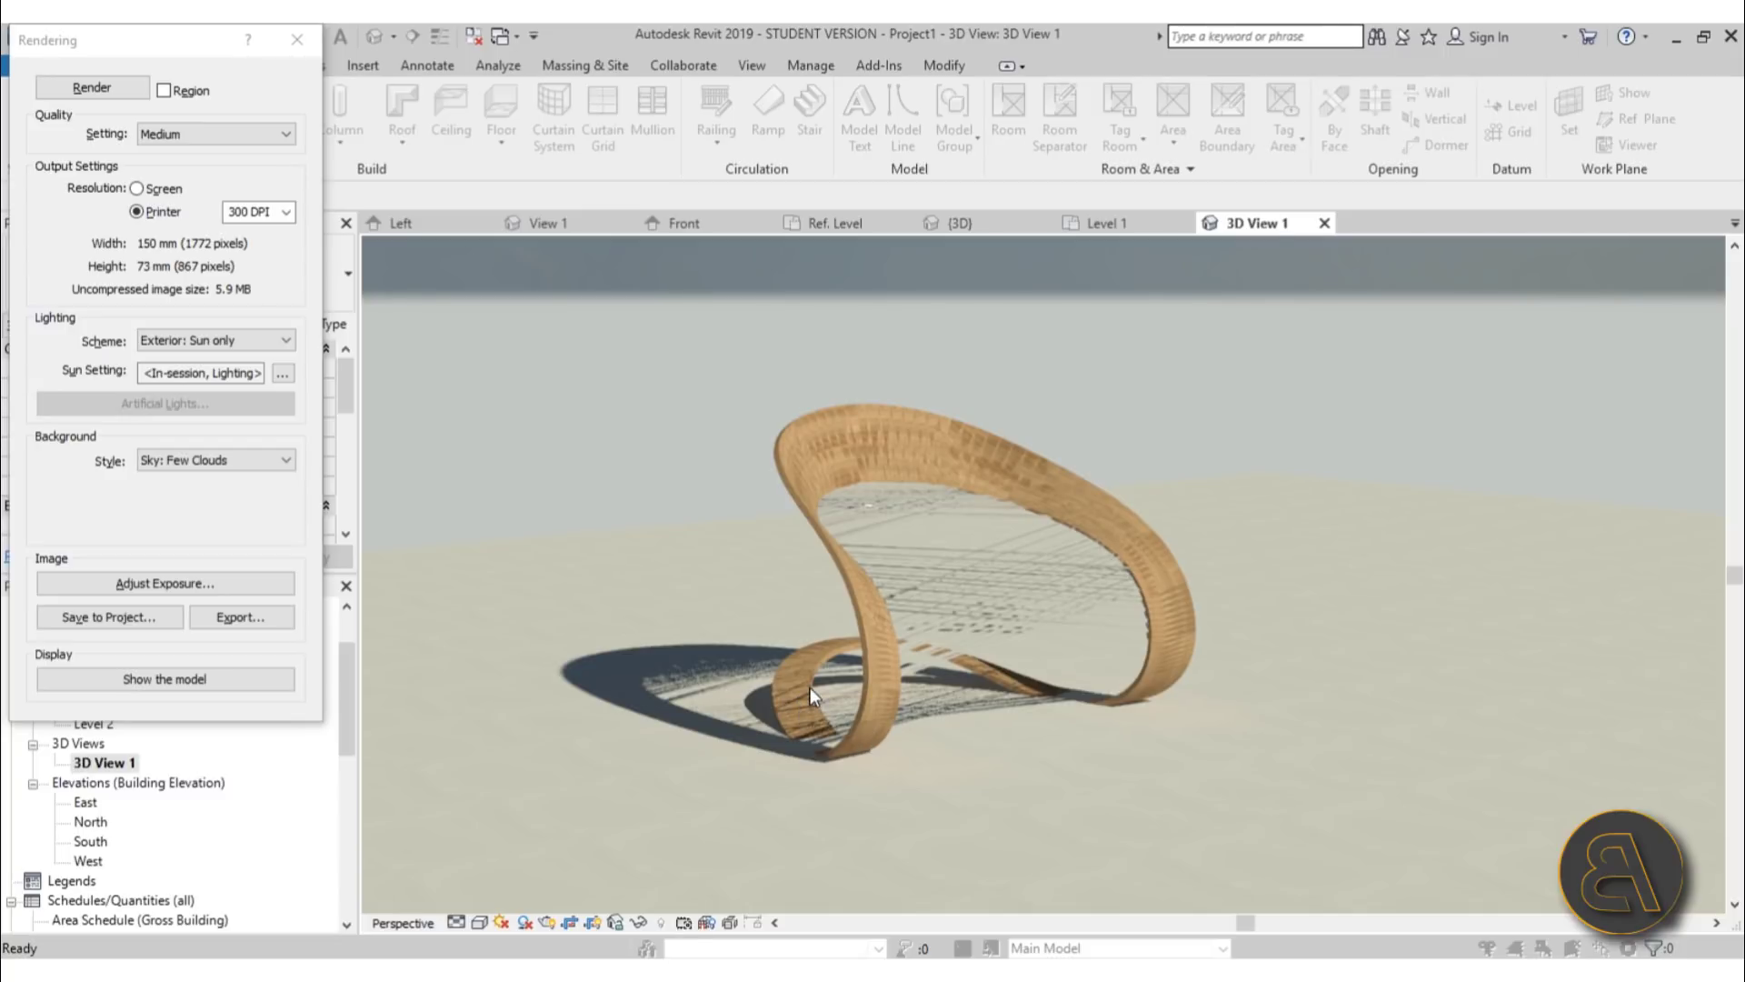
scroll(991, 659, down, 3)
middle_drag(980, 649, 979, 625)
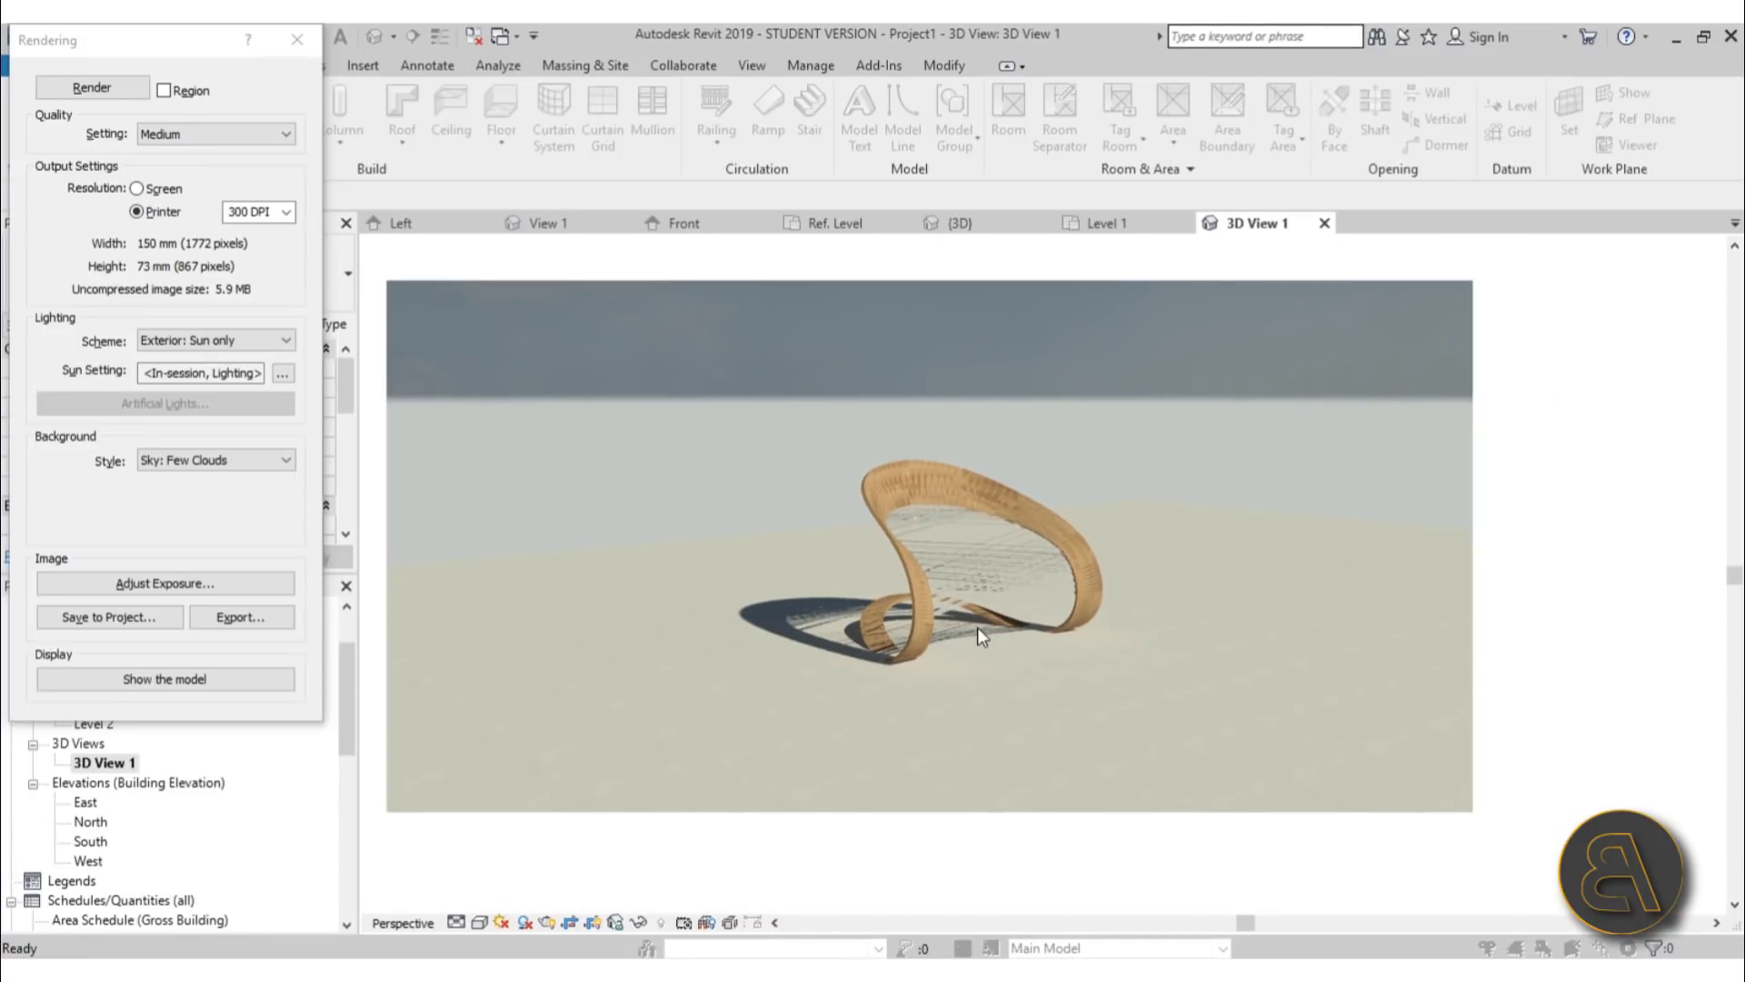